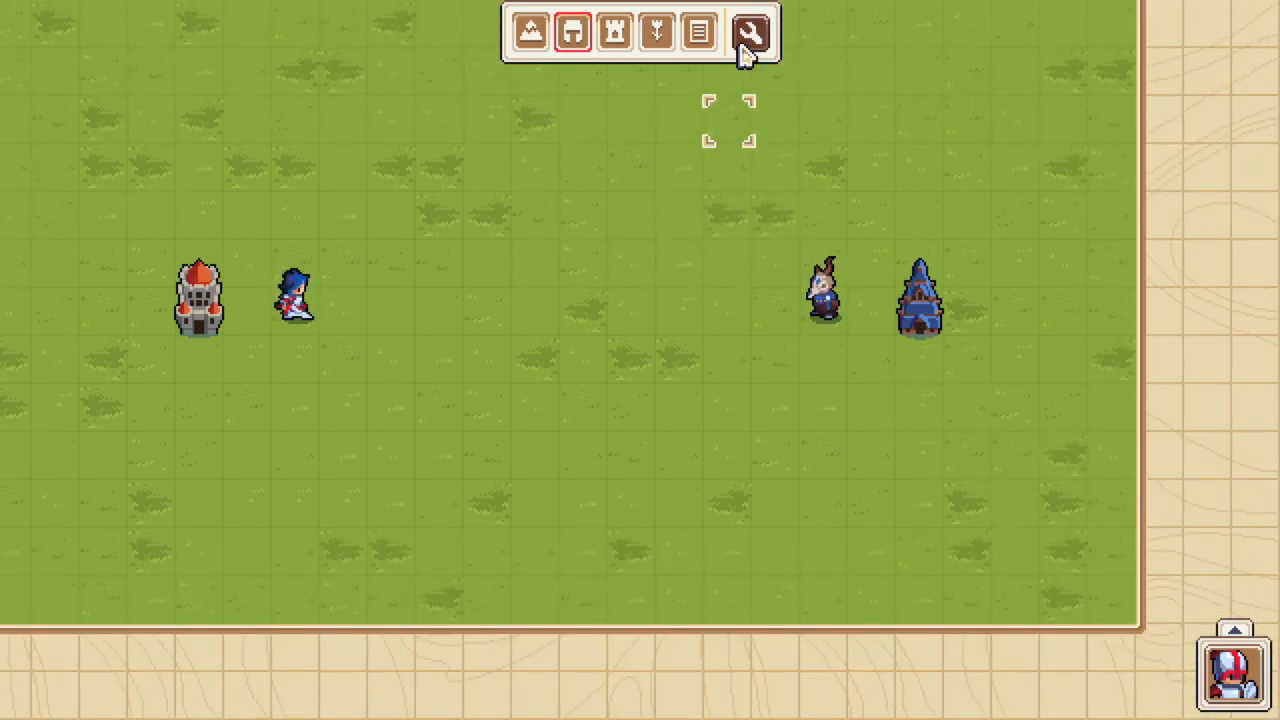
Change the map type to Scenario in the map properties.
{"action": "left_click", "coordinate": [748, 38]}
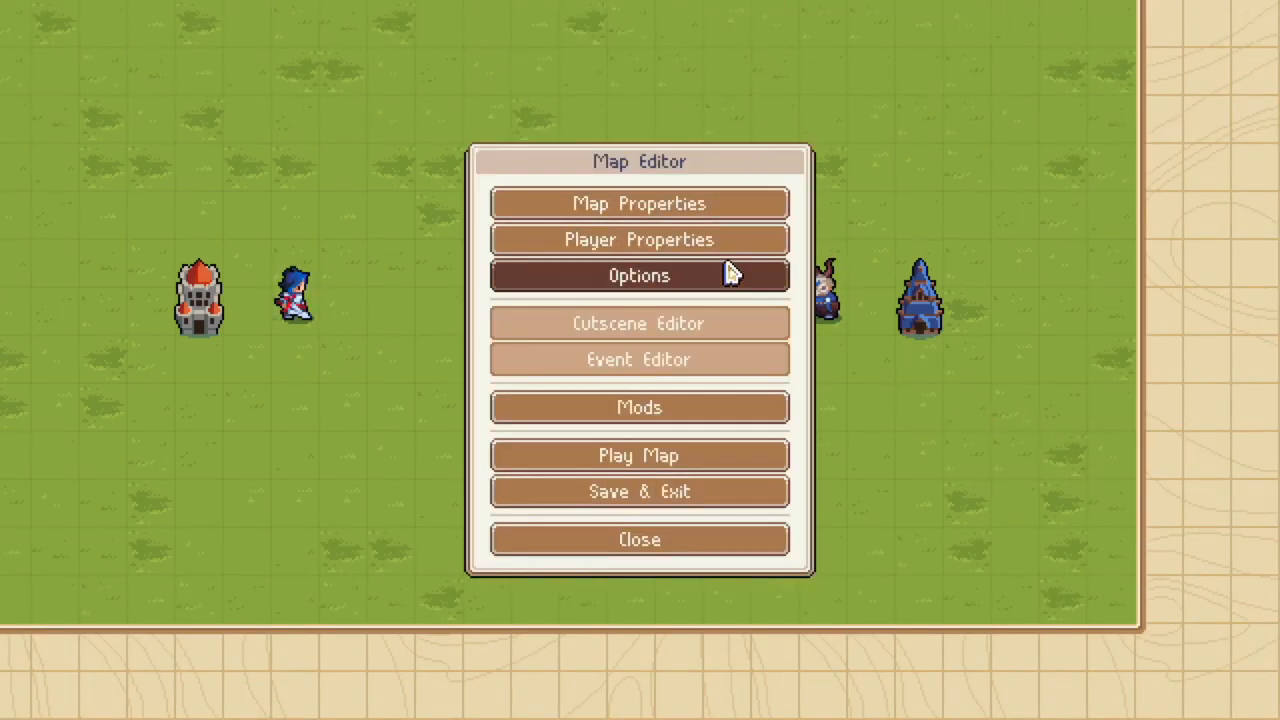
{"action": "left_click", "coordinate": [672, 215]}
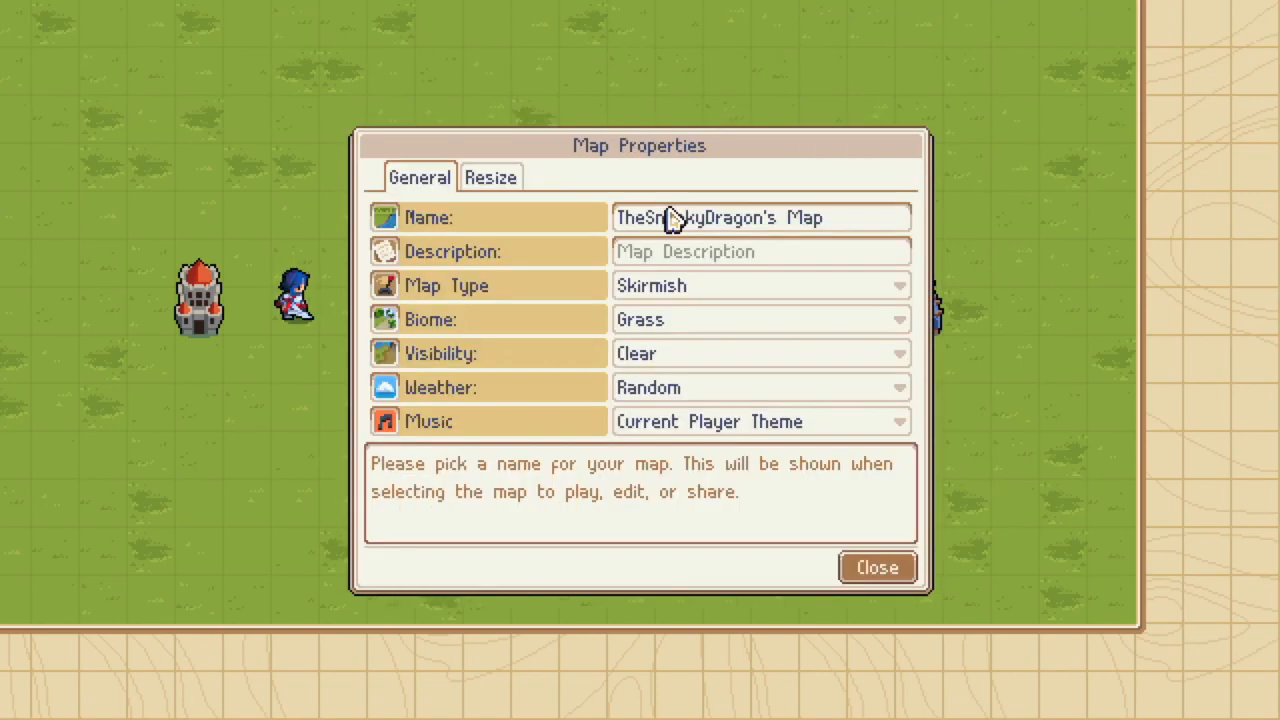
{"action": "left_click", "coordinate": [655, 286]}
{"action": "left_click", "coordinate": [693, 358]}
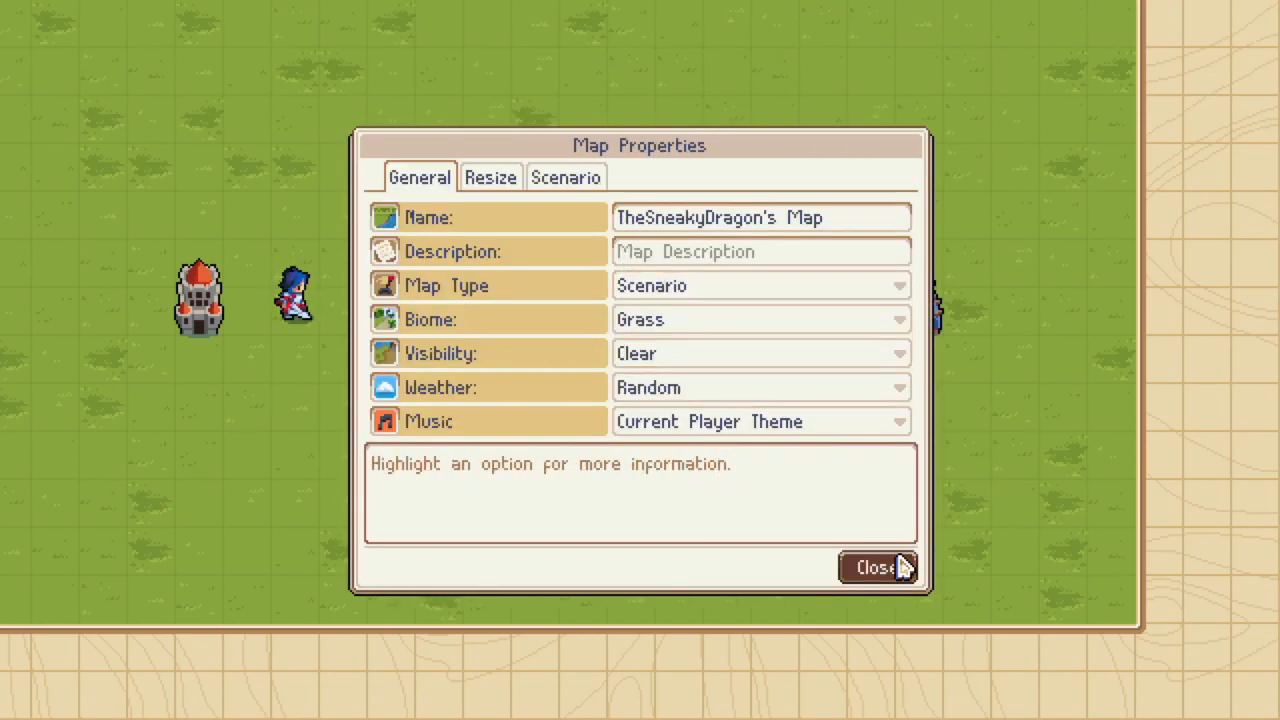
{"action": "left_click", "coordinate": [877, 567]}
{"action": "left_click", "coordinate": [771, 537]}
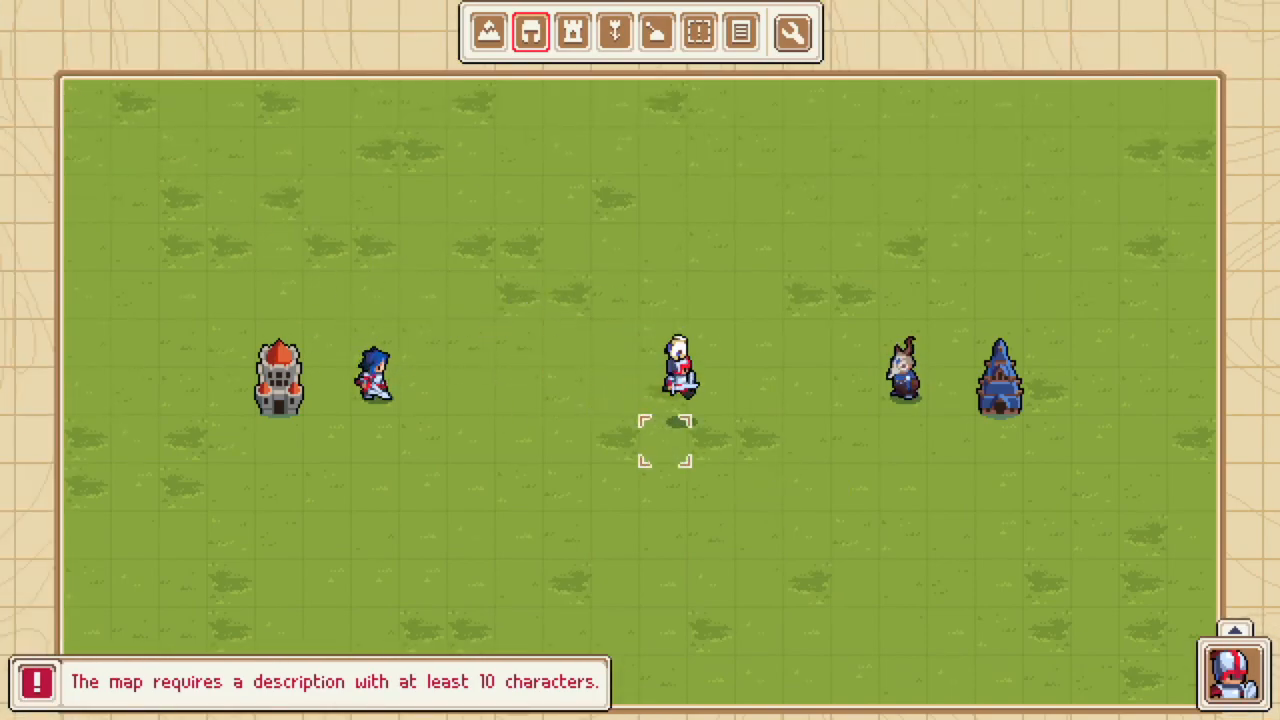
Change the map's biome to Volcano in the map properties.
{"action": "left_click", "coordinate": [792, 33]}
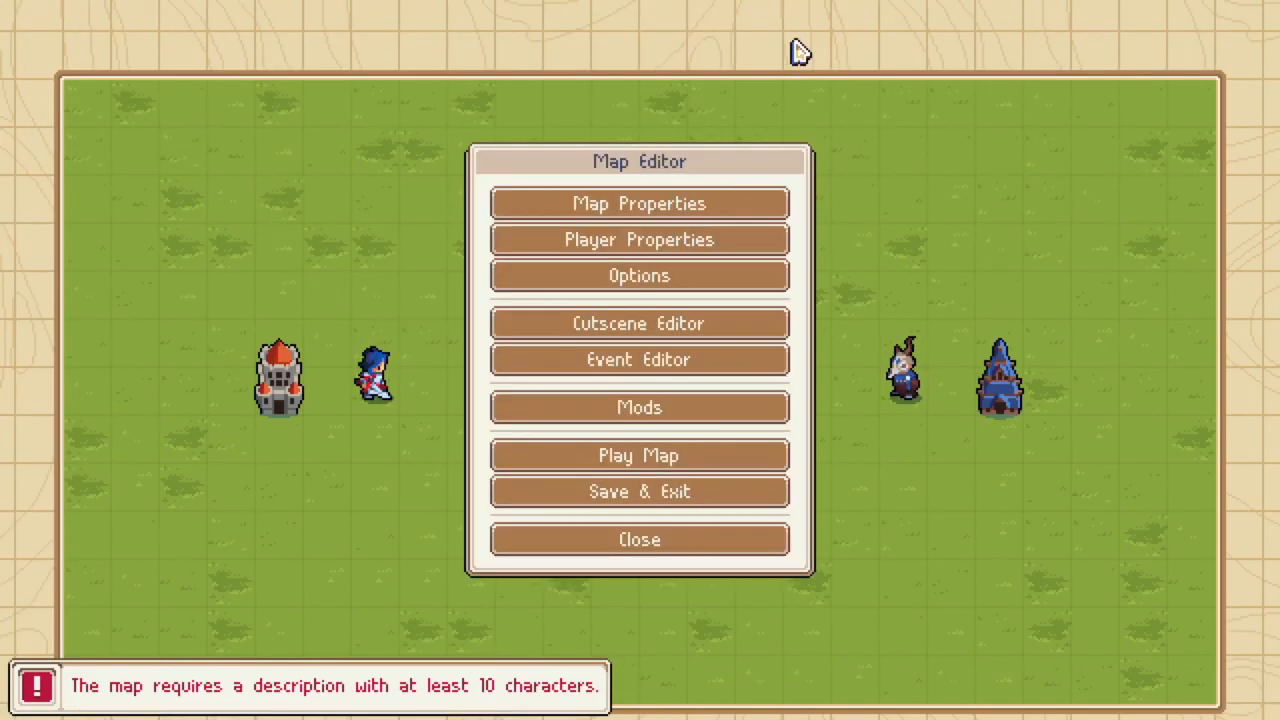
{"action": "left_click", "coordinate": [700, 218]}
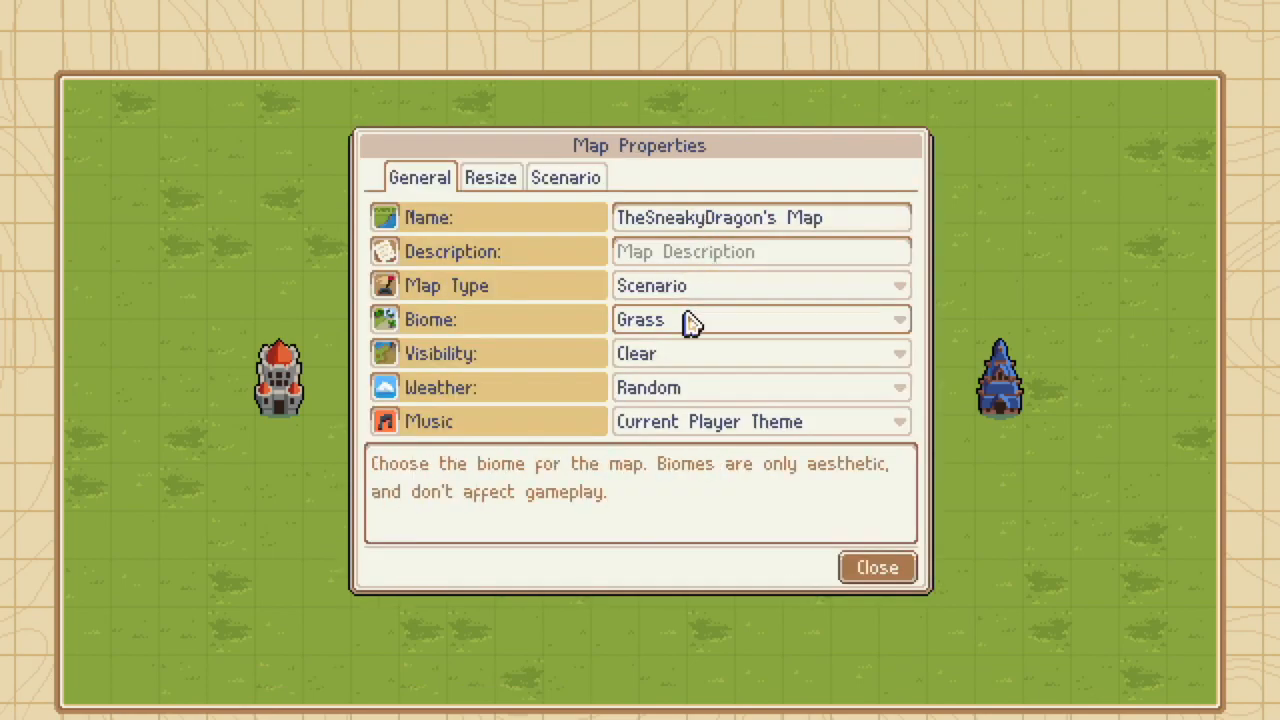
{"action": "left_click", "coordinate": [693, 320]}
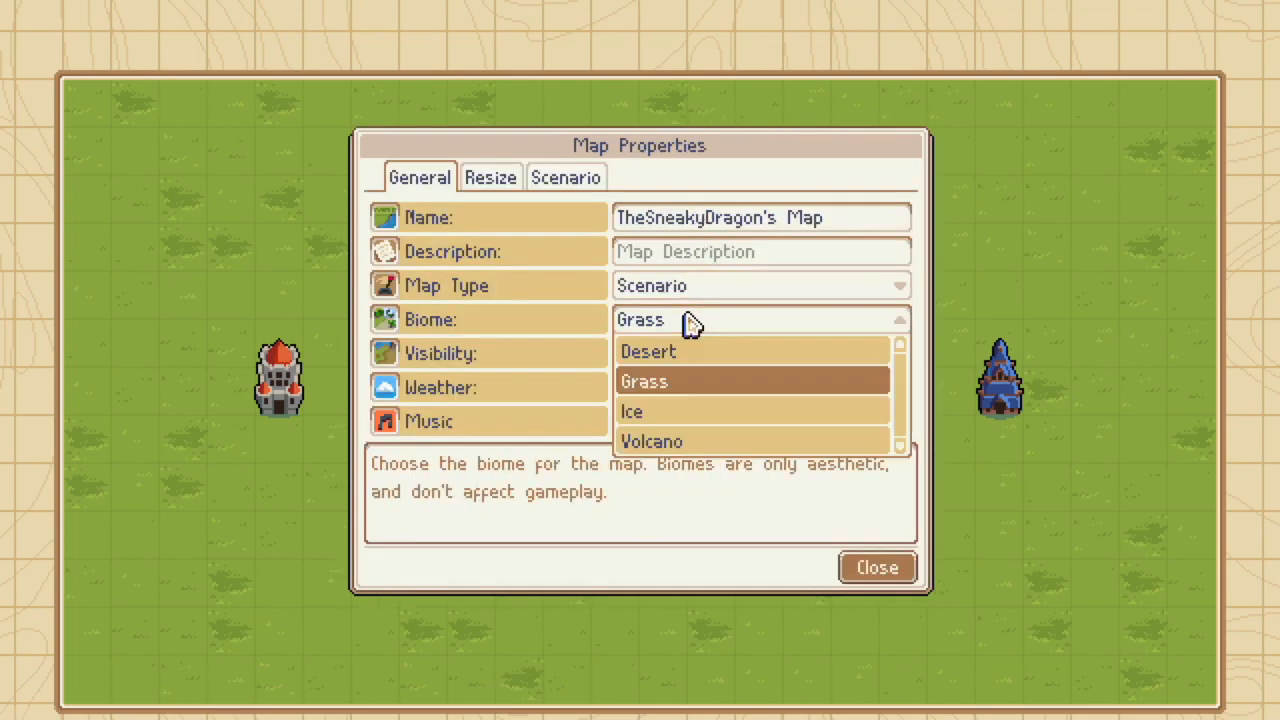
{"action": "left_click", "coordinate": [700, 439]}
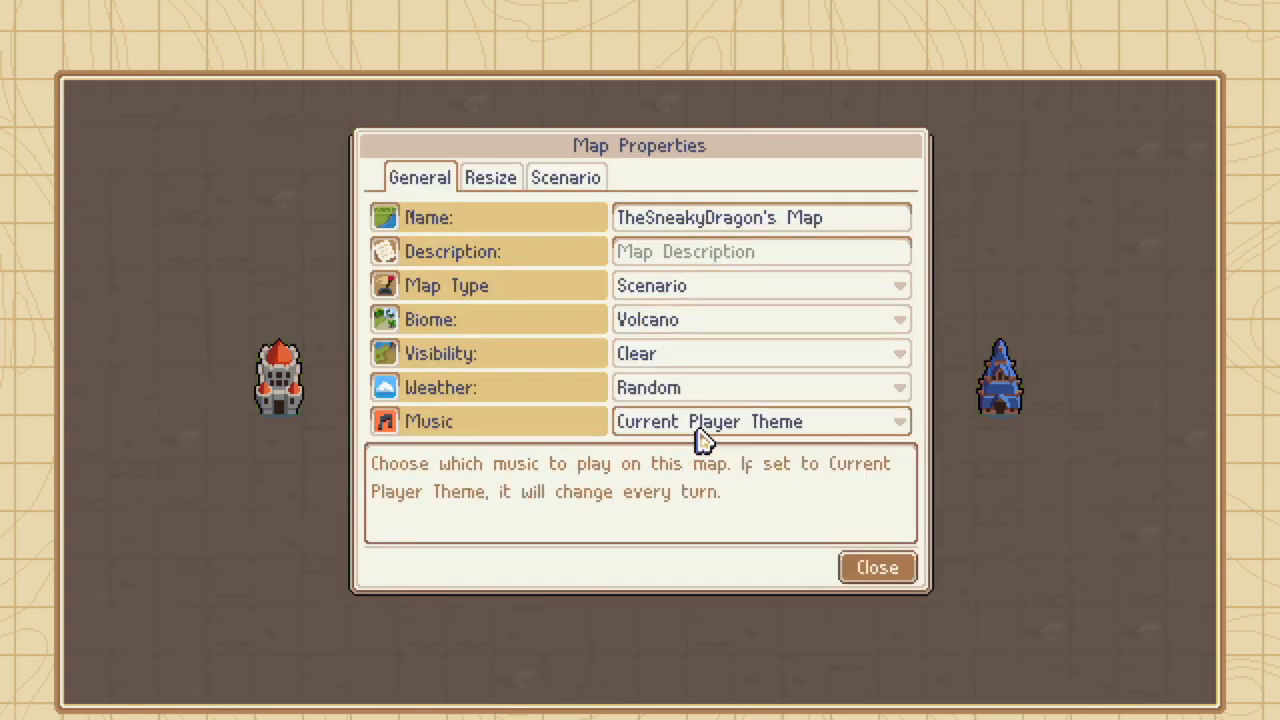
{"action": "left_click", "coordinate": [852, 568]}
{"action": "left_click", "coordinate": [780, 540]}
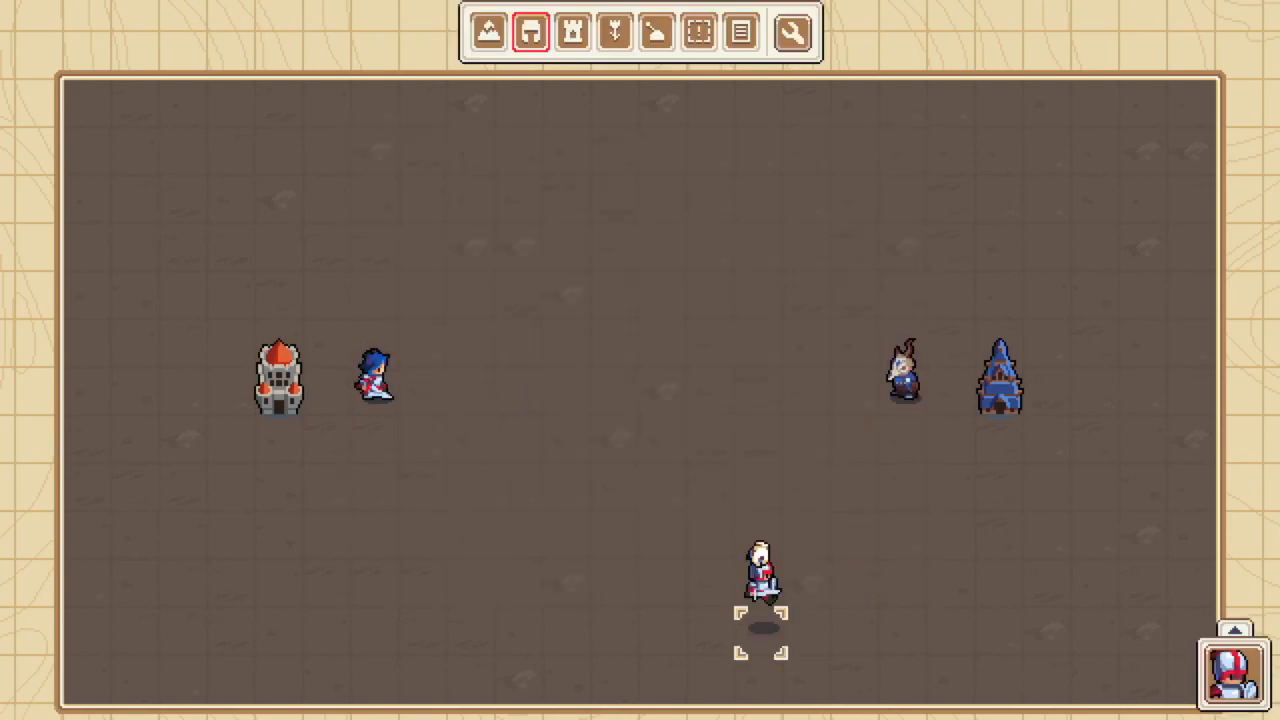
Paint a 3×3 block of plain water terrain in the middle of the map, between the two commanders.
{"action": "left_click", "coordinate": [490, 34]}
{"action": "left_click", "coordinate": [1236, 678]}
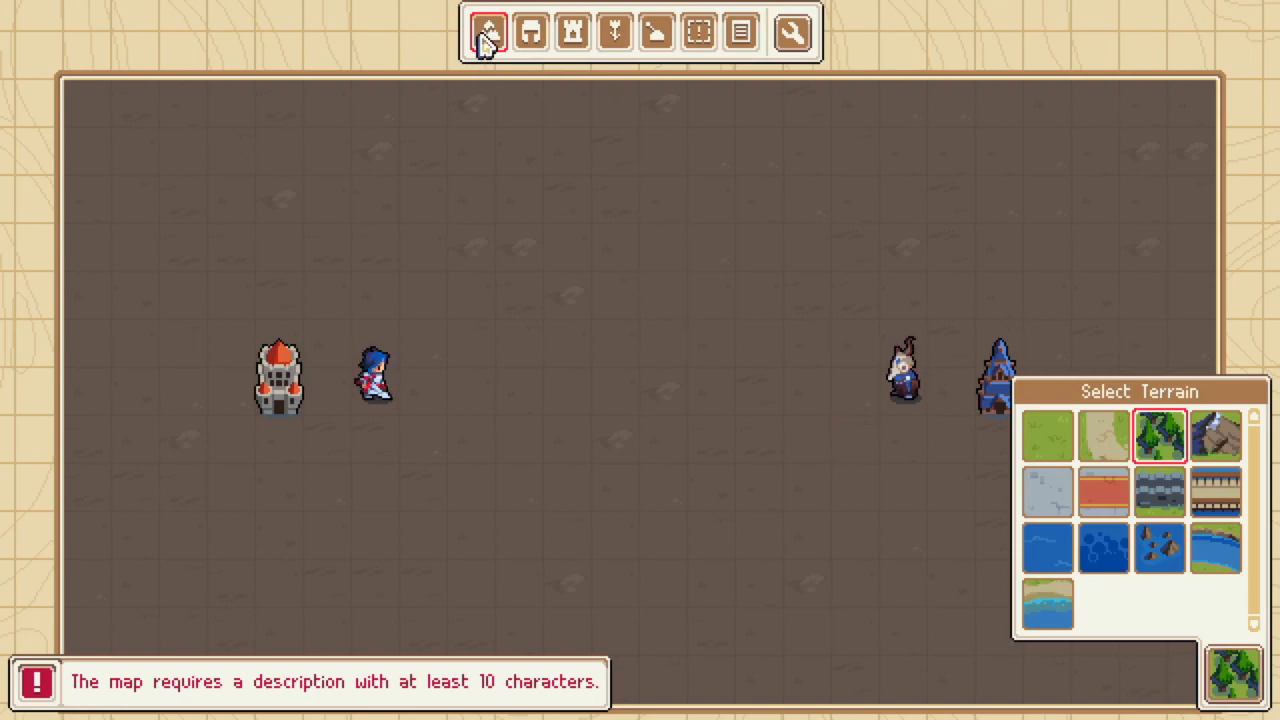
{"action": "left_click", "coordinate": [1055, 549]}
{"action": "mouse_move", "coordinate": [665, 408]}
{"action": "left_mouse_down"}
{"action": "mouse_move", "coordinate": [666, 429]}
{"action": "mouse_move", "coordinate": [723, 437]}
{"action": "mouse_move", "coordinate": [718, 385]}
{"action": "left_mouse_up"}
{"action": "mouse_move", "coordinate": [648, 362]}
{"action": "left_mouse_down"}
{"action": "mouse_move", "coordinate": [620, 398]}
{"action": "mouse_move", "coordinate": [627, 456]}
{"action": "left_mouse_up"}
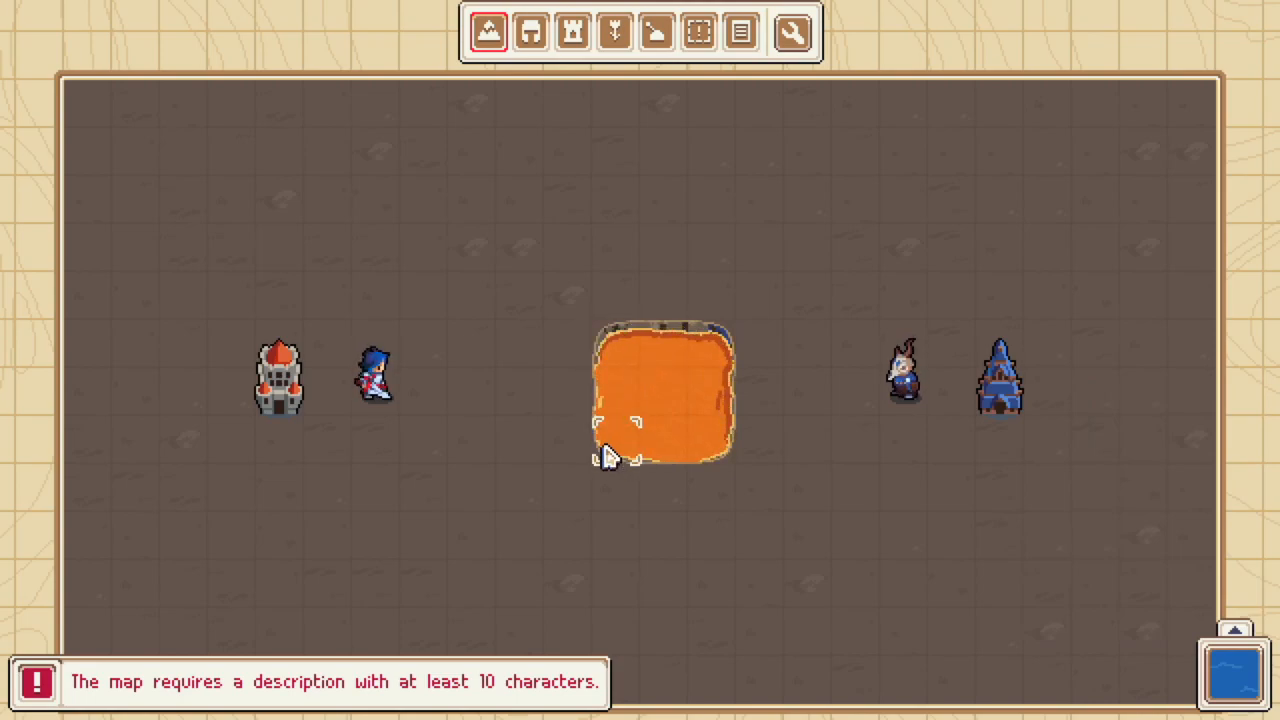
Lay bridge terrain over the first two tiles of the lava pool's middle row, starting from its west edge.
{"action": "left_click", "coordinate": [1230, 680]}
{"action": "left_click", "coordinate": [1215, 495]}
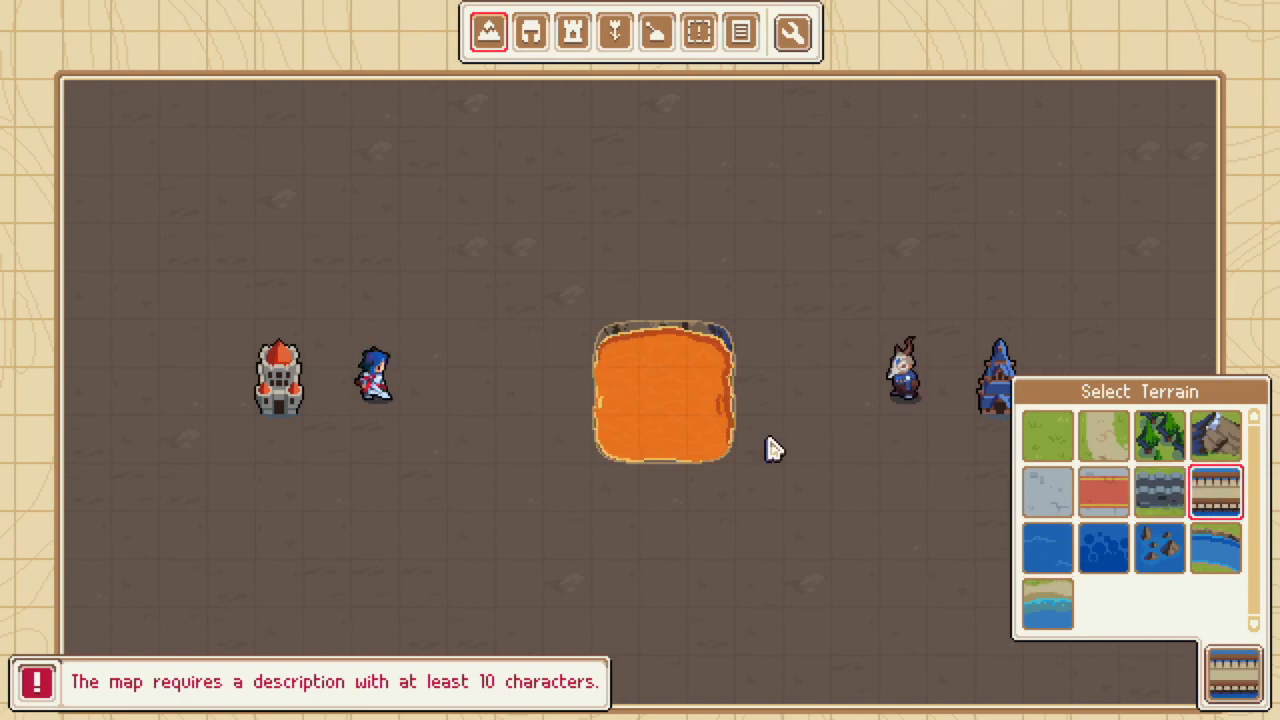
{"action": "left_click_drag", "start_coordinate": [626, 392], "coordinate": [660, 398]}
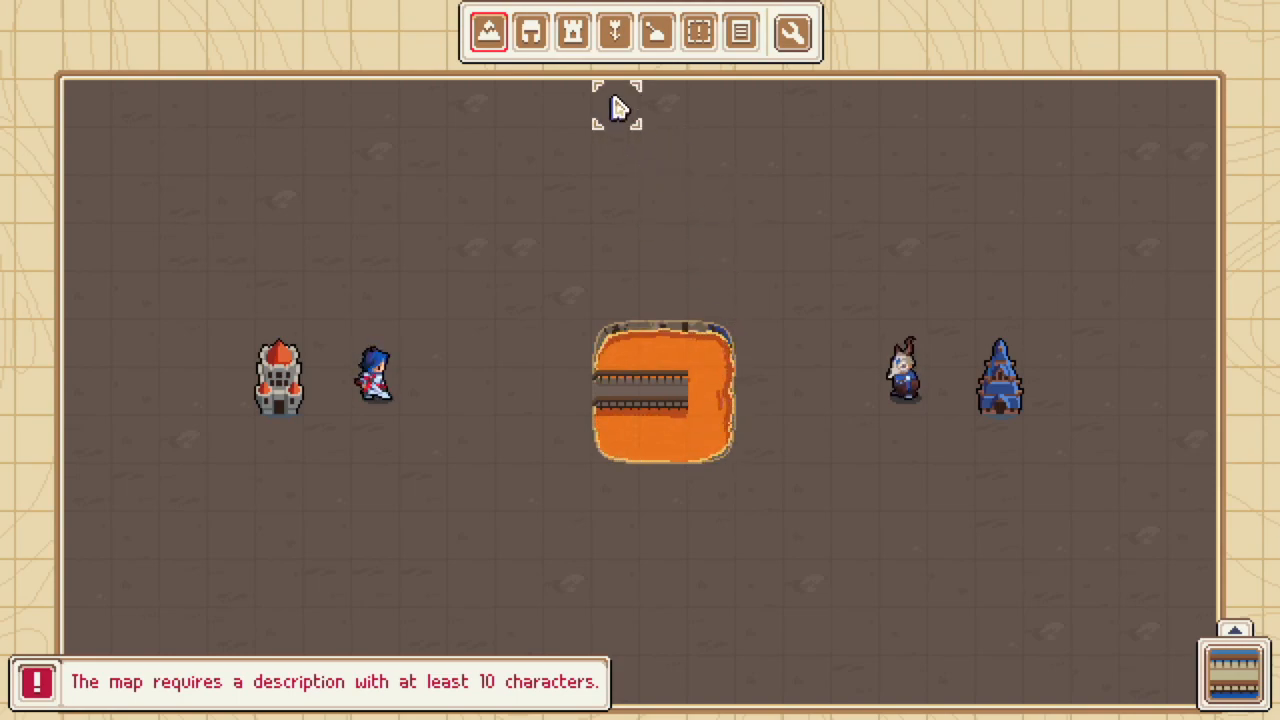
Place a lever gizmo between the blue-haired commander and the lava, and a raised drawbridge gizmo on the pool's east middle tile.
{"action": "left_click", "coordinate": [657, 35]}
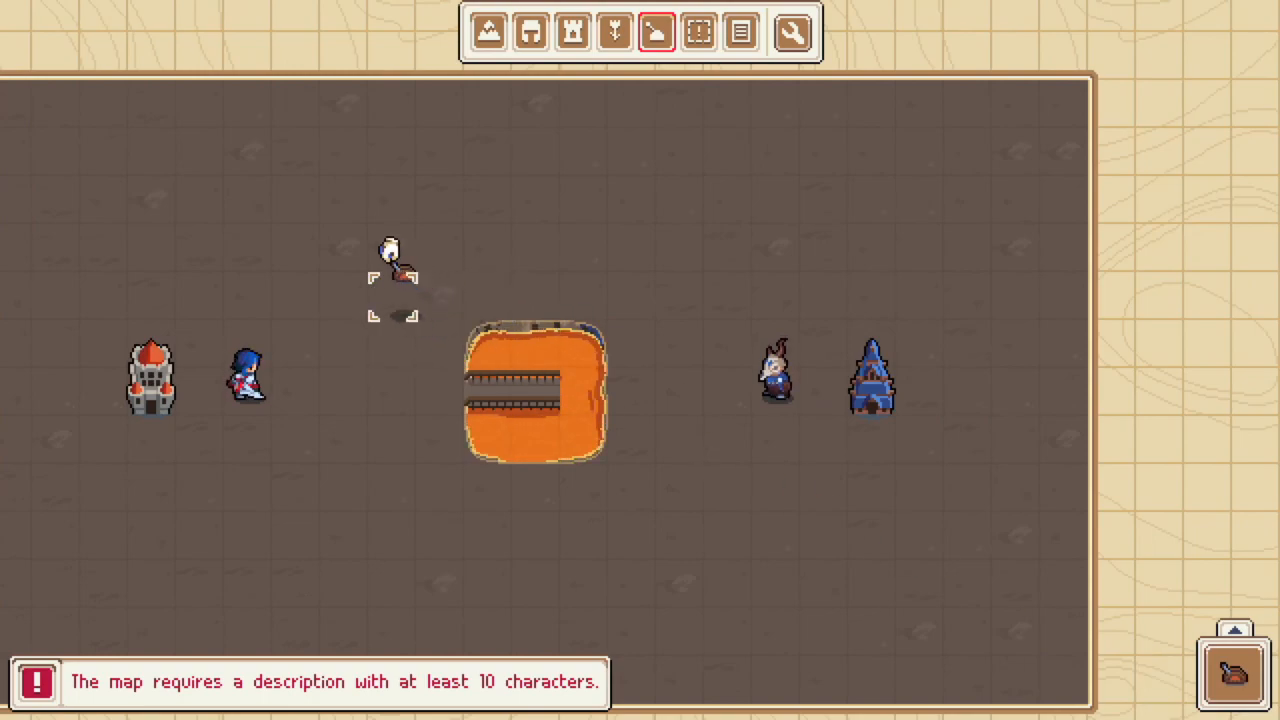
{"action": "left_click", "coordinate": [336, 280]}
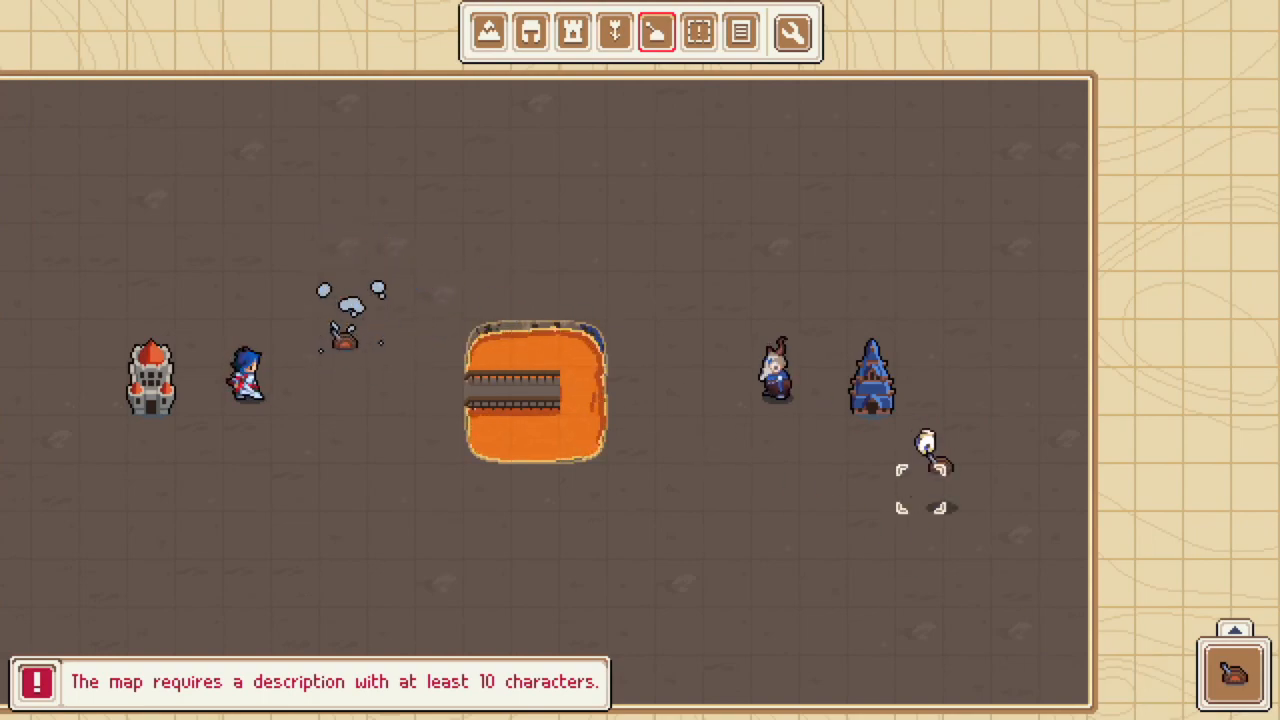
{"action": "left_click", "coordinate": [1220, 665]}
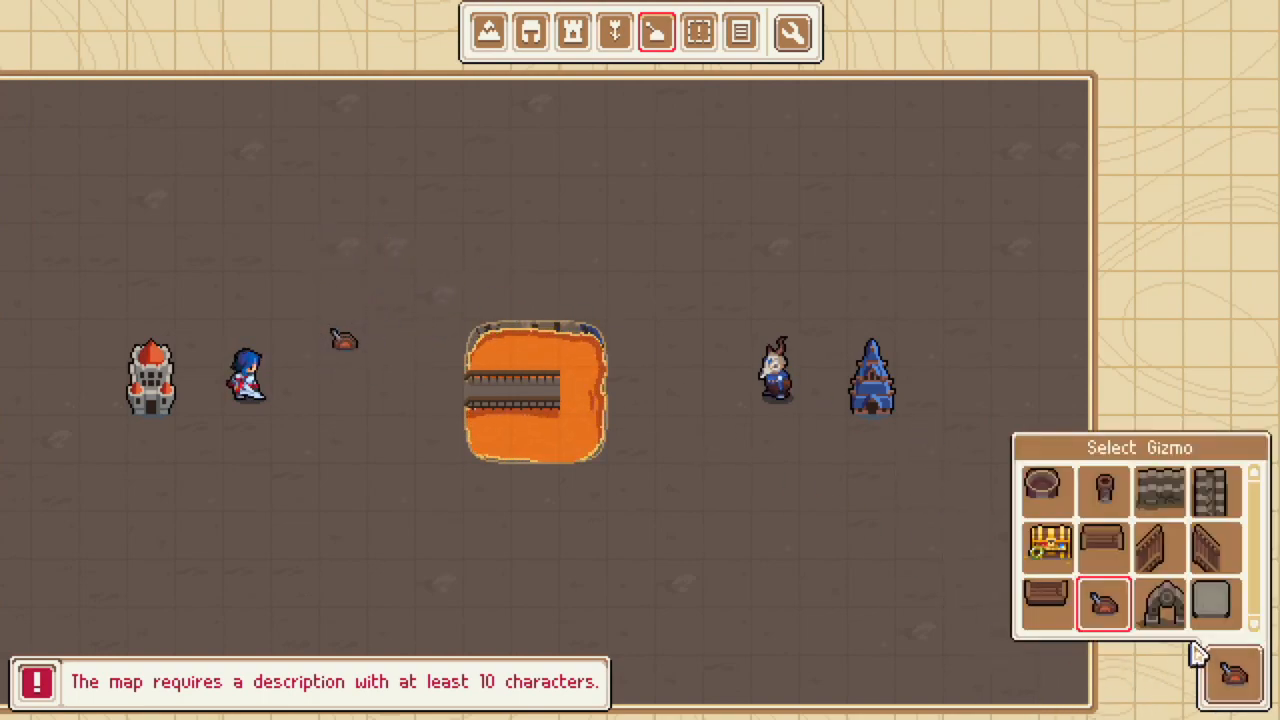
{"action": "left_click", "coordinate": [1210, 557]}
{"action": "left_click", "coordinate": [664, 453]}
{"action": "left_click", "coordinate": [541, 293]}
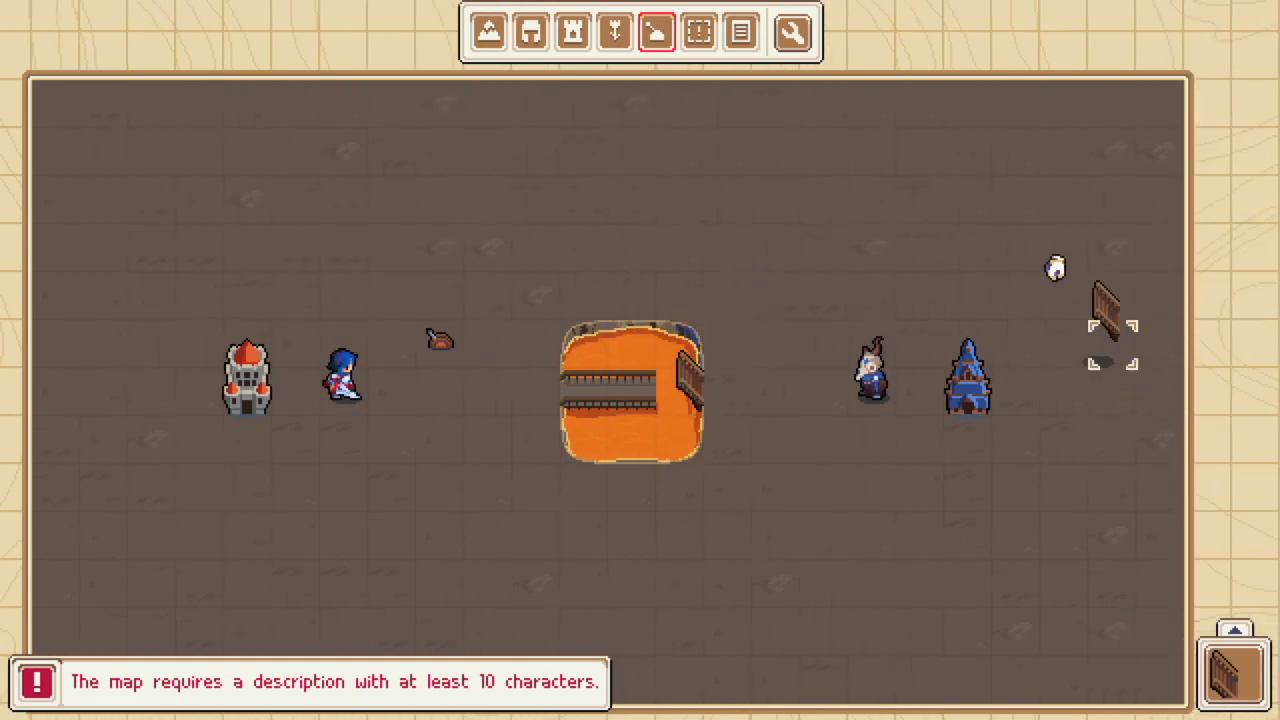
Add a red location named "Level" and place it on the lever's tile.
{"action": "left_click", "coordinate": [699, 33]}
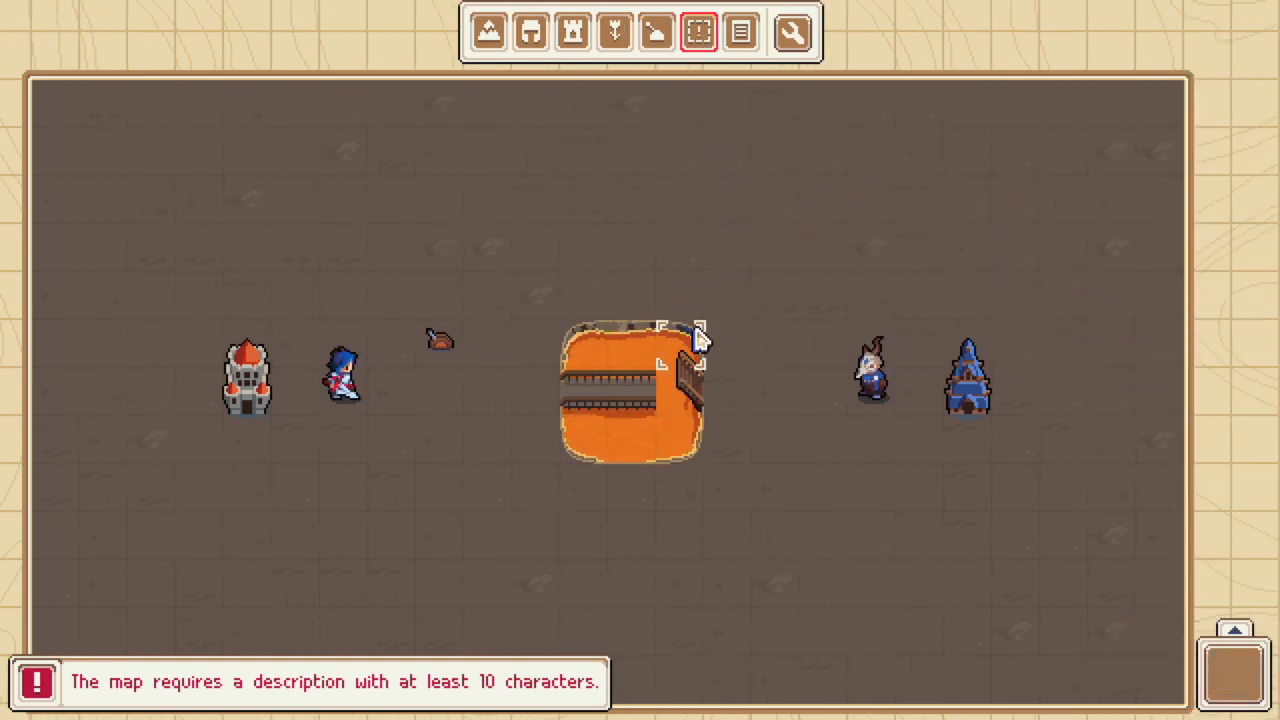
{"action": "left_click", "coordinate": [1212, 670]}
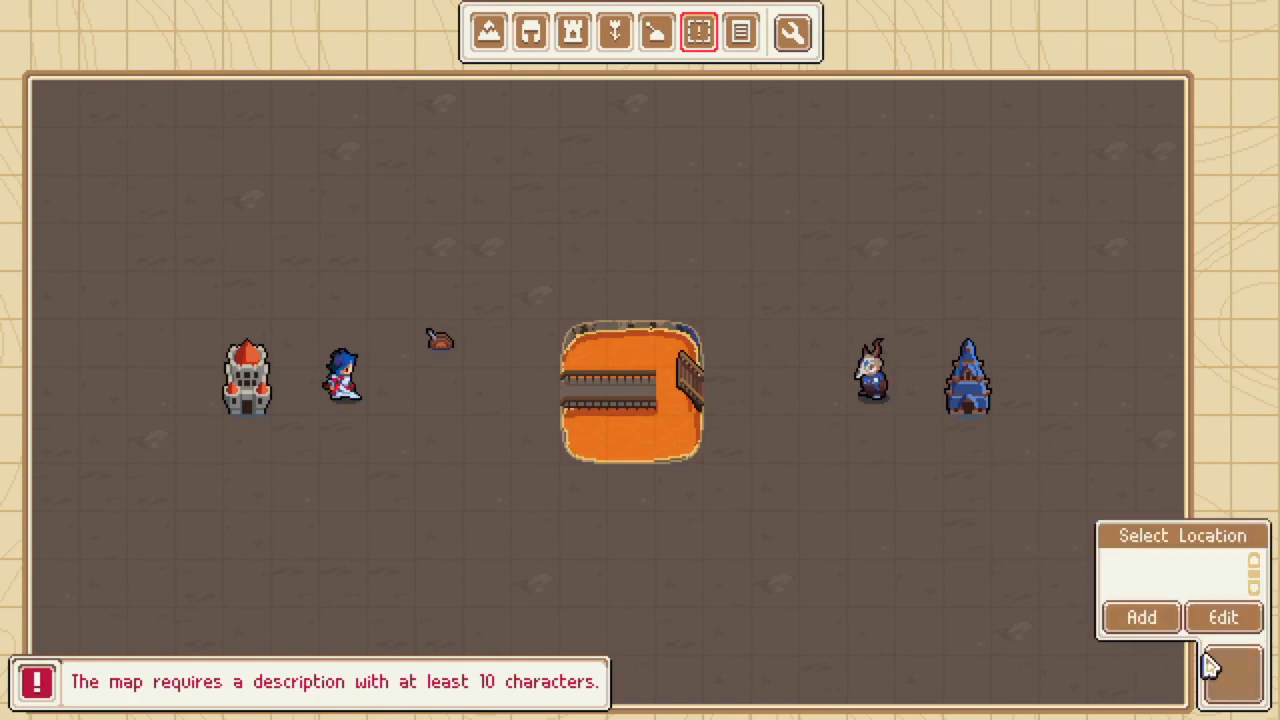
{"action": "left_click", "coordinate": [1141, 617]}
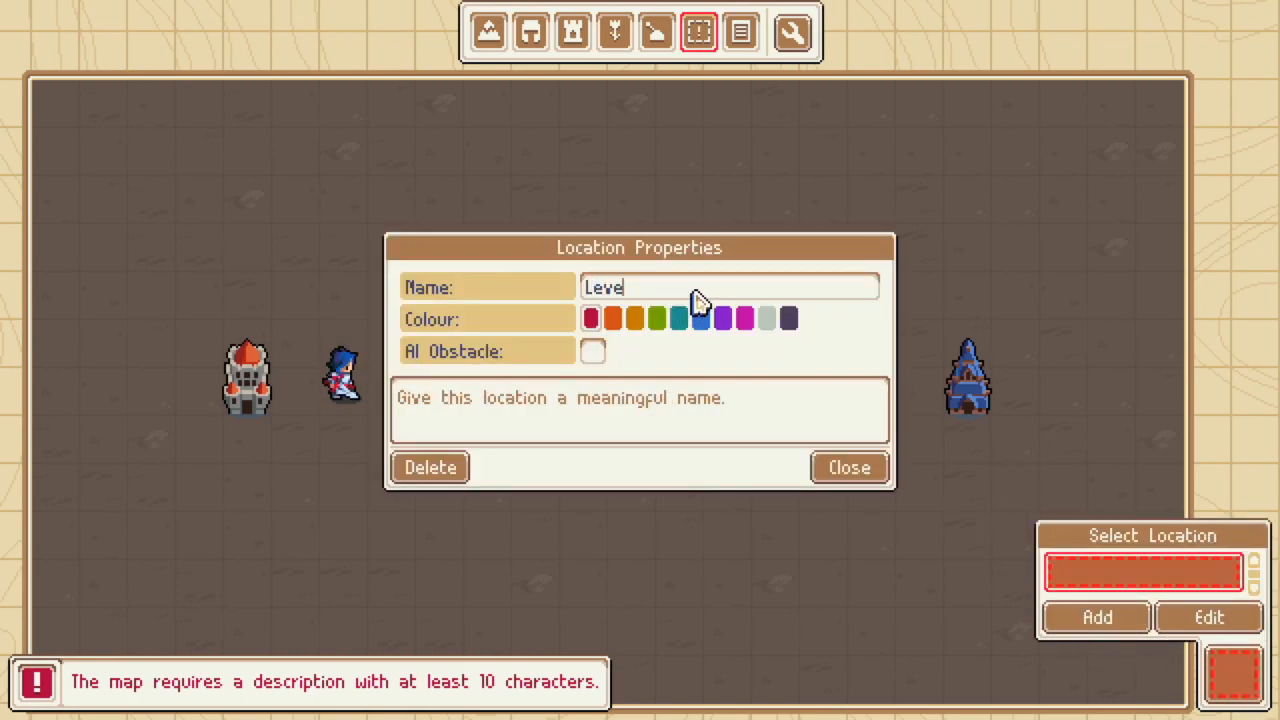
{"action": "left_click", "coordinate": [843, 470]}
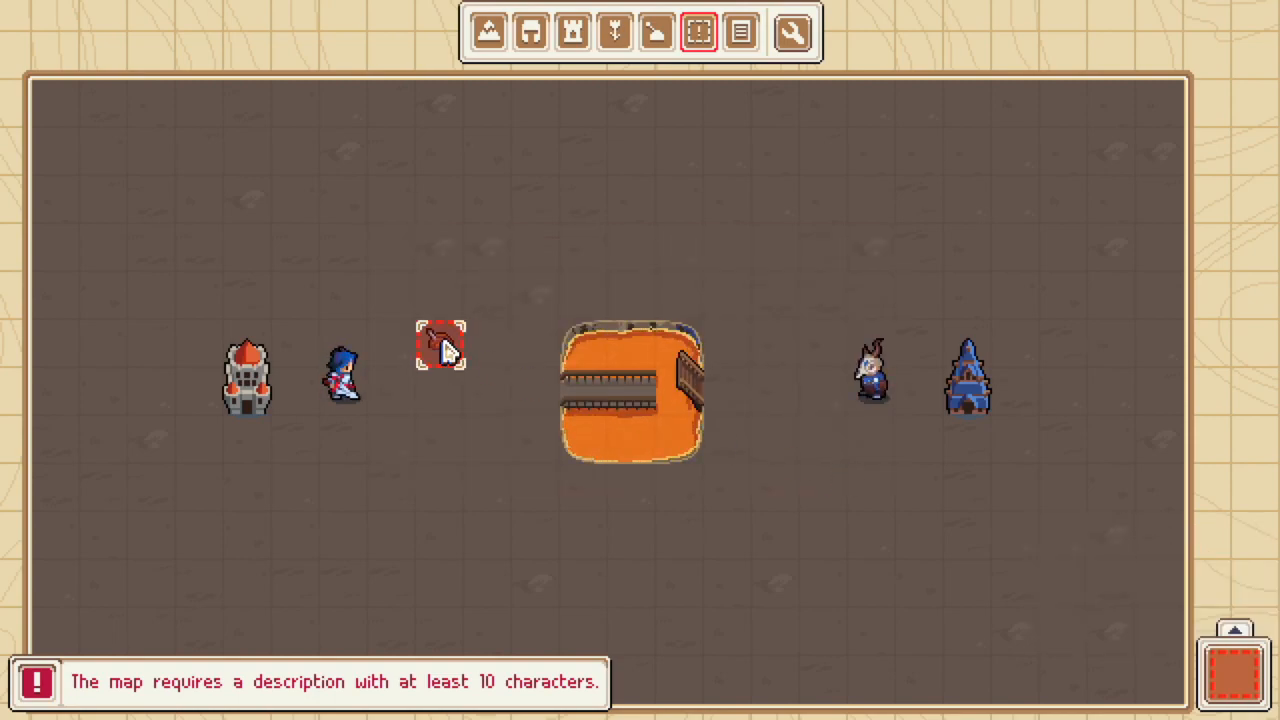
Add a blue location named "Bridge" and place it on the raised drawbridge's tile.
{"action": "left_click", "coordinate": [1238, 690]}
{"action": "left_click", "coordinate": [1100, 630]}
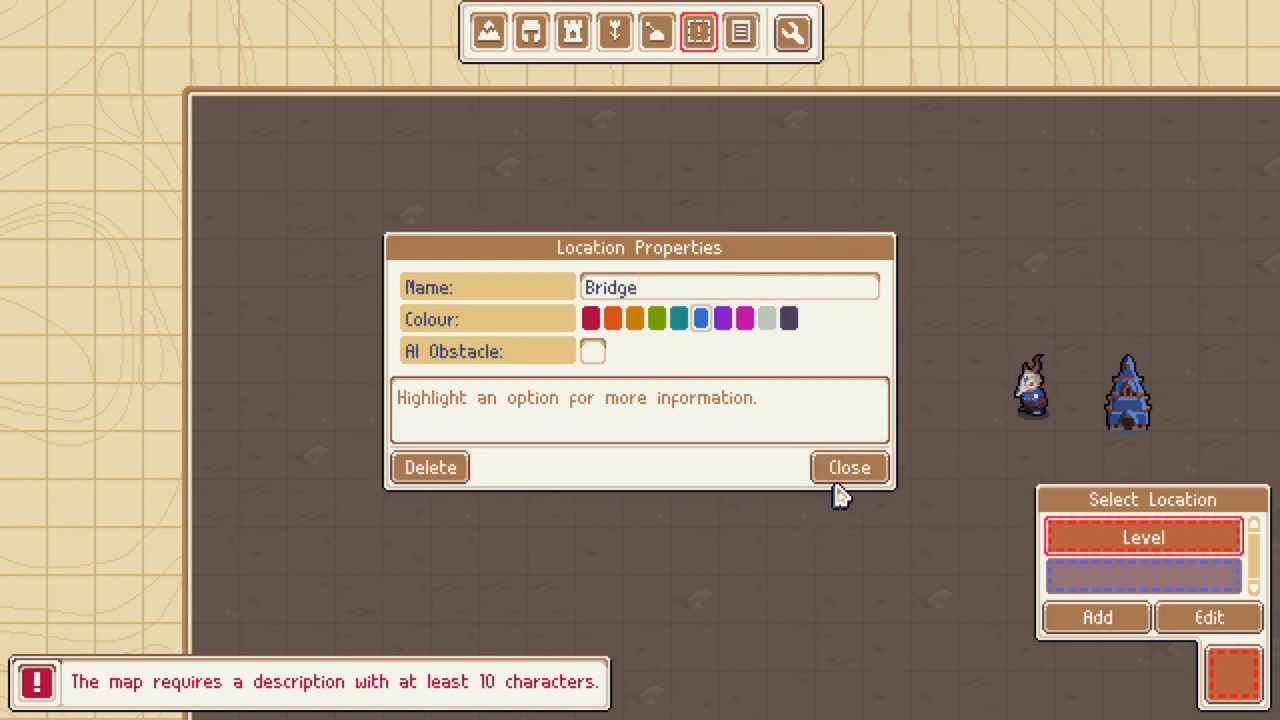
{"action": "left_click", "coordinate": [835, 482]}
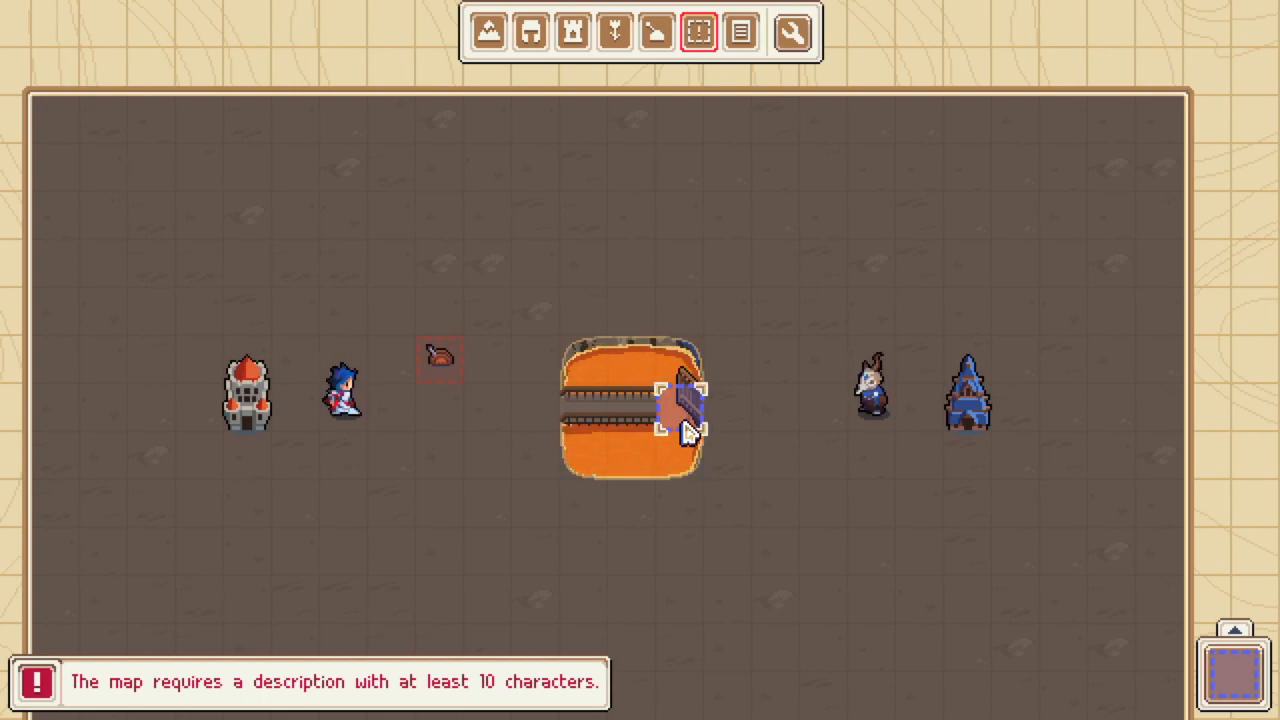
Add a location named "Meta" in the darkest colour and place it on the map's northwest corner tile.
{"action": "left_click", "coordinate": [1230, 684]}
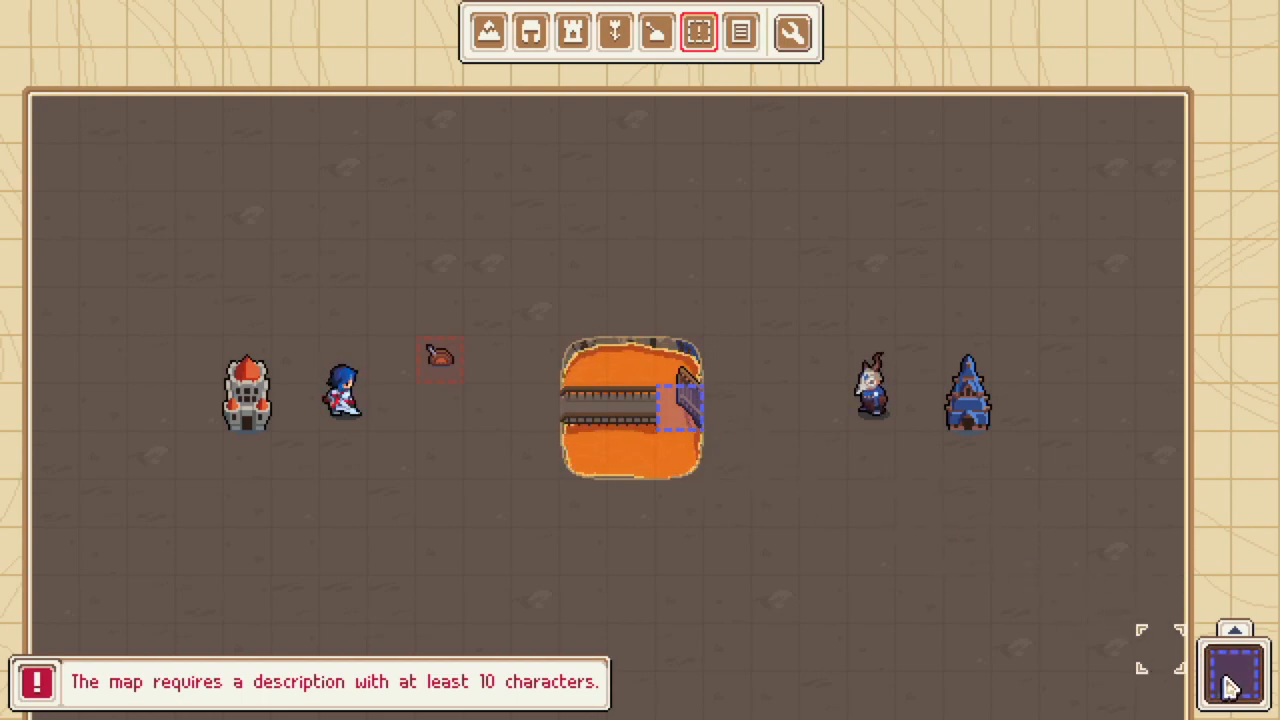
{"action": "left_click", "coordinate": [1078, 624]}
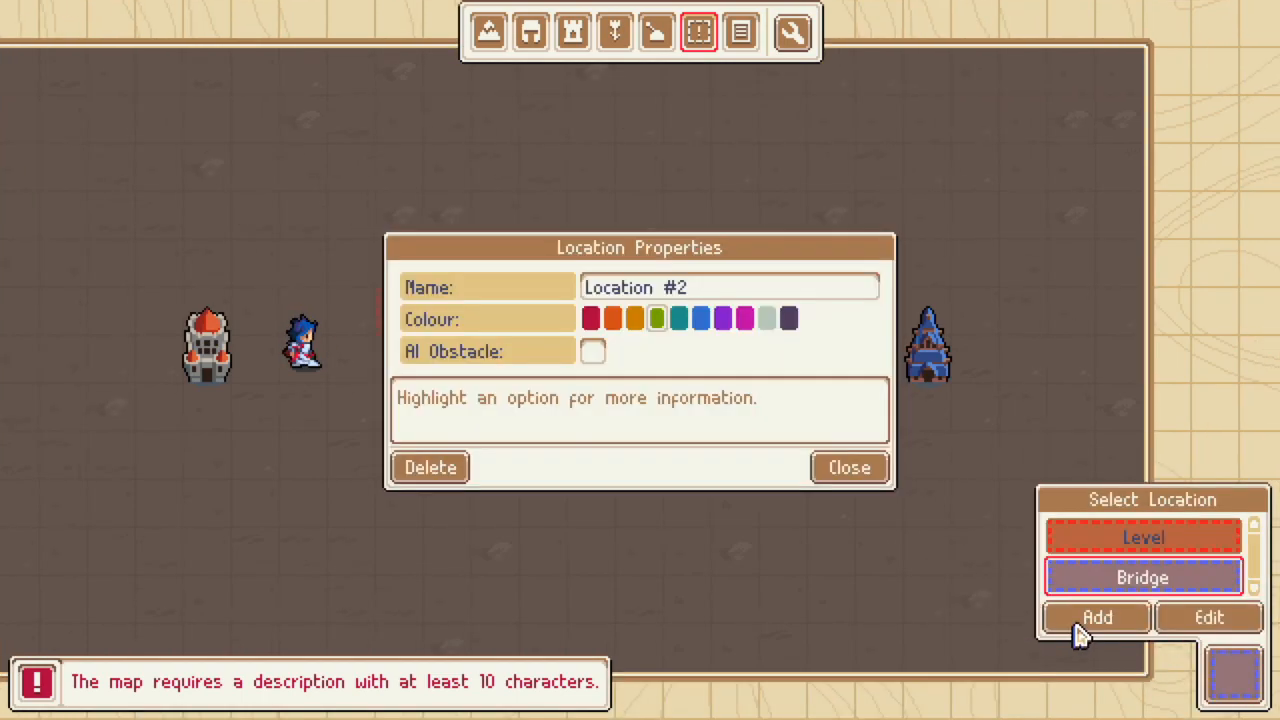
{"action": "left_click", "coordinate": [790, 315]}
{"action": "left_click", "coordinate": [849, 469]}
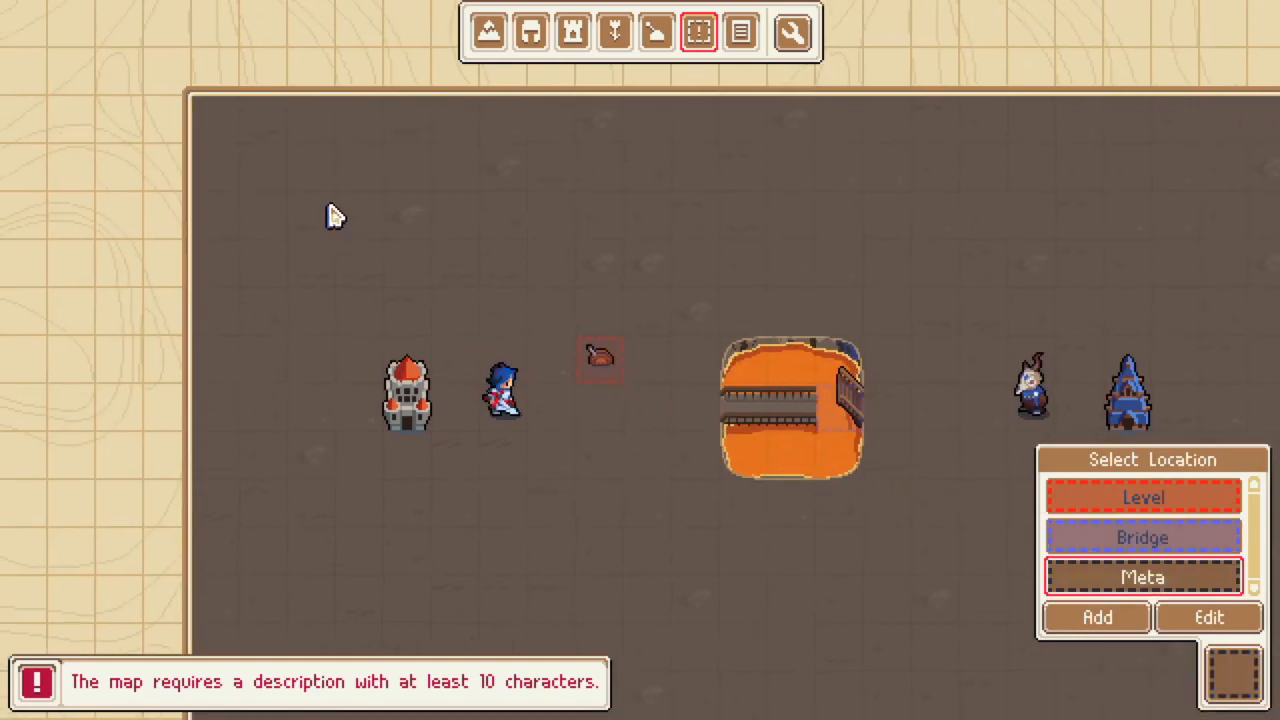
{"action": "left_click", "coordinate": [215, 120]}
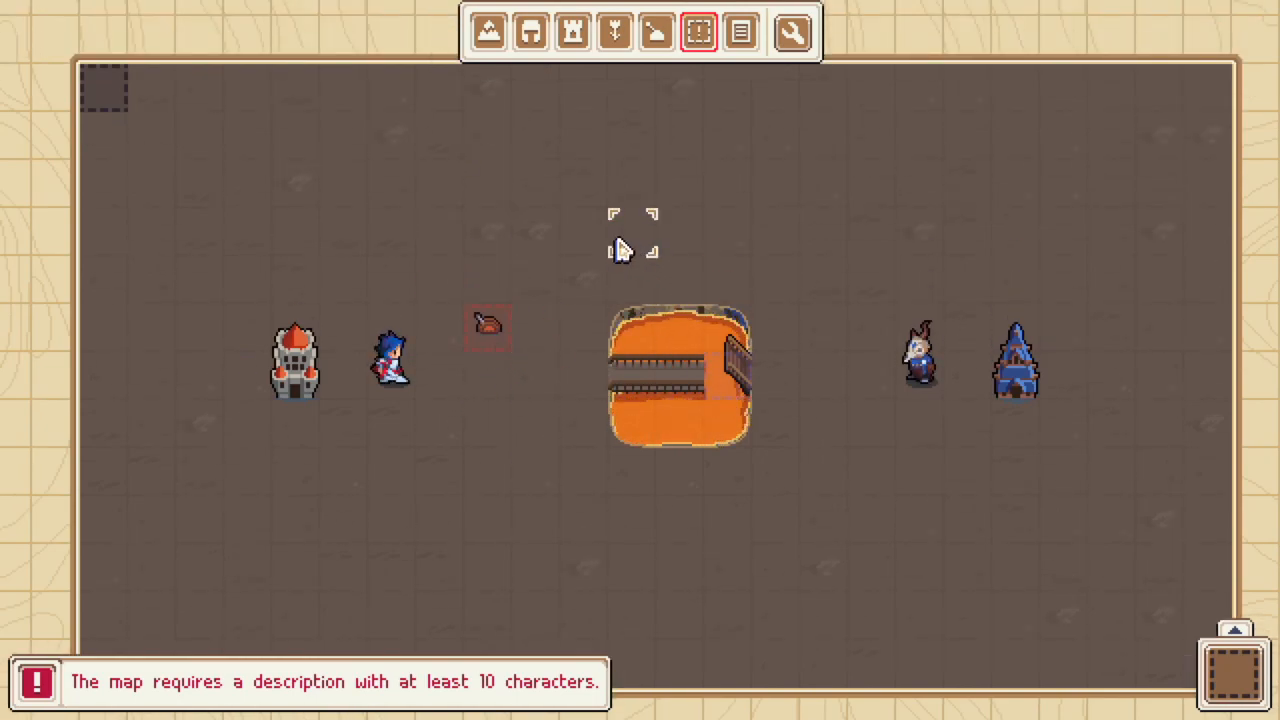
Create a new event trigger named "Meta" and set it to happen on Repeat.
{"action": "left_click", "coordinate": [792, 34]}
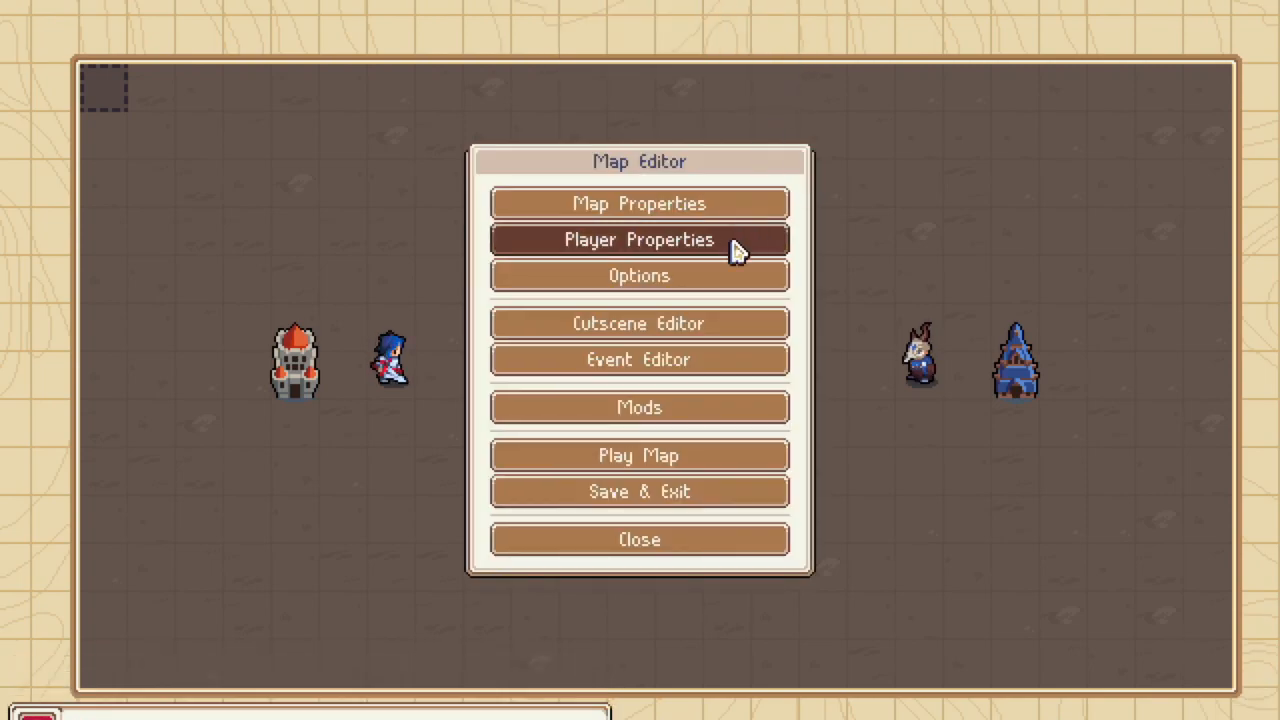
{"action": "left_click", "coordinate": [694, 357]}
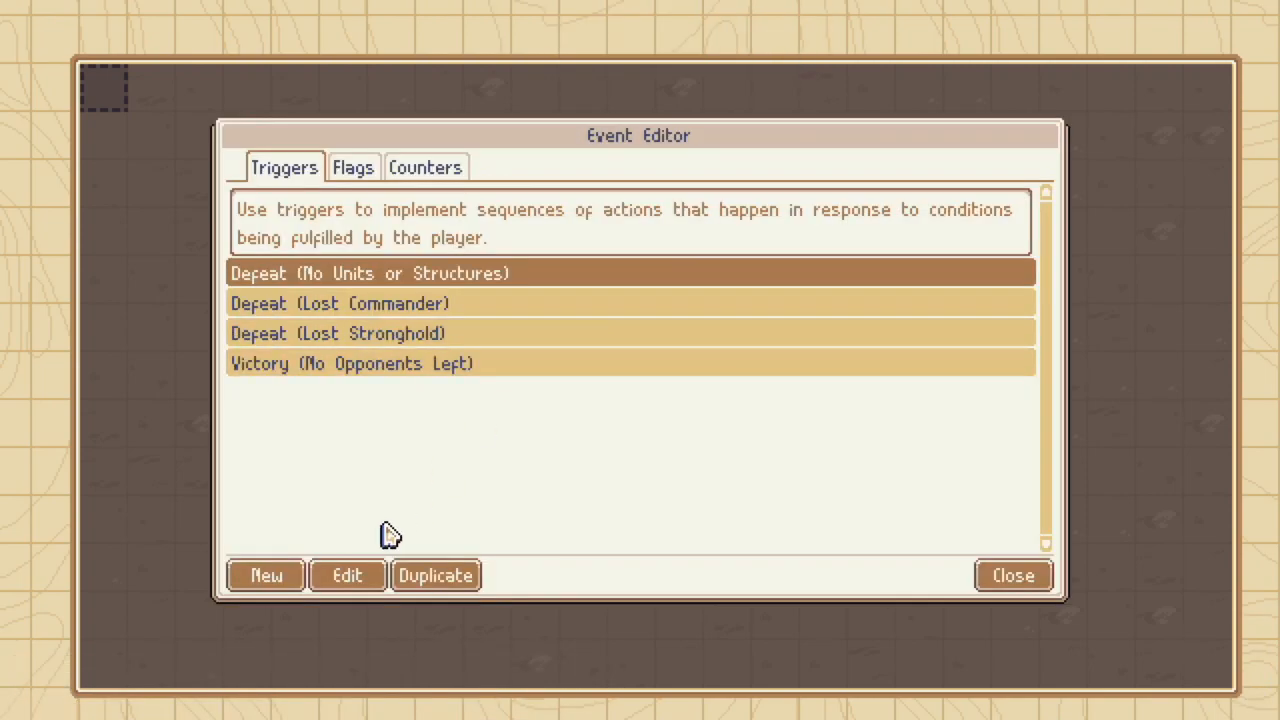
{"action": "left_click", "coordinate": [266, 577]}
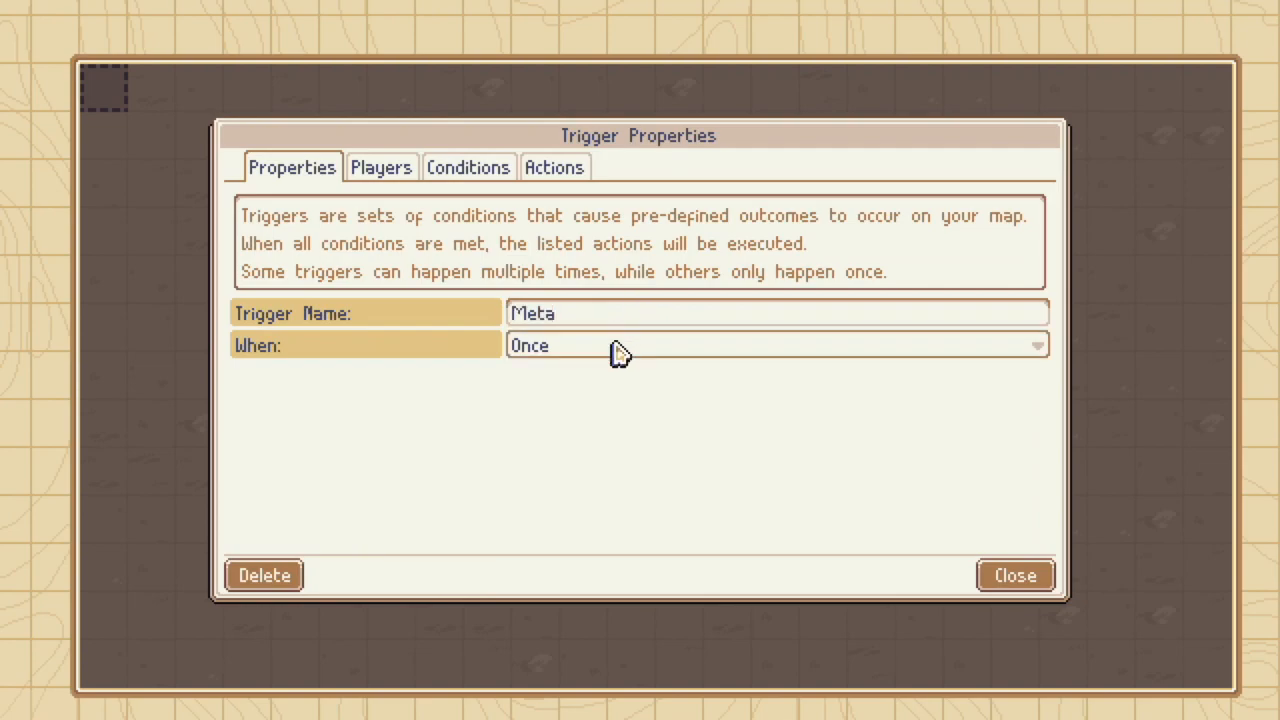
{"action": "left_click", "coordinate": [617, 350]}
{"action": "left_click", "coordinate": [598, 440]}
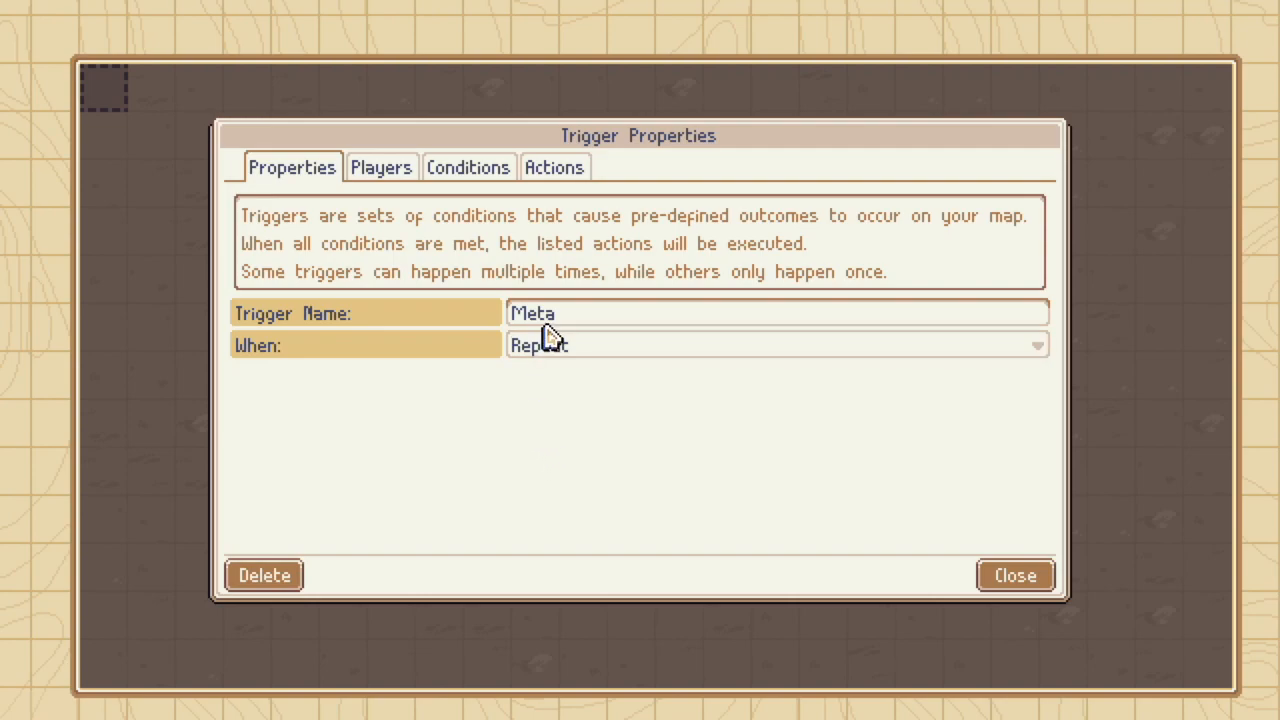
Add the condition "When: End of Unit Turn" to the Meta trigger.
{"action": "left_click", "coordinate": [393, 170]}
{"action": "left_click", "coordinate": [463, 184]}
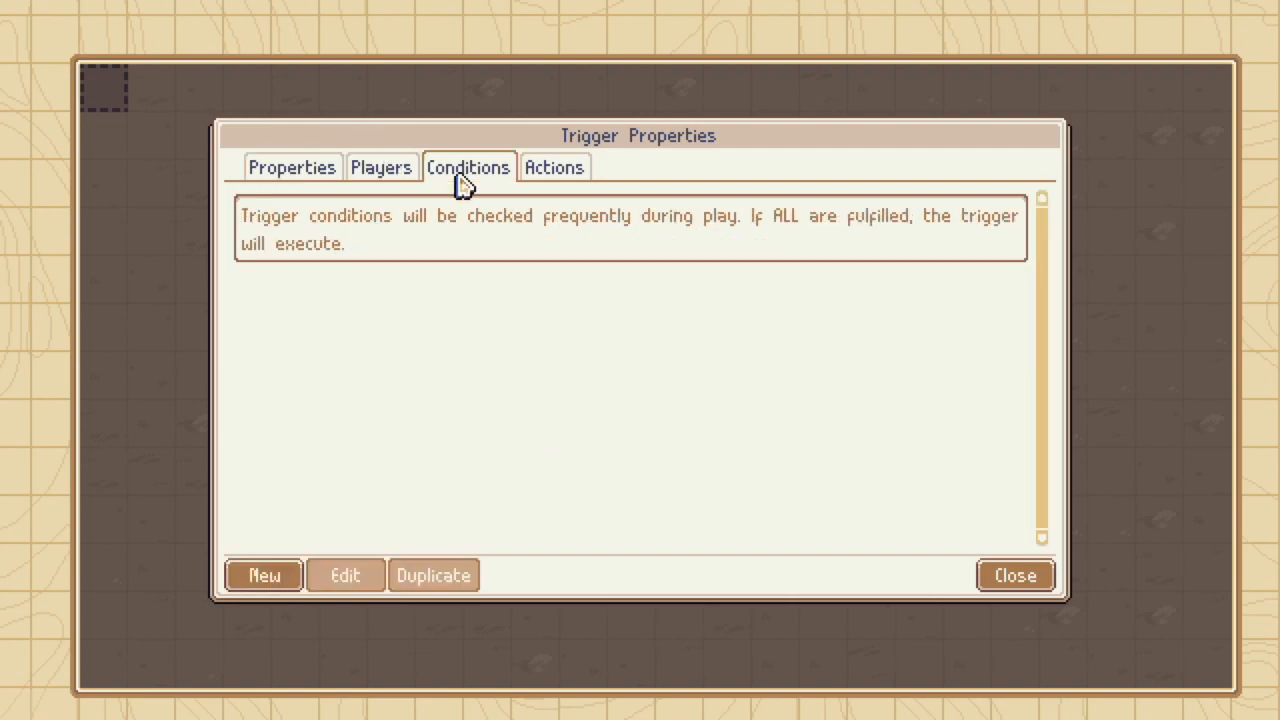
{"action": "left_click", "coordinate": [270, 580]}
{"action": "scroll", "coordinate": [566, 423], "scroll_direction": "down", "scroll_amount": 5}
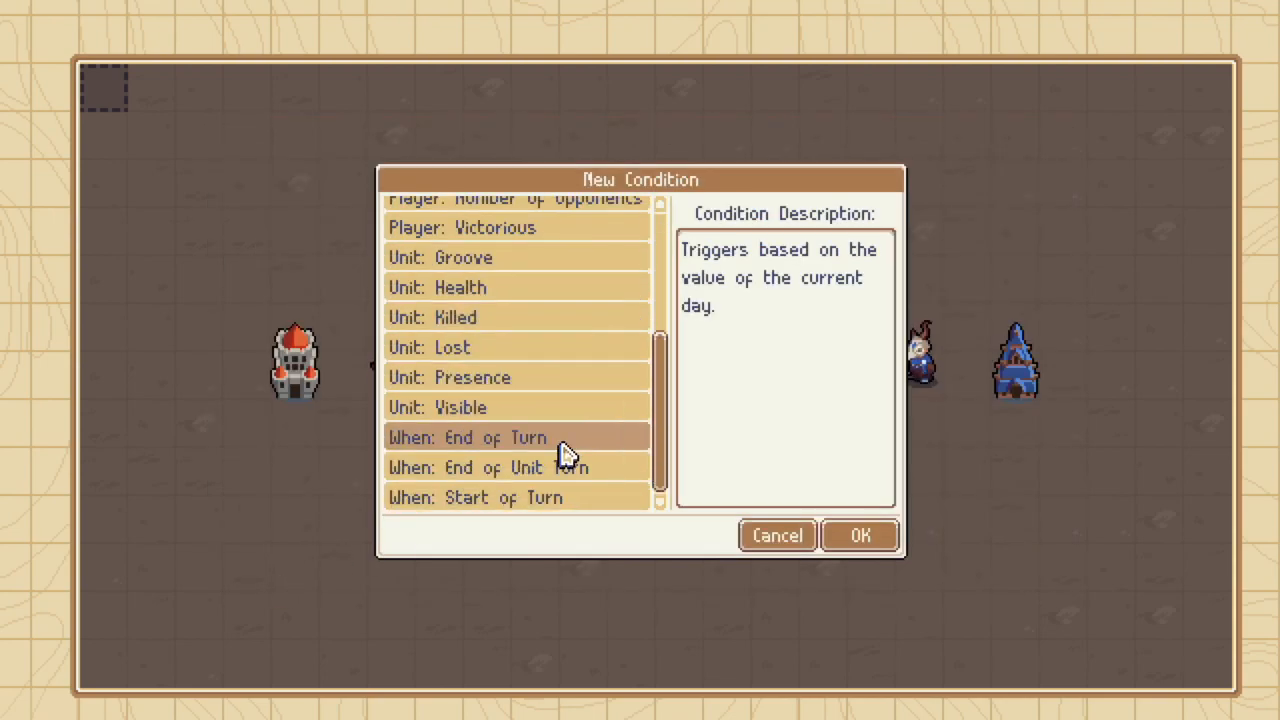
{"action": "left_click", "coordinate": [562, 470]}
{"action": "left_click", "coordinate": [862, 540]}
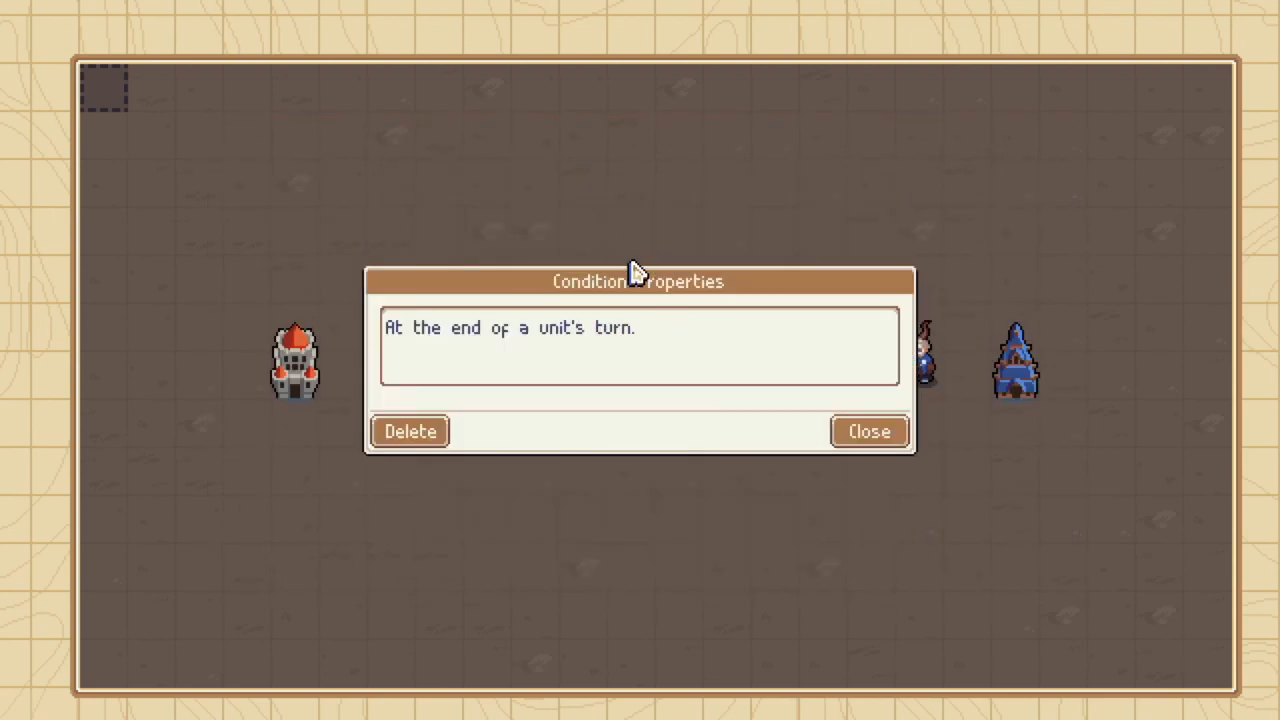
{"action": "left_click", "coordinate": [869, 432]}
Add a "Location: Boolean Operation" action to the Meta trigger.
{"action": "left_click", "coordinate": [560, 172]}
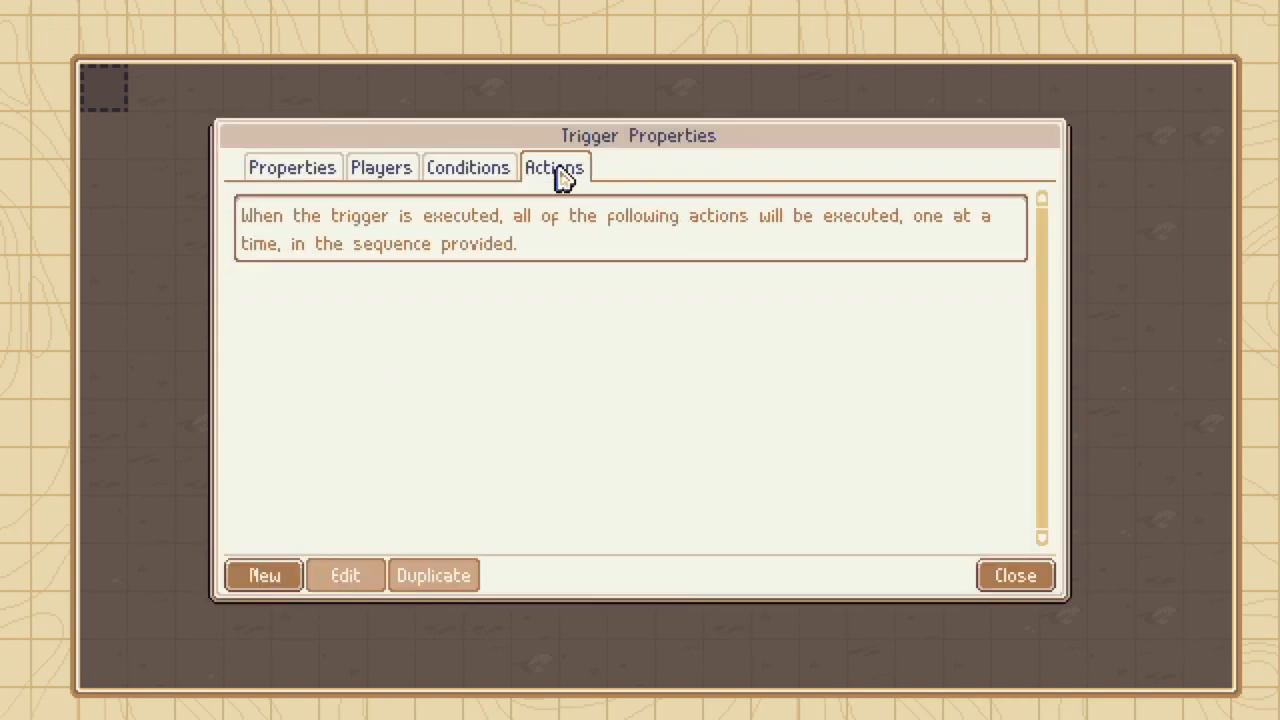
{"action": "left_click", "coordinate": [264, 575]}
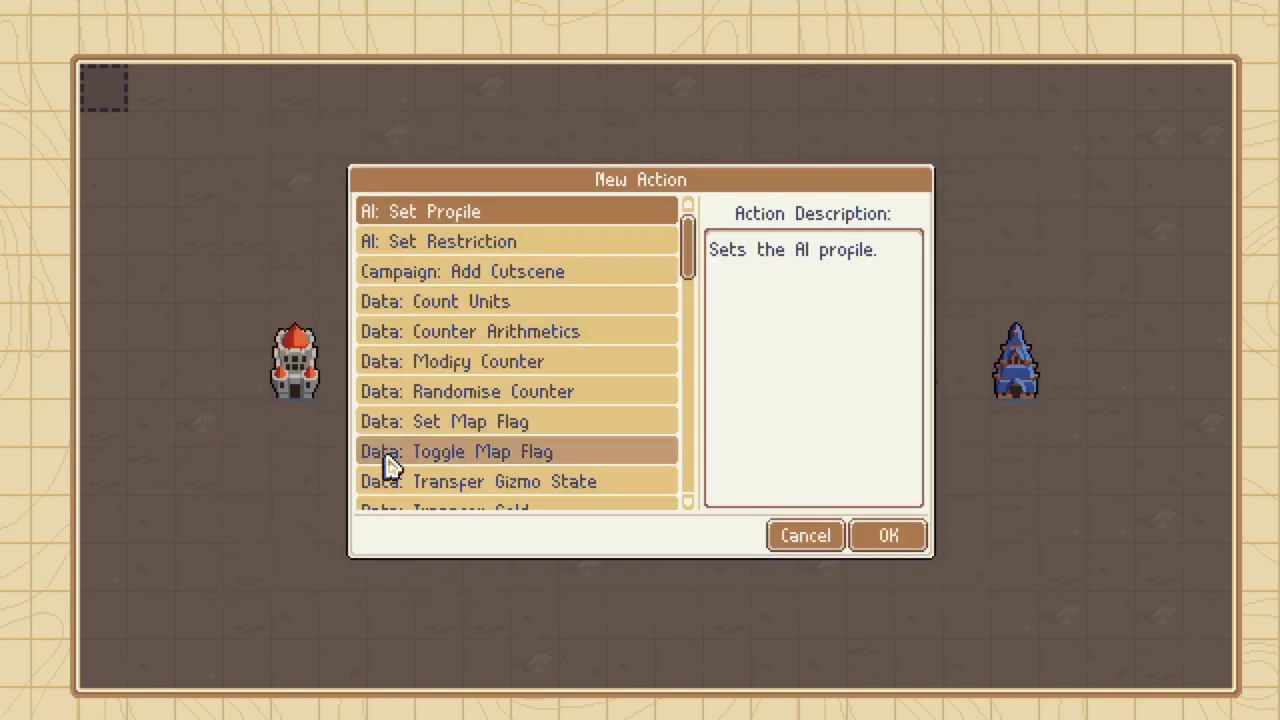
{"action": "scroll", "coordinate": [532, 360], "scroll_direction": "down", "scroll_amount": 3}
{"action": "scroll", "coordinate": [525, 352], "scroll_direction": "down", "scroll_amount": 1}
{"action": "left_click", "coordinate": [515, 325]}
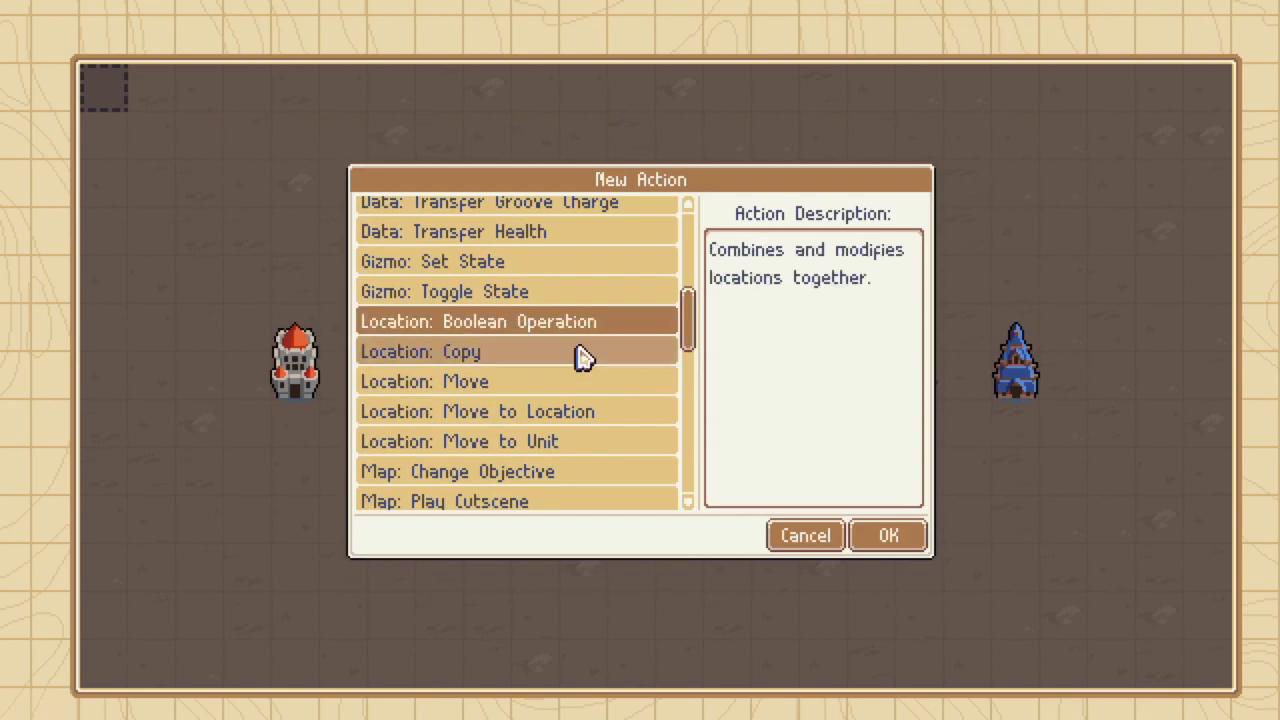
{"action": "left_click", "coordinate": [890, 535]}
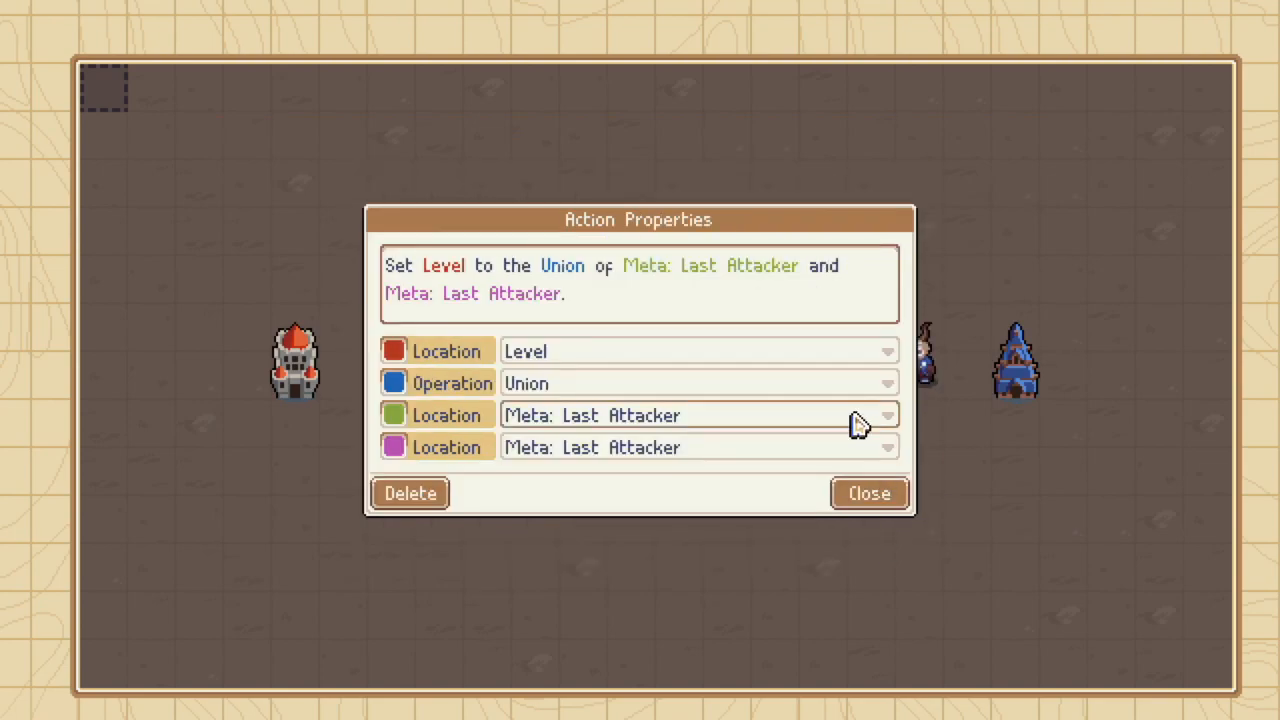
Set the action's resulting location to Meta and its operation to Intersection.
{"action": "left_click", "coordinate": [745, 355]}
{"action": "left_click", "coordinate": [709, 440]}
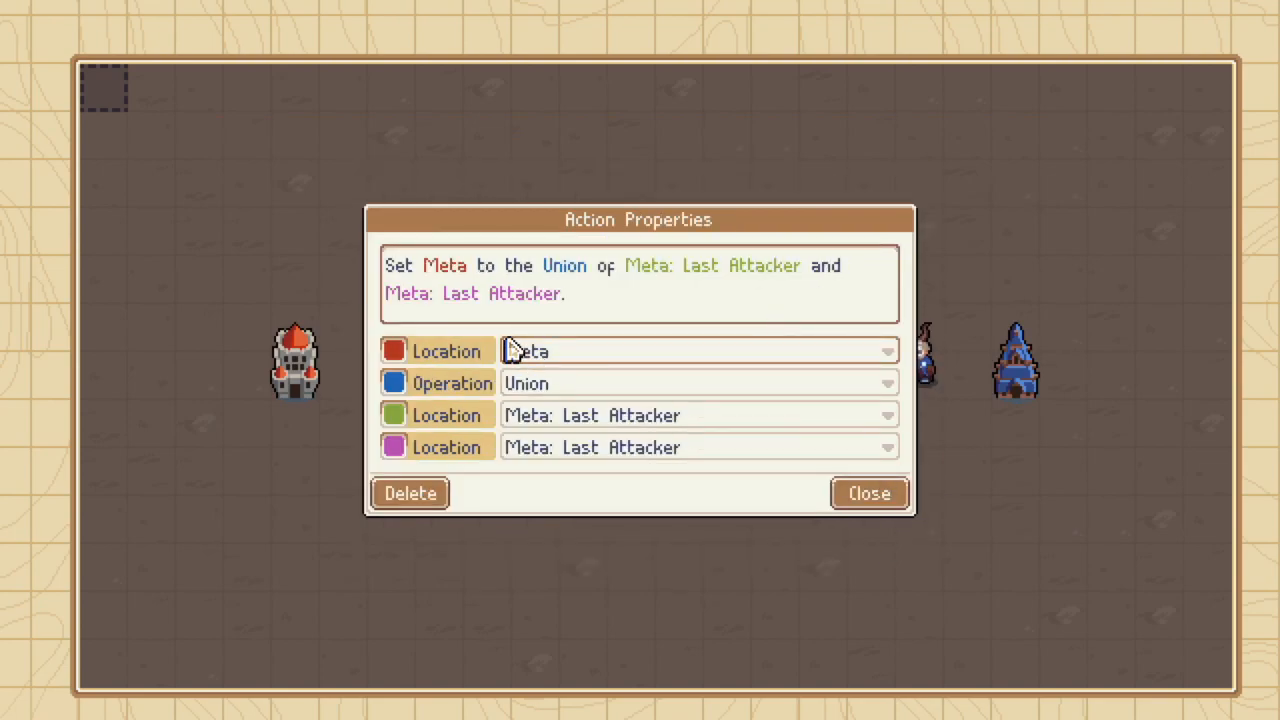
{"action": "left_click", "coordinate": [540, 385]}
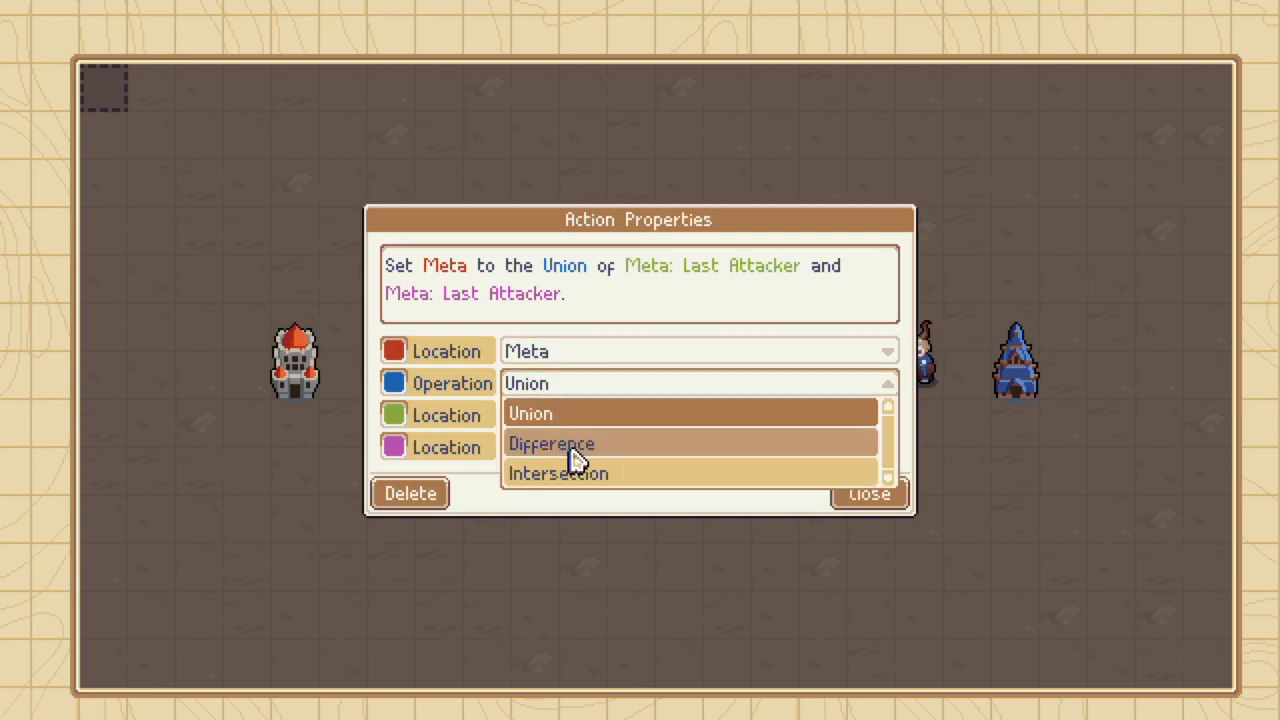
{"action": "left_click", "coordinate": [576, 472]}
Set the first location of the intersection to "Meta: Last Unit Used".
{"action": "left_click", "coordinate": [575, 420]}
{"action": "scroll", "coordinate": [617, 494], "scroll_direction": "down", "scroll_amount": 2}
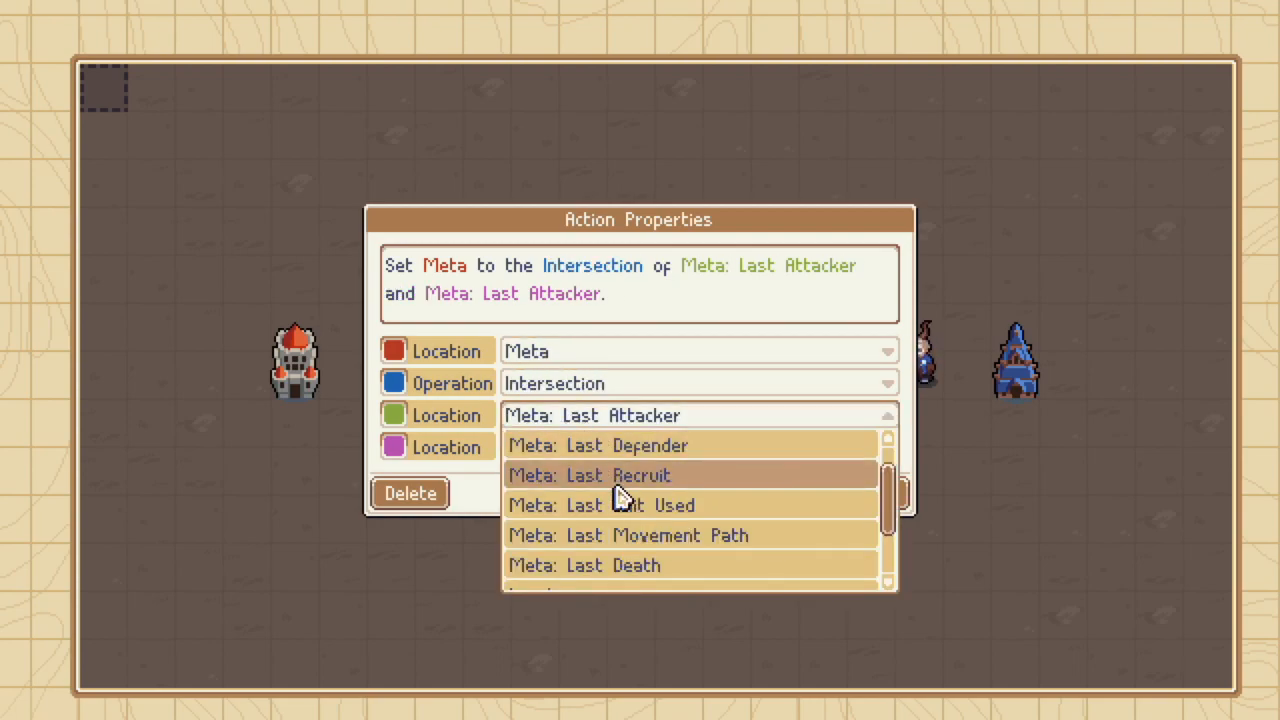
{"action": "scroll", "coordinate": [648, 528], "scroll_direction": "down", "scroll_amount": 1}
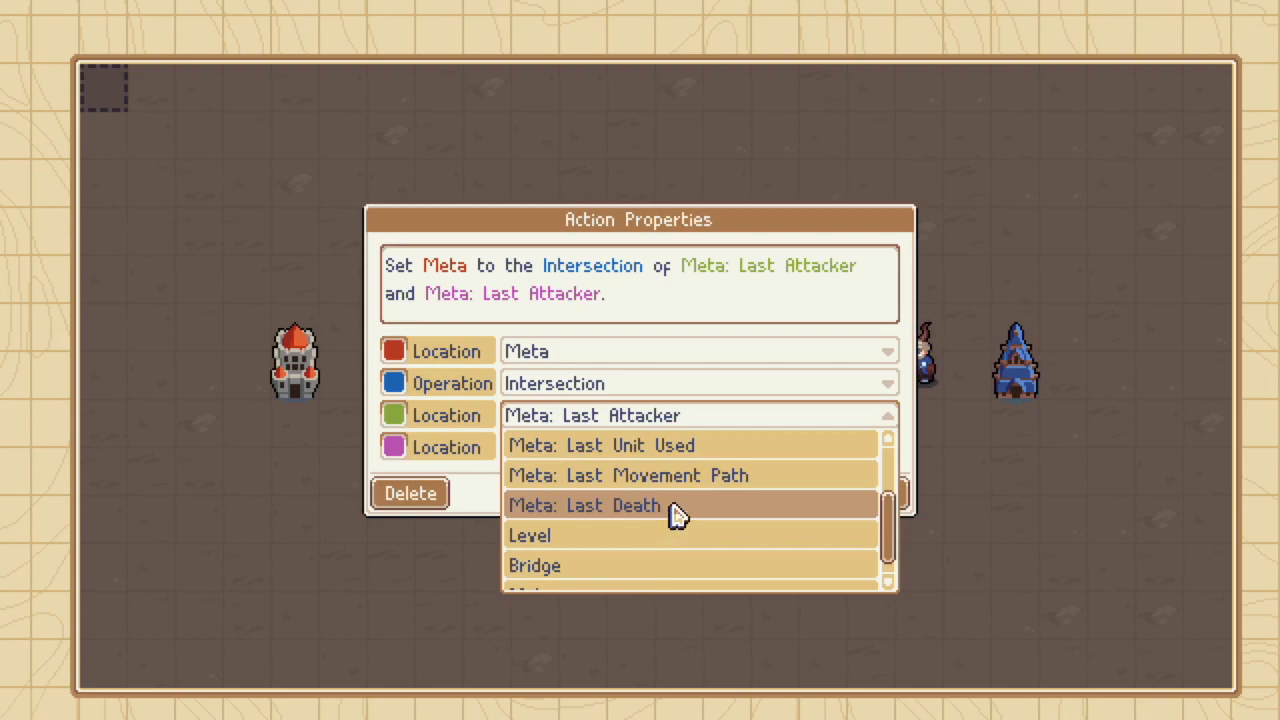
{"action": "left_click", "coordinate": [632, 452]}
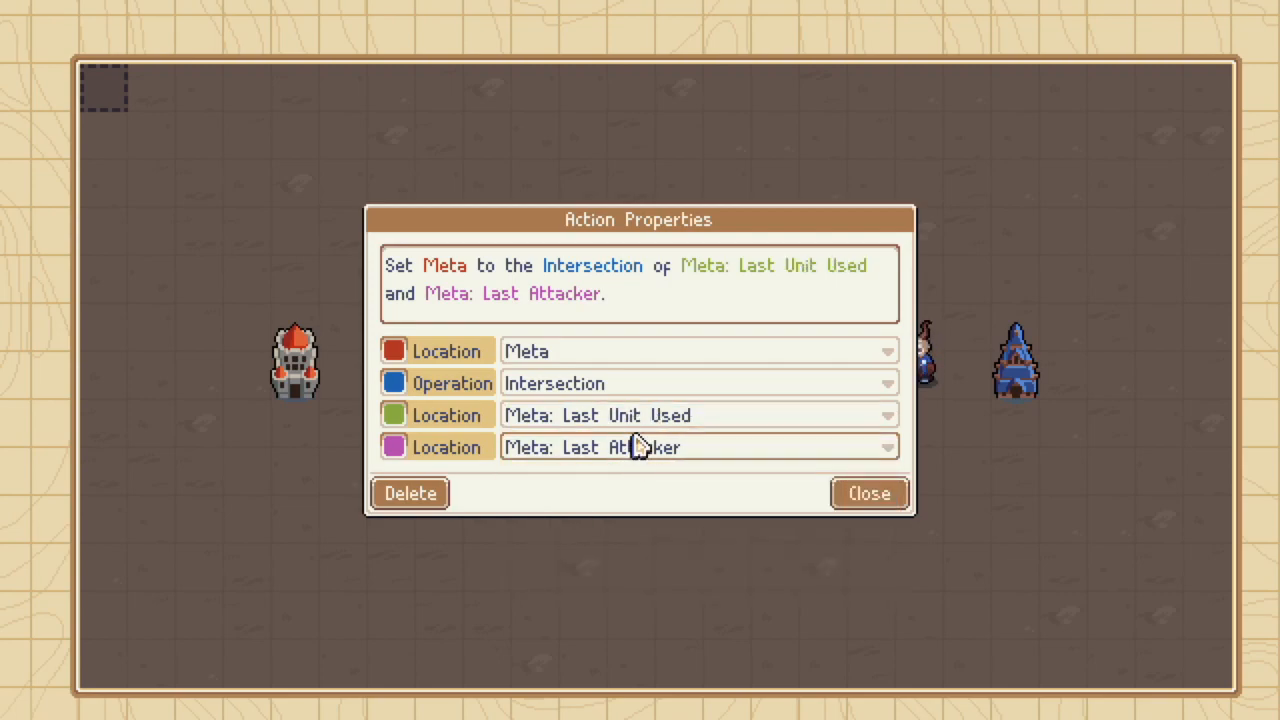
Set the second location of the intersection to "Level" and return to the map.
{"action": "left_click", "coordinate": [640, 448]}
{"action": "scroll", "coordinate": [623, 540], "scroll_direction": "down", "scroll_amount": 3}
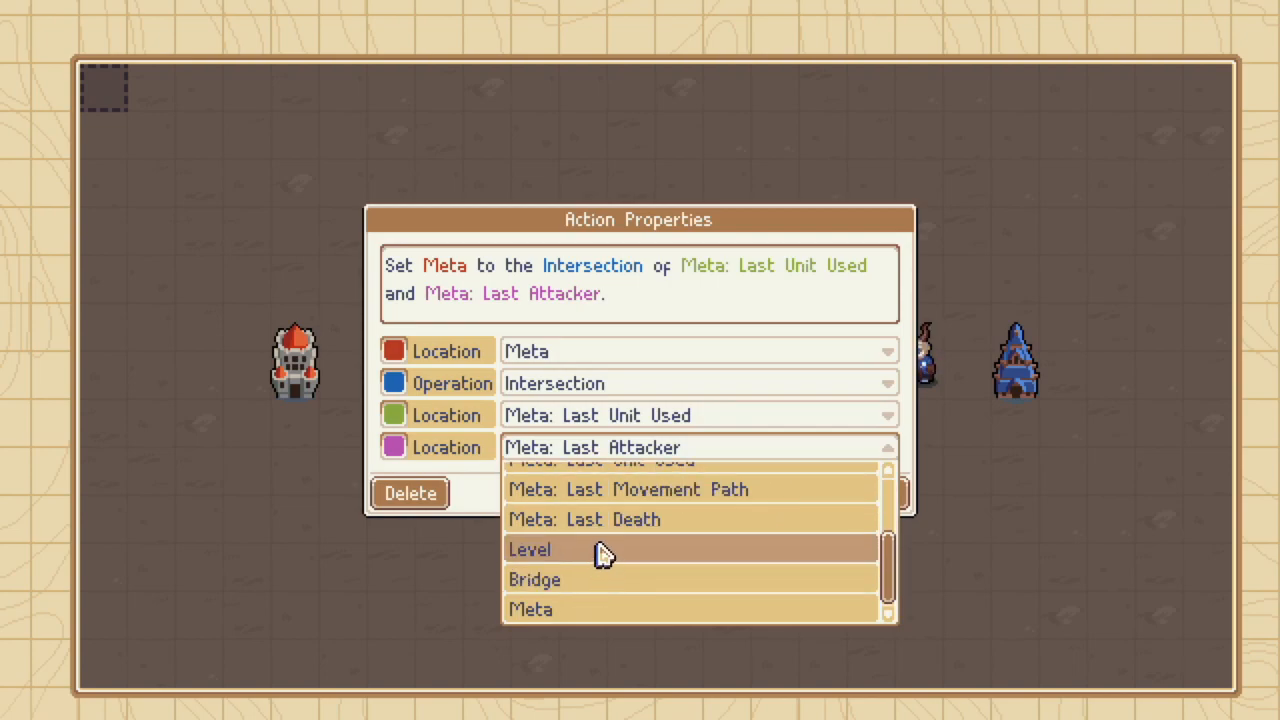
{"action": "scroll", "coordinate": [604, 556], "scroll_direction": "up", "scroll_amount": 3}
{"action": "scroll", "coordinate": [606, 566], "scroll_direction": "down", "scroll_amount": 3}
{"action": "left_click", "coordinate": [608, 552]}
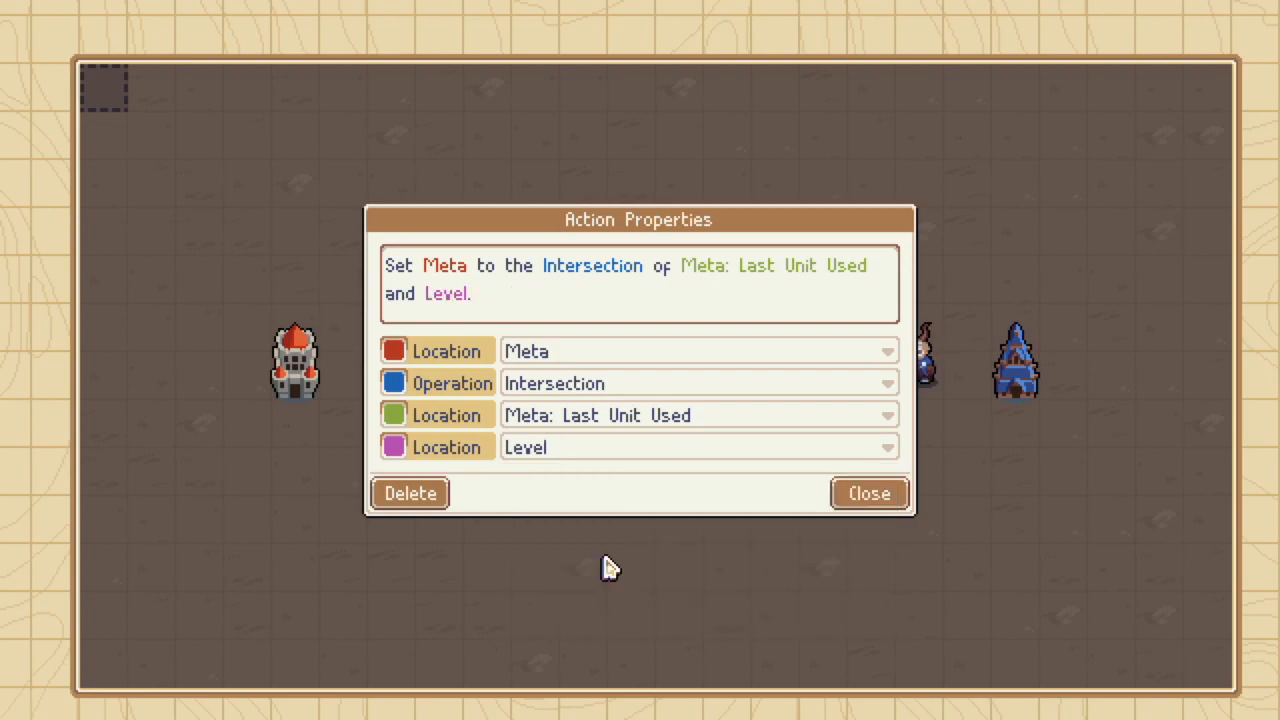
{"action": "left_click", "coordinate": [868, 498]}
{"action": "left_click", "coordinate": [1013, 583]}
{"action": "left_click", "coordinate": [1013, 578]}
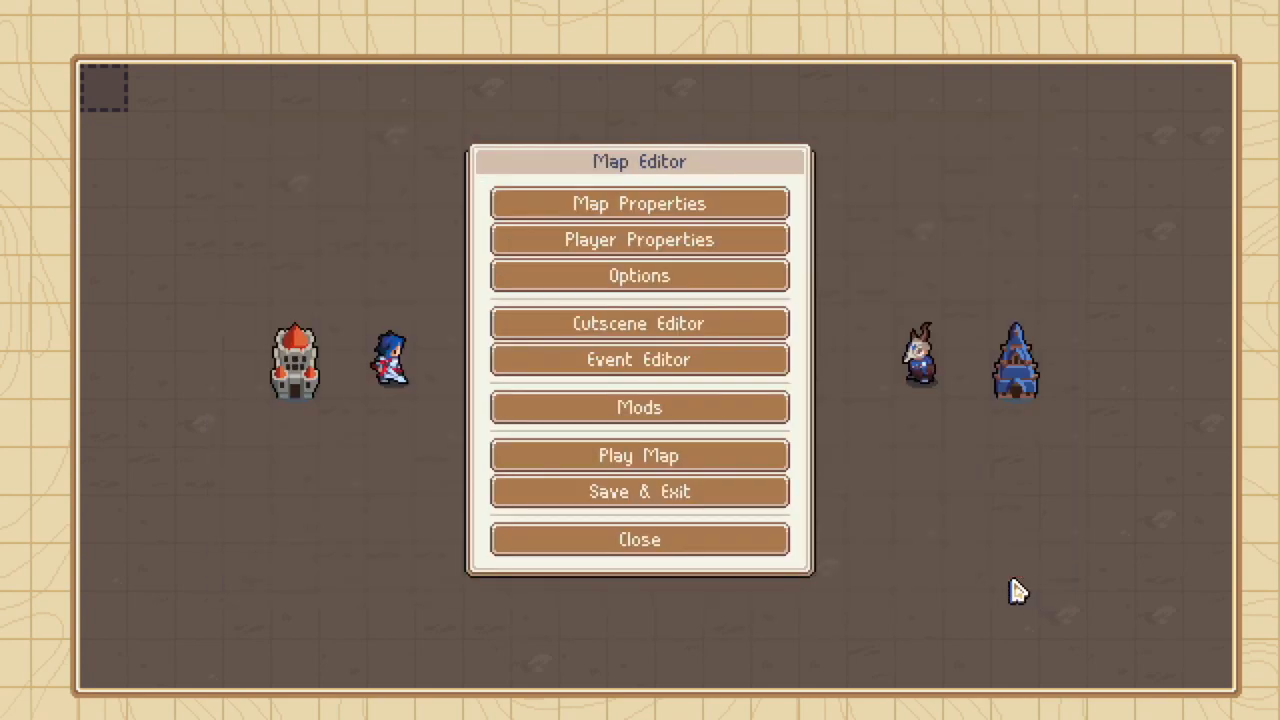
{"action": "left_click", "coordinate": [751, 540]}
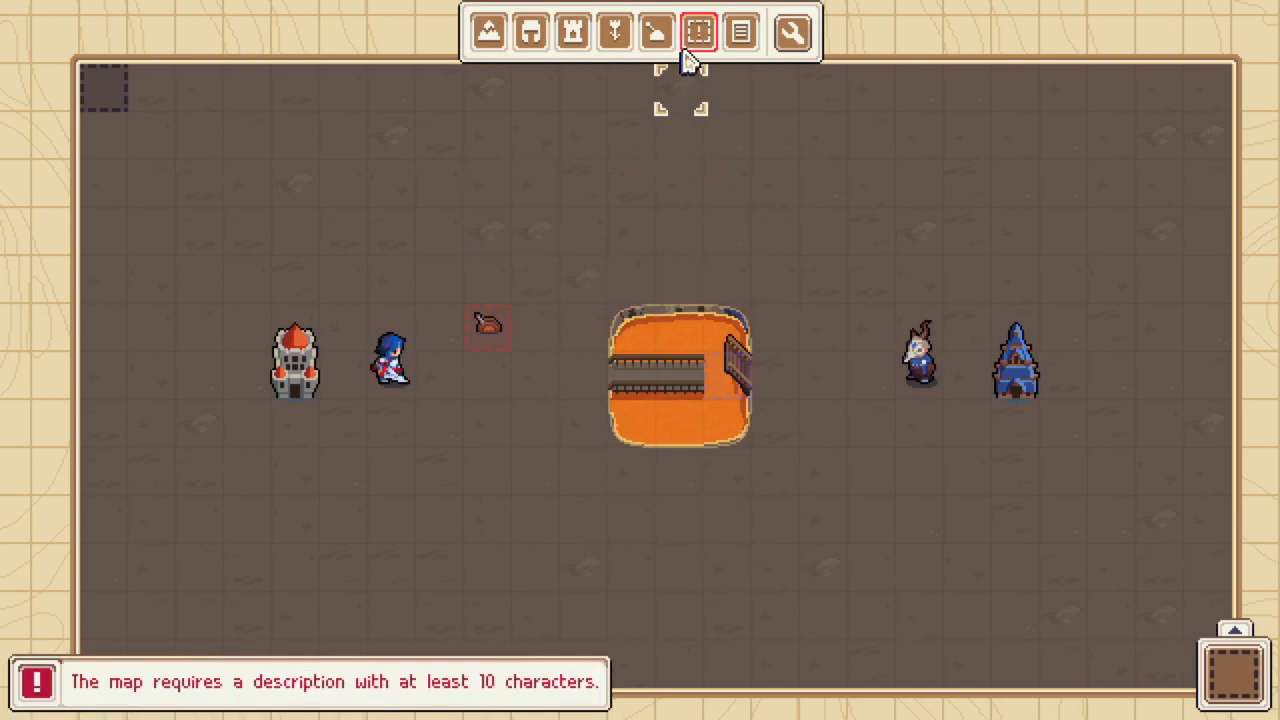
Rename the red "Level" location to "Lever".
{"action": "left_click", "coordinate": [690, 46]}
{"action": "left_click", "coordinate": [1131, 499]}
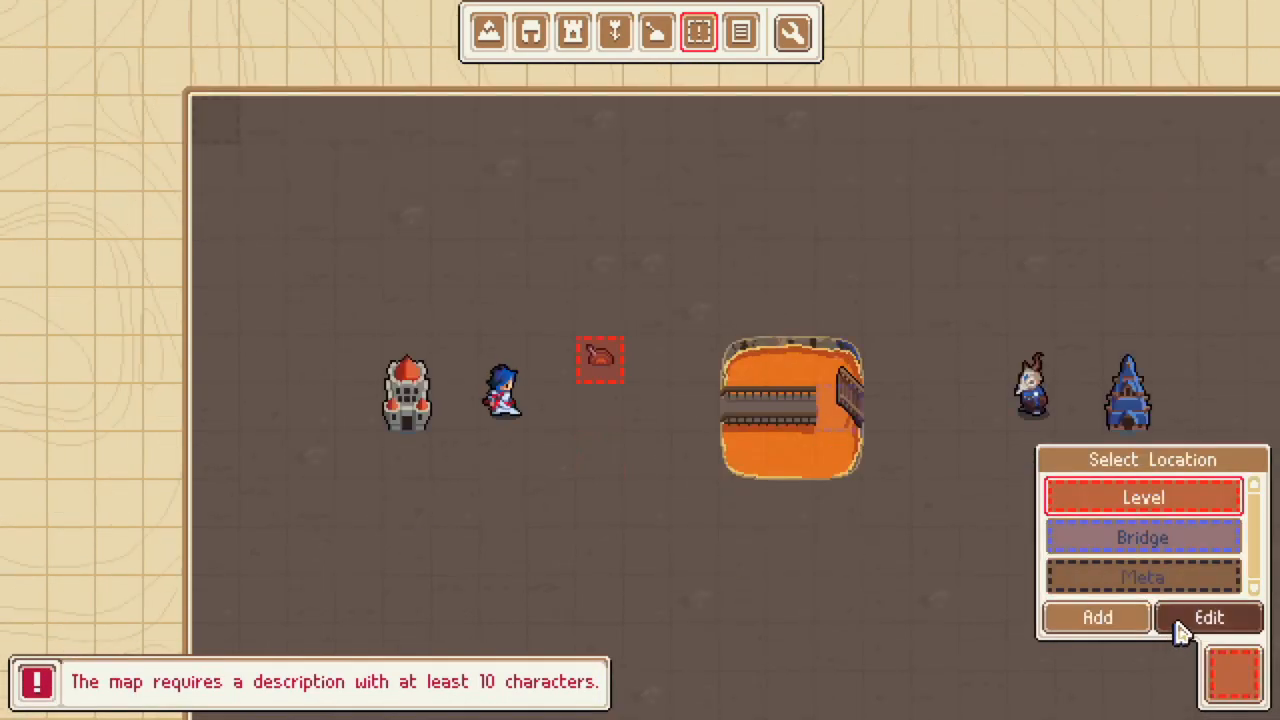
{"action": "left_click", "coordinate": [1178, 621]}
{"action": "left_click", "coordinate": [736, 287]}
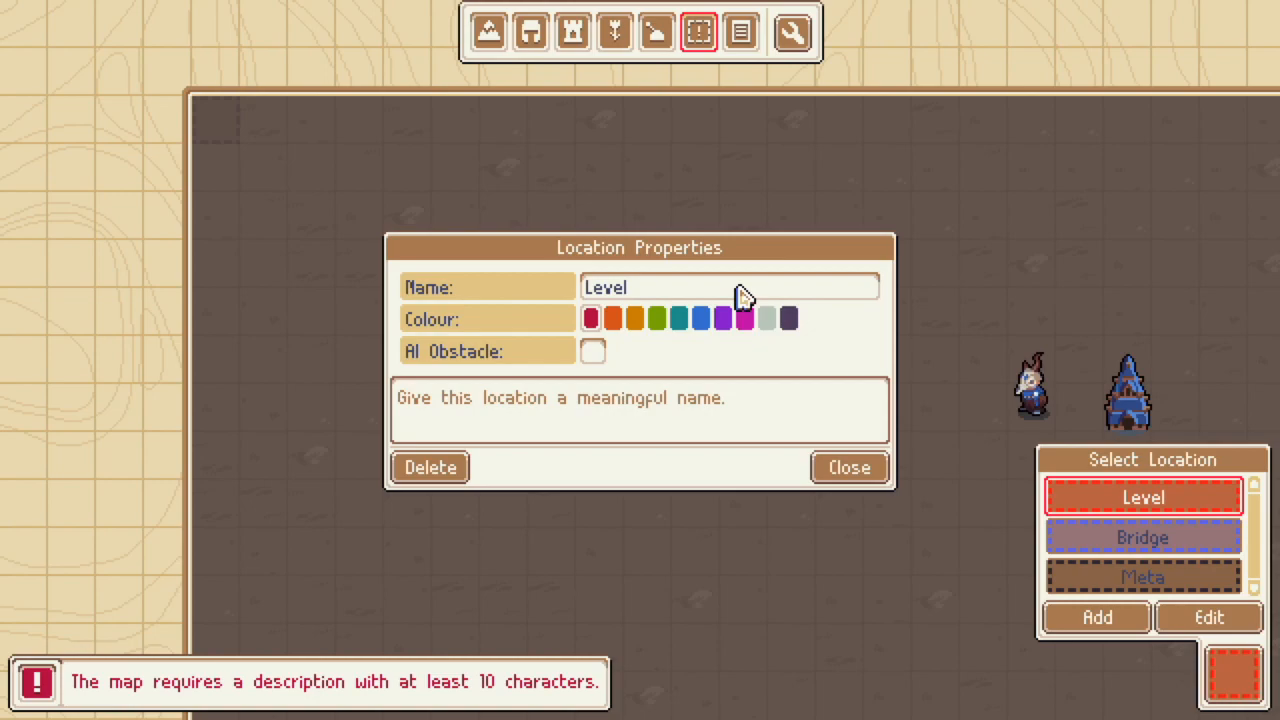
{"action": "type", "text": "r"}
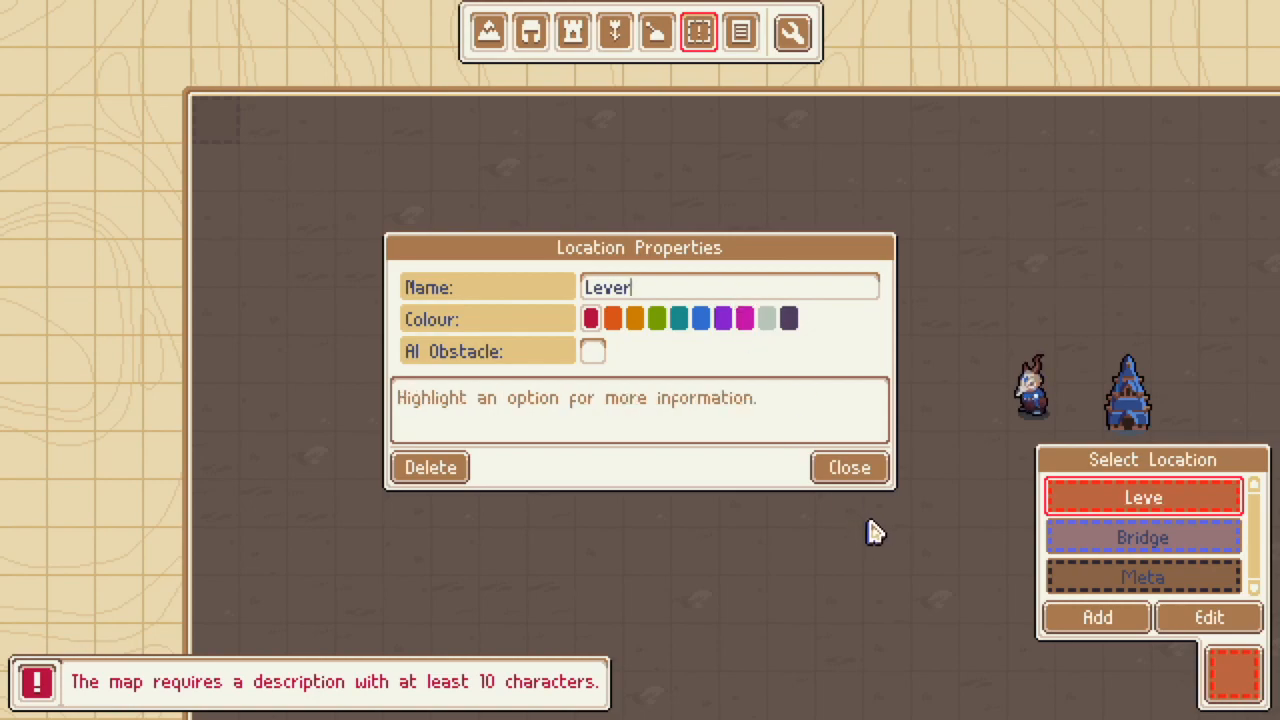
{"action": "left_click", "coordinate": [836, 474]}
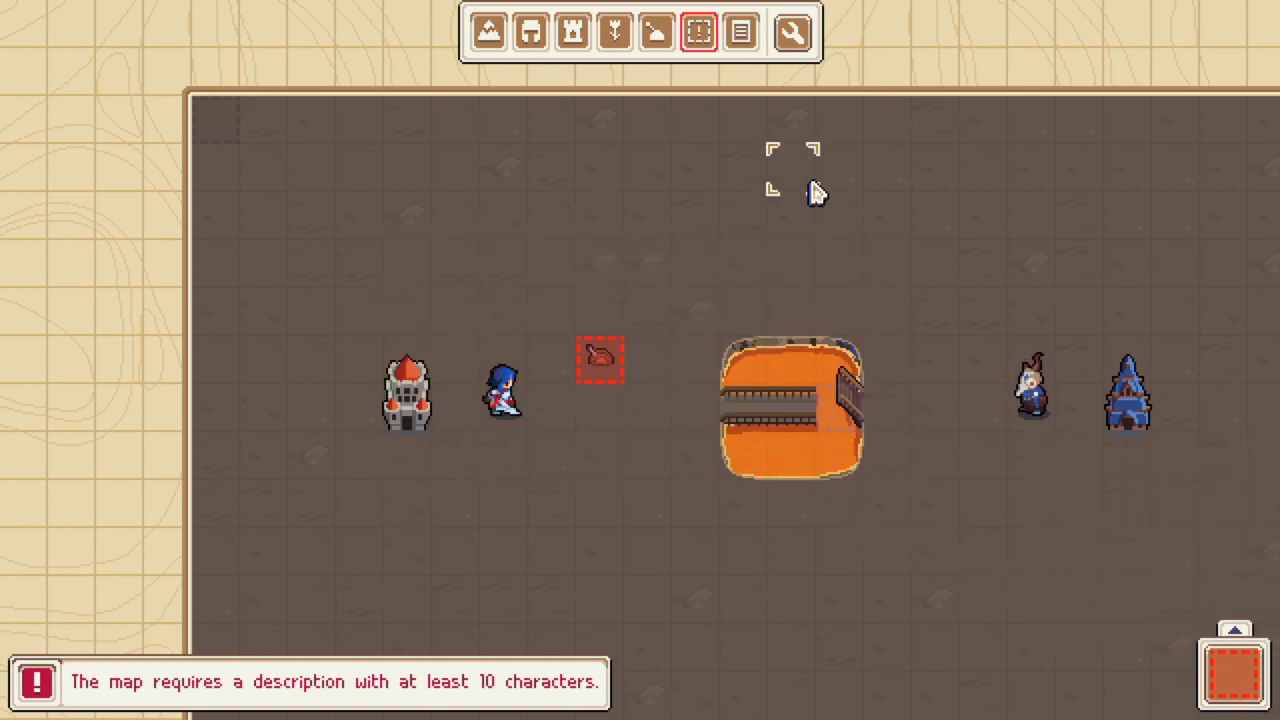
Move the Meta trigger to the first place in the event trigger list.
{"action": "left_click", "coordinate": [793, 38]}
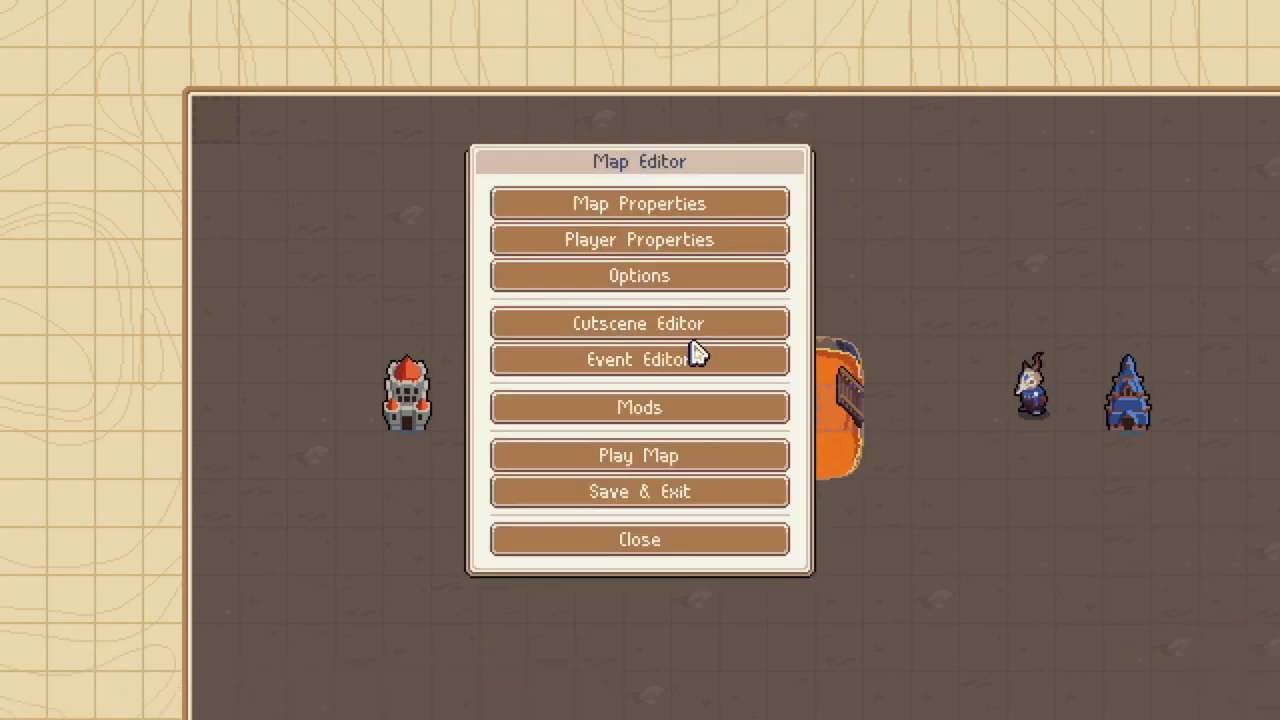
{"action": "left_click", "coordinate": [694, 360]}
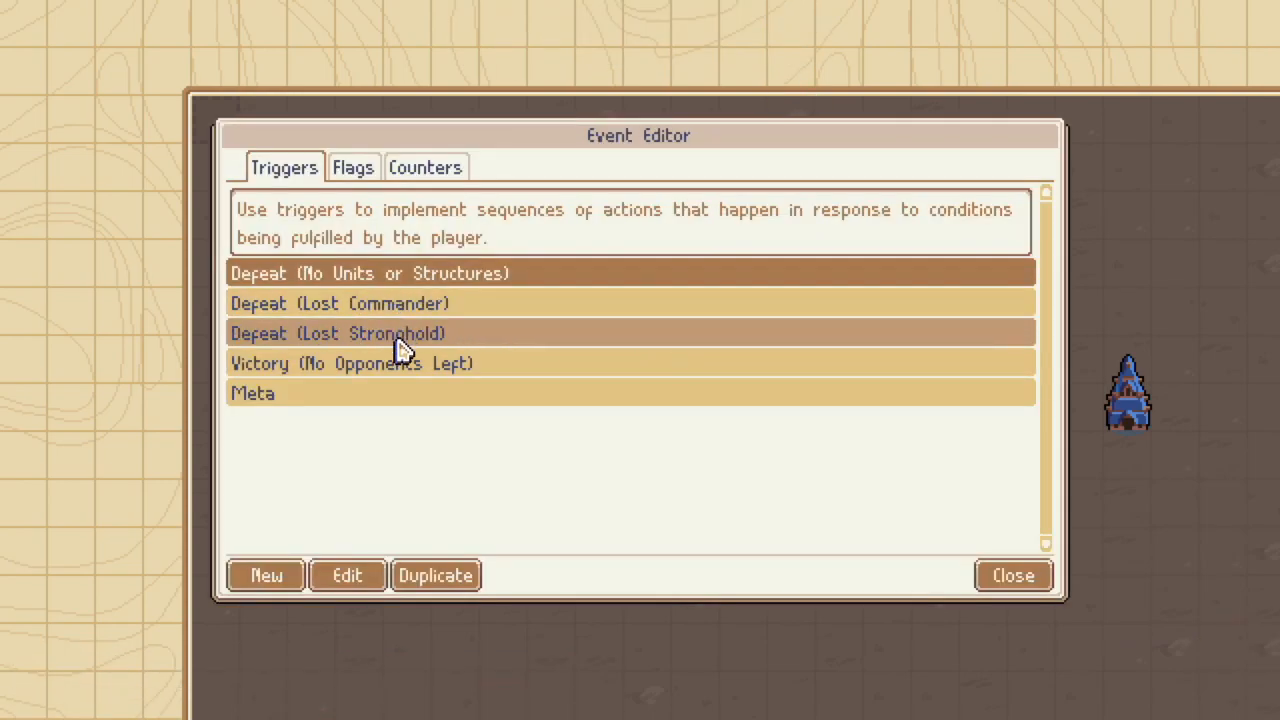
{"action": "left_click_drag", "start_coordinate": [375, 395], "coordinate": [346, 282]}
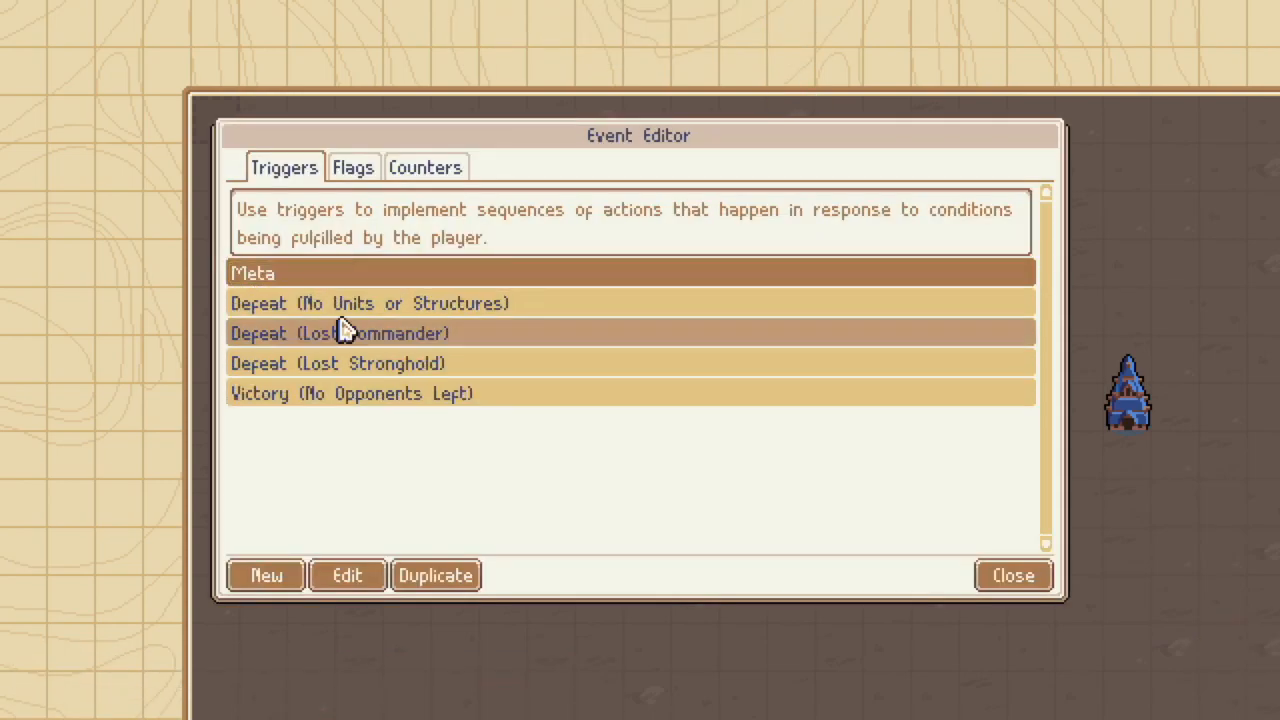
Review the Meta trigger's action and its general properties.
{"action": "left_click", "coordinate": [347, 575]}
{"action": "left_click", "coordinate": [556, 170]}
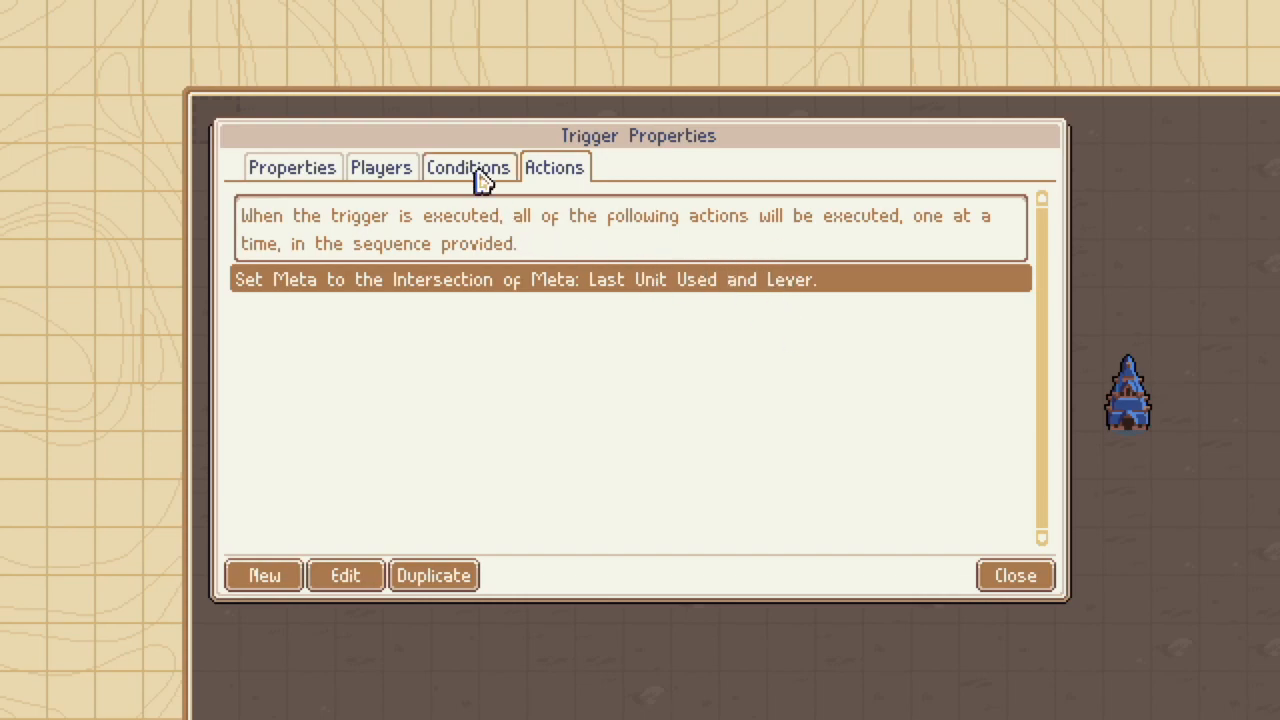
{"action": "left_click", "coordinate": [291, 168]}
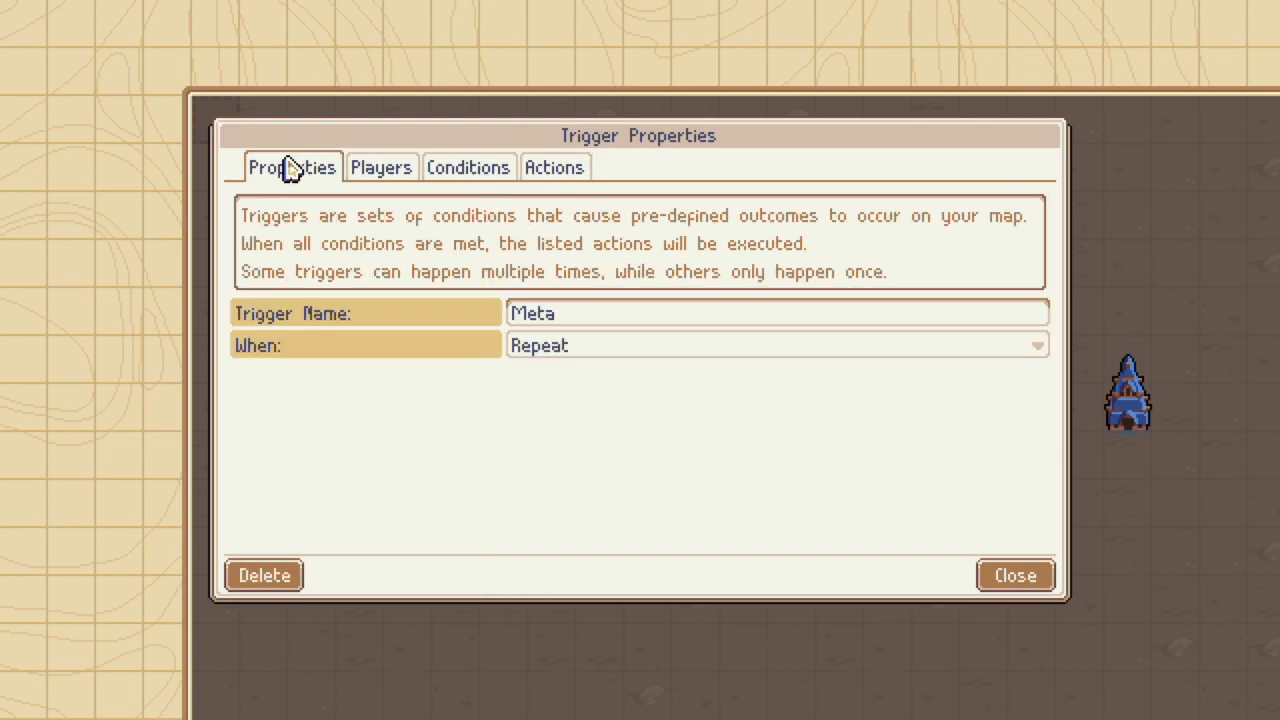
{"action": "left_click", "coordinate": [1008, 577]}
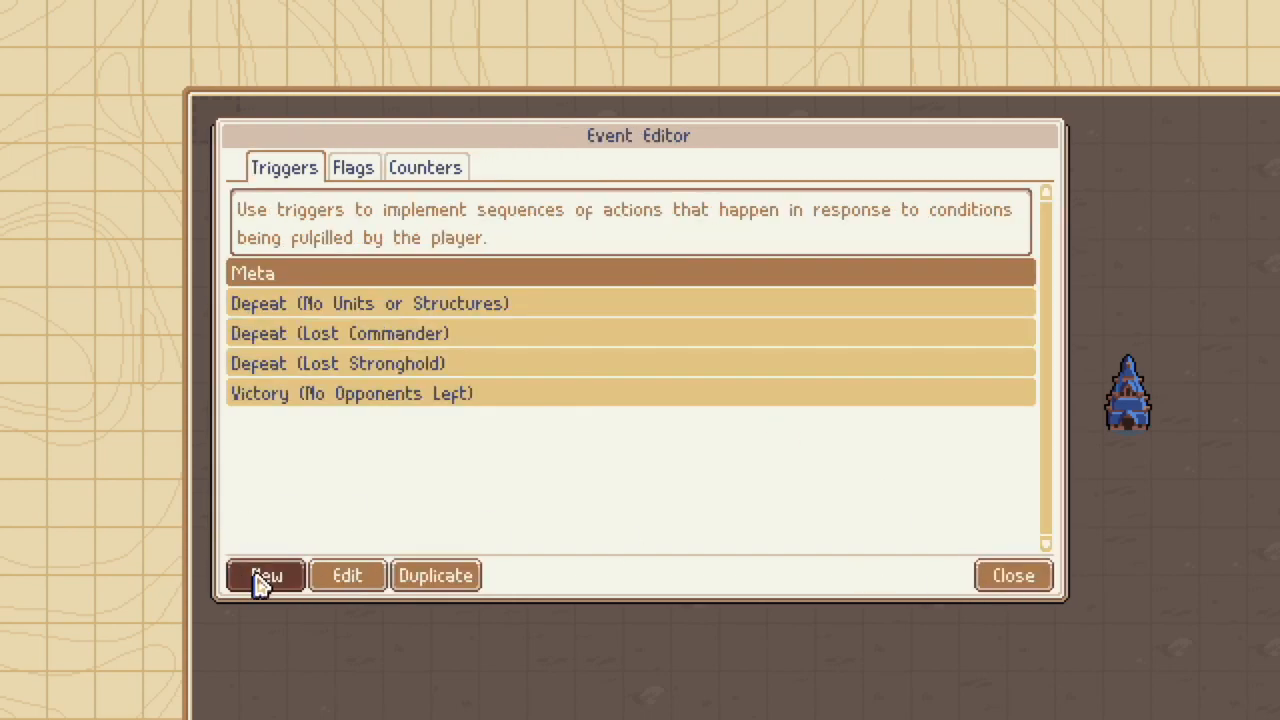
Create a new event trigger named "Pull The Lever" and set it to happen on Repeat.
{"action": "left_click", "coordinate": [264, 576]}
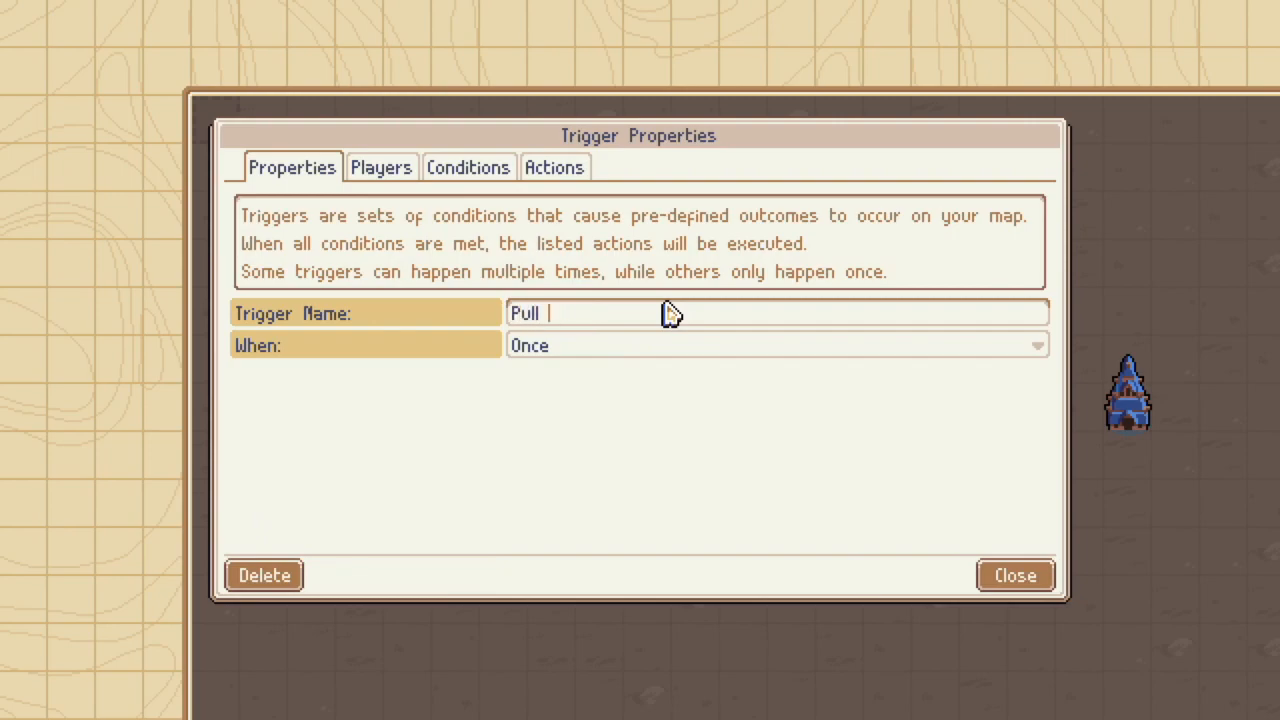
{"action": "left_click", "coordinate": [660, 348]}
{"action": "left_click", "coordinate": [624, 437]}
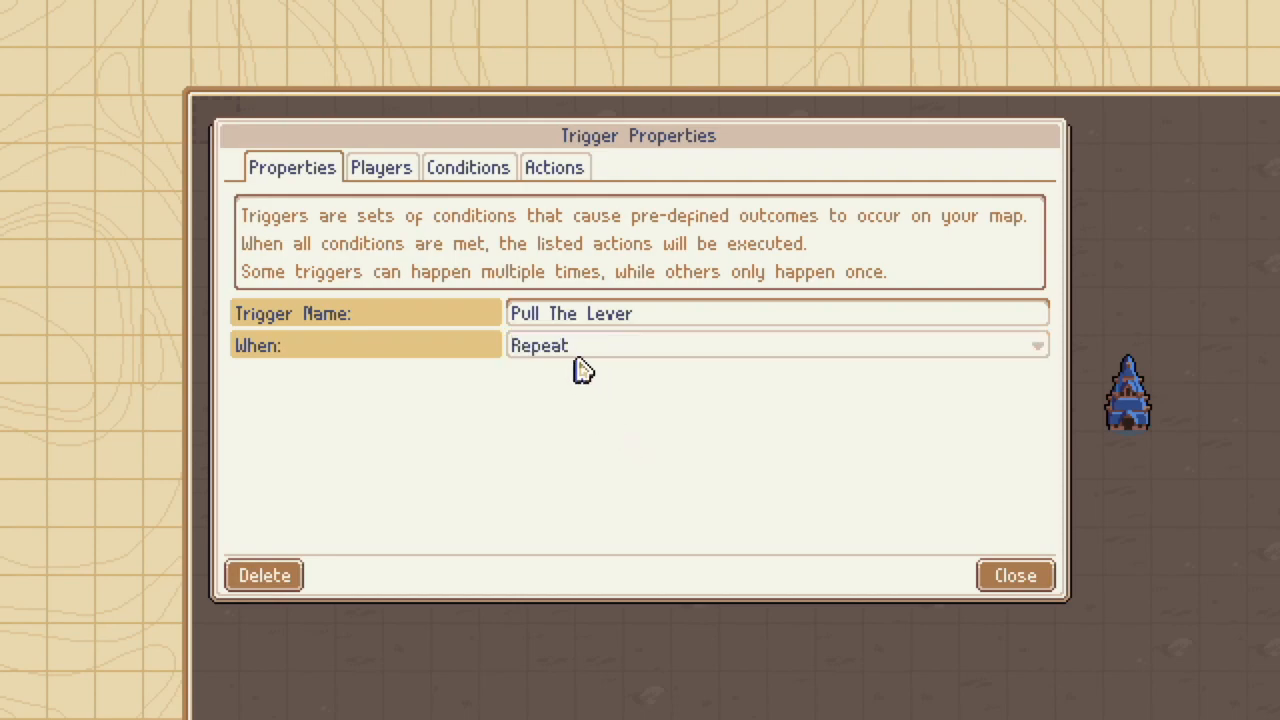
Add the condition "When: End of Unit Turn" to the Pull The Lever trigger.
{"action": "left_click", "coordinate": [383, 189]}
{"action": "left_click", "coordinate": [453, 172]}
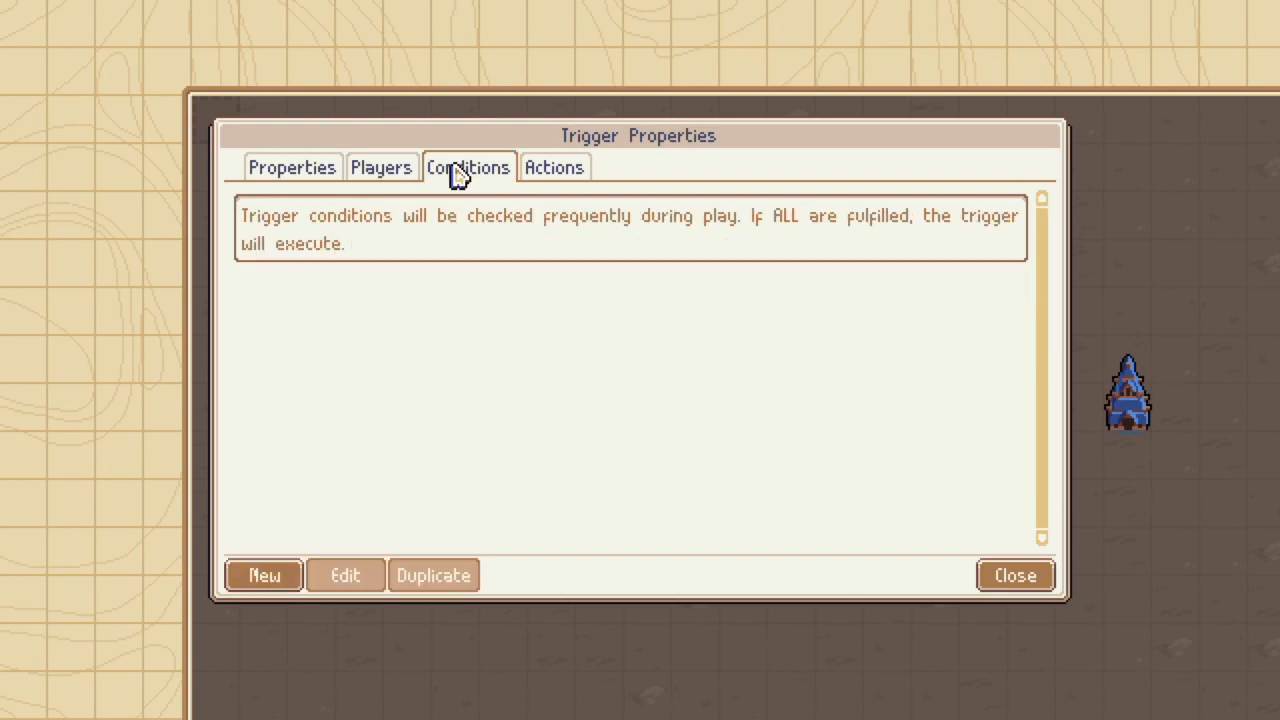
{"action": "left_click", "coordinate": [287, 575]}
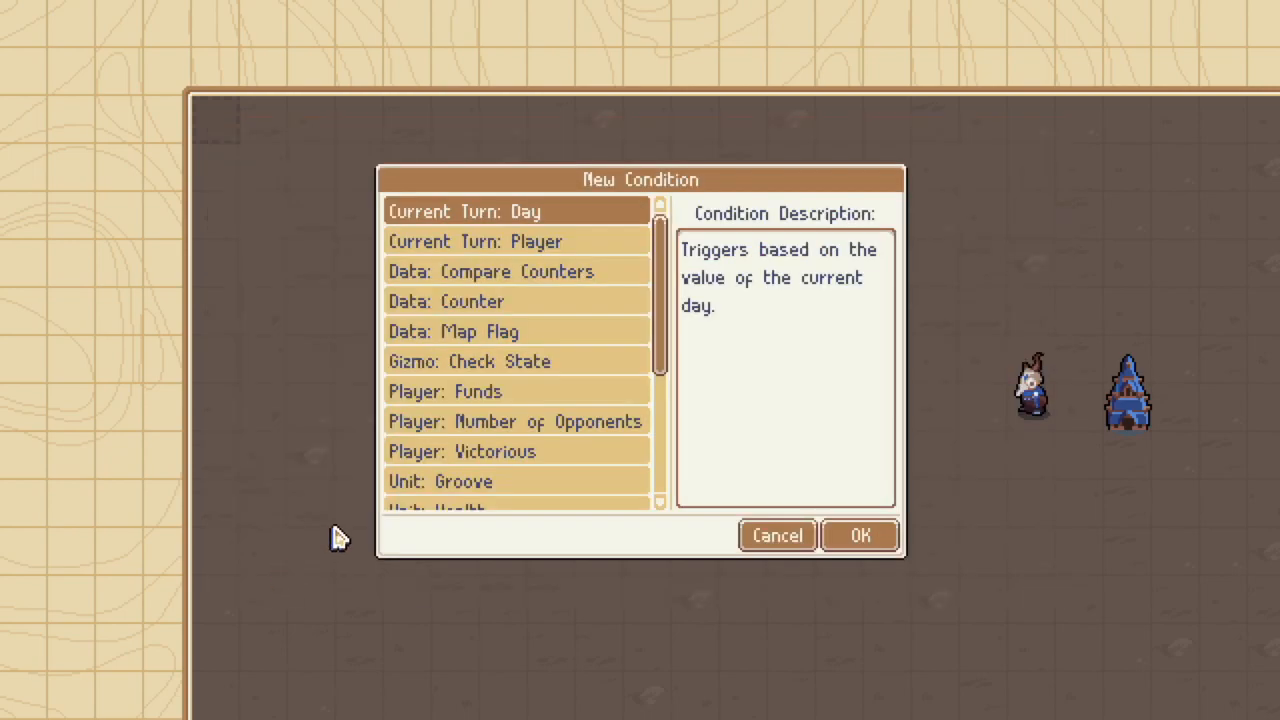
{"action": "scroll", "coordinate": [503, 371], "scroll_direction": "down", "scroll_amount": 3}
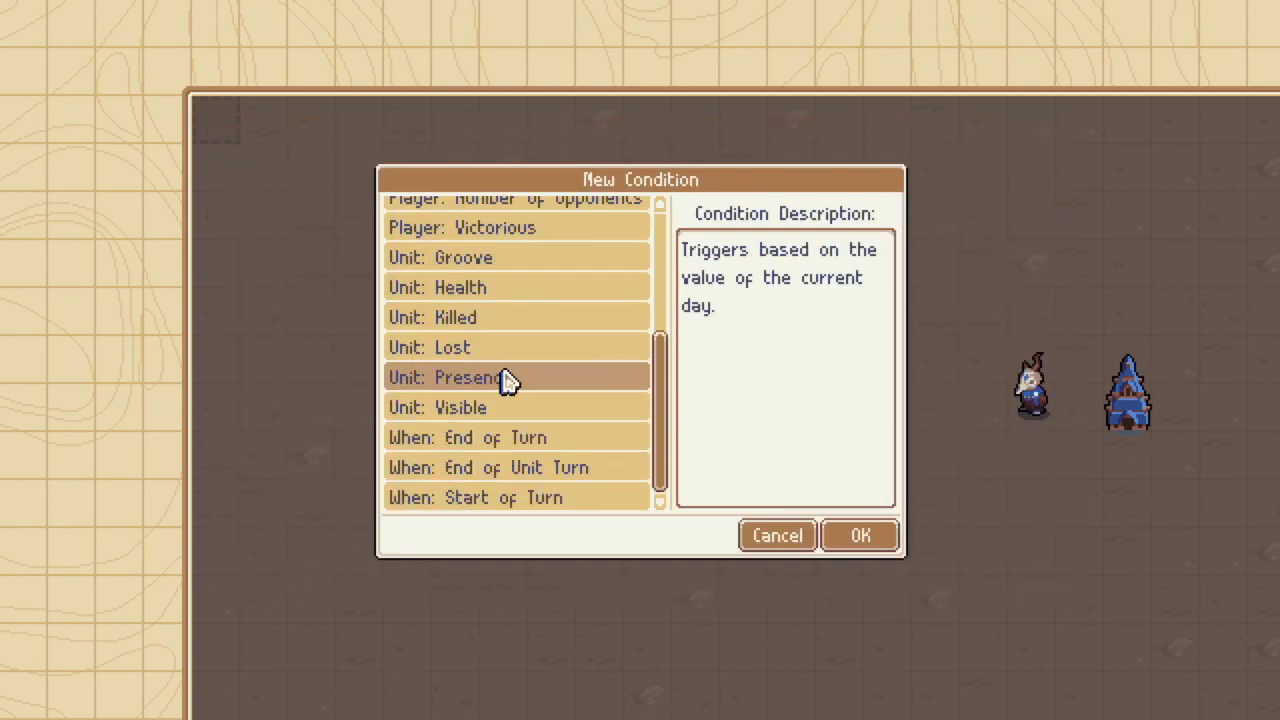
{"action": "left_click", "coordinate": [493, 472]}
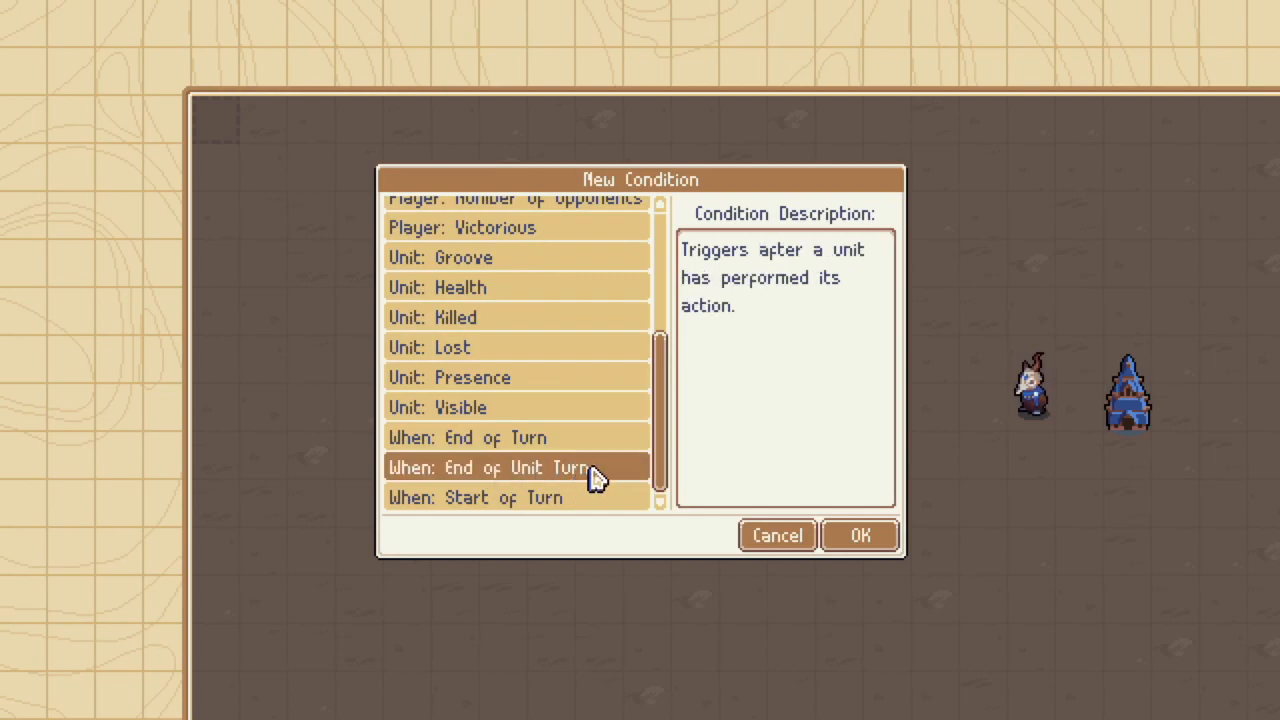
{"action": "left_click", "coordinate": [850, 541]}
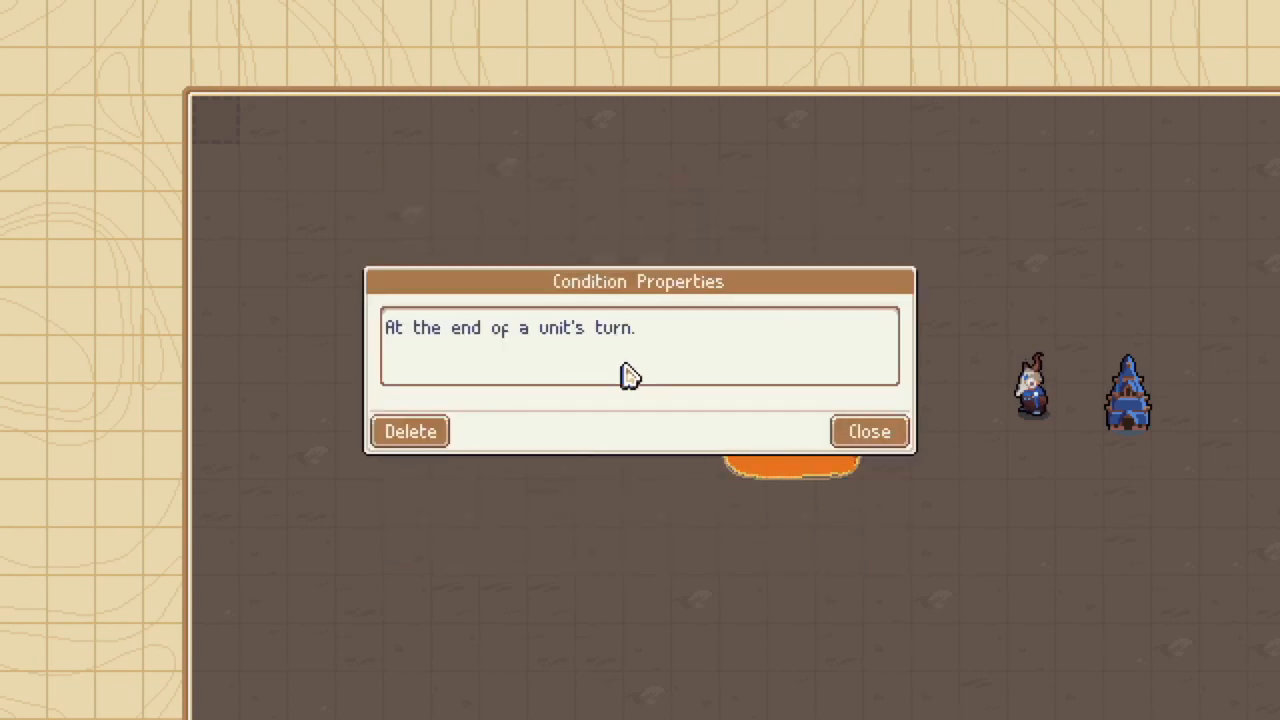
{"action": "left_click", "coordinate": [884, 440]}
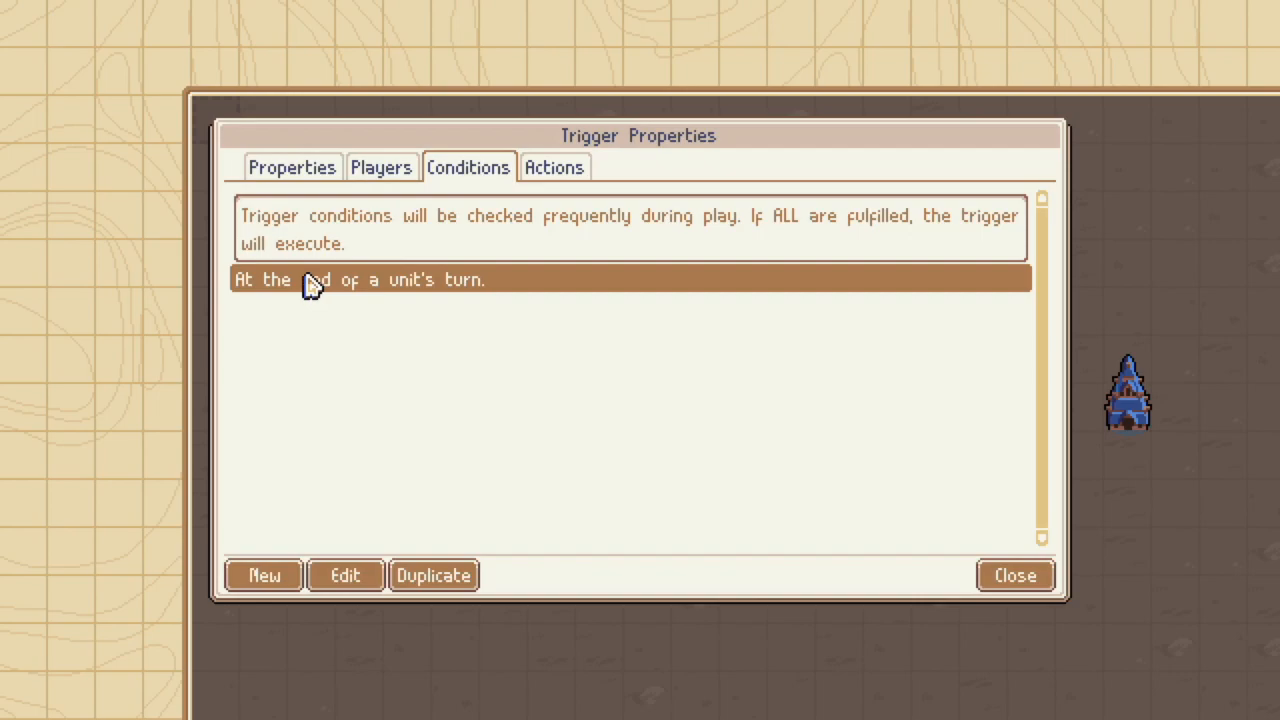
Add the condition "Current Turn: Player" to the Pull The Lever trigger, keeping Current Player as the player.
{"action": "left_click", "coordinate": [265, 578]}
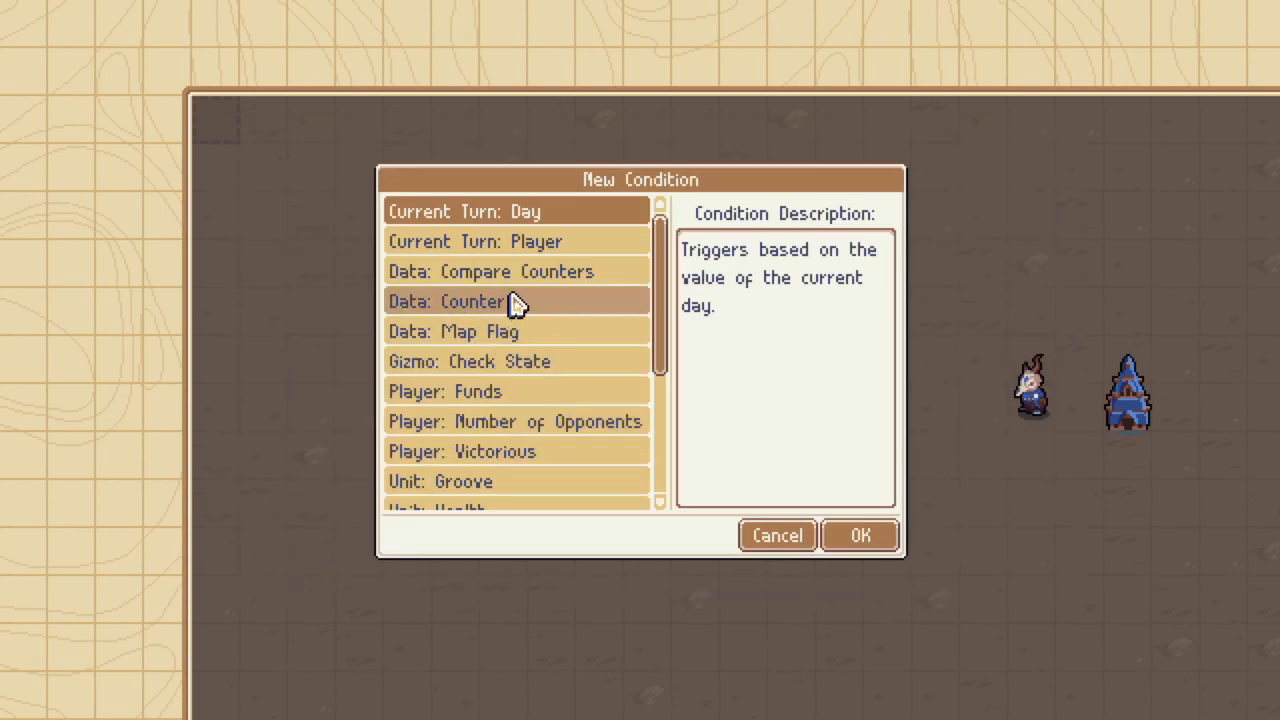
{"action": "left_click", "coordinate": [527, 245]}
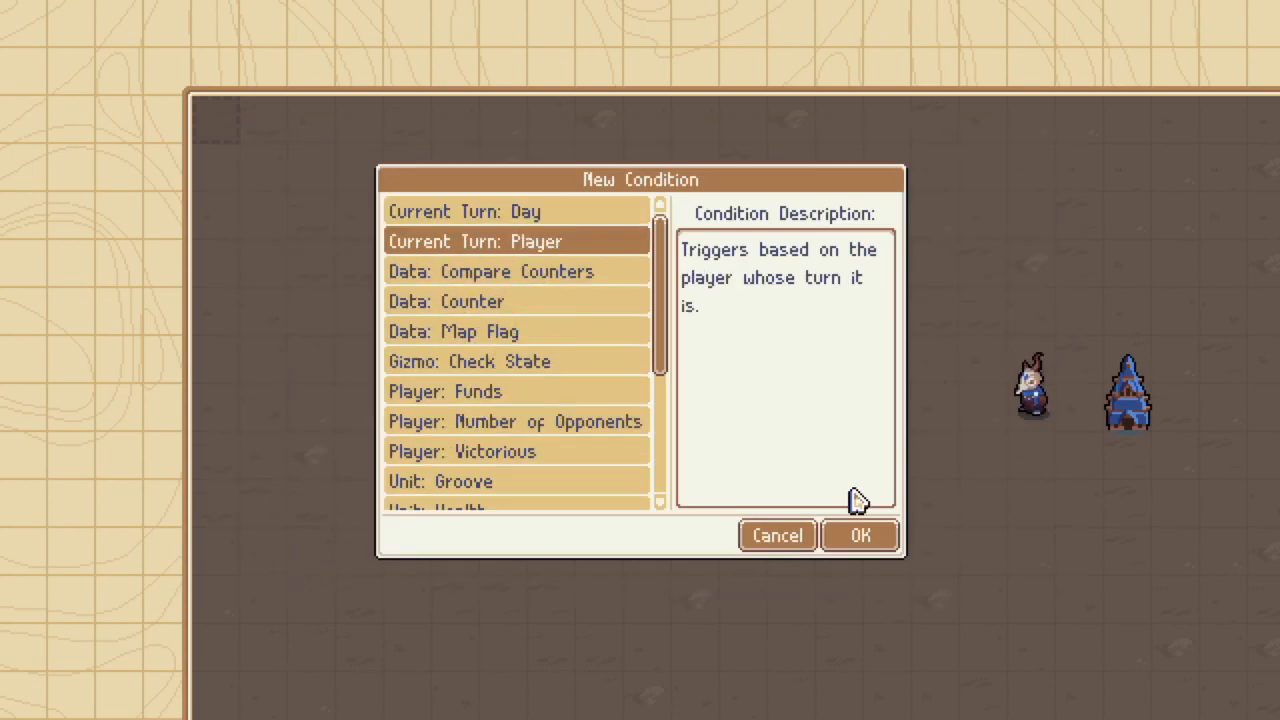
{"action": "left_click", "coordinate": [862, 541]}
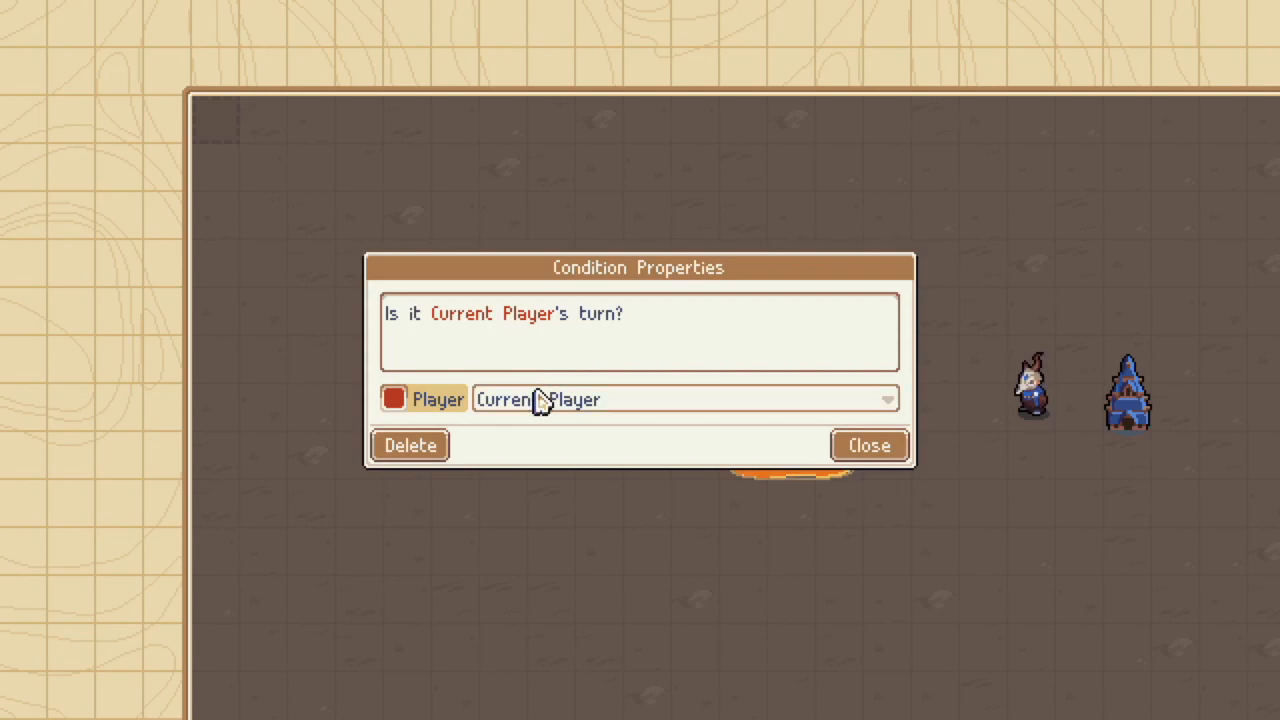
{"action": "left_click", "coordinate": [887, 453]}
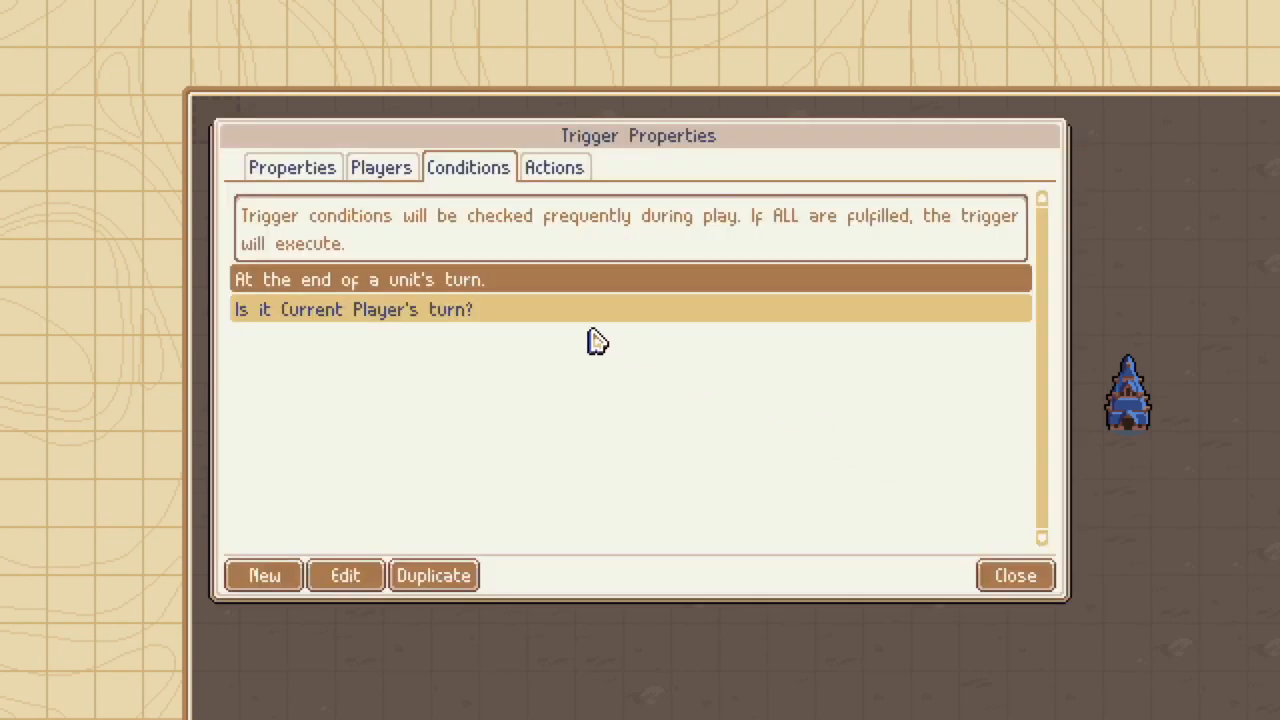
Add the condition "Unit: Presence" to the Pull The Lever trigger and set its number to exactly 1.
{"action": "left_click", "coordinate": [490, 314]}
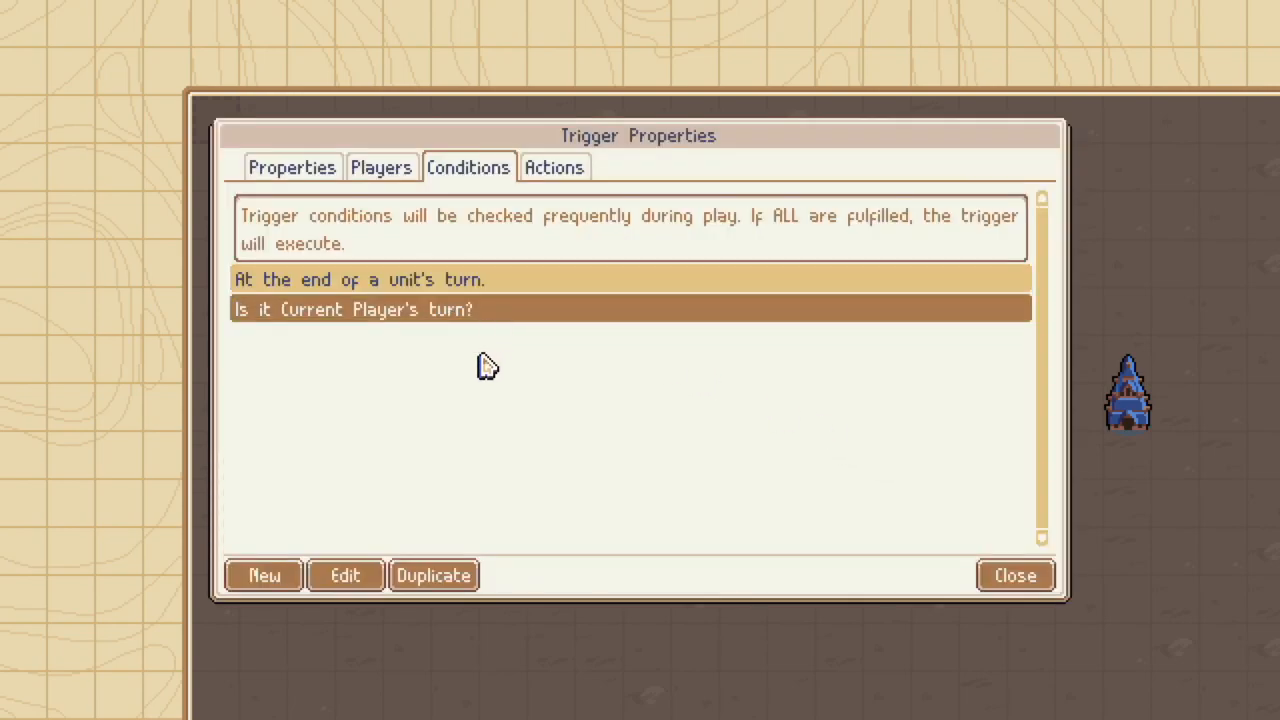
{"action": "left_click", "coordinate": [277, 579]}
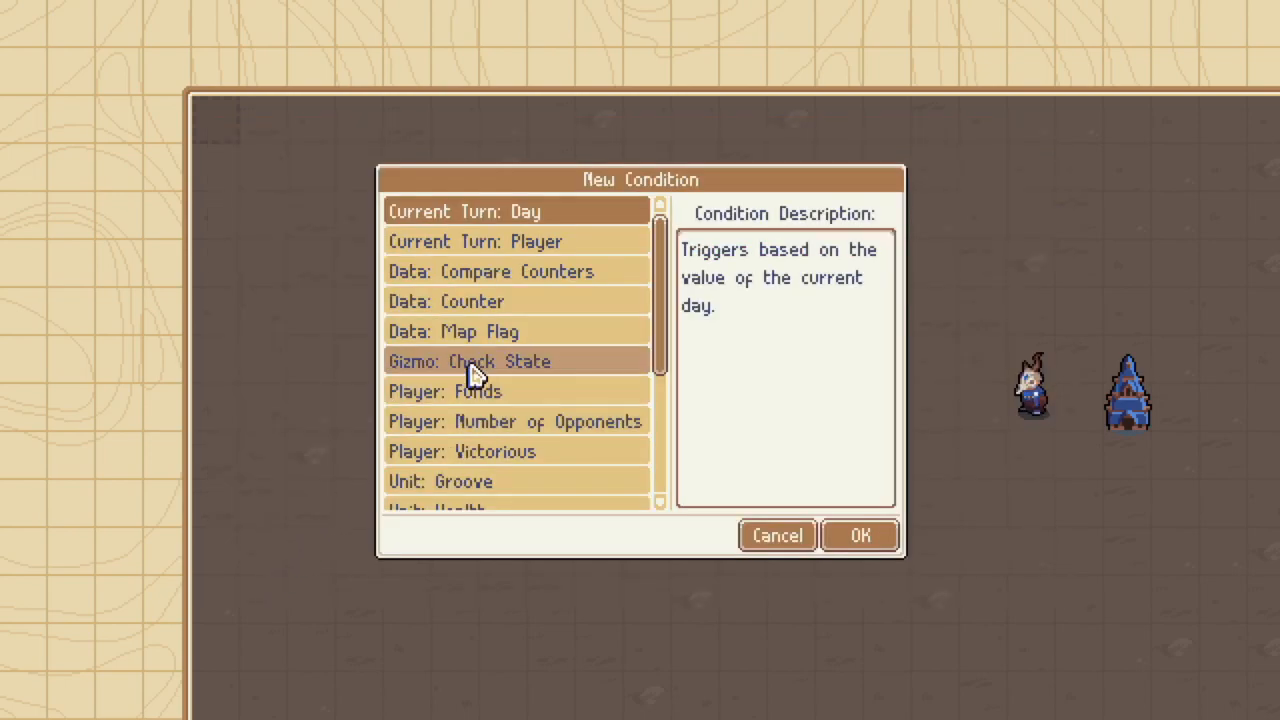
{"action": "scroll", "coordinate": [475, 372], "scroll_direction": "down", "scroll_amount": 5}
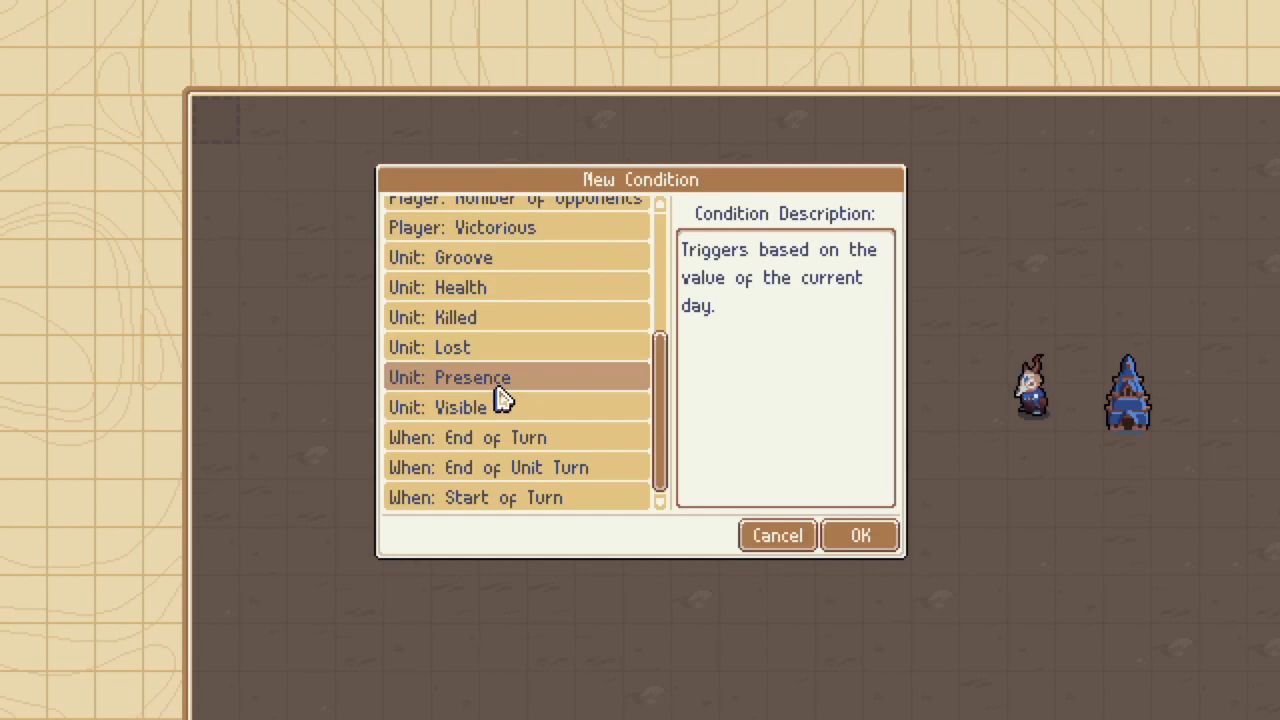
{"action": "left_click", "coordinate": [492, 384]}
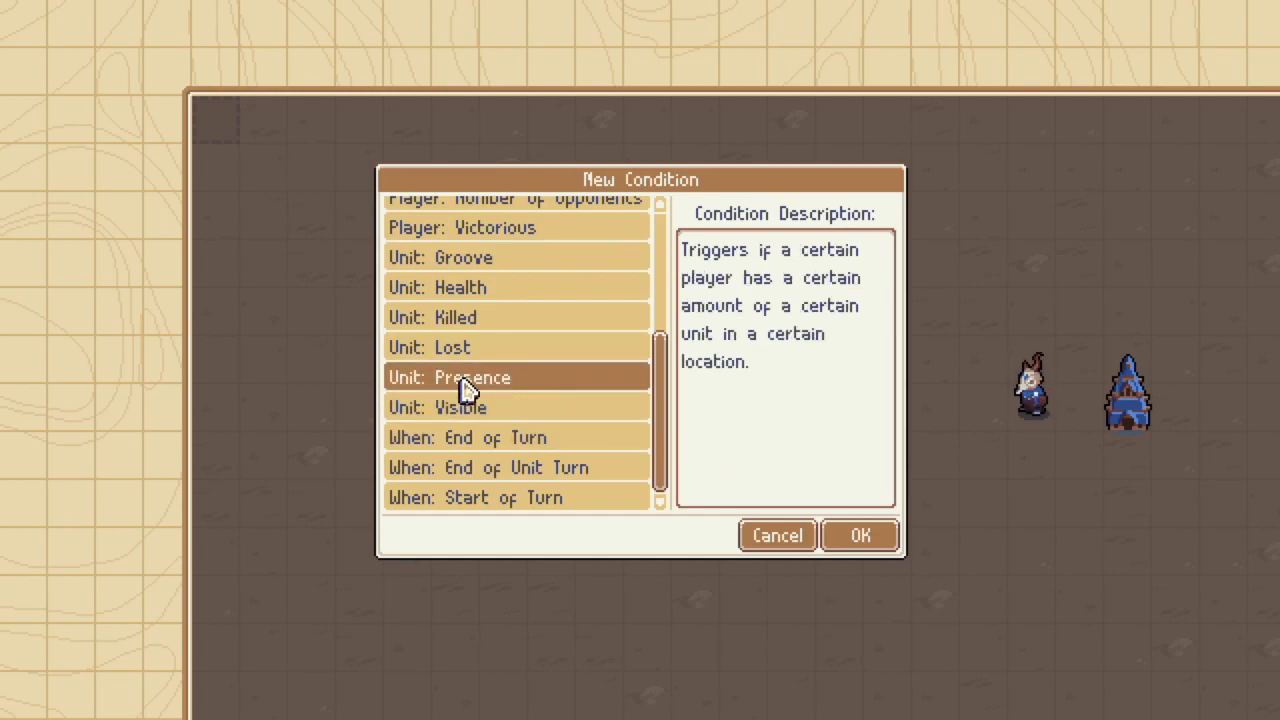
{"action": "left_click", "coordinate": [857, 540]}
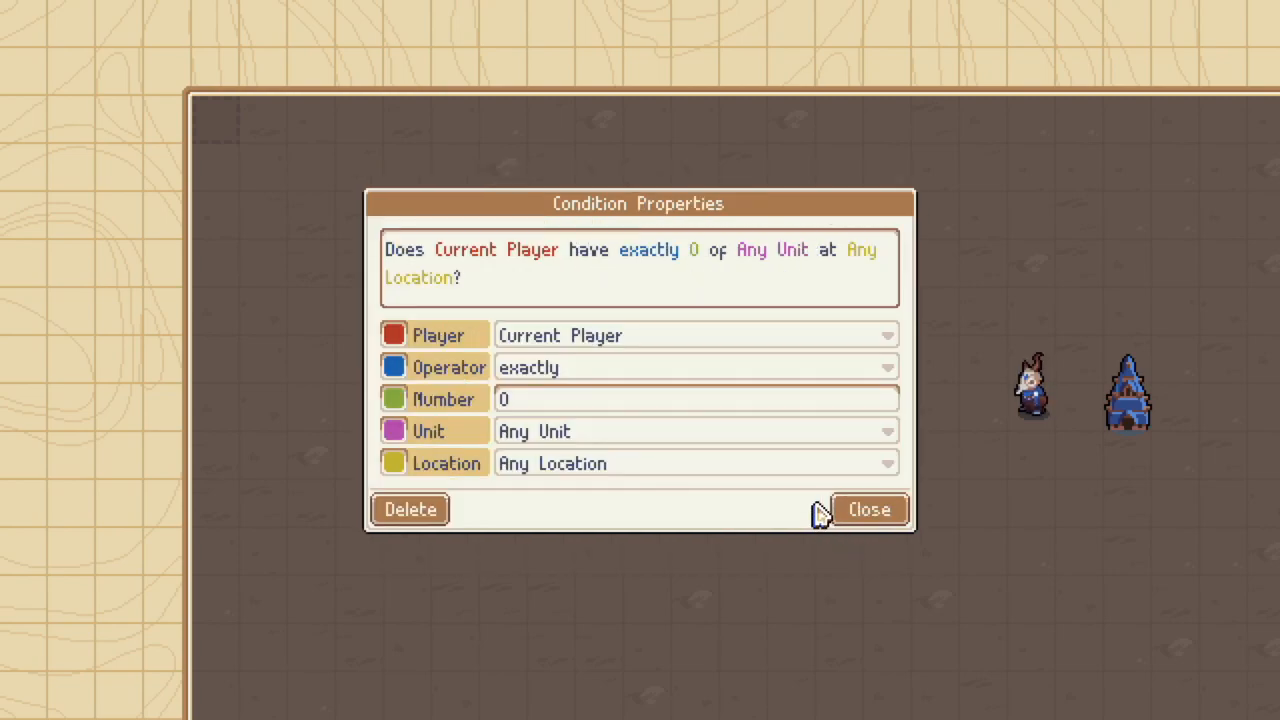
{"action": "left_click", "coordinate": [619, 403]}
{"action": "type", "text": "1"}
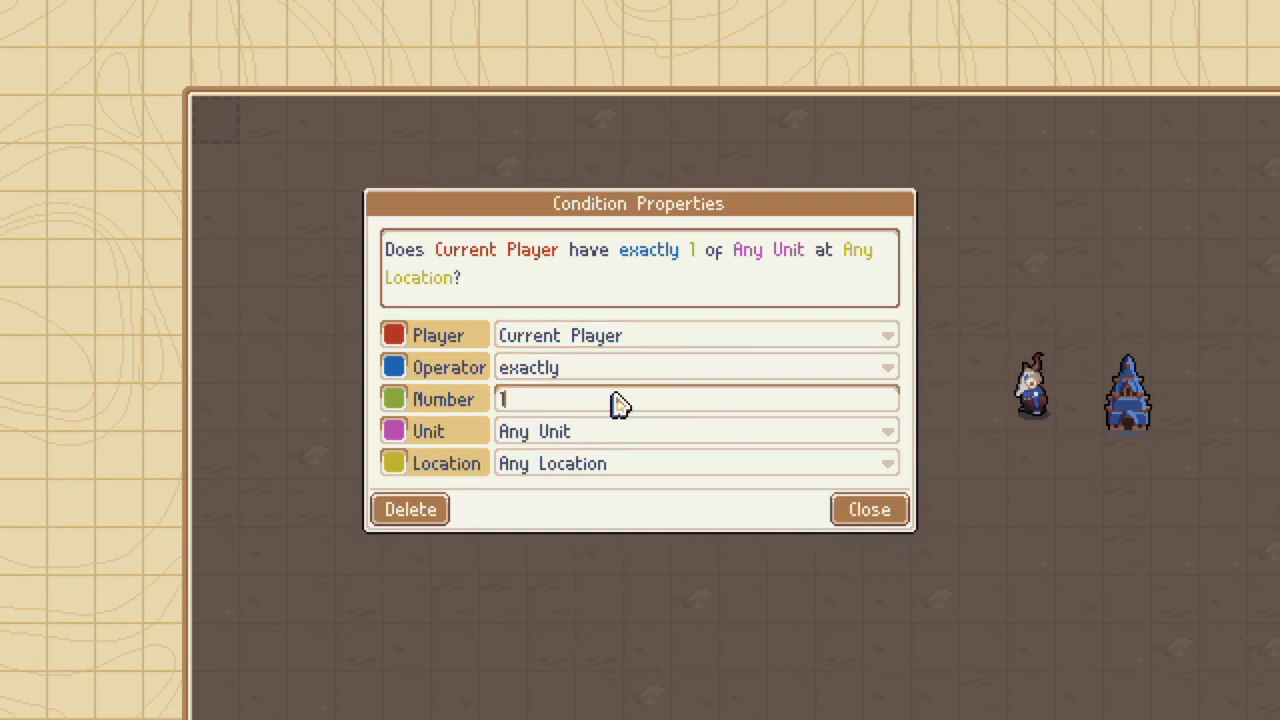
Set the unit presence condition's location to Meta, keeping Current Player and Any Unit, and review the trigger's conditions.
{"action": "left_click", "coordinate": [608, 463]}
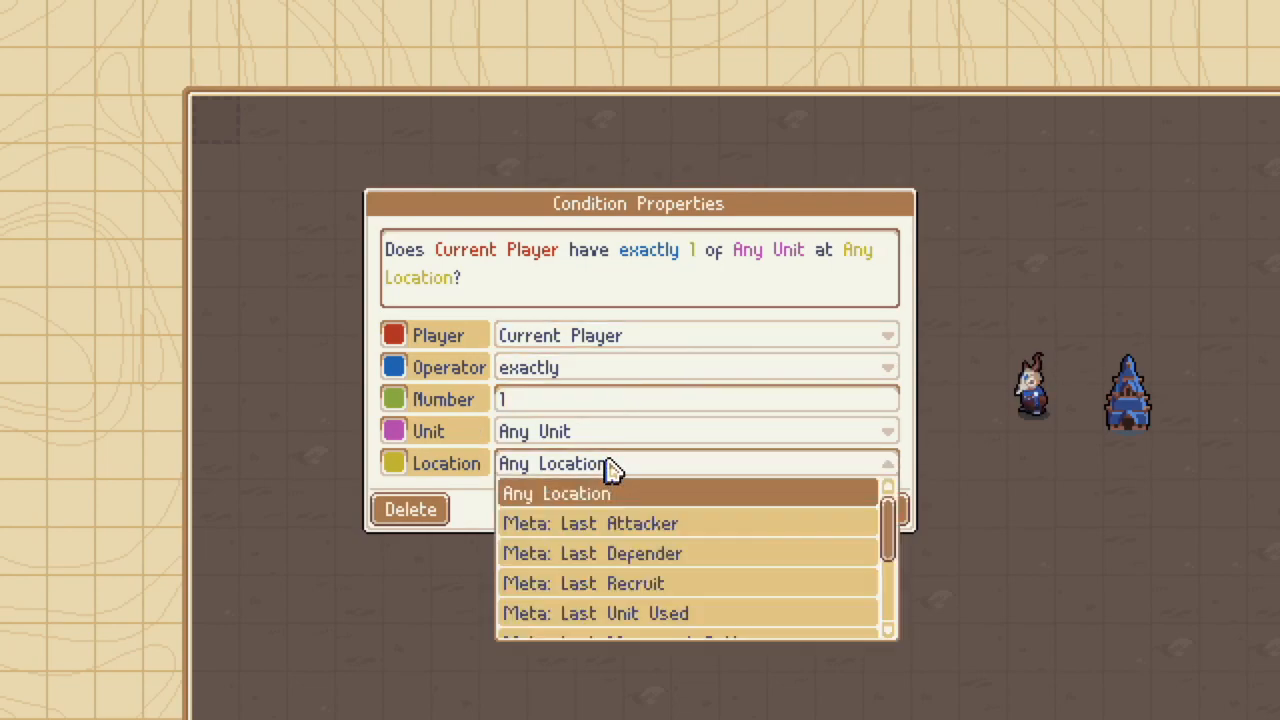
{"action": "scroll", "coordinate": [645, 563], "scroll_direction": "down", "scroll_amount": 3}
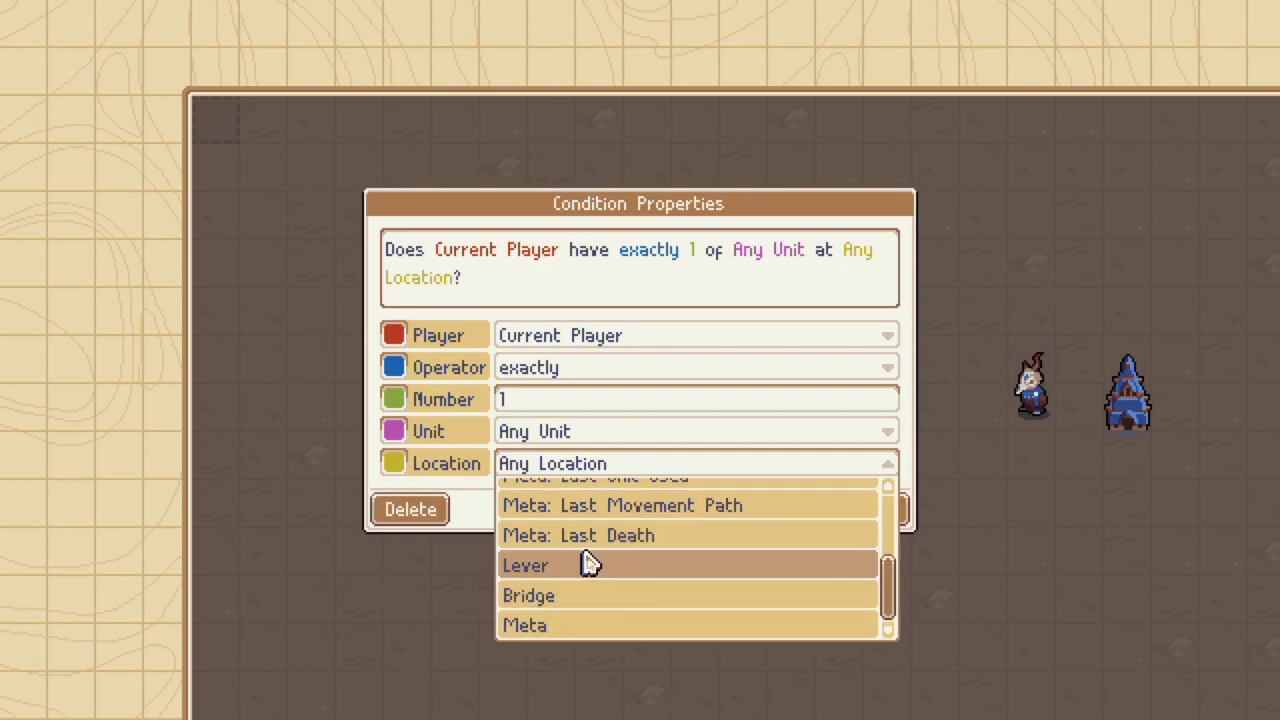
{"action": "left_click", "coordinate": [583, 628]}
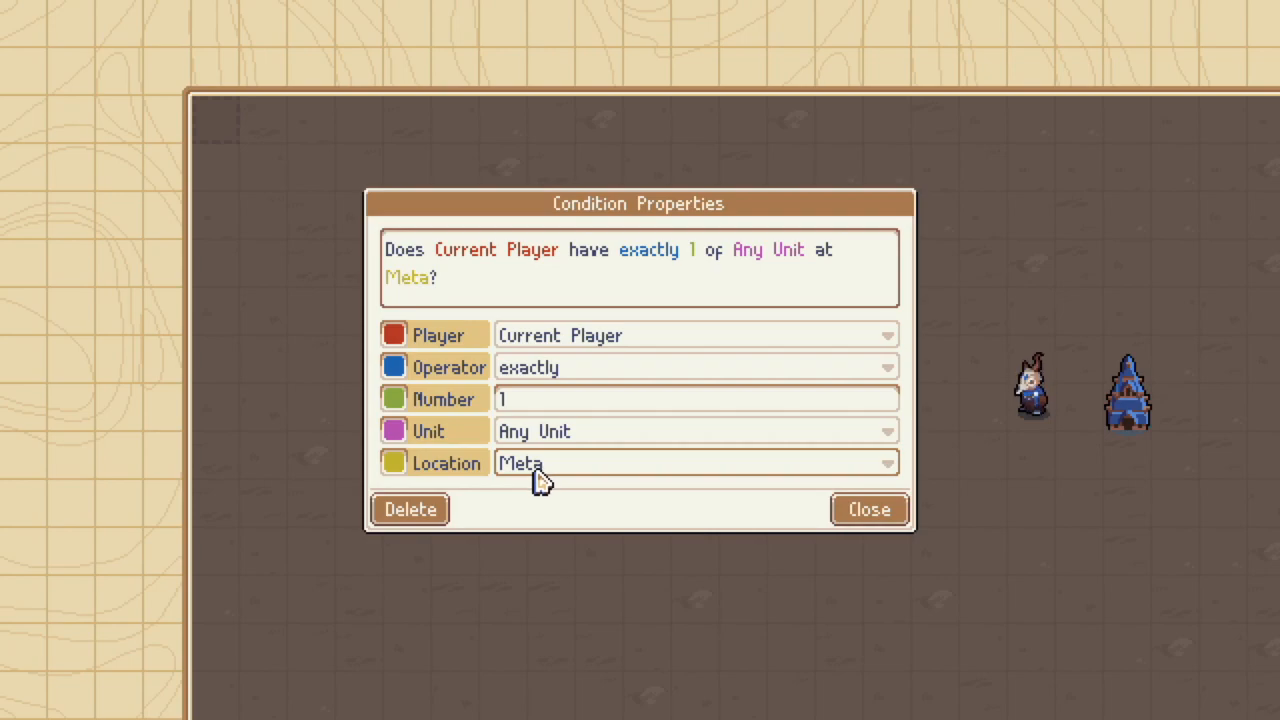
{"action": "left_click", "coordinate": [868, 510]}
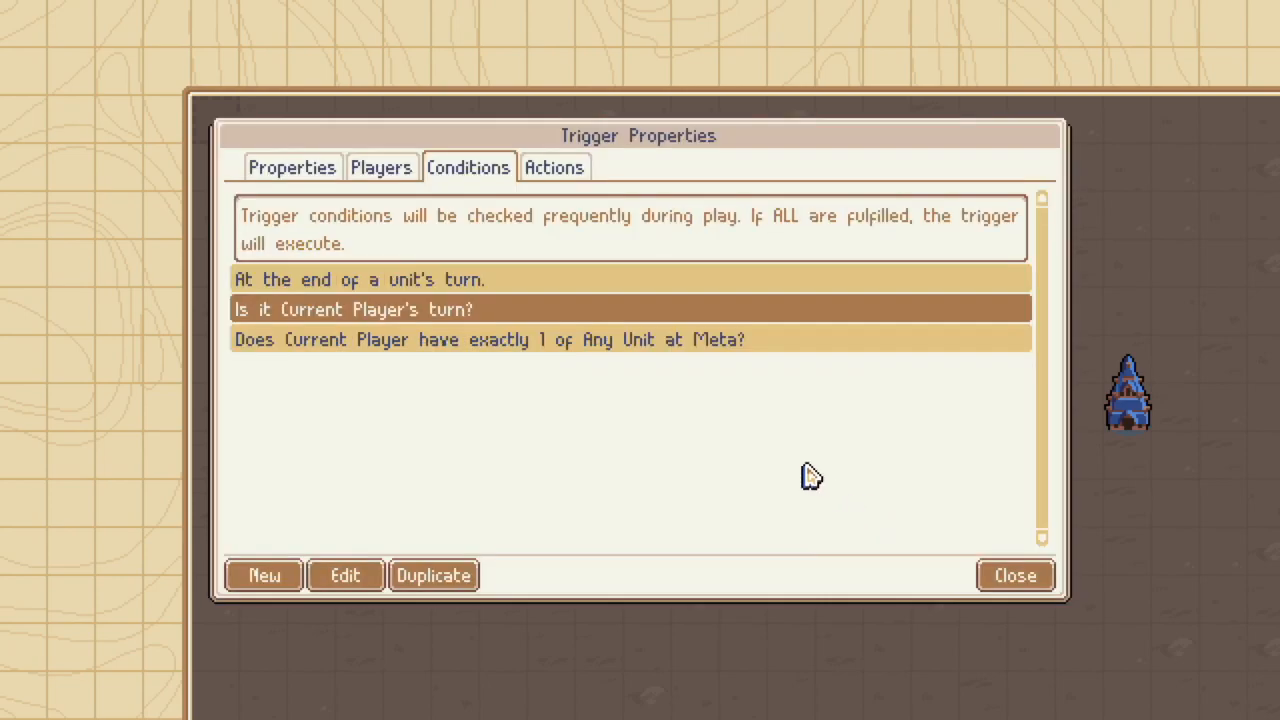
{"action": "left_click", "coordinate": [451, 283]}
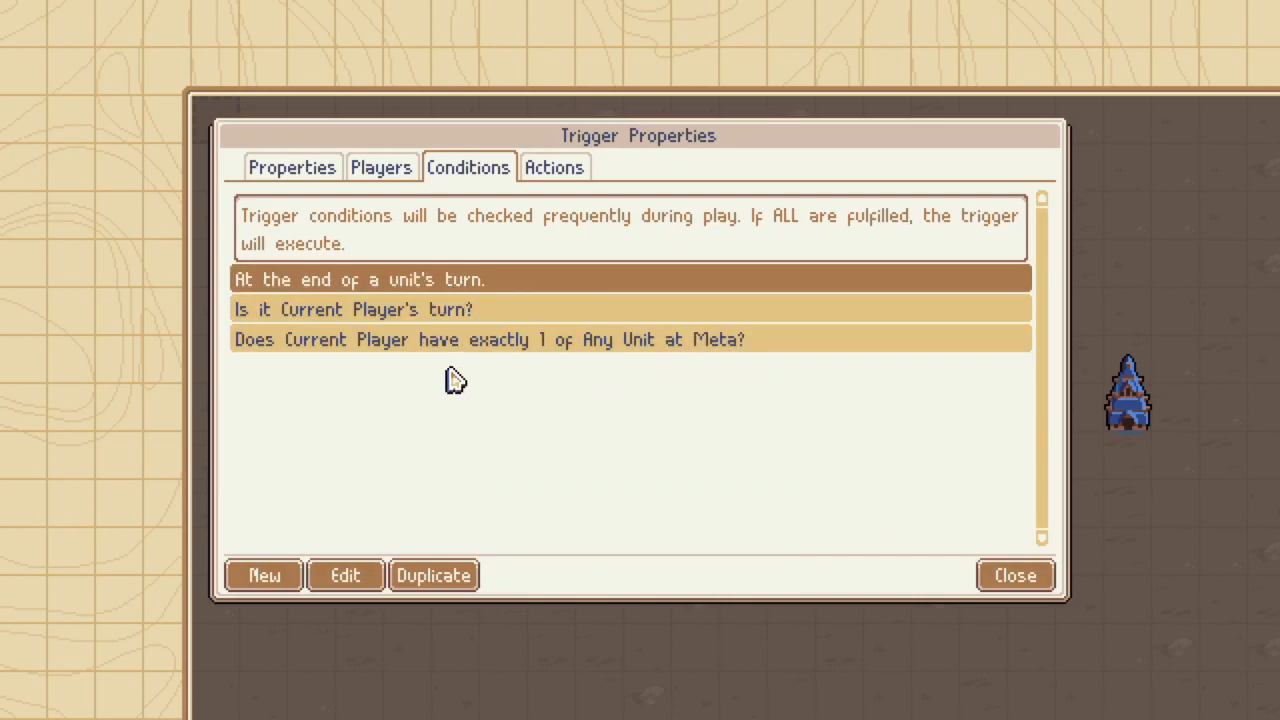
{"action": "left_click", "coordinate": [443, 312]}
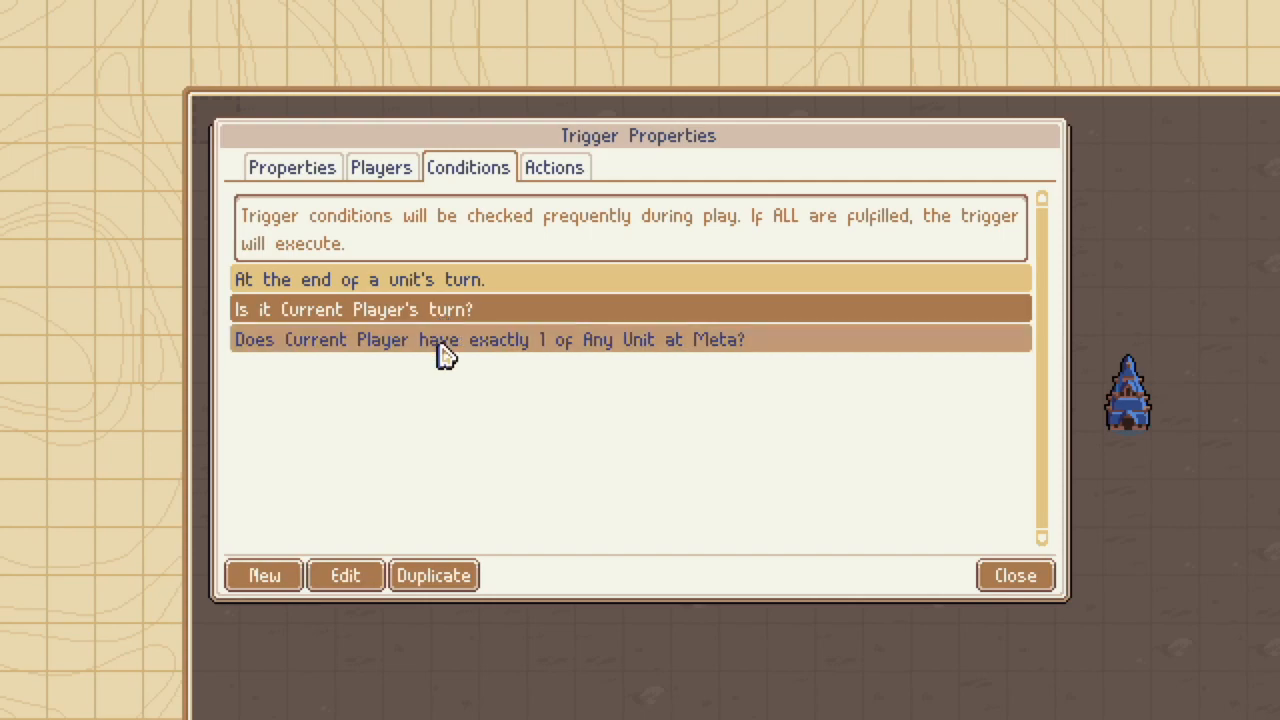
{"action": "left_click", "coordinate": [443, 352]}
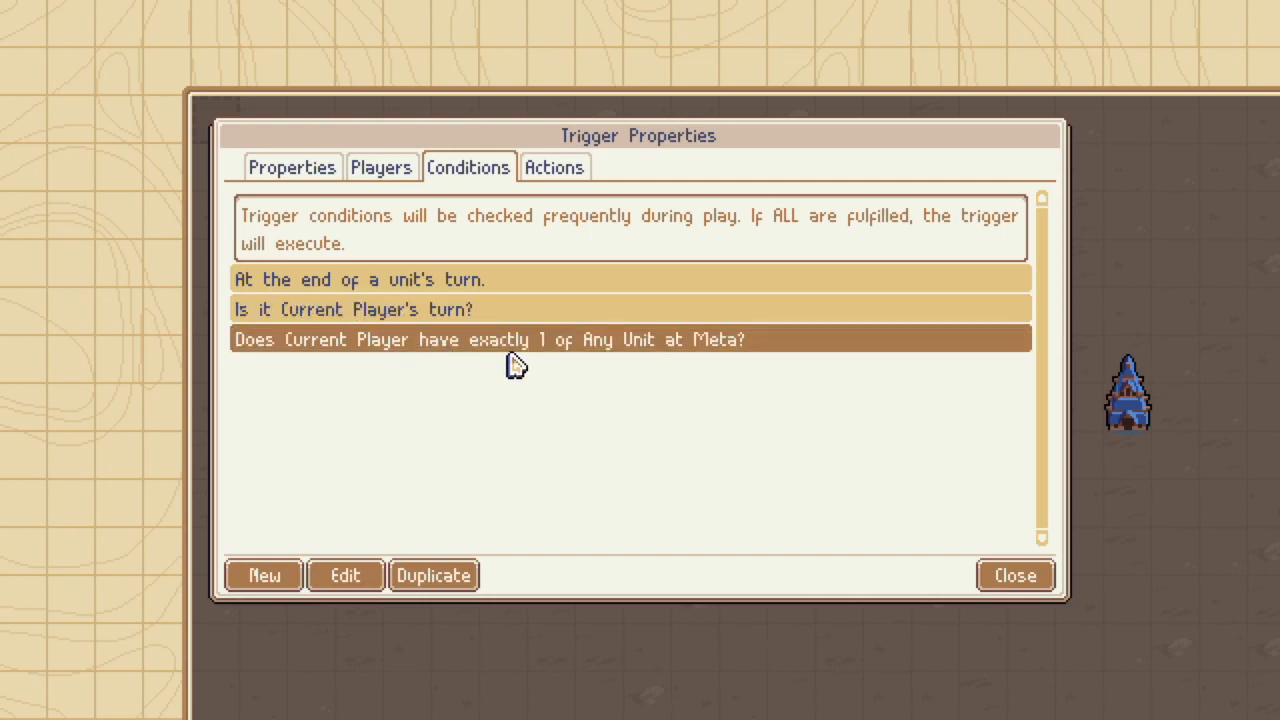
Add the action "Gizmo: Toggle State" to the Pull The Lever trigger with Lever as its location.
{"action": "left_click", "coordinate": [565, 172]}
{"action": "left_click", "coordinate": [283, 574]}
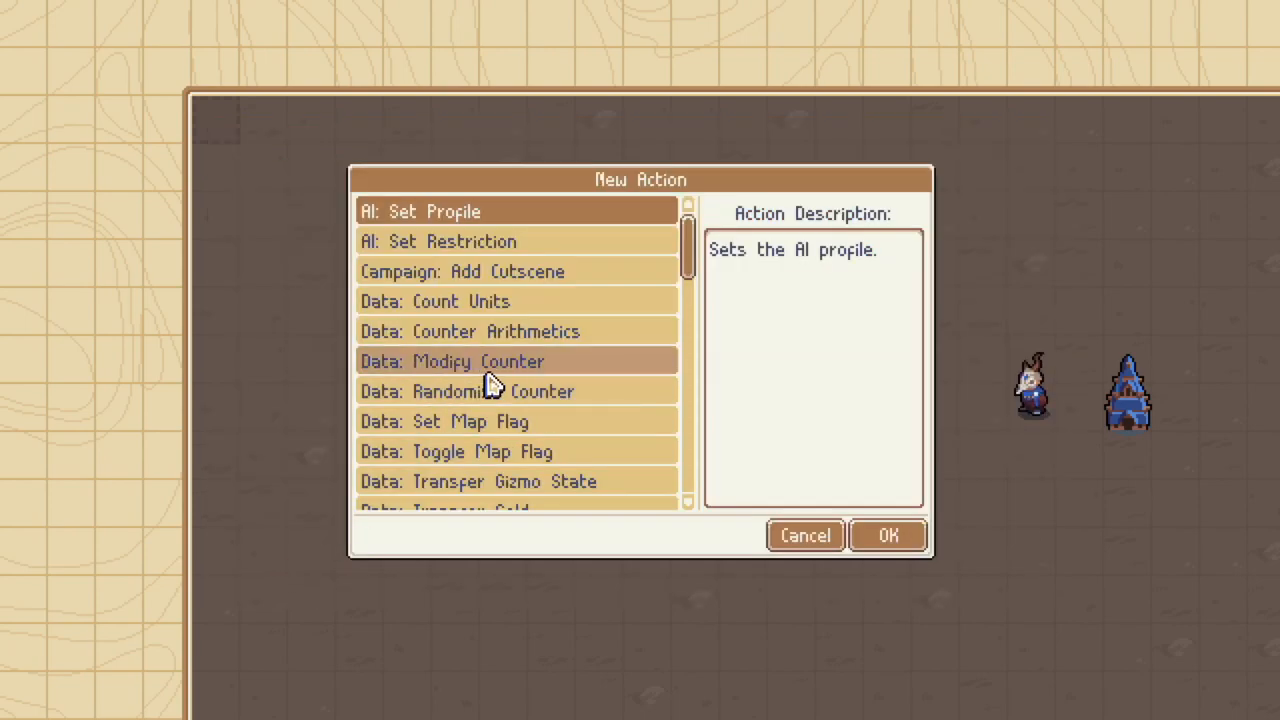
{"action": "scroll", "coordinate": [493, 385], "scroll_direction": "down", "scroll_amount": 3}
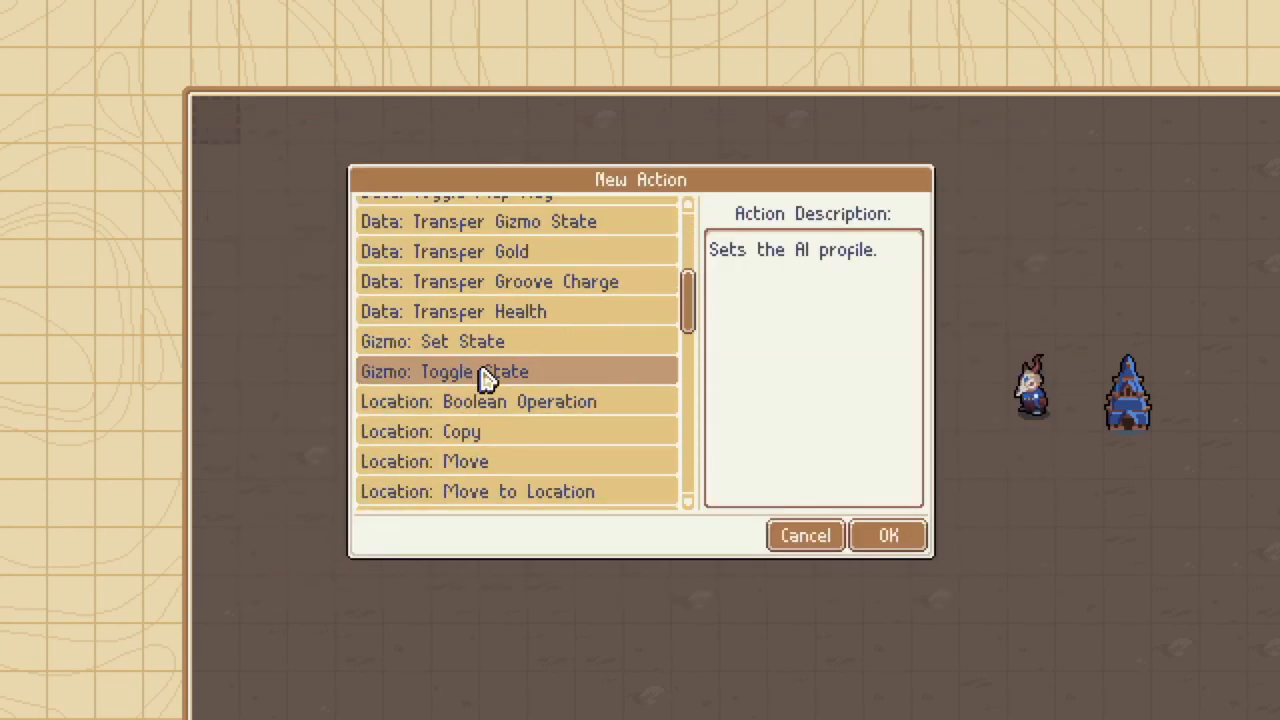
{"action": "left_click", "coordinate": [483, 373]}
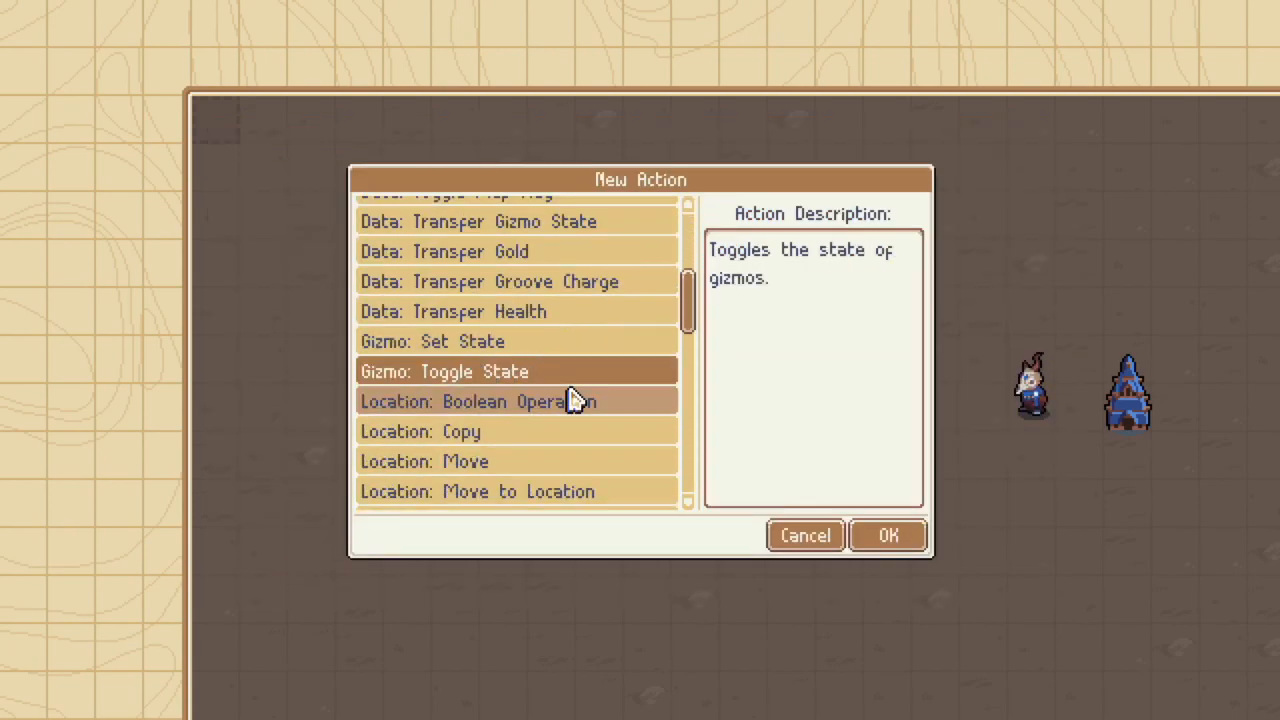
{"action": "left_click", "coordinate": [884, 537]}
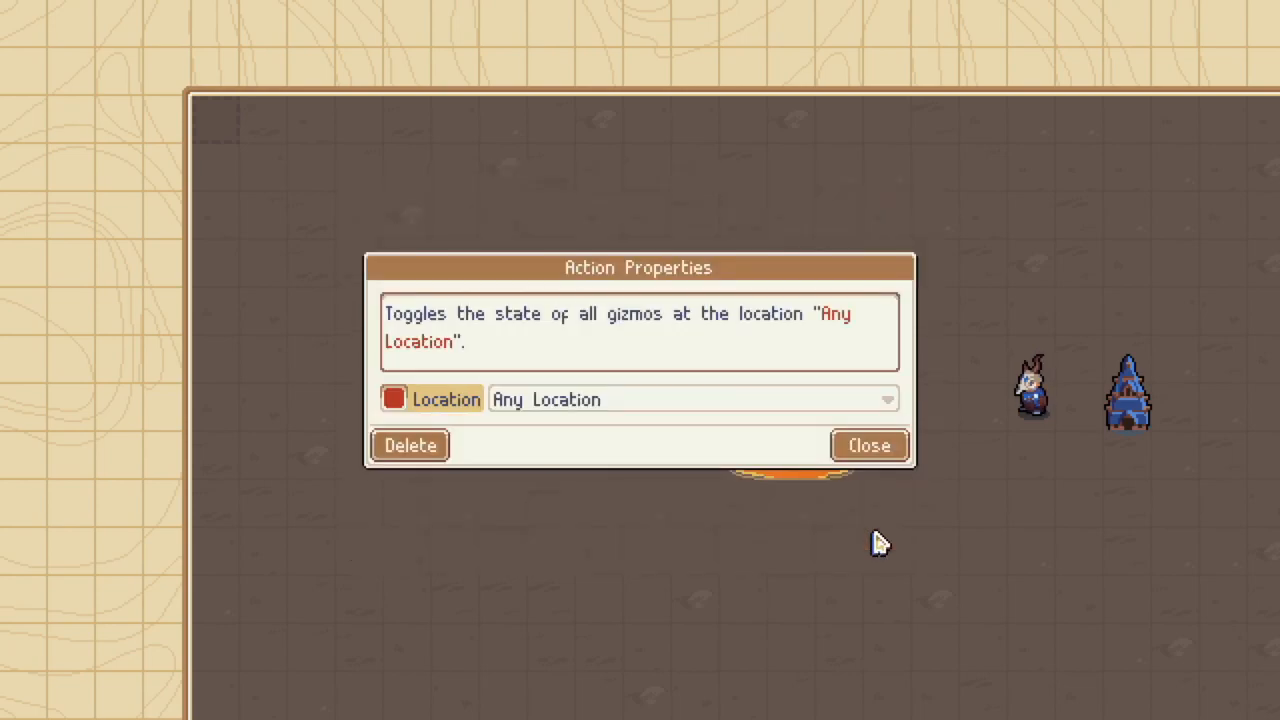
{"action": "left_click", "coordinate": [690, 405]}
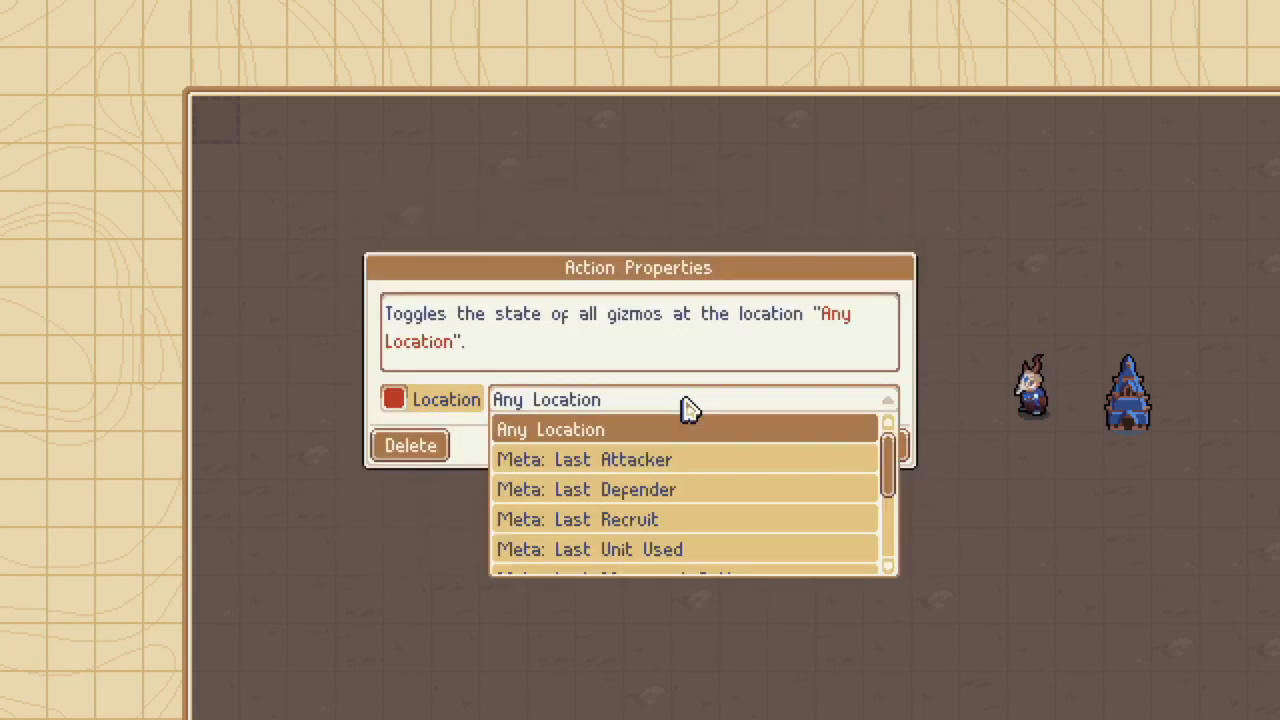
{"action": "scroll", "coordinate": [649, 446], "scroll_direction": "down", "scroll_amount": 3}
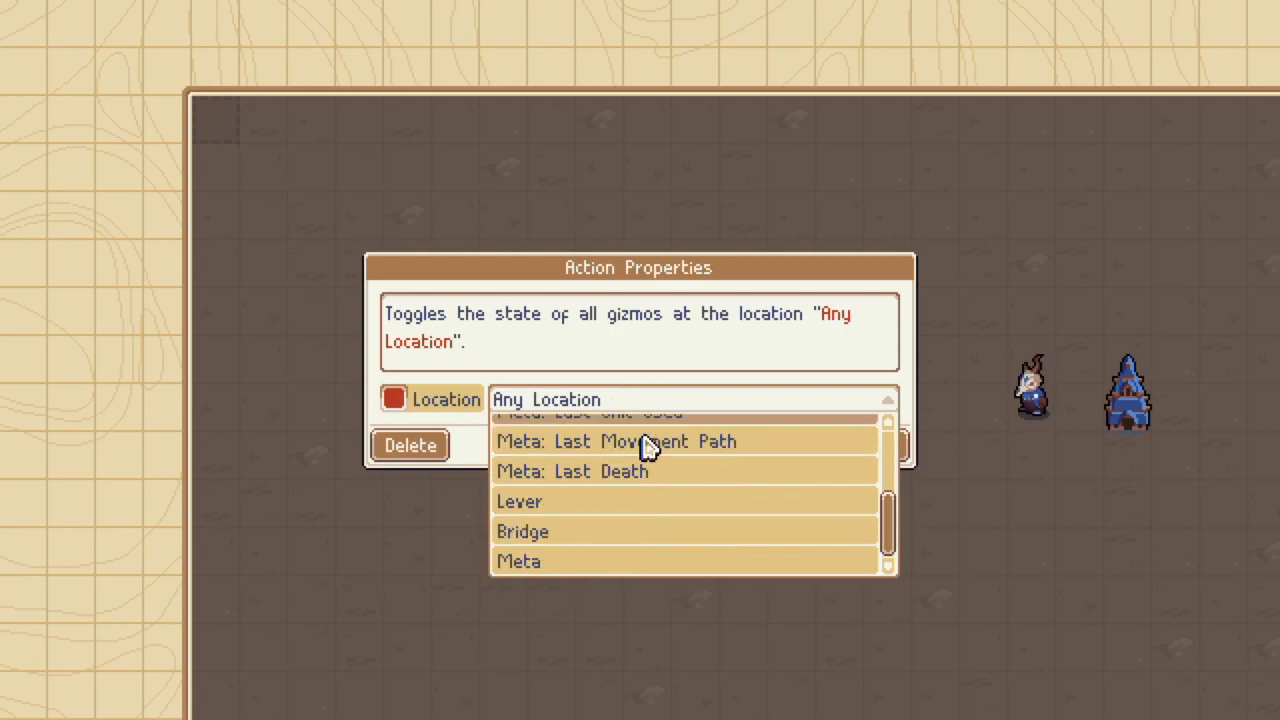
{"action": "left_click", "coordinate": [640, 502]}
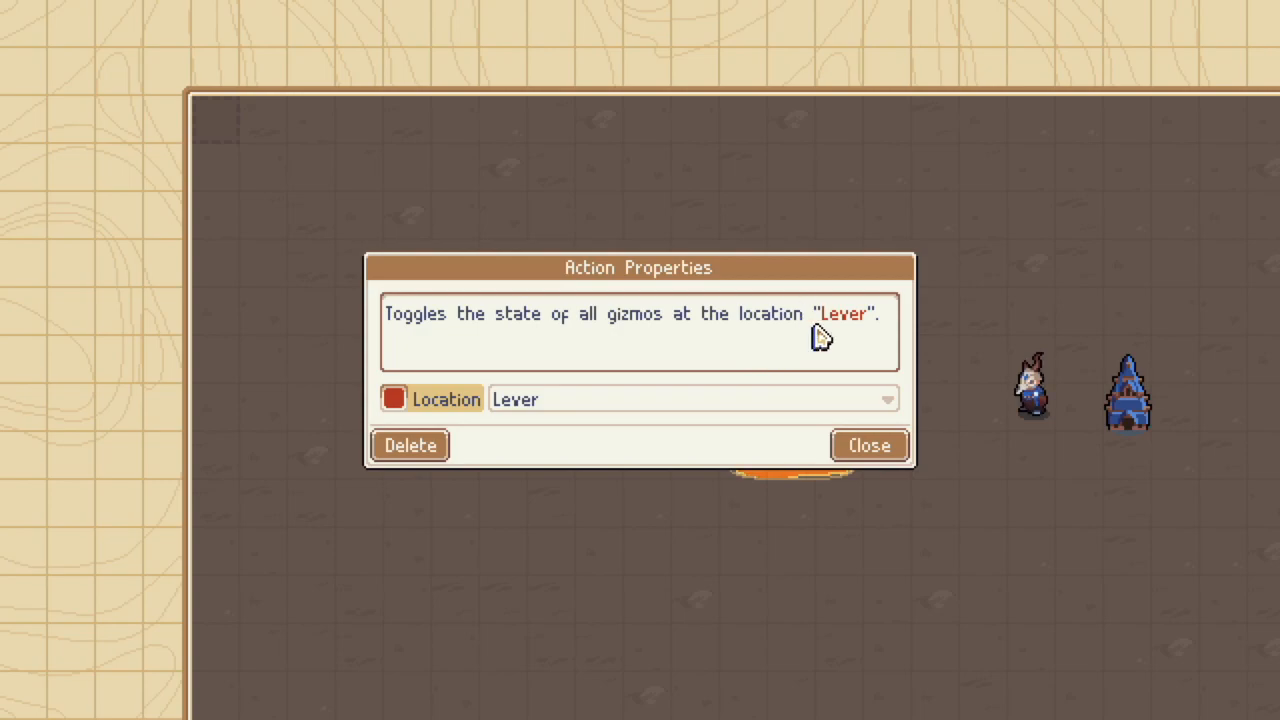
{"action": "left_click", "coordinate": [876, 449]}
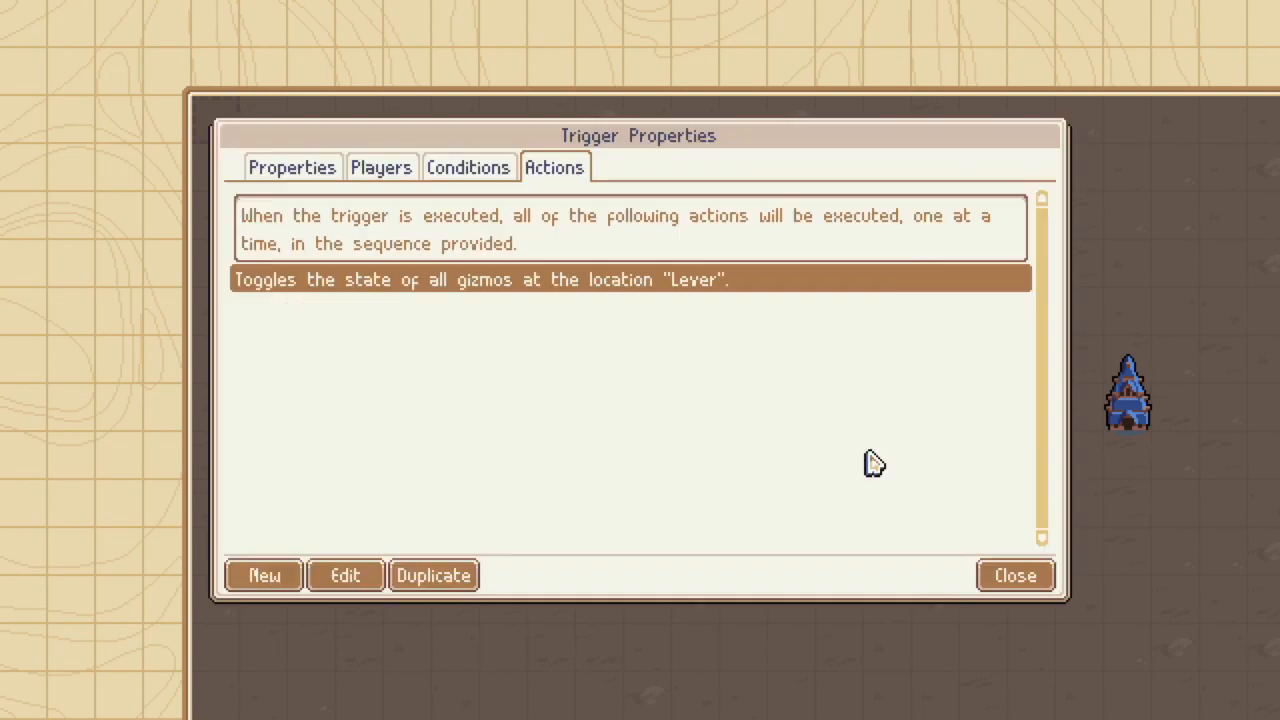
Add a second "Gizmo: Toggle State" action to the Pull The Lever trigger.
{"action": "left_click", "coordinate": [264, 576]}
{"action": "scroll", "coordinate": [531, 343], "scroll_direction": "down", "scroll_amount": 5}
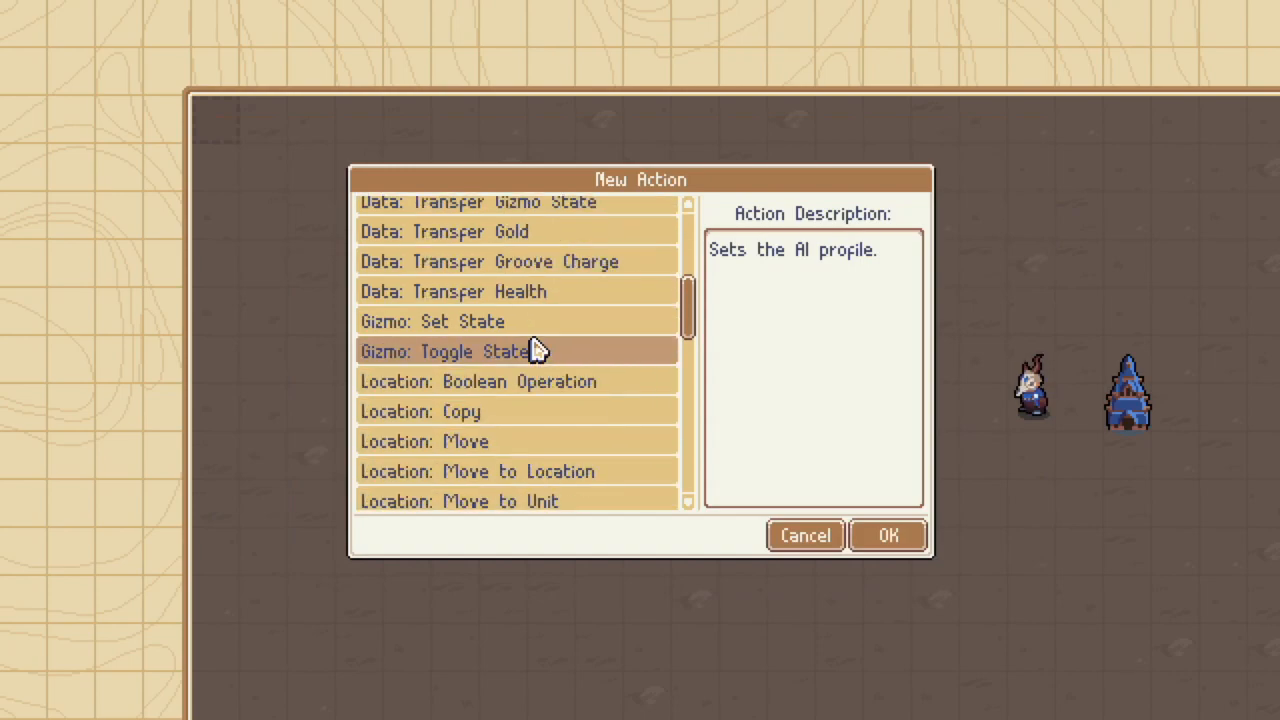
{"action": "scroll", "coordinate": [537, 348], "scroll_direction": "down", "scroll_amount": 7}
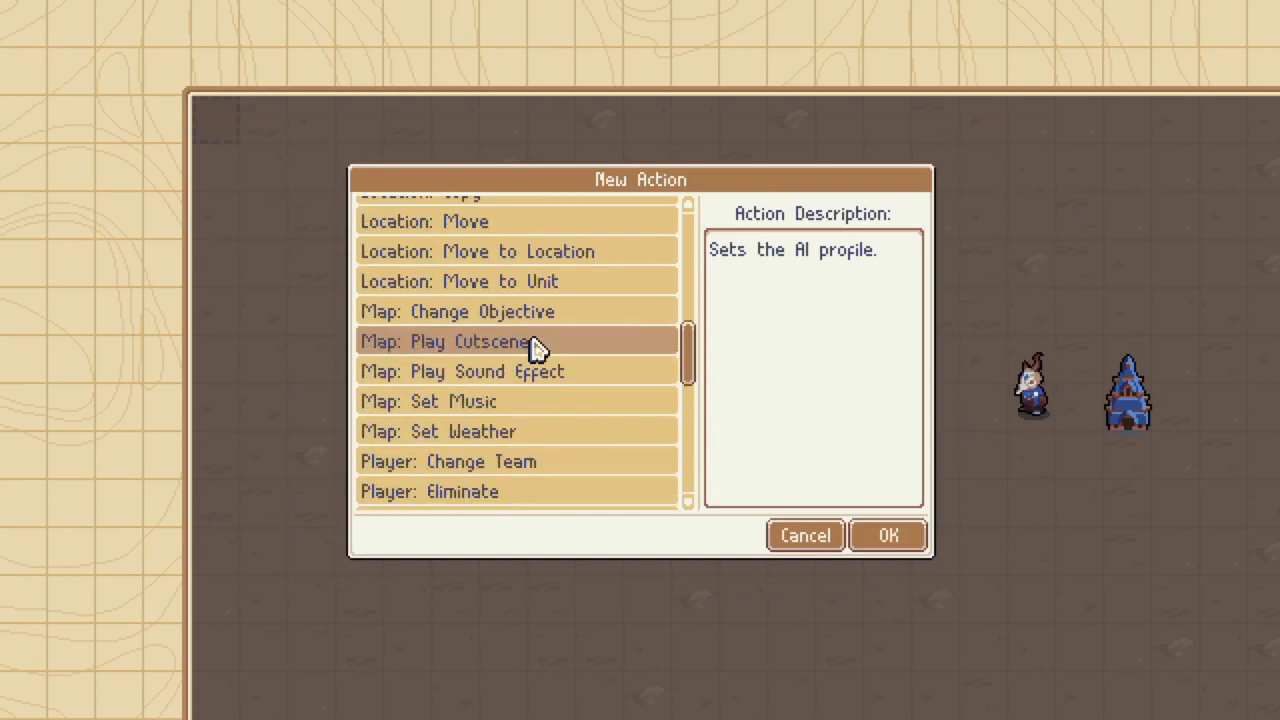
{"action": "scroll", "coordinate": [537, 348], "scroll_direction": "down", "scroll_amount": 1}
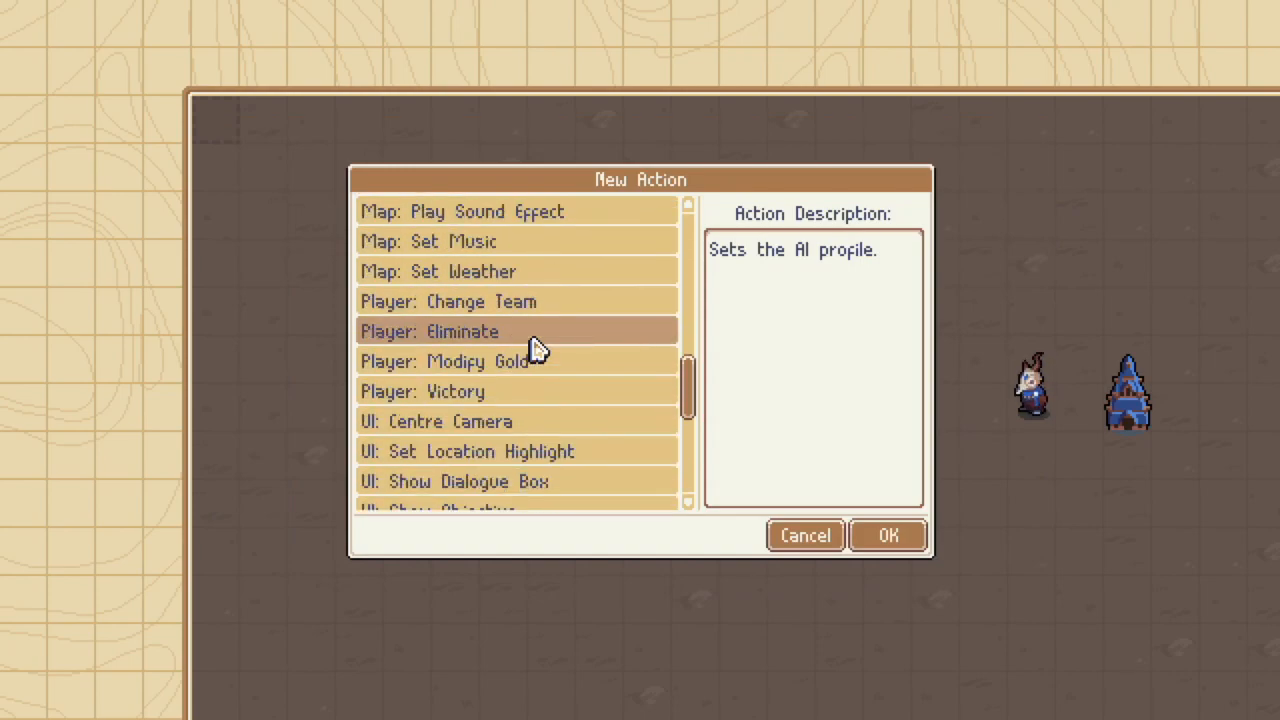
{"action": "scroll", "coordinate": [537, 348], "scroll_direction": "down", "scroll_amount": 4}
{"action": "scroll", "coordinate": [537, 348], "scroll_direction": "up", "scroll_amount": 15}
{"action": "scroll", "coordinate": [537, 348], "scroll_direction": "up", "scroll_amount": 1}
{"action": "left_click", "coordinate": [529, 316]}
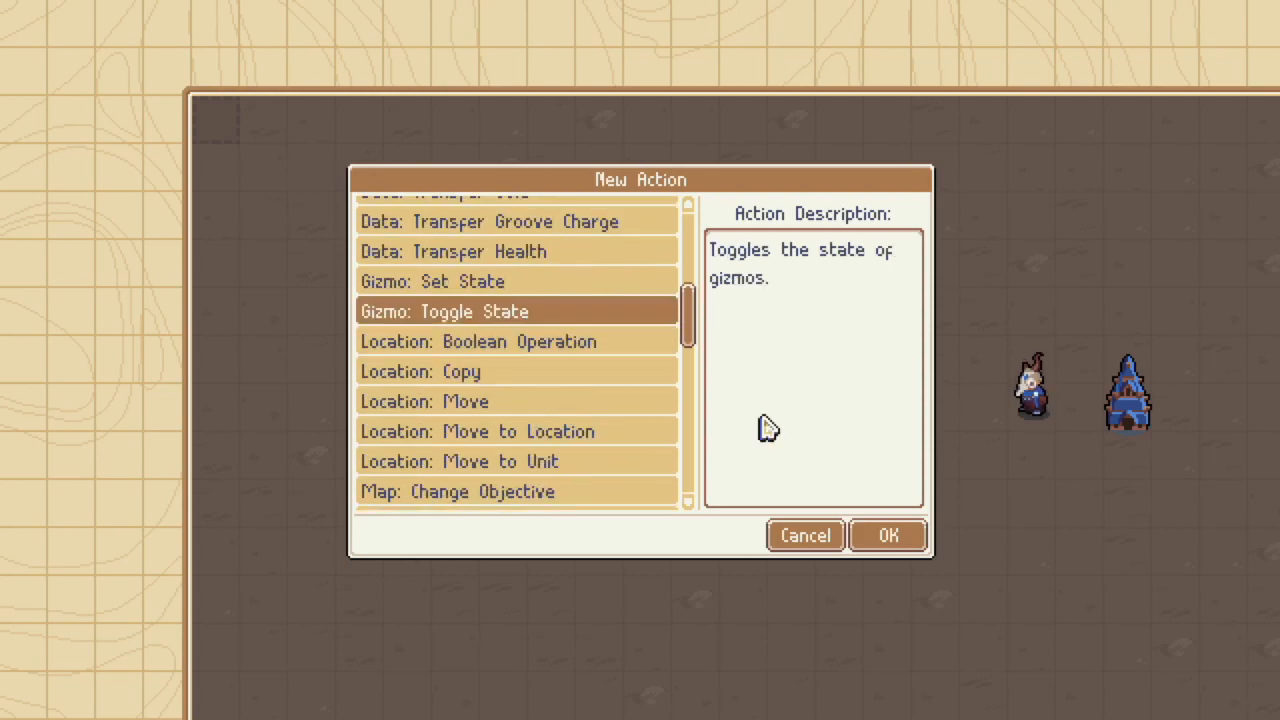
{"action": "left_click", "coordinate": [893, 540]}
Set the second toggle action's location to Bridge and close the trigger and the event editor.
{"action": "left_click", "coordinate": [612, 400]}
{"action": "scroll", "coordinate": [630, 458], "scroll_direction": "down", "scroll_amount": 3}
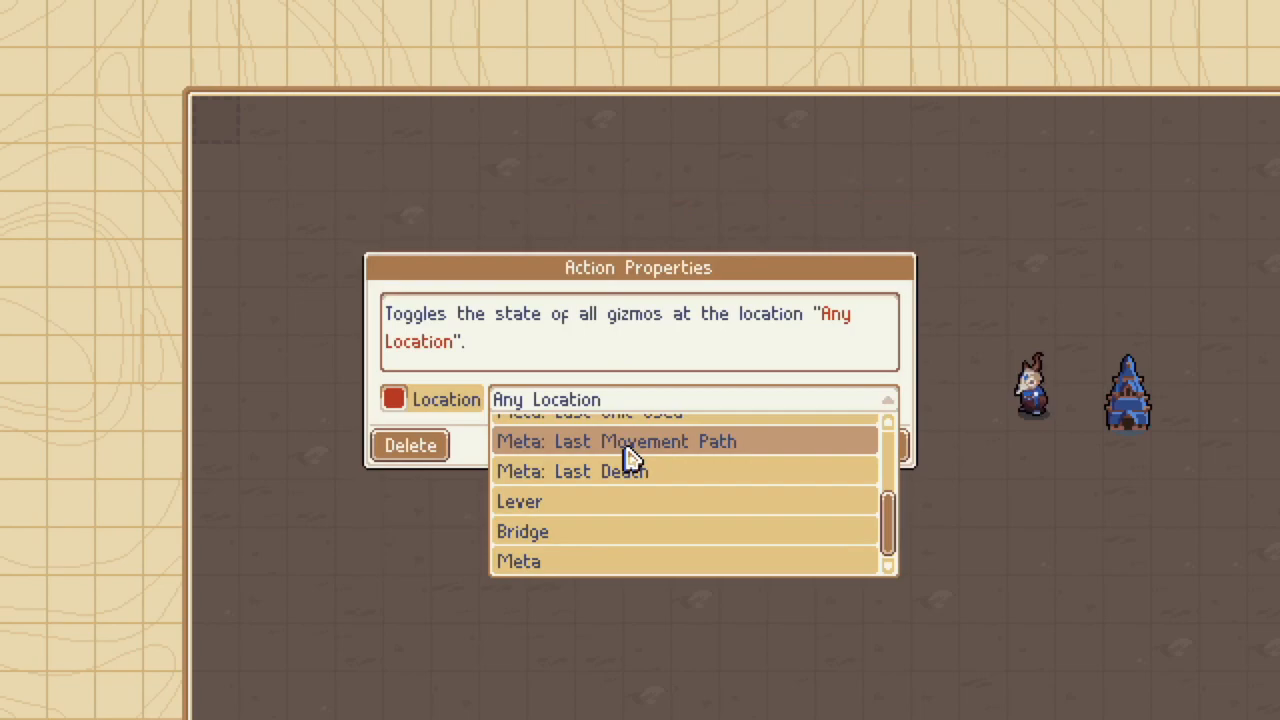
{"action": "left_click", "coordinate": [604, 531]}
{"action": "left_click", "coordinate": [850, 446]}
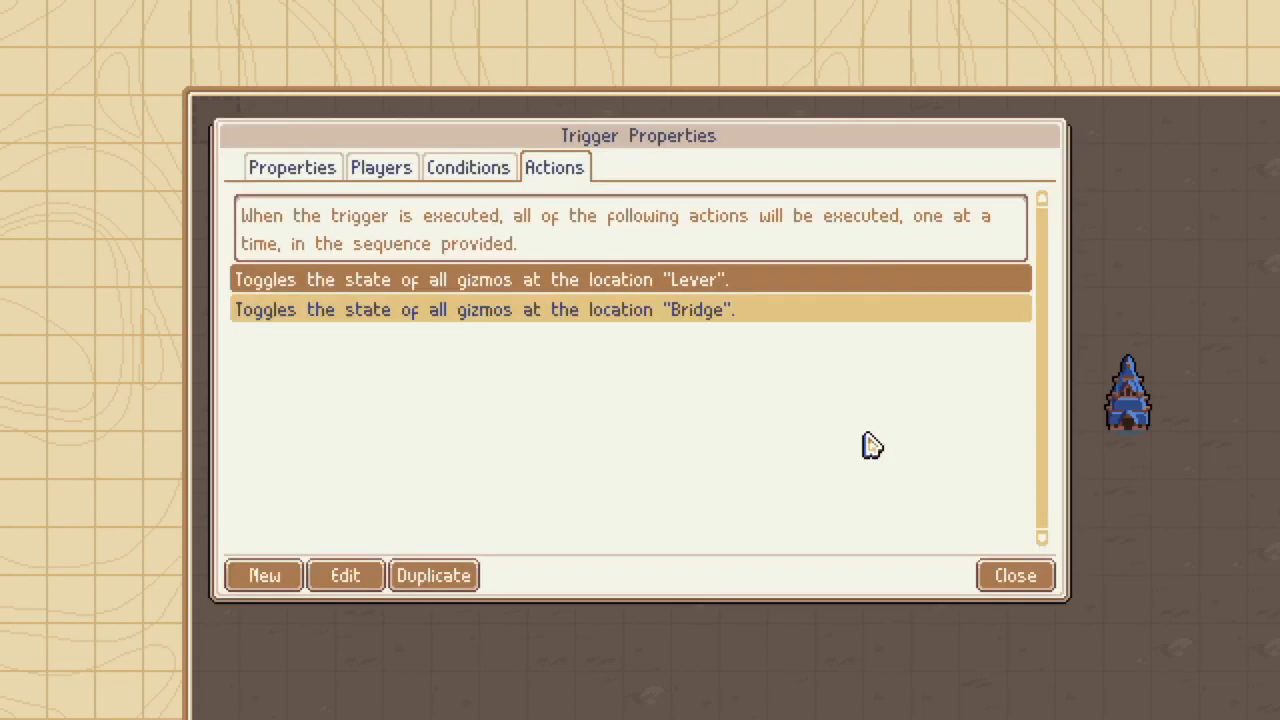
{"action": "left_click", "coordinate": [1020, 580]}
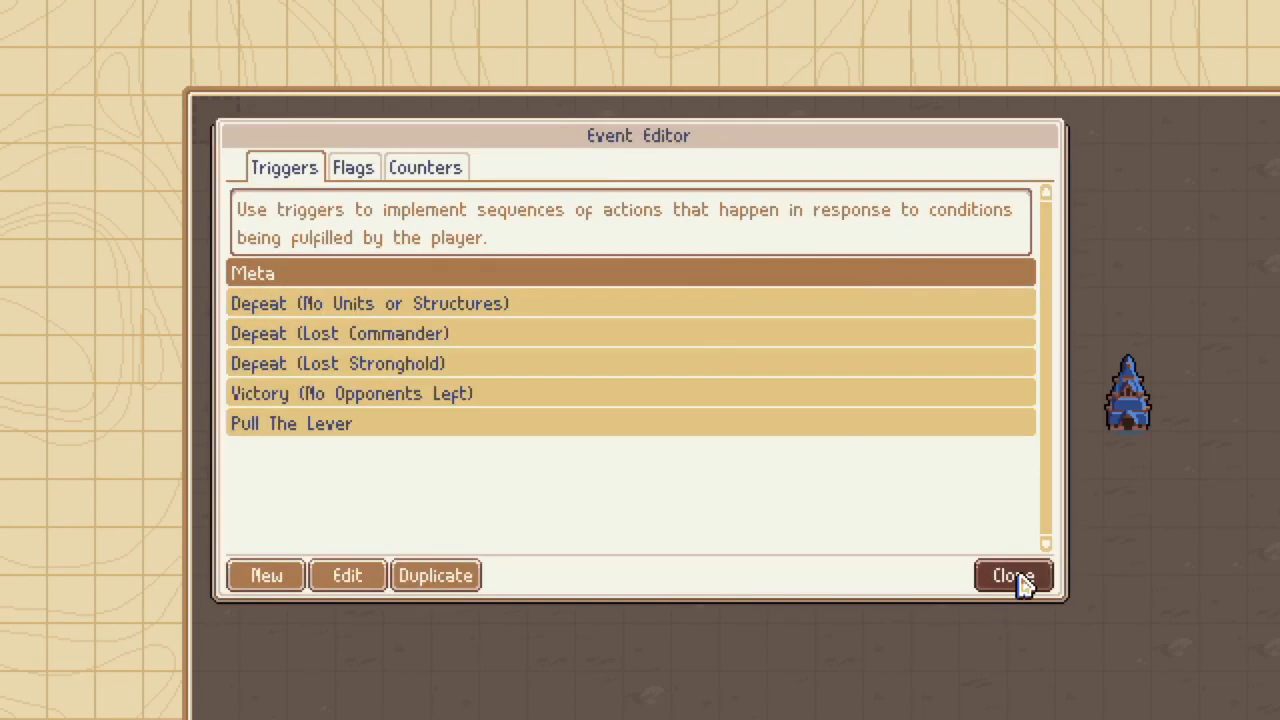
{"action": "left_click", "coordinate": [1020, 580]}
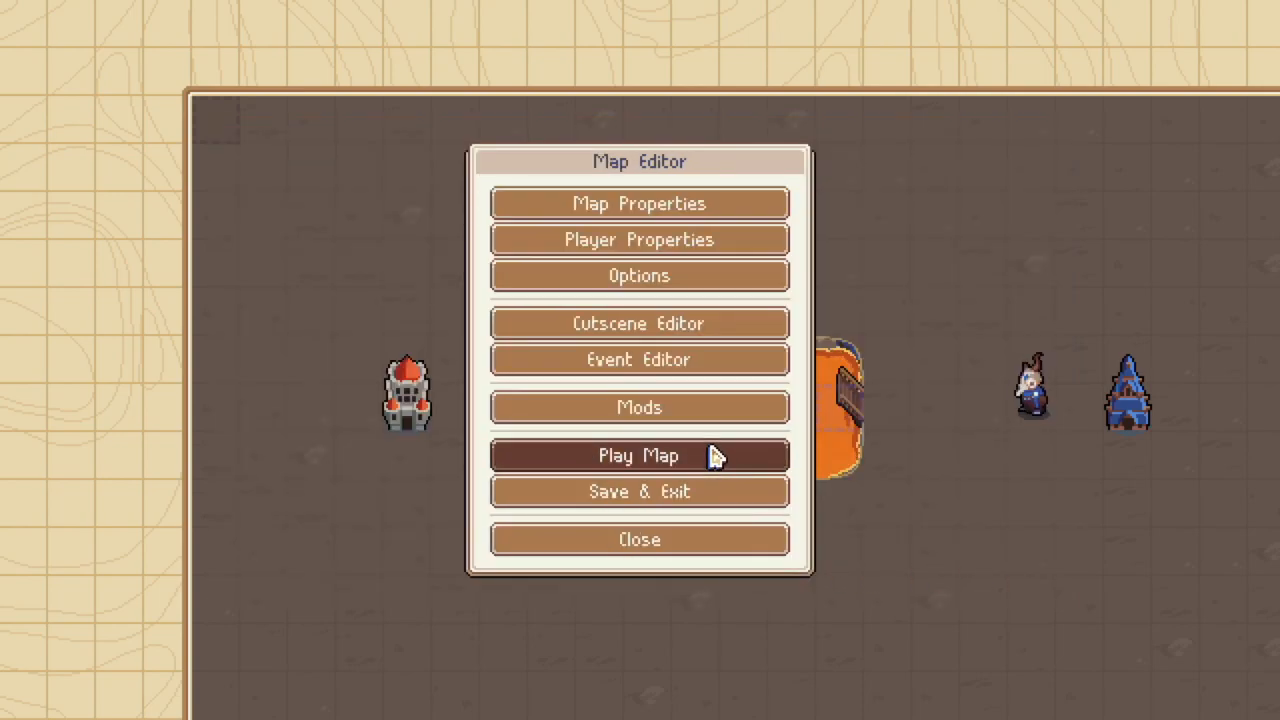
Play the map and move Mercia onto the lever tile, ending her turn there with Wait.
{"action": "left_click", "coordinate": [714, 451]}
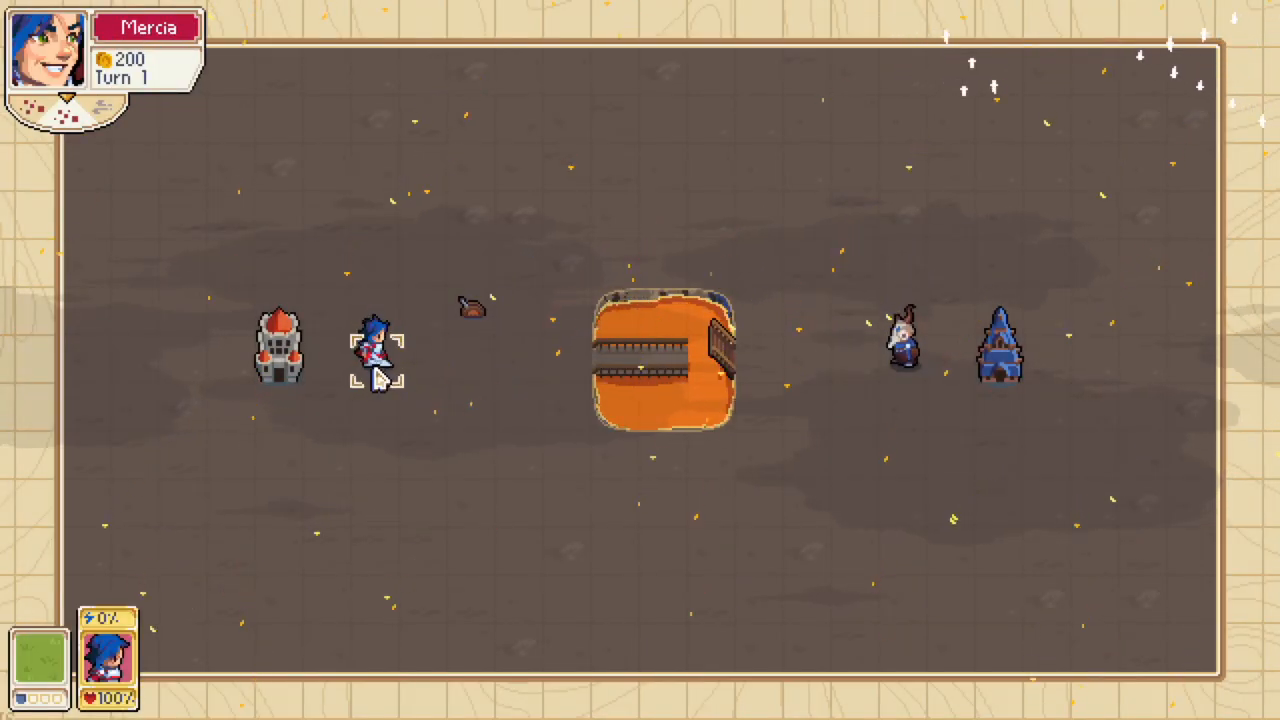
{"action": "left_click", "coordinate": [374, 369]}
{"action": "left_click", "coordinate": [475, 310]}
{"action": "left_click", "coordinate": [533, 294]}
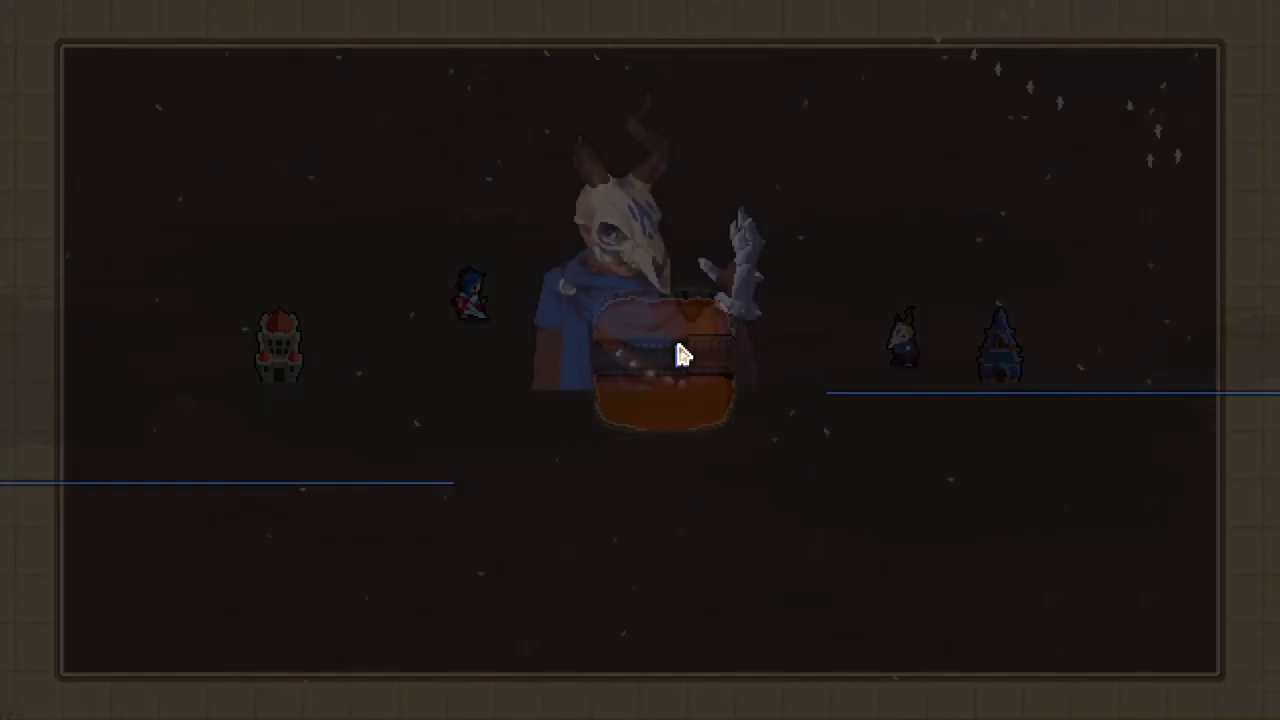
Start player 2's turn and move Valder beside the drawbridge end of the lava pool, finishing with Wait.
{"action": "left_click", "coordinate": [801, 302]}
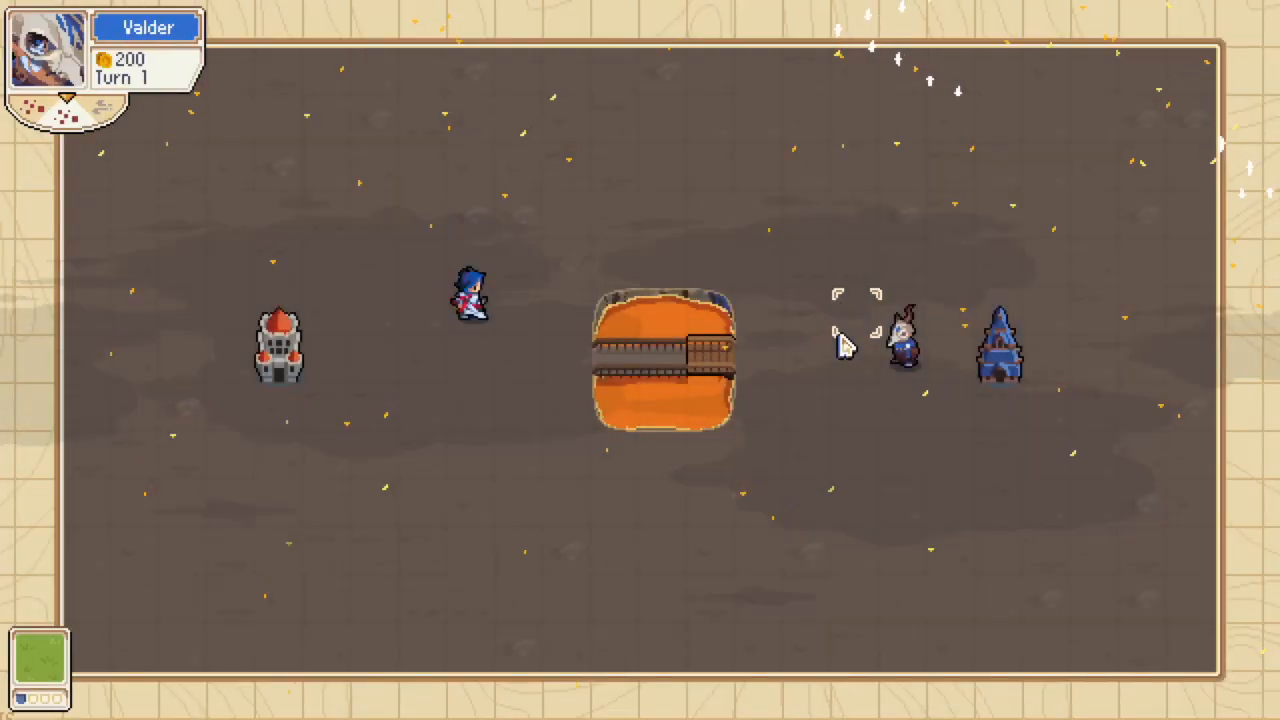
{"action": "left_click", "coordinate": [905, 380]}
{"action": "left_click", "coordinate": [763, 366]}
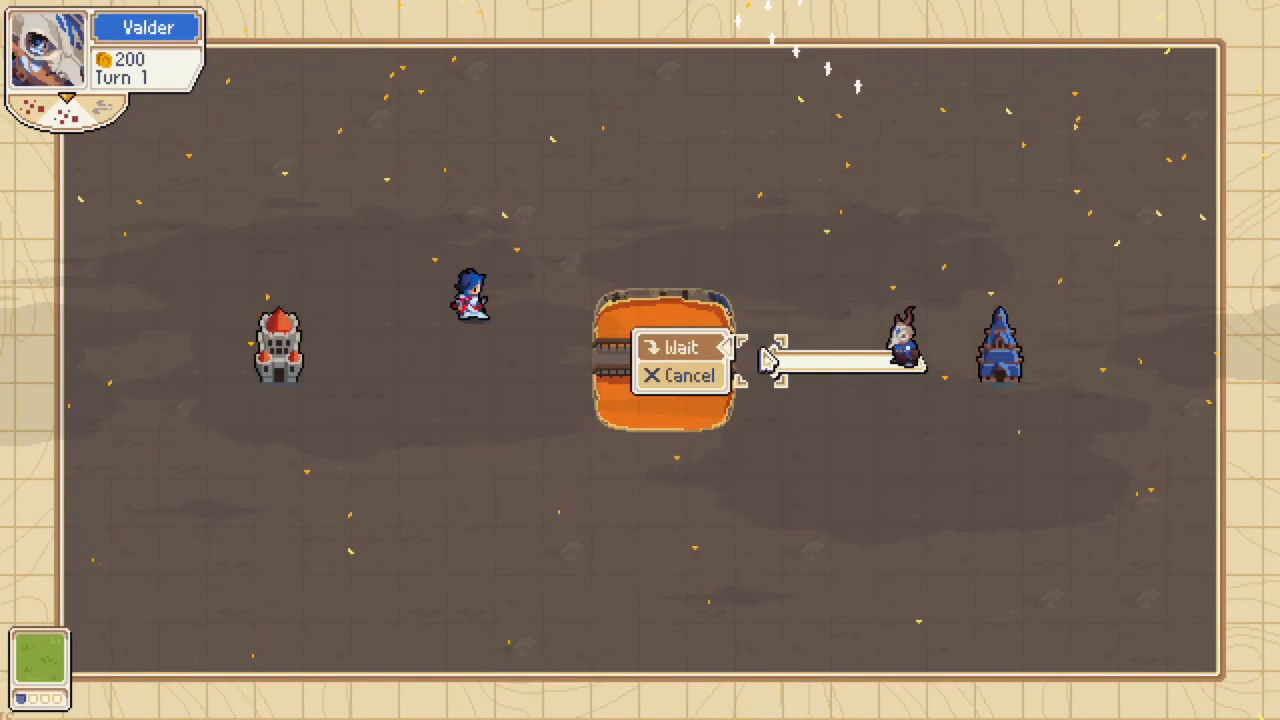
{"action": "left_click", "coordinate": [702, 350]}
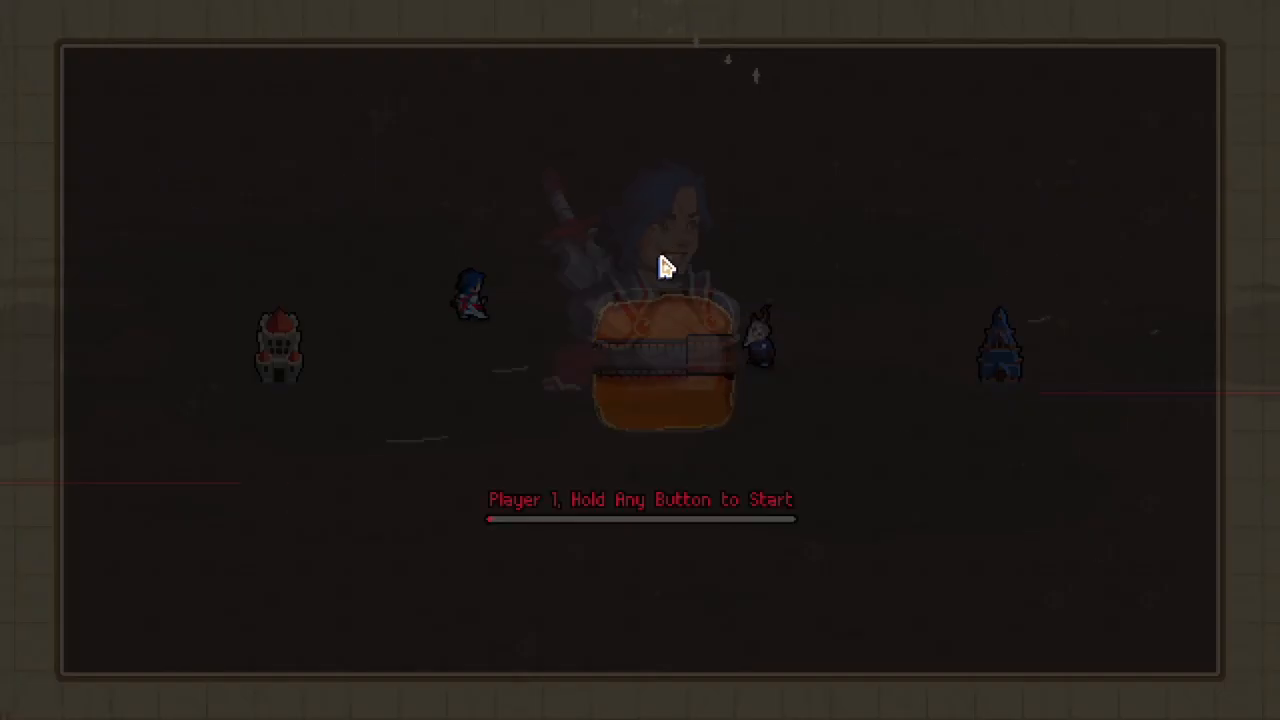
Start player 1's turn and move Mercia off the lever to the tile directly below it, finishing with Wait.
{"action": "left_click", "coordinate": [665, 265]}
{"action": "left_click", "coordinate": [458, 310]}
{"action": "left_click", "coordinate": [472, 360]}
{"action": "left_click", "coordinate": [538, 348]}
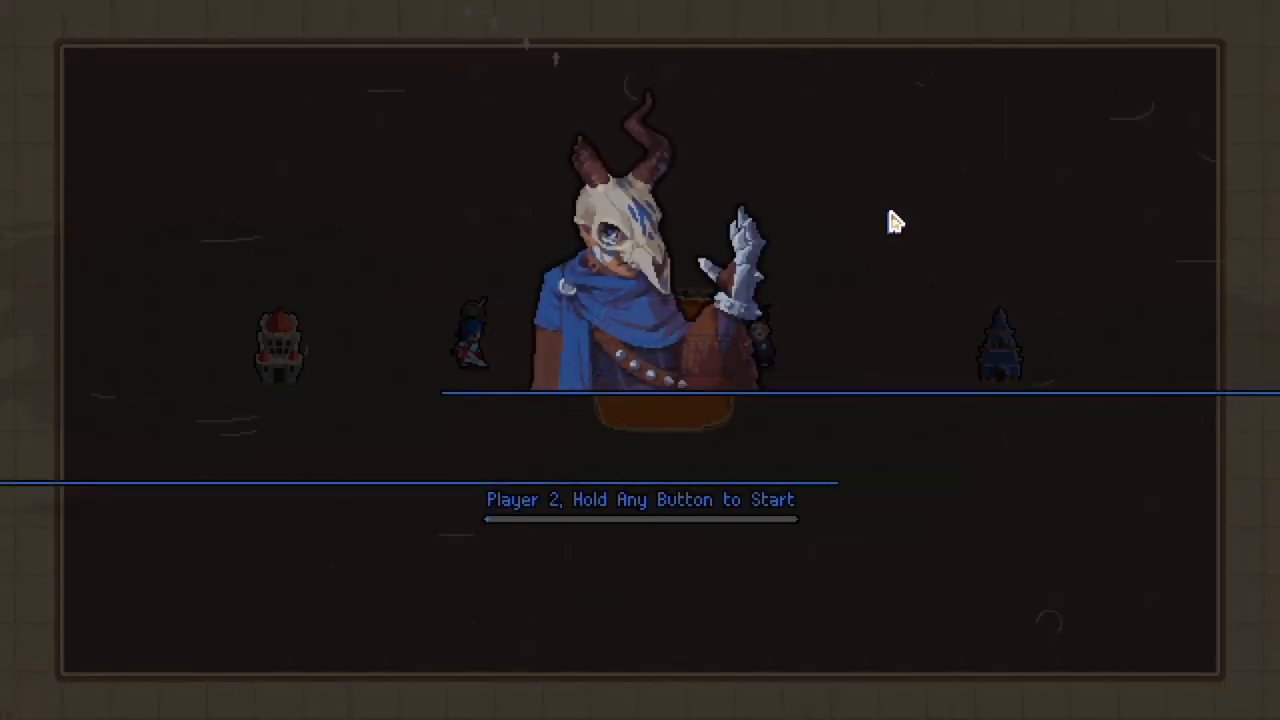
Start player 2's turn and keep Valder on his tile beside the drawbridge end of the lava pool with Wait.
{"action": "left_click", "coordinate": [866, 257]}
{"action": "left_click", "coordinate": [758, 342]}
{"action": "left_click", "coordinate": [750, 347]}
{"action": "left_click", "coordinate": [722, 347]}
Start player 1's turn and move Mercia back onto the lever tile, finishing with Wait.
{"action": "left_click", "coordinate": [490, 350]}
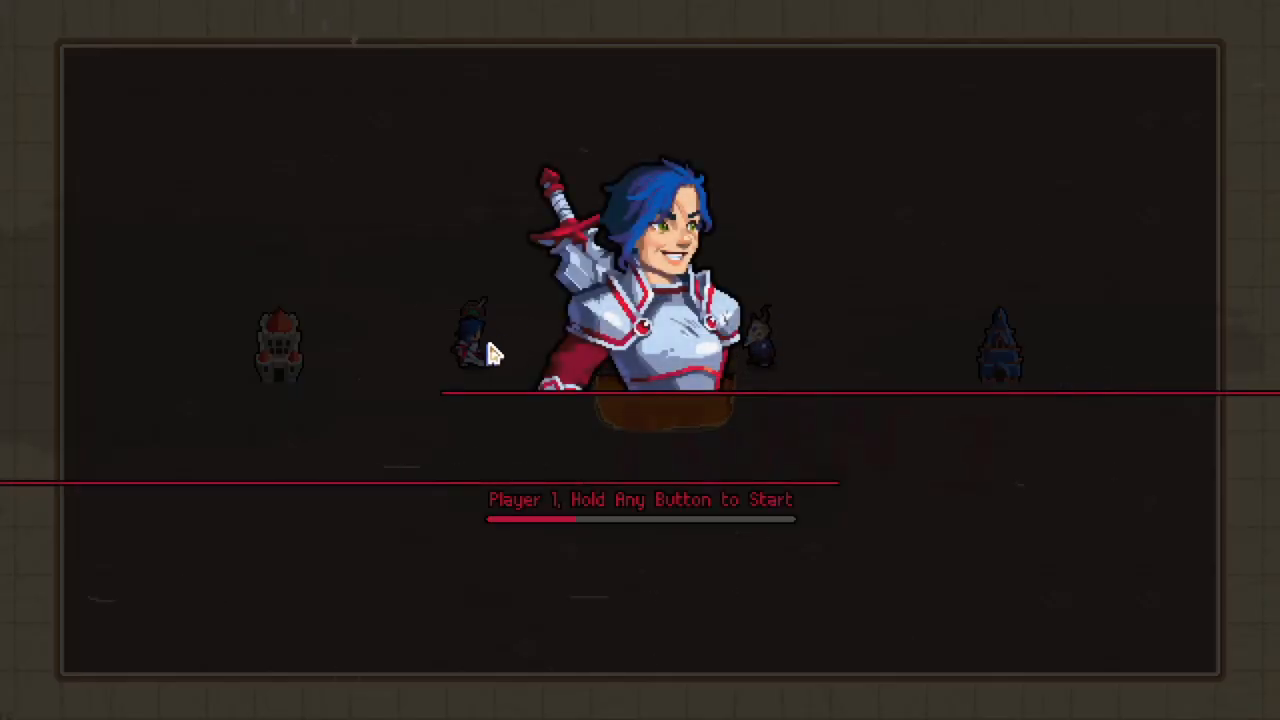
{"action": "left_click", "coordinate": [480, 368]}
{"action": "left_click", "coordinate": [470, 300]}
{"action": "left_click", "coordinate": [545, 294]}
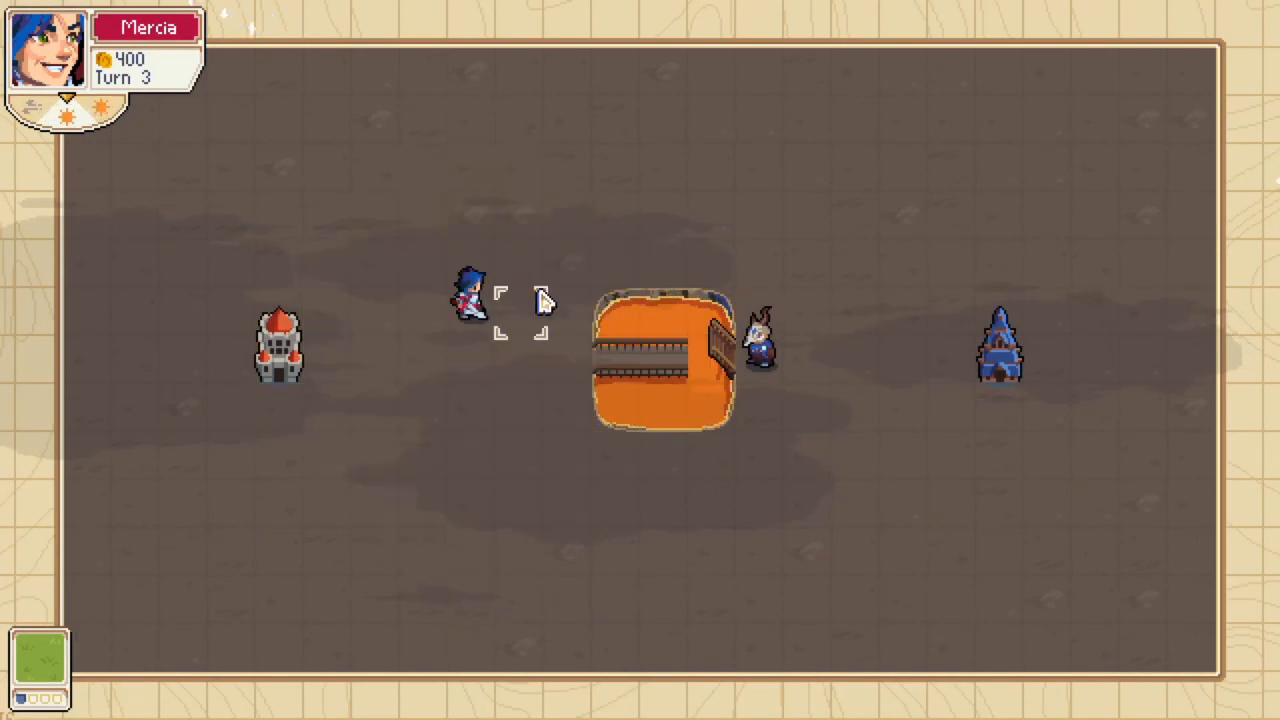
Start player 2's third turn and have Valder stay in place beside the drawbridge with Wait.
{"action": "left_click", "coordinate": [804, 318]}
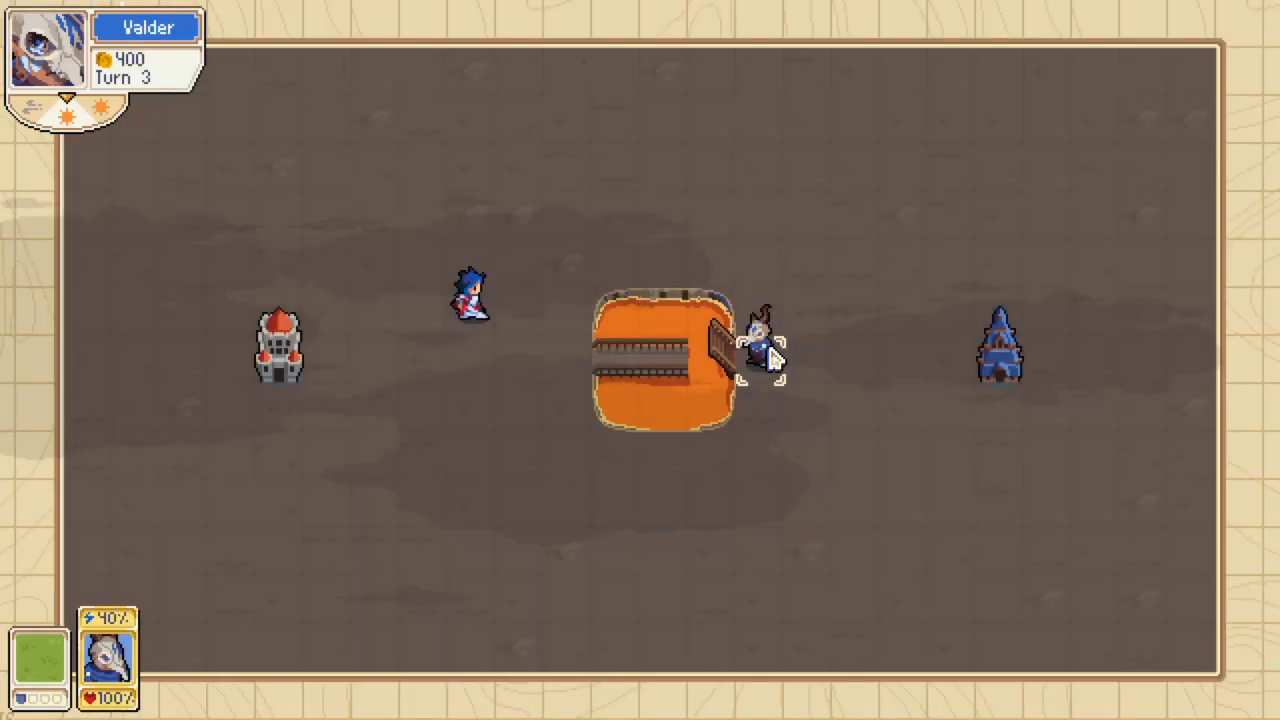
{"action": "left_click", "coordinate": [769, 348]}
{"action": "left_click", "coordinate": [769, 348]}
{"action": "left_click", "coordinate": [700, 349]}
Start player 1's fourth turn and have Mercia stay on the lever tile with Wait.
{"action": "left_click", "coordinate": [474, 326]}
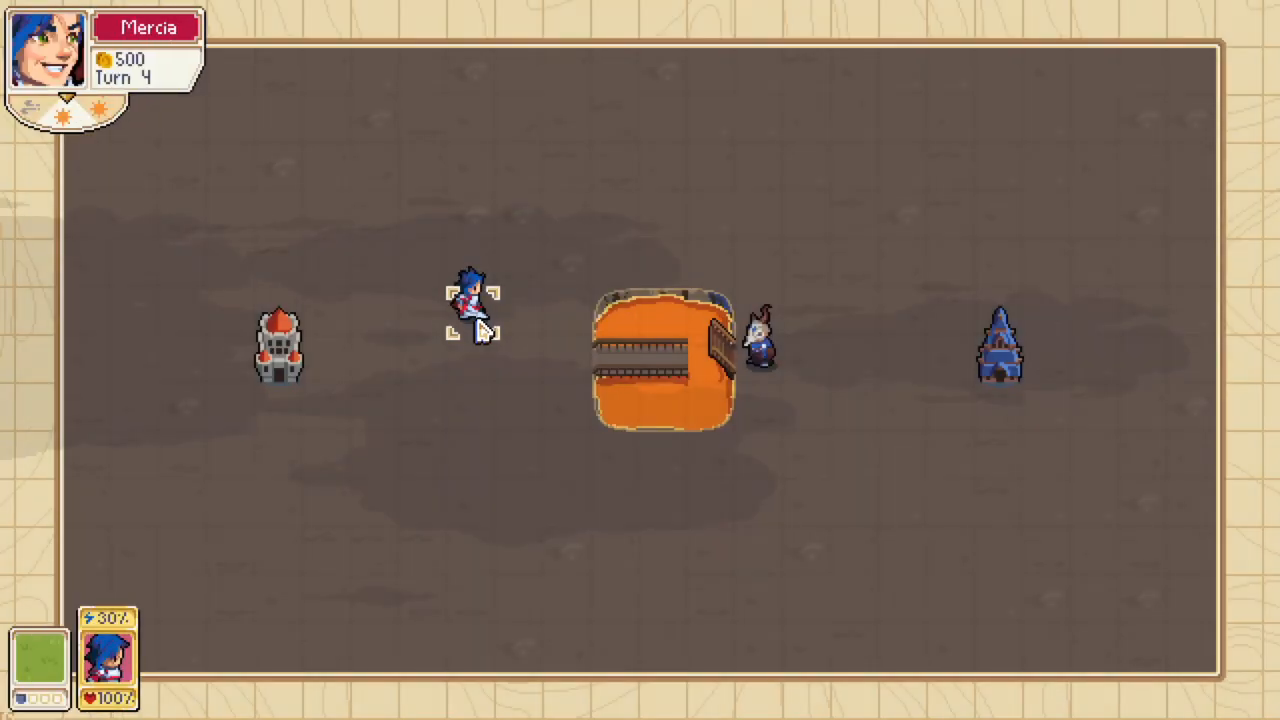
{"action": "left_click", "coordinate": [482, 330]}
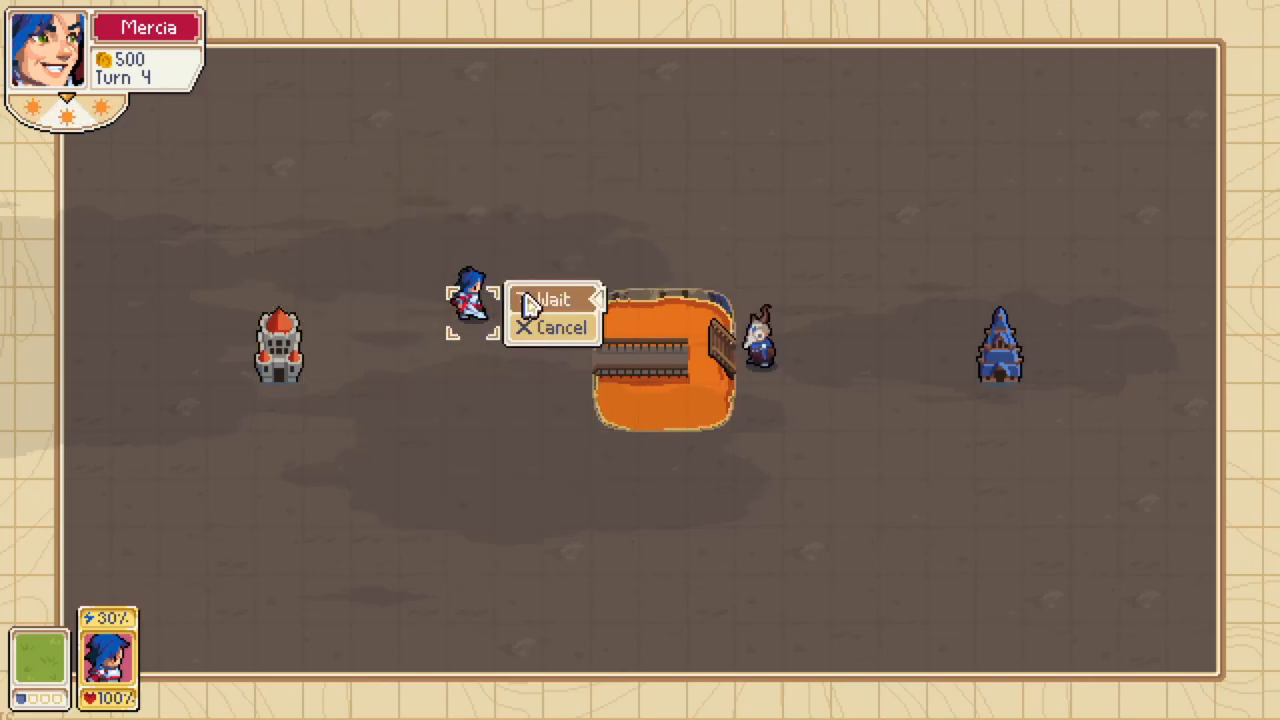
{"action": "left_click", "coordinate": [528, 300]}
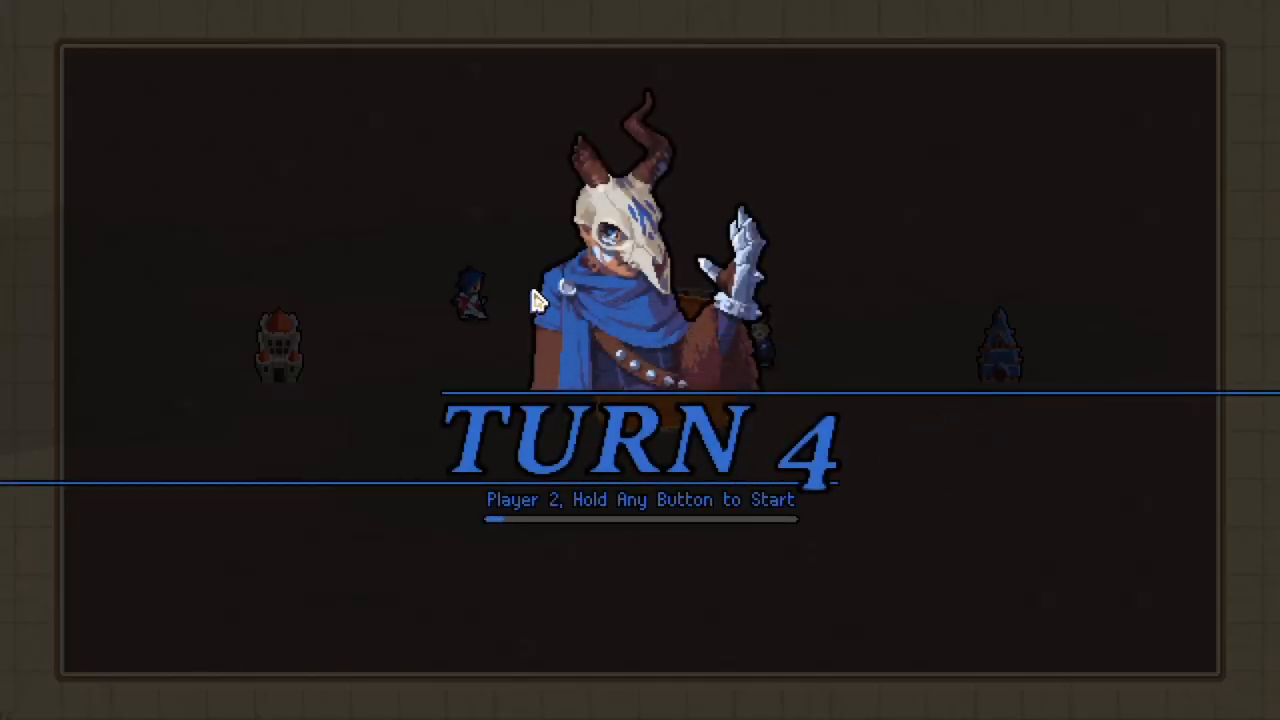
Start player 2's fourth turn and move Valder onto the drawbridge tile over the lava, finishing with Wait.
{"action": "left_click", "coordinate": [680, 218]}
{"action": "left_click", "coordinate": [757, 355]}
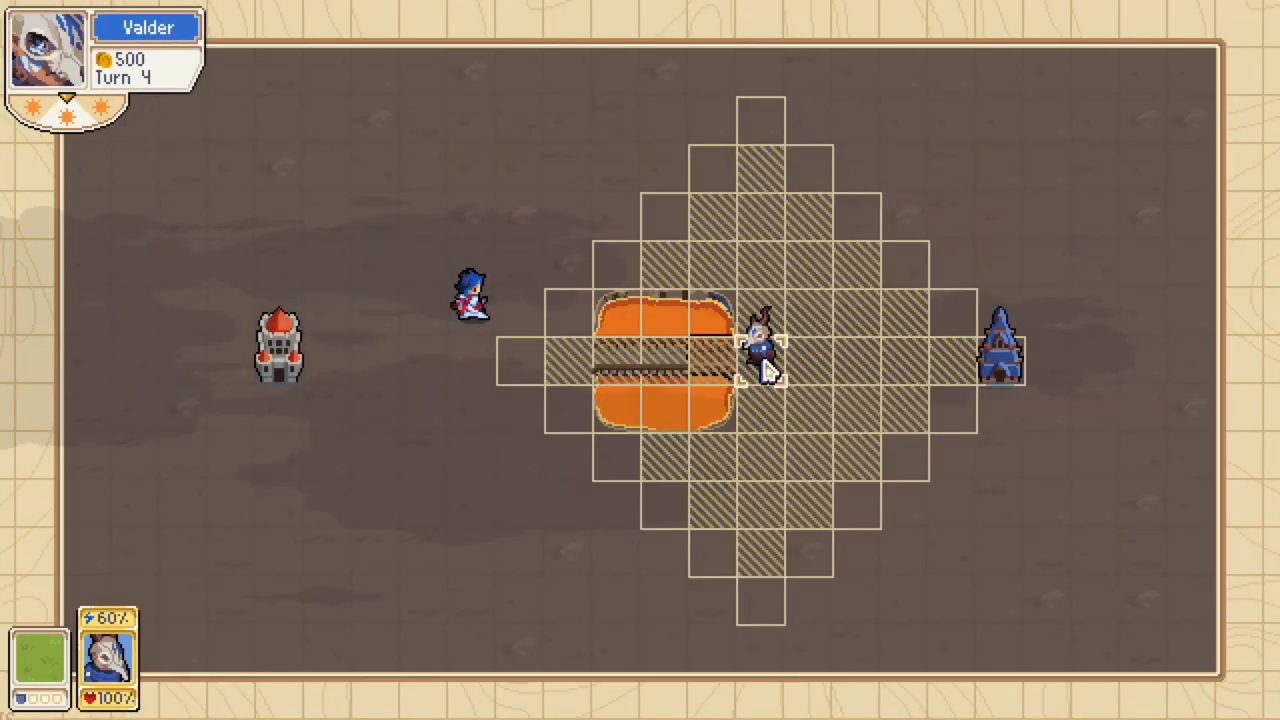
{"action": "left_click", "coordinate": [757, 355]}
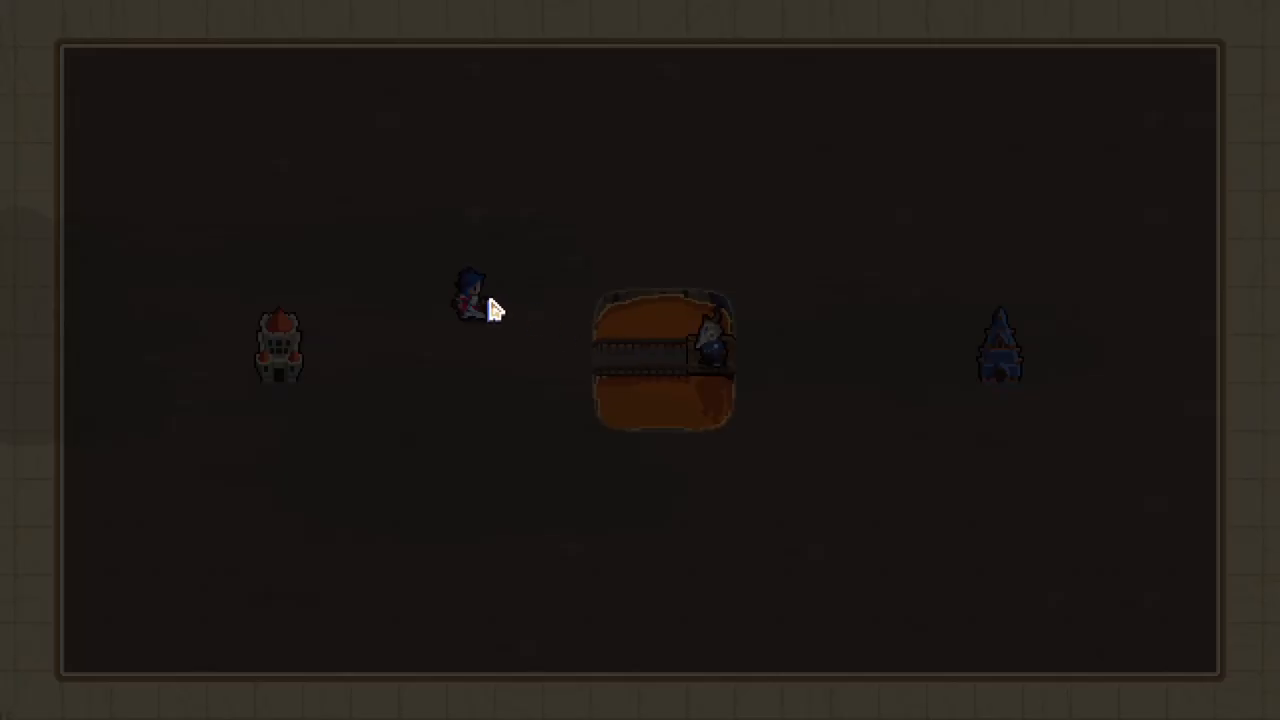
Start player 1's fifth turn, have Mercia Wait on the lever, and dismiss the match results to return to the editor.
{"action": "left_click", "coordinate": [482, 300]}
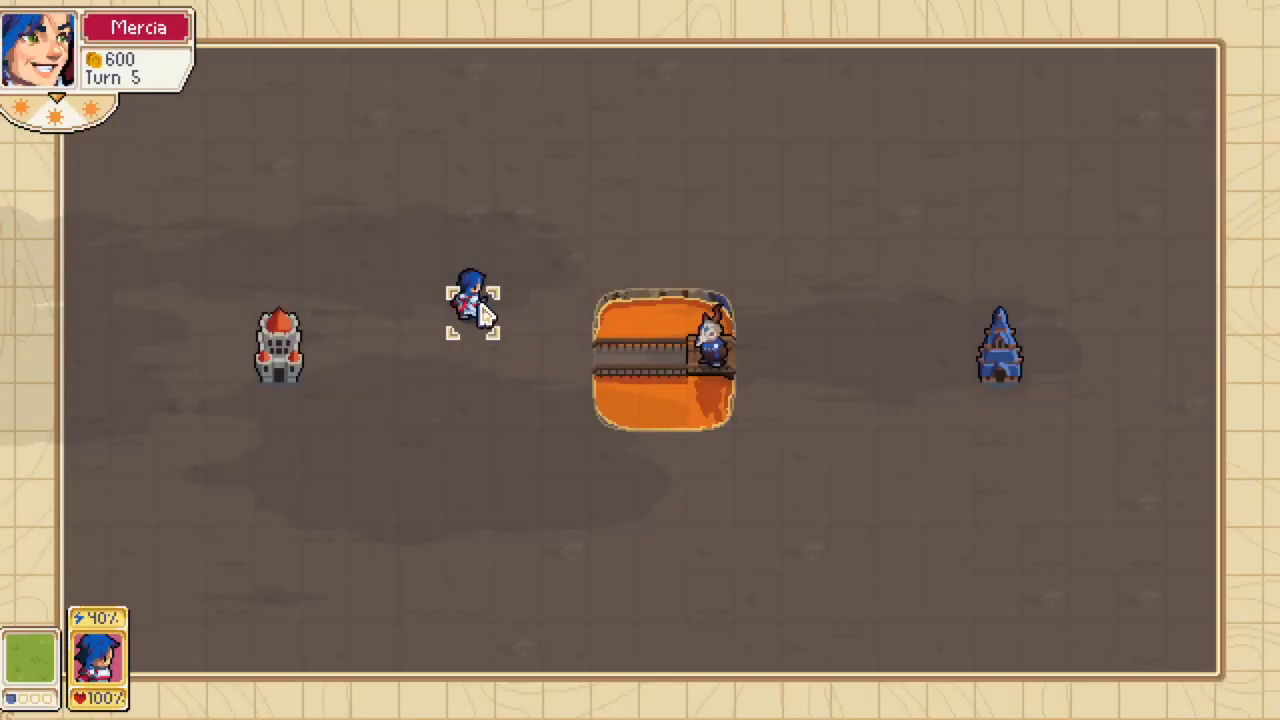
{"action": "left_click", "coordinate": [482, 313]}
{"action": "left_click", "coordinate": [480, 310]}
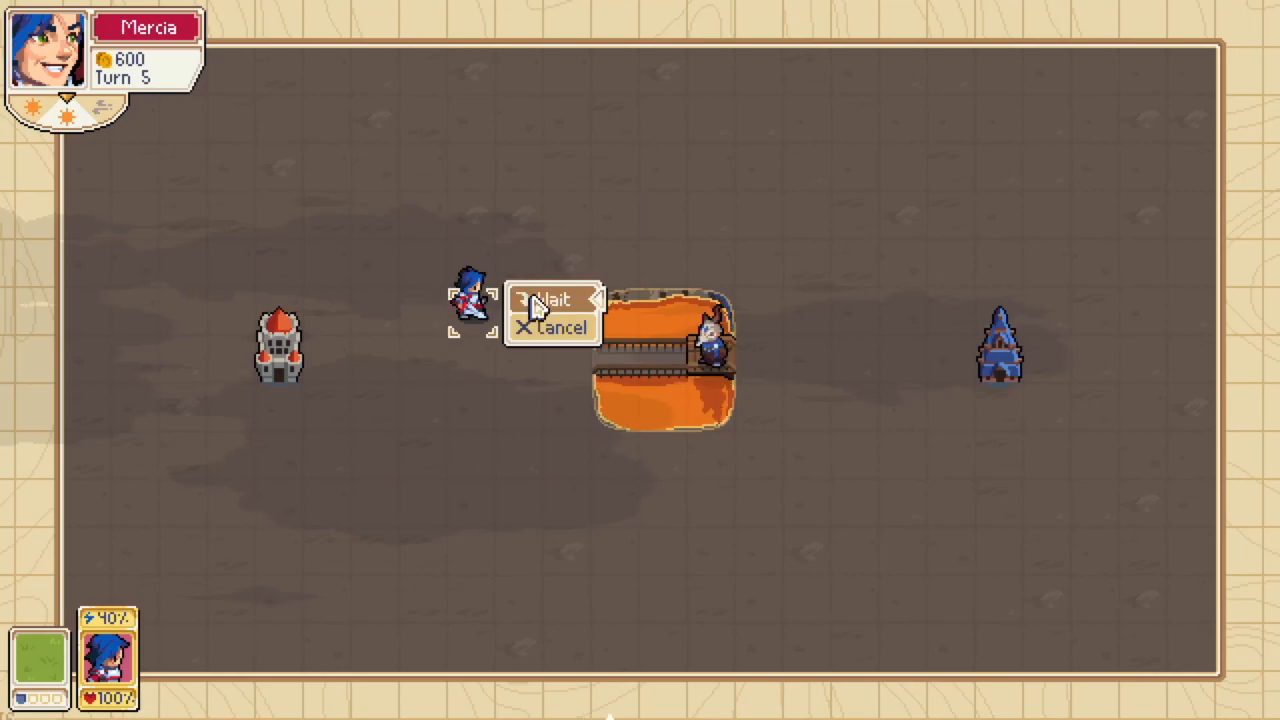
{"action": "left_click", "coordinate": [533, 300]}
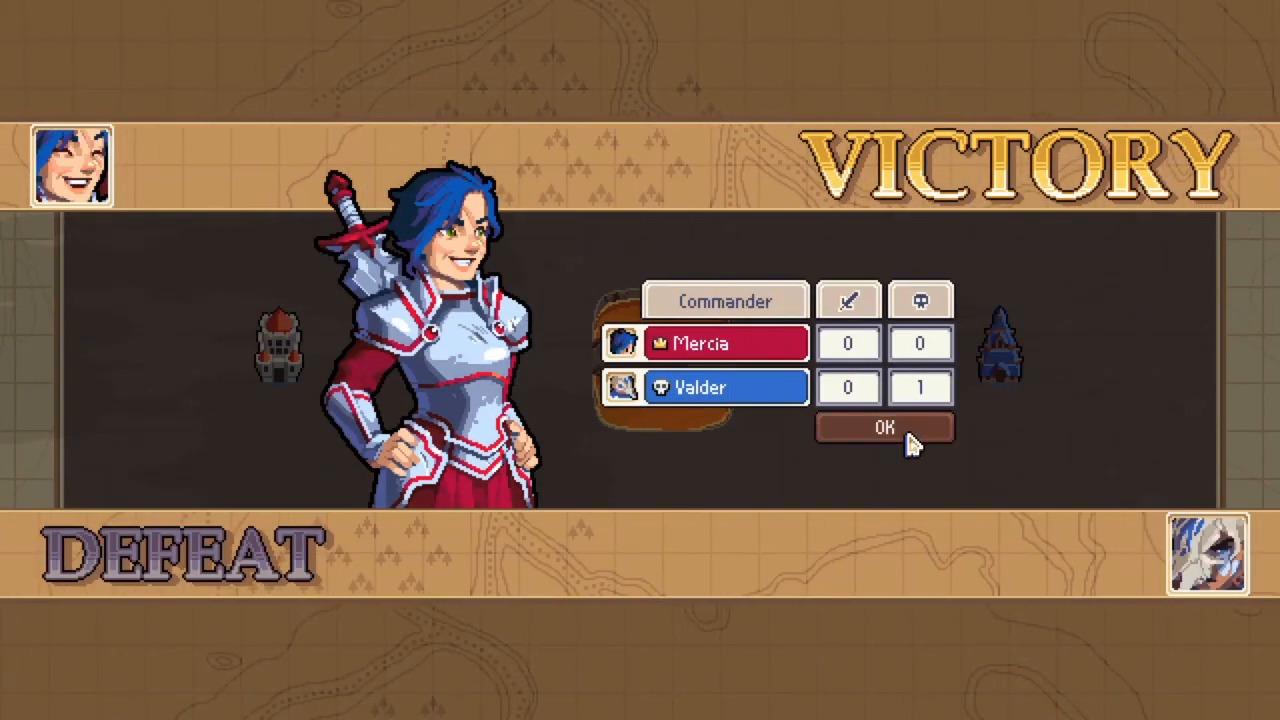
{"action": "left_click", "coordinate": [900, 430]}
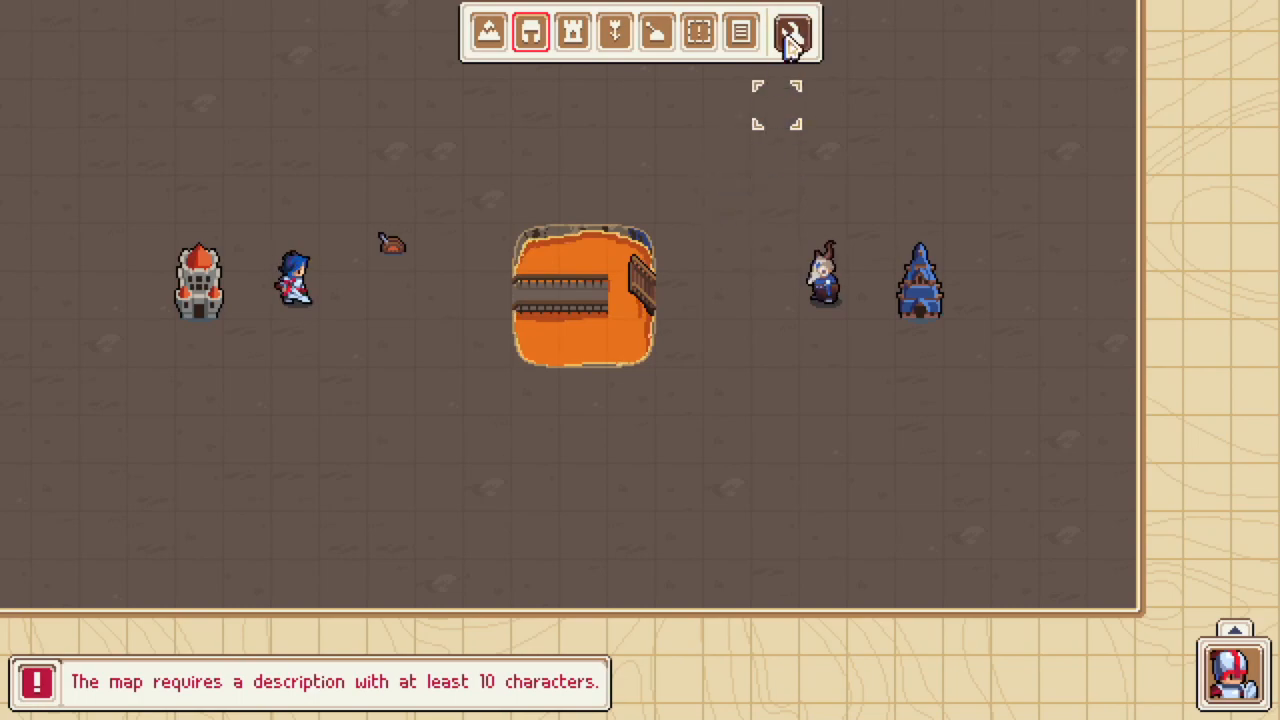
Add a third player to the map in Player Properties and close the player list.
{"action": "left_click", "coordinate": [805, 30]}
{"action": "left_click", "coordinate": [700, 246]}
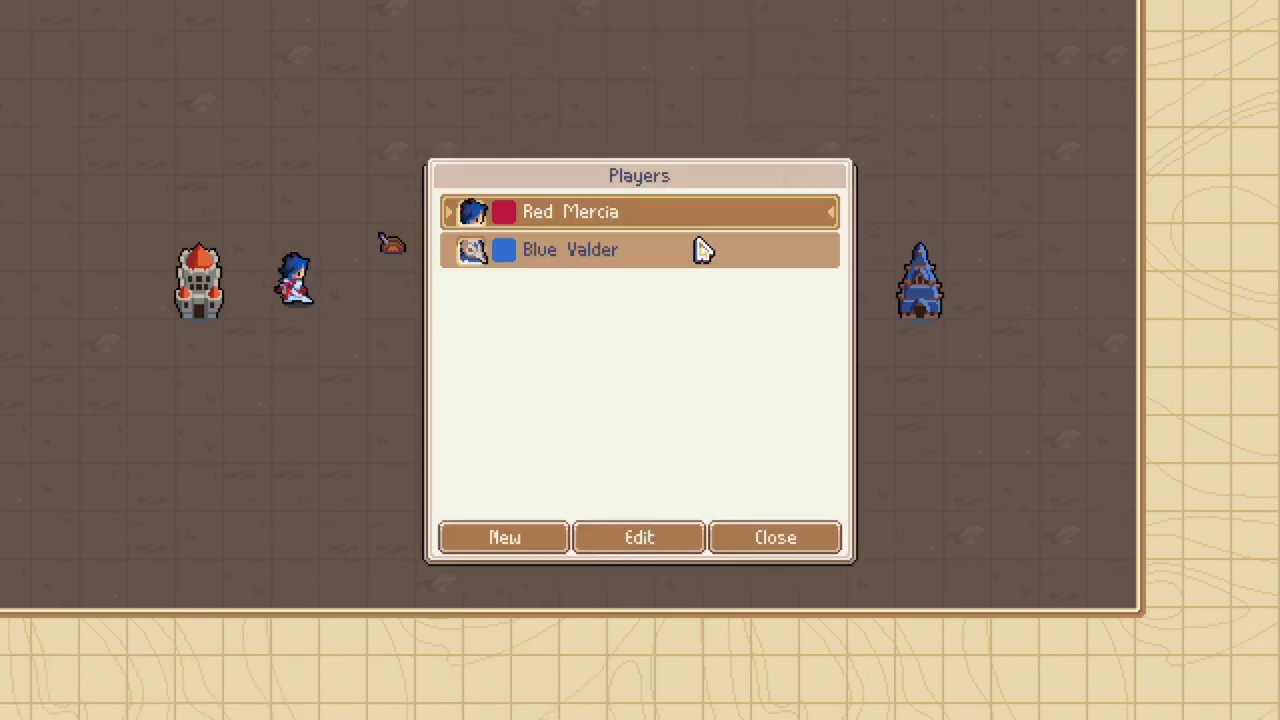
{"action": "left_click", "coordinate": [528, 527]}
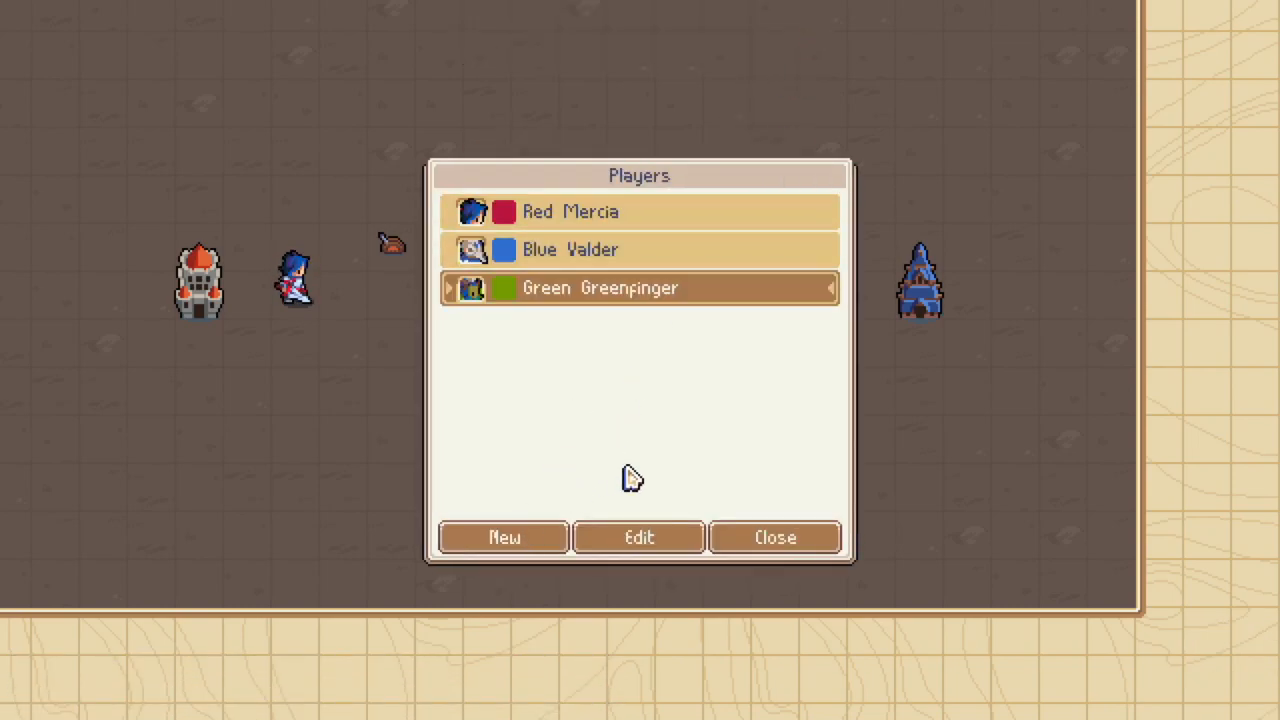
{"action": "left_click", "coordinate": [778, 545]}
{"action": "left_click", "coordinate": [778, 545]}
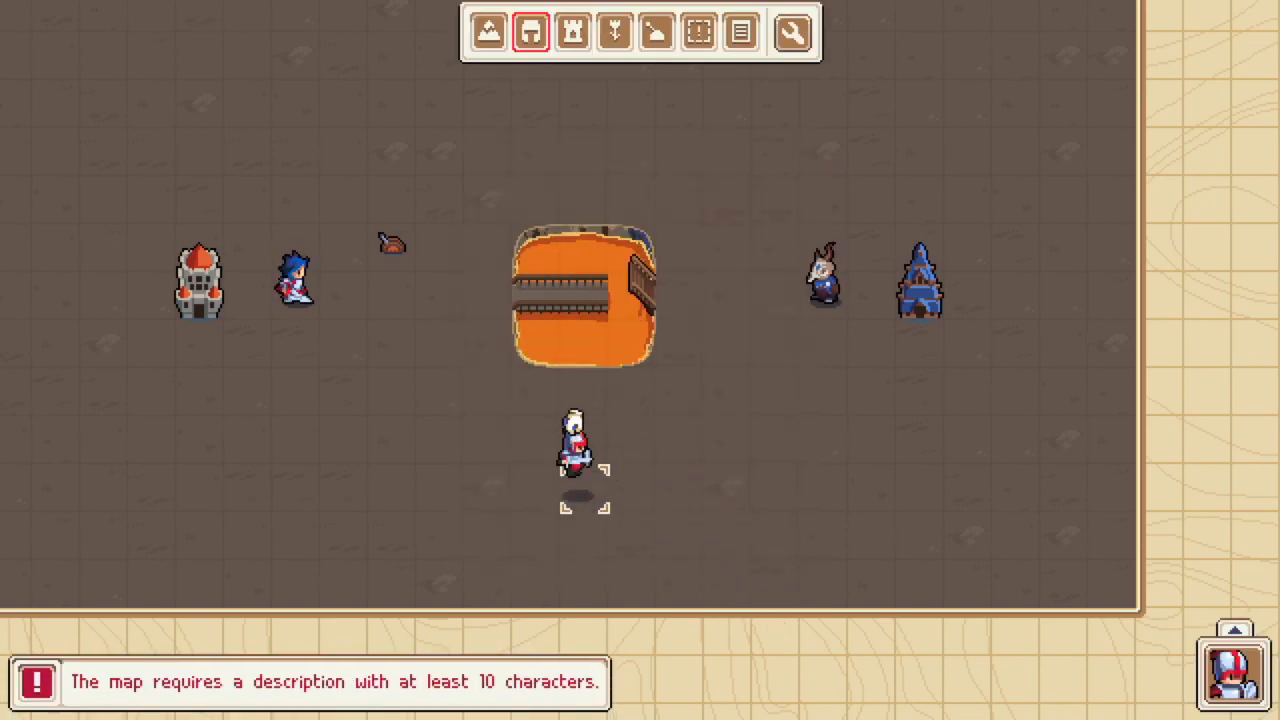
Switch unit placement to Player 3, then place a soldier below the lava pool and the Greenfinger commander above Valder.
{"action": "left_click", "coordinate": [1240, 668]}
{"action": "left_click", "coordinate": [1106, 617]}
{"action": "scroll", "coordinate": [1125, 700], "scroll_direction": "down", "scroll_amount": 1}
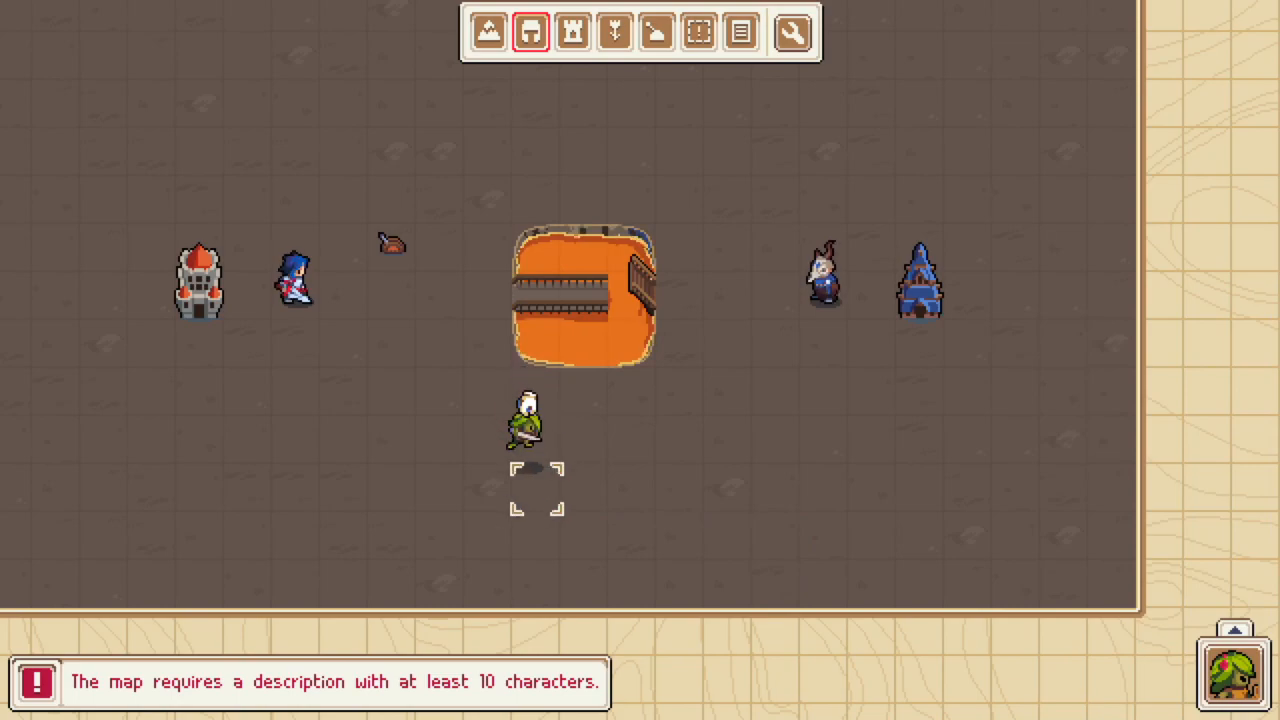
{"action": "left_click", "coordinate": [1234, 672]}
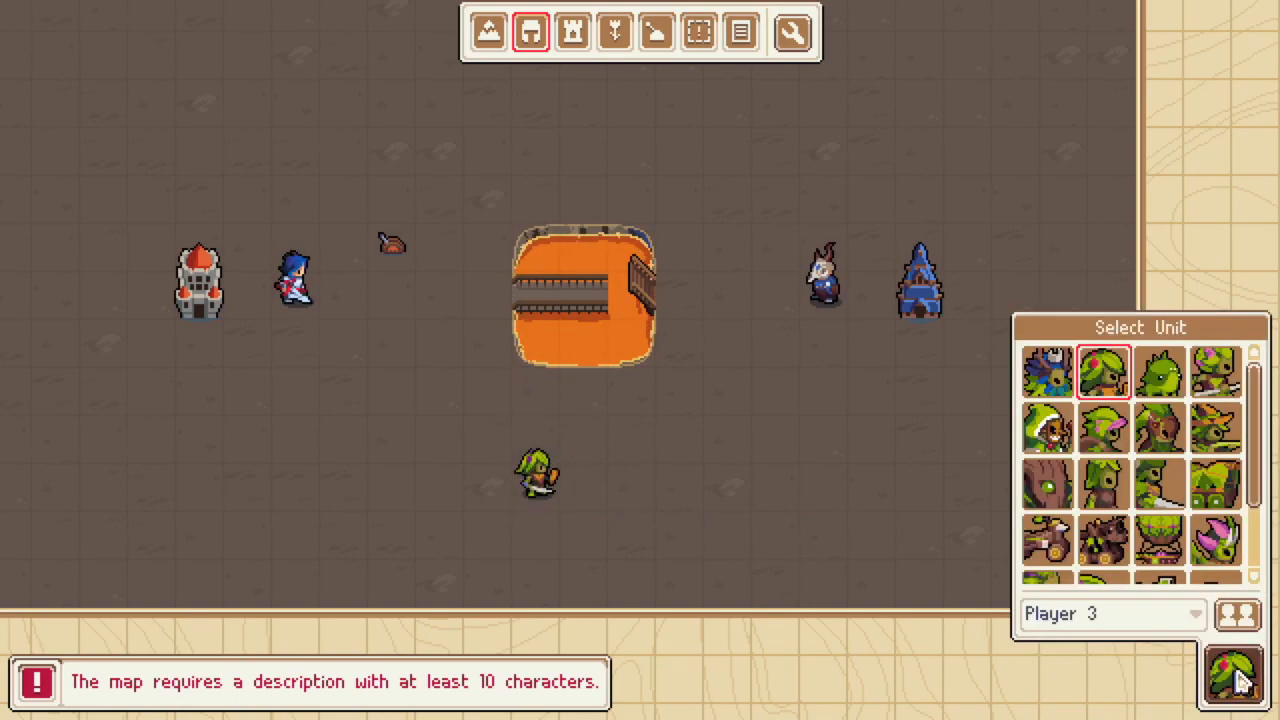
{"action": "left_click", "coordinate": [1047, 371]}
{"action": "left_click", "coordinate": [635, 470]}
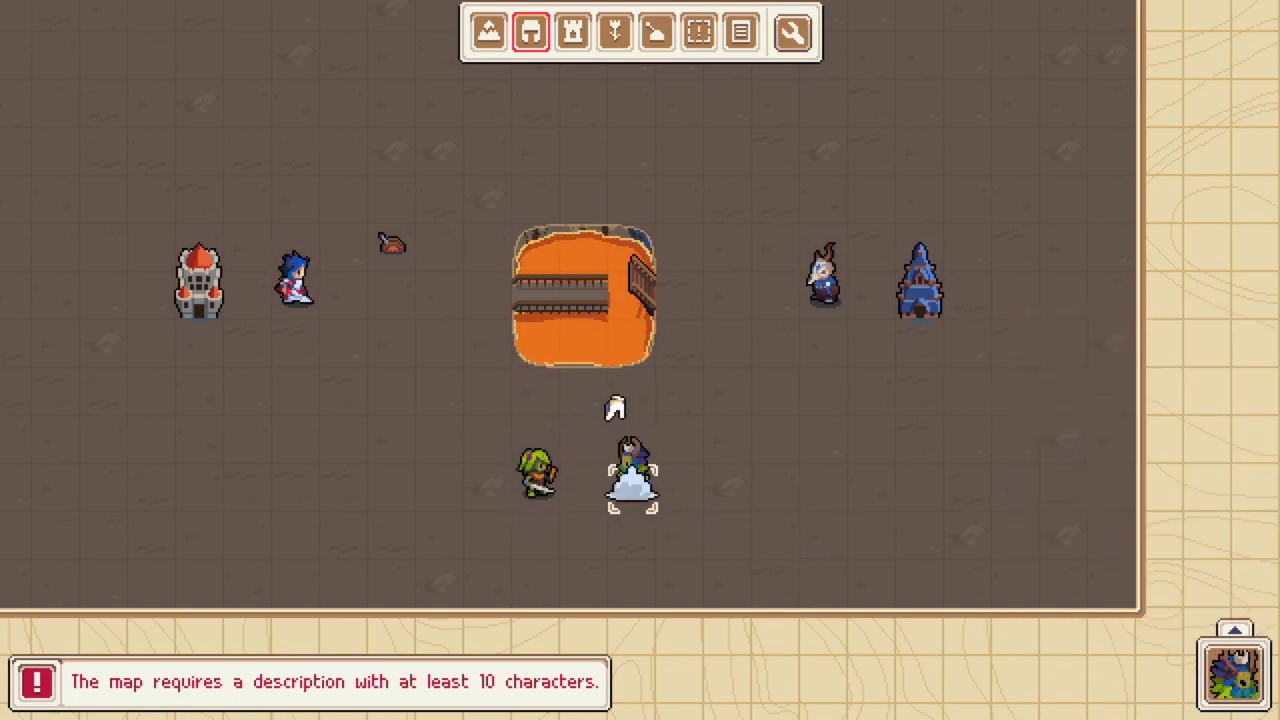
Play the three-player map and move Mercia onto the lever tile, finishing with Wait.
{"action": "left_click", "coordinate": [795, 34]}
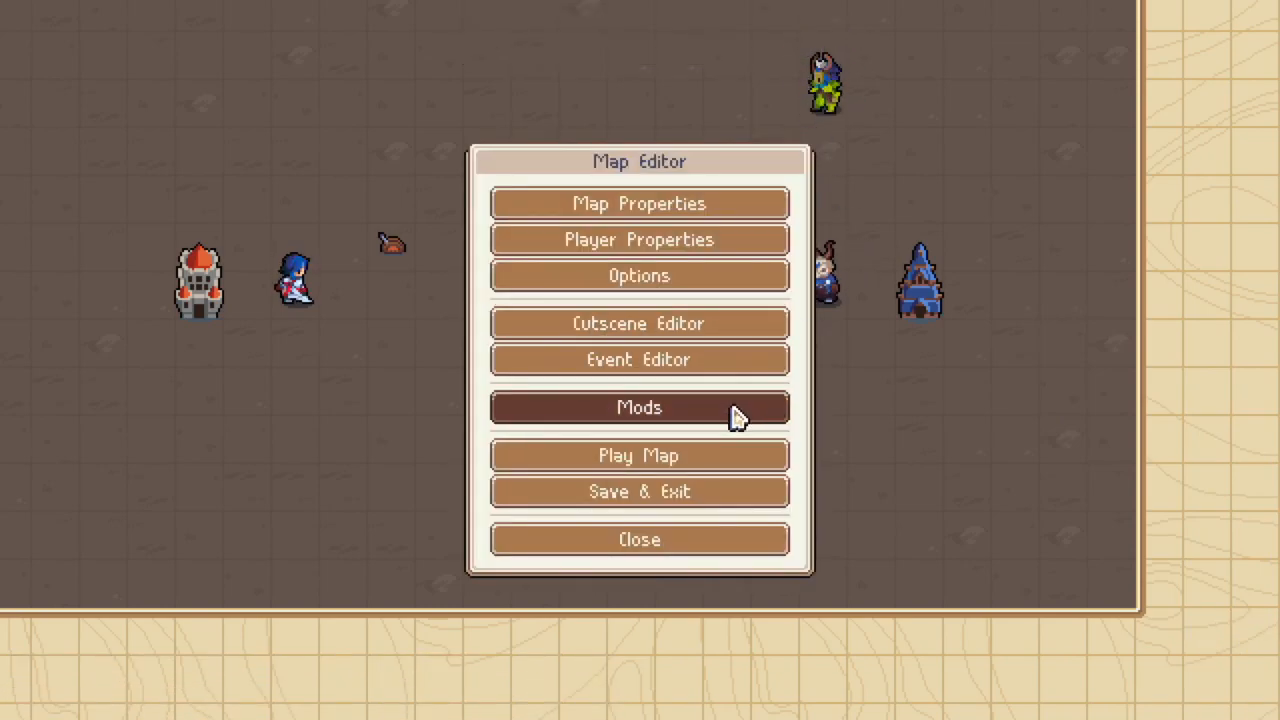
{"action": "left_click", "coordinate": [718, 458]}
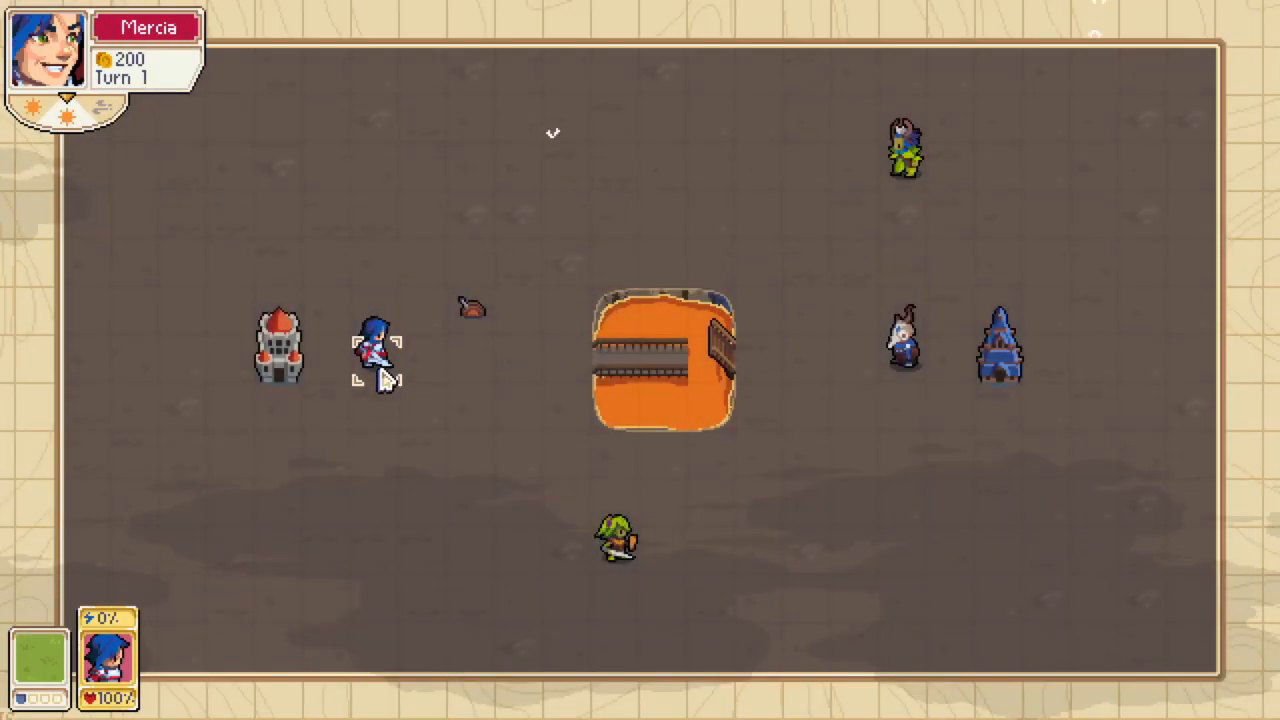
{"action": "left_click", "coordinate": [383, 378]}
{"action": "left_click", "coordinate": [470, 292]}
{"action": "left_click", "coordinate": [545, 298]}
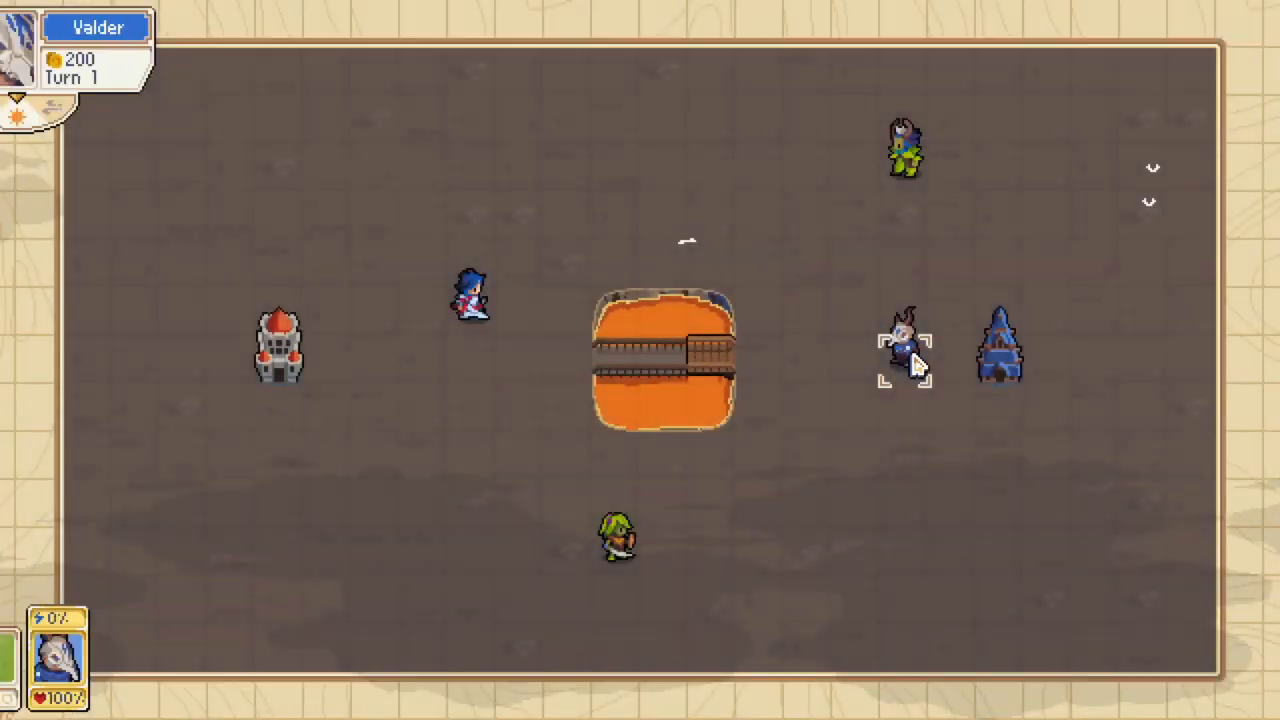
Move Valder onto the lowered drawbridge tile over the lava and finish with Wait.
{"action": "left_click", "coordinate": [906, 355]}
{"action": "left_click", "coordinate": [727, 368]}
{"action": "left_click", "coordinate": [634, 352]}
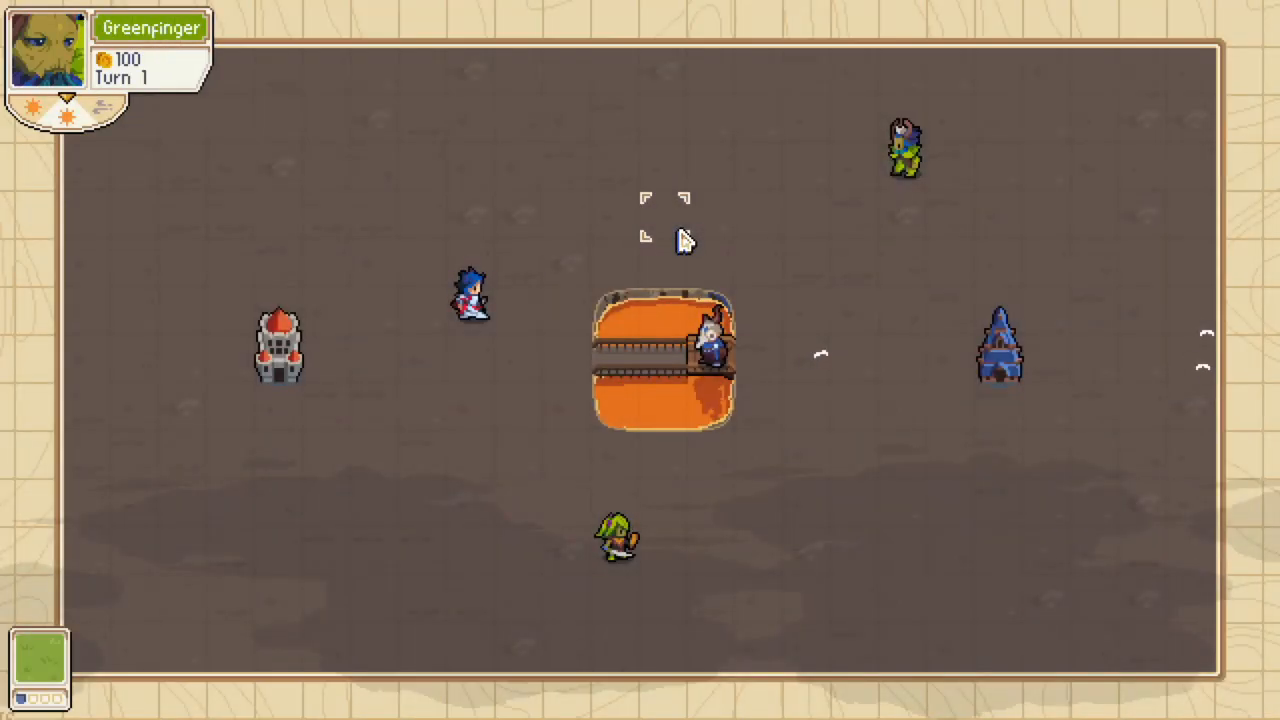
End Greenfinger's turn without moving his units and have Mercia Wait on the lever in turn 2.
{"action": "left_click", "coordinate": [684, 232]}
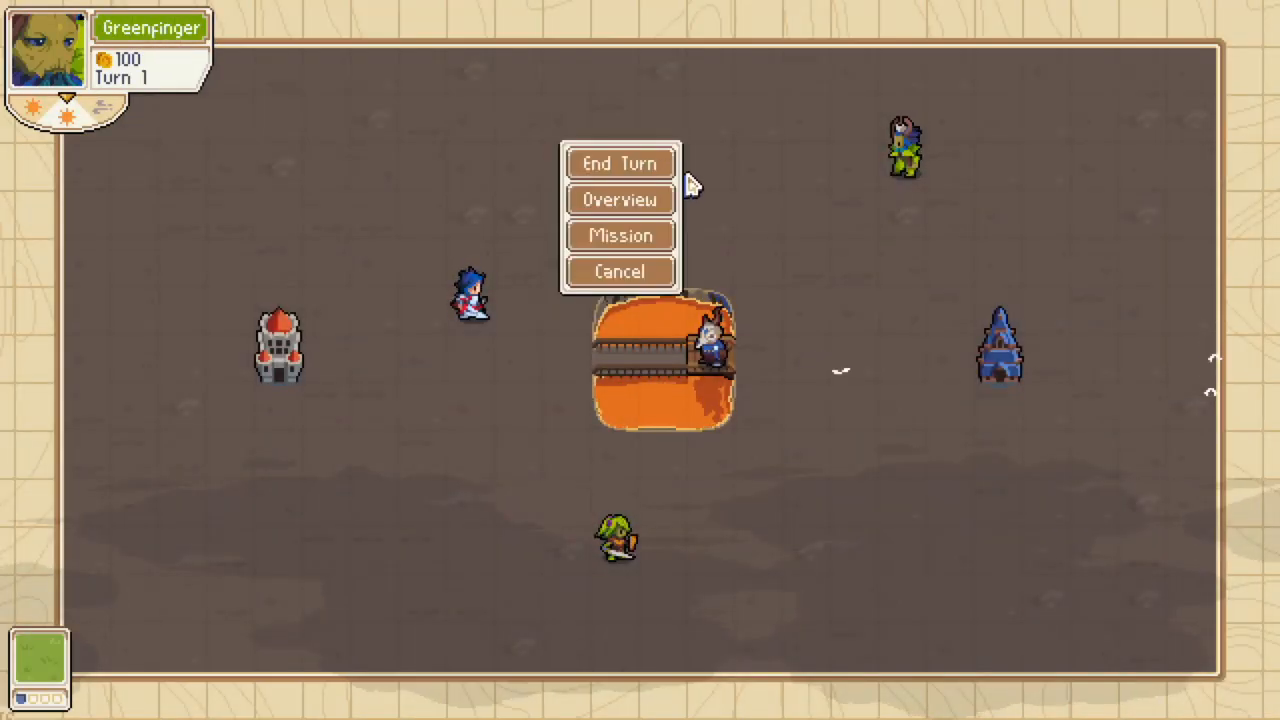
{"action": "left_click", "coordinate": [648, 167]}
{"action": "left_click", "coordinate": [682, 408]}
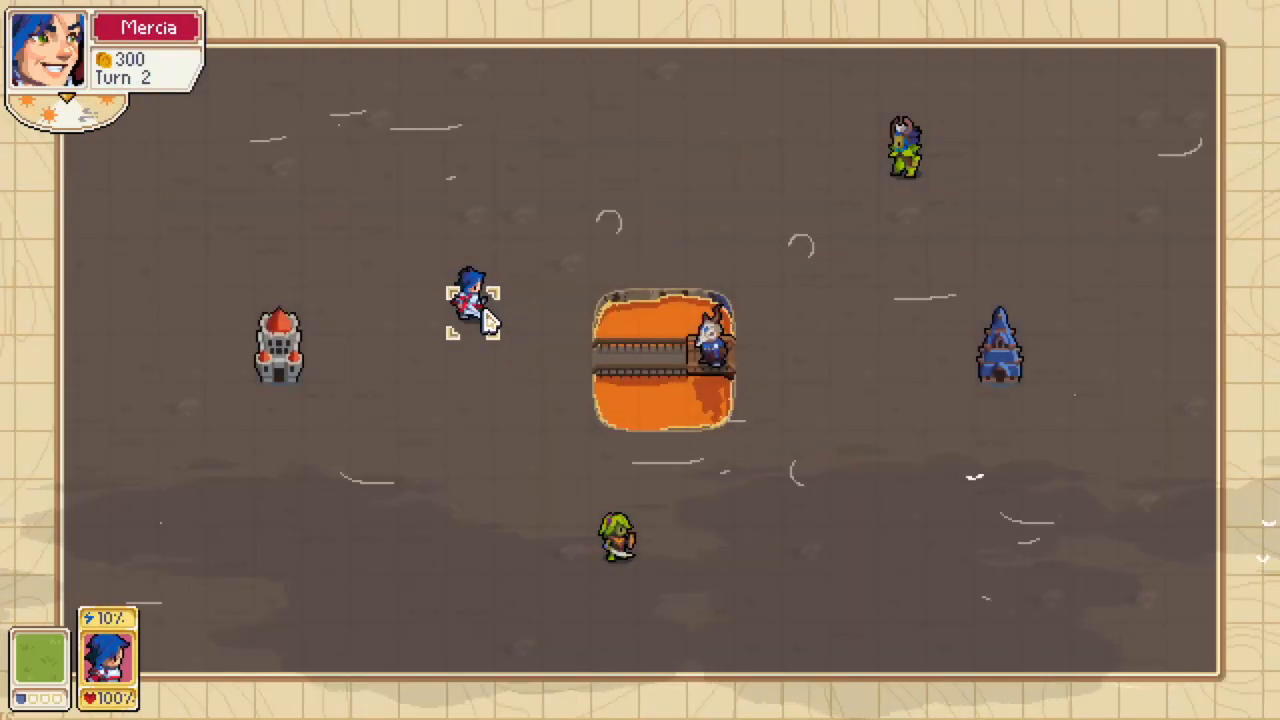
{"action": "left_click", "coordinate": [474, 302]}
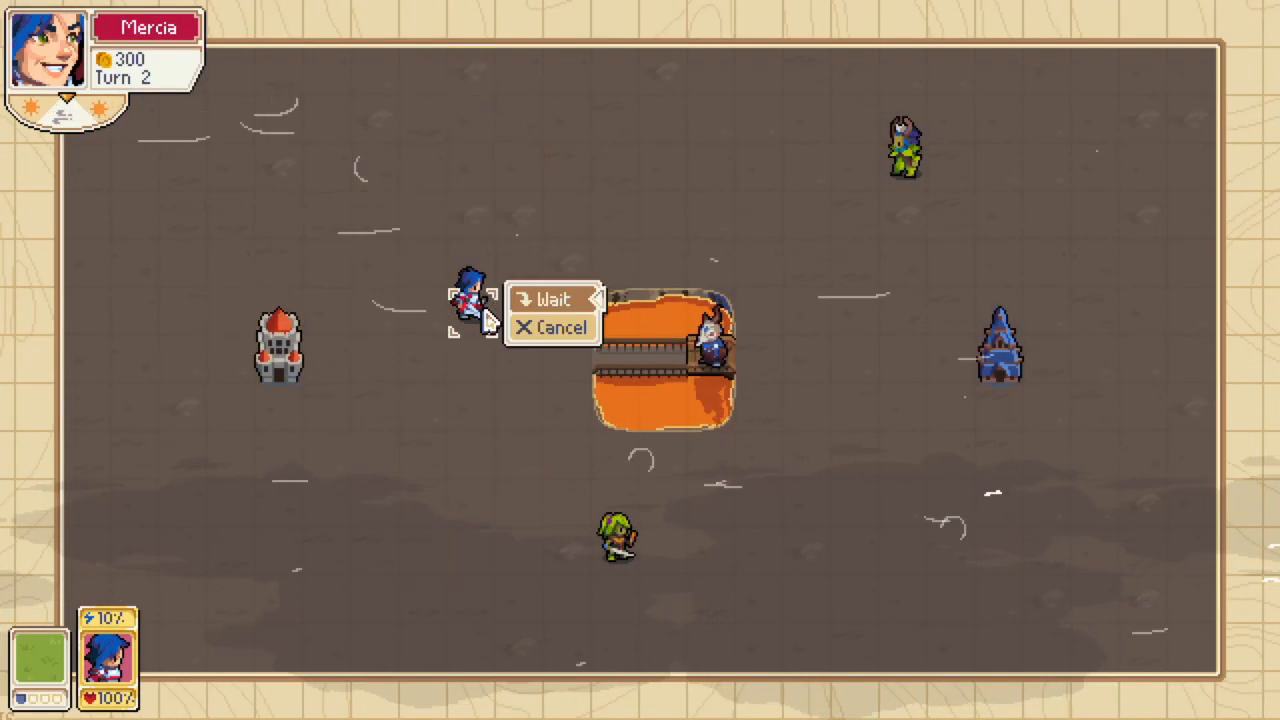
{"action": "left_click", "coordinate": [540, 300]}
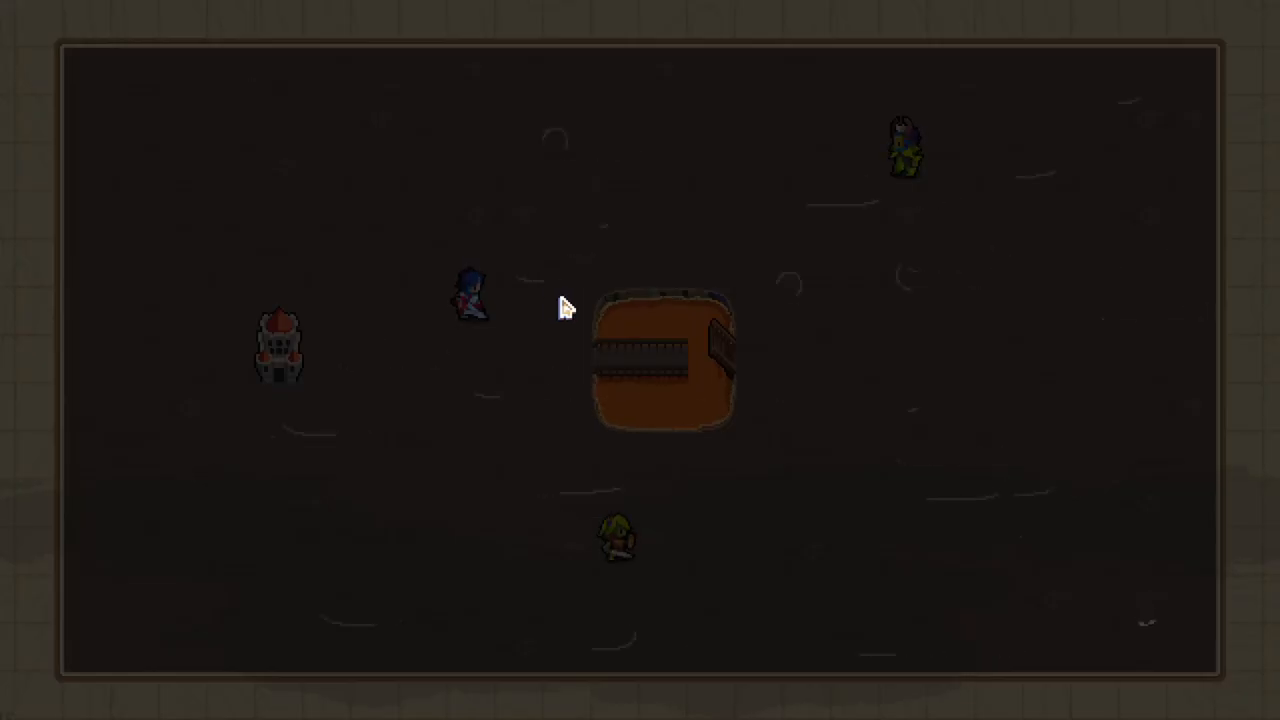
Start Greenfinger's second turn and exit the playtest back to the map editor.
{"action": "left_click", "coordinate": [607, 270]}
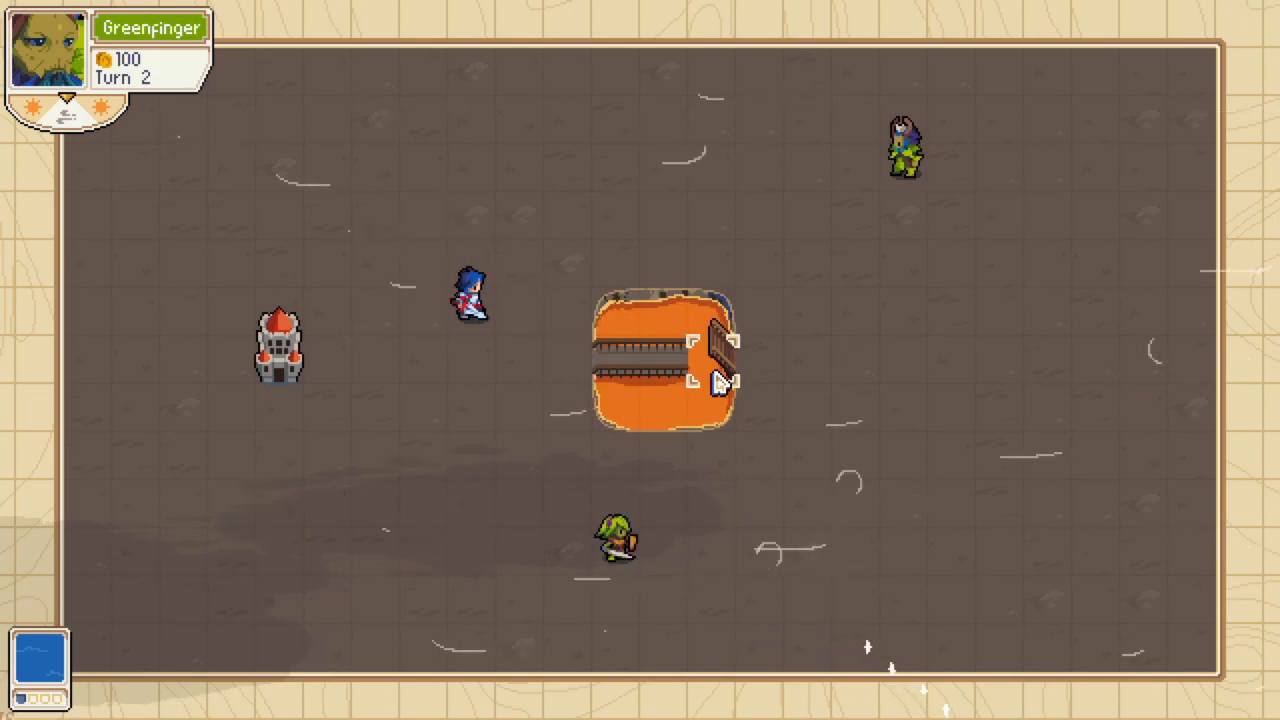
{"action": "left_click", "coordinate": [560, 313]}
{"action": "left_click", "coordinate": [617, 329]}
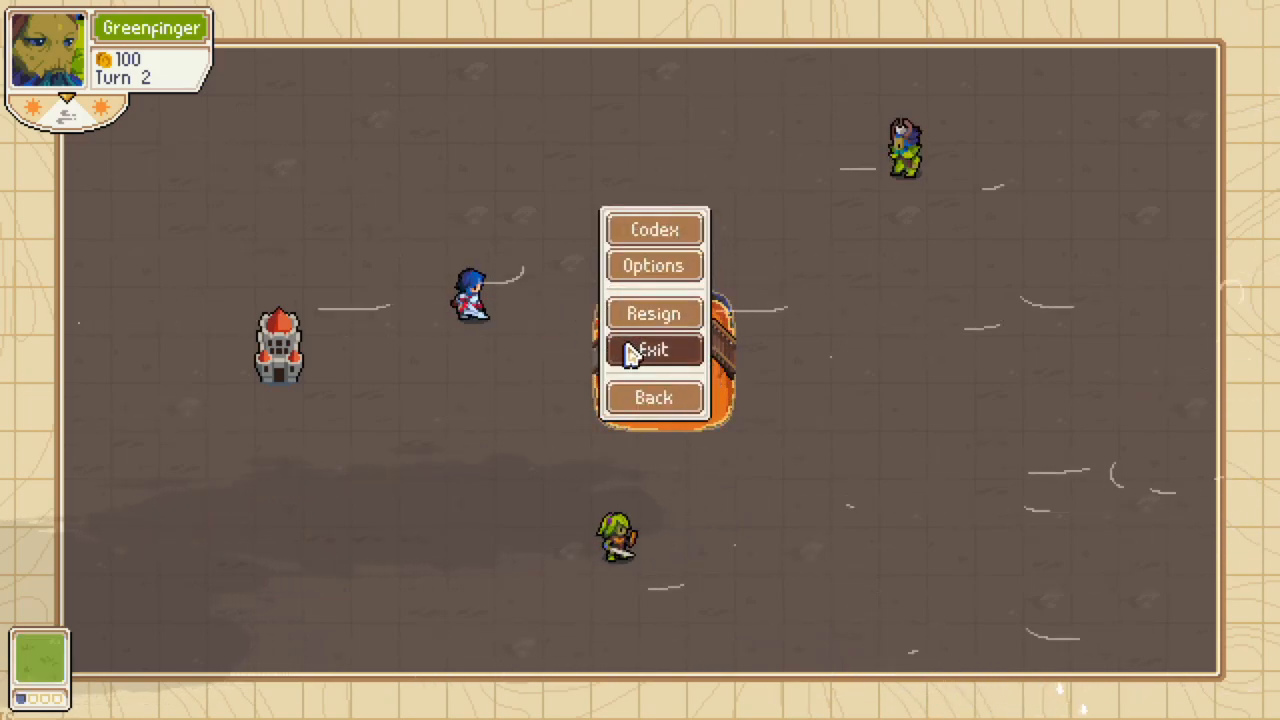
{"action": "left_click", "coordinate": [629, 351]}
{"action": "left_click", "coordinate": [690, 412]}
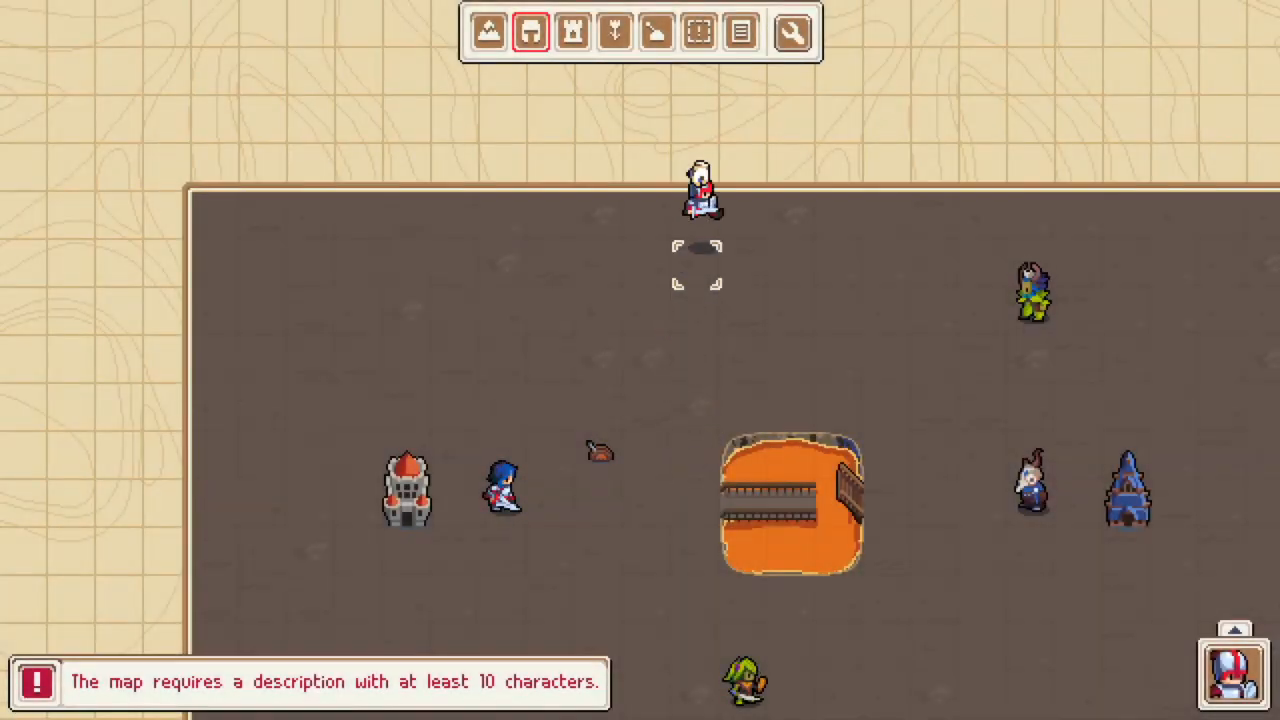
Open the event editor and review the default defeat and victory triggers, the Meta entry and Pull The Lever.
{"action": "left_click", "coordinate": [792, 34]}
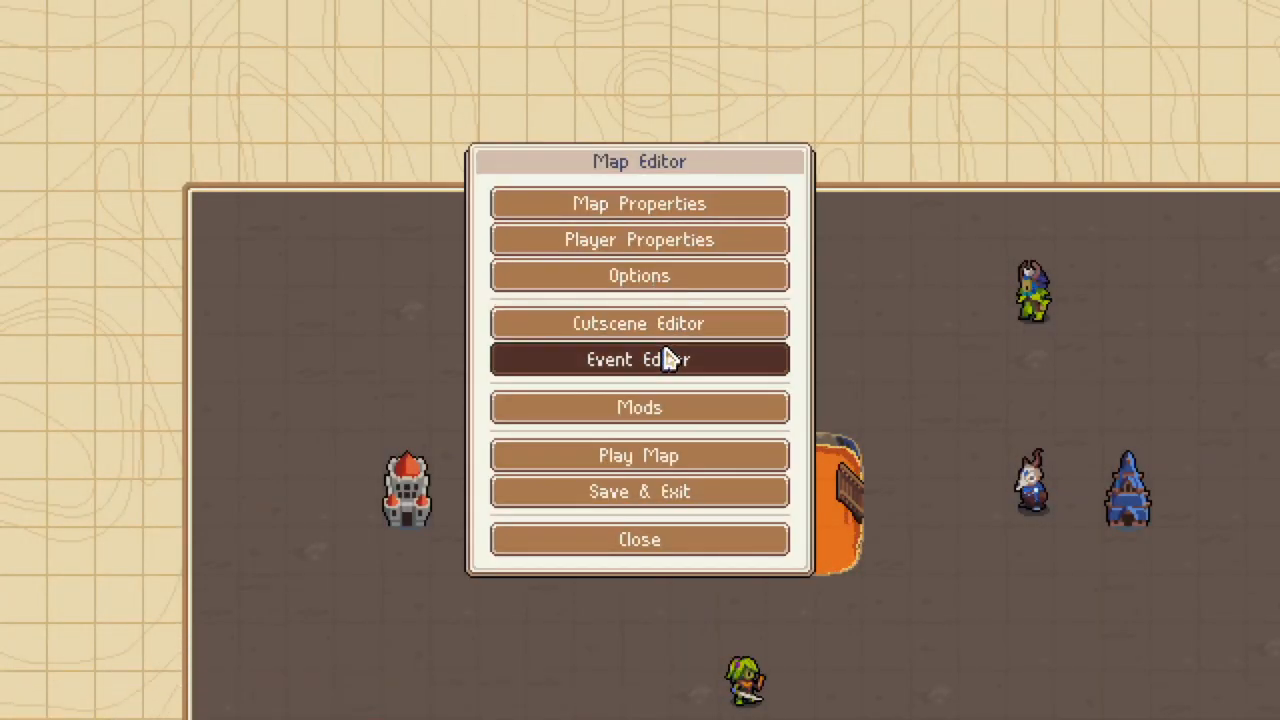
{"action": "left_click", "coordinate": [666, 360]}
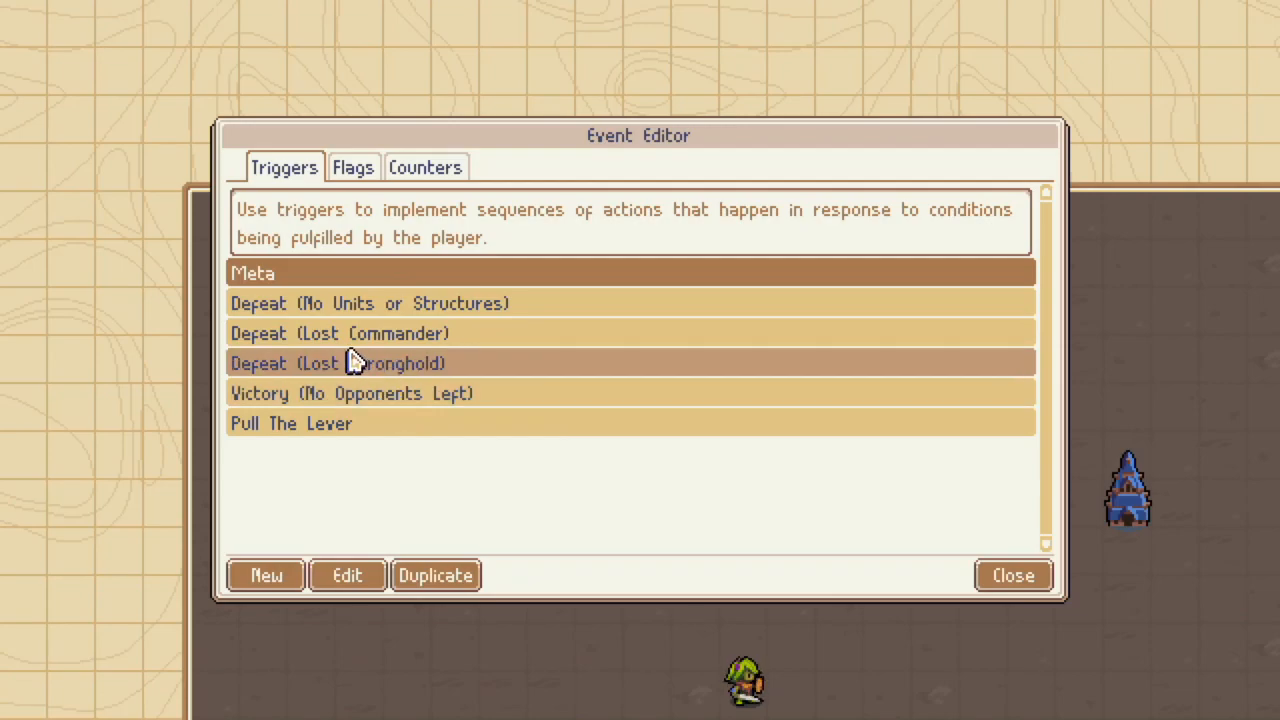
{"action": "left_click", "coordinate": [300, 305]}
{"action": "left_click", "coordinate": [300, 334]}
{"action": "left_click", "coordinate": [302, 364]}
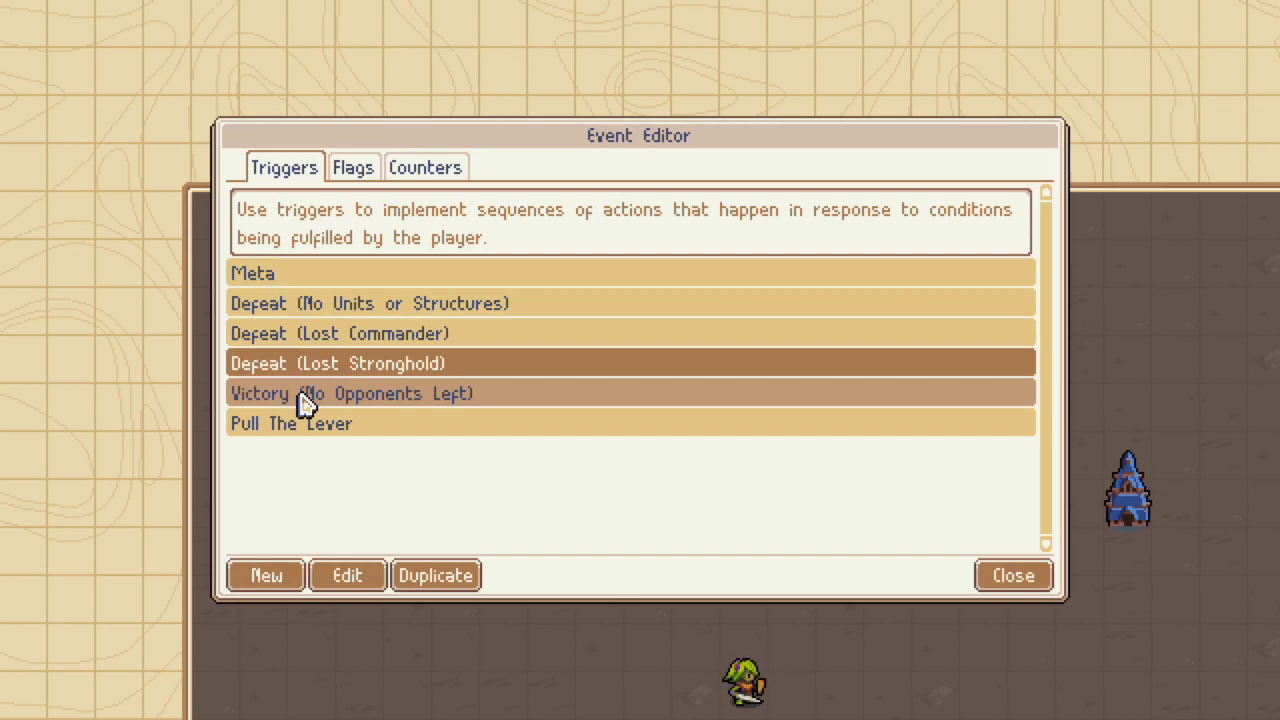
{"action": "left_click", "coordinate": [305, 394]}
{"action": "left_click", "coordinate": [309, 425]}
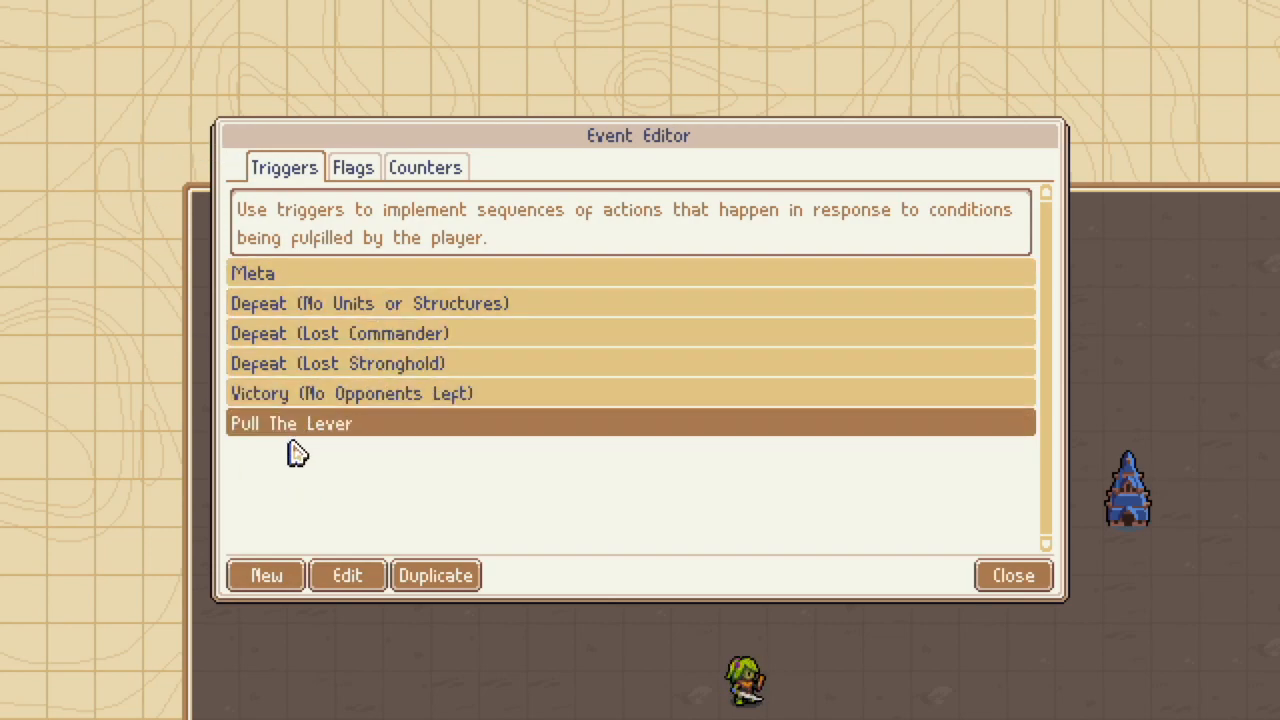
{"action": "left_click", "coordinate": [309, 277]}
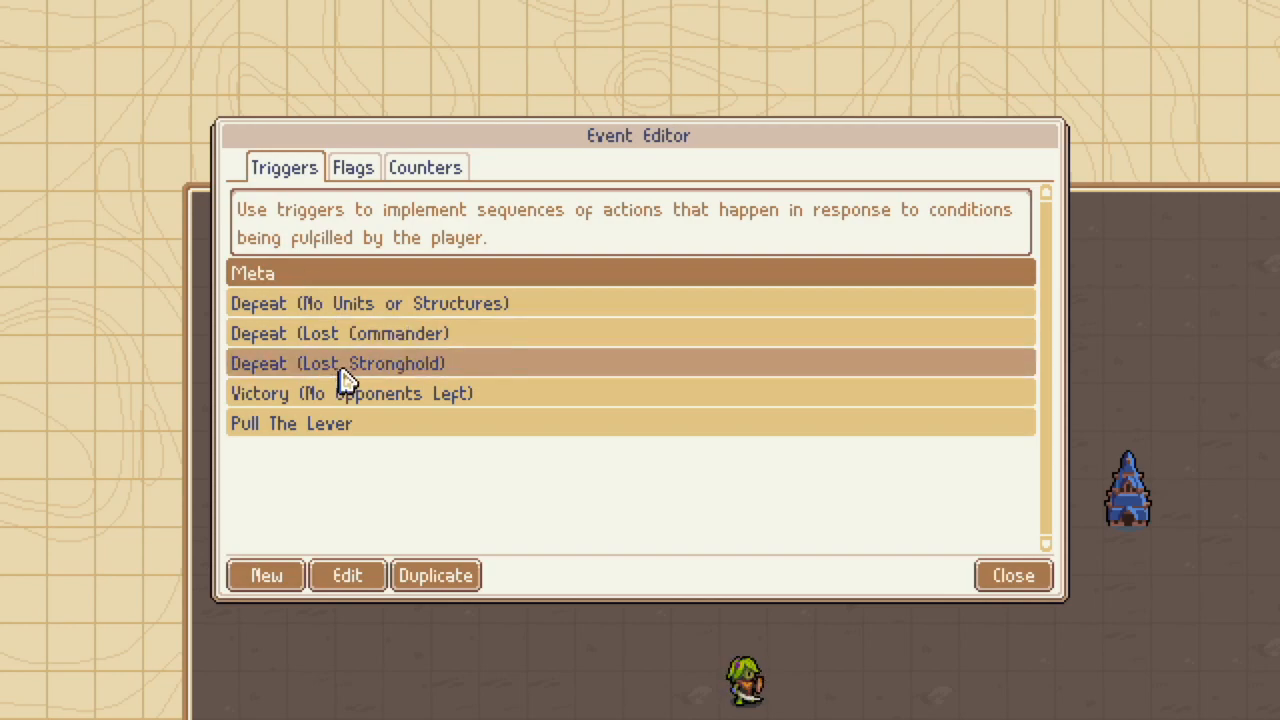
Review the conditions of the Pull The Lever trigger and return to the map.
{"action": "left_click", "coordinate": [338, 423]}
{"action": "left_click", "coordinate": [375, 590]}
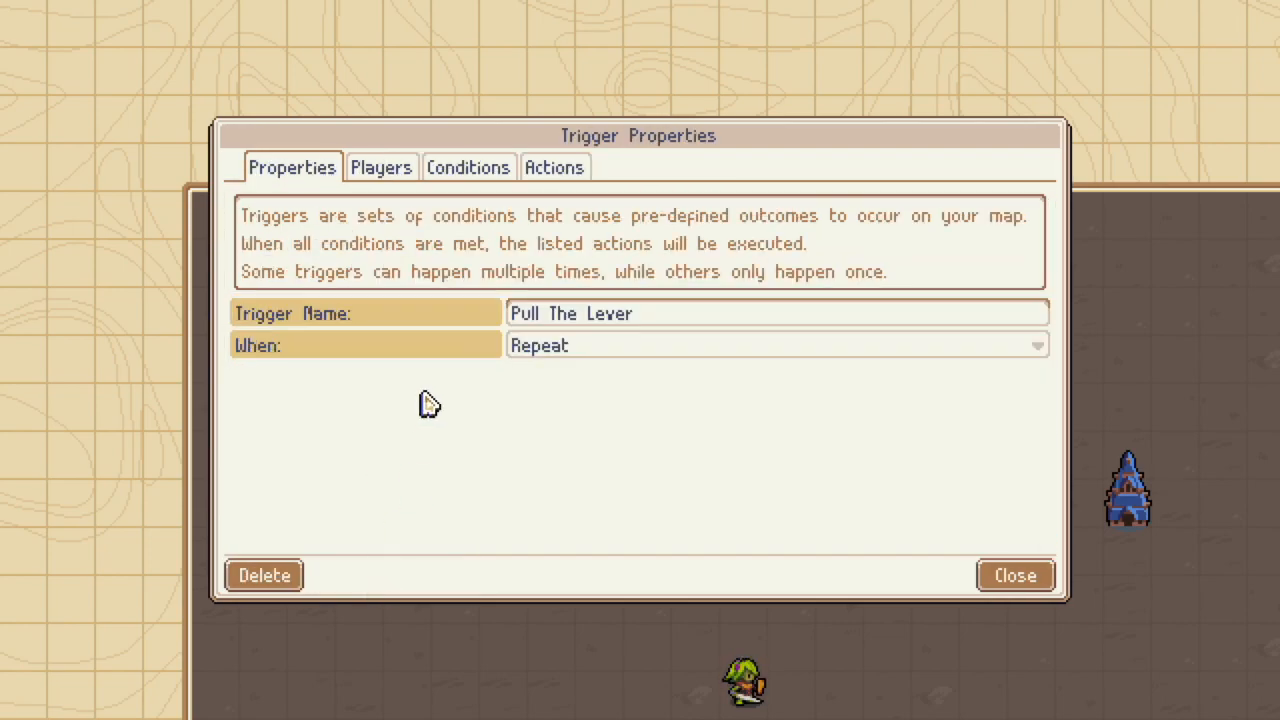
{"action": "left_click", "coordinate": [465, 178]}
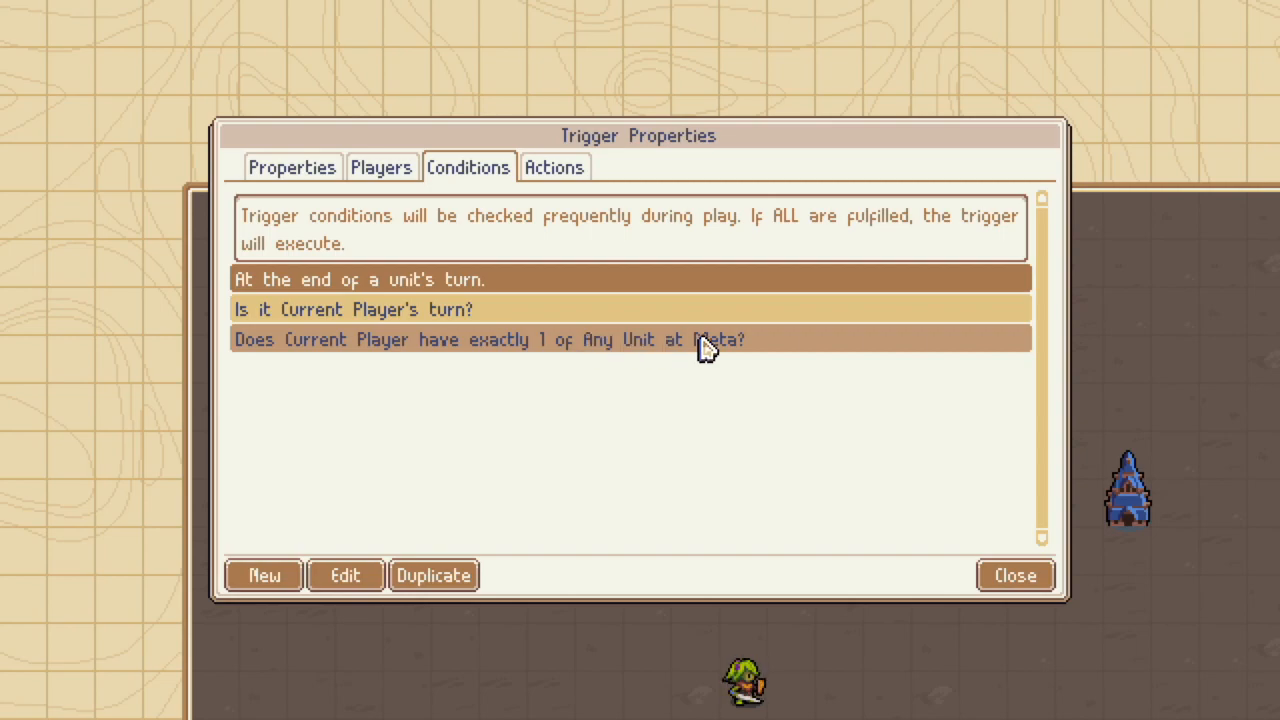
{"action": "left_click", "coordinate": [1006, 578]}
{"action": "left_click", "coordinate": [996, 584]}
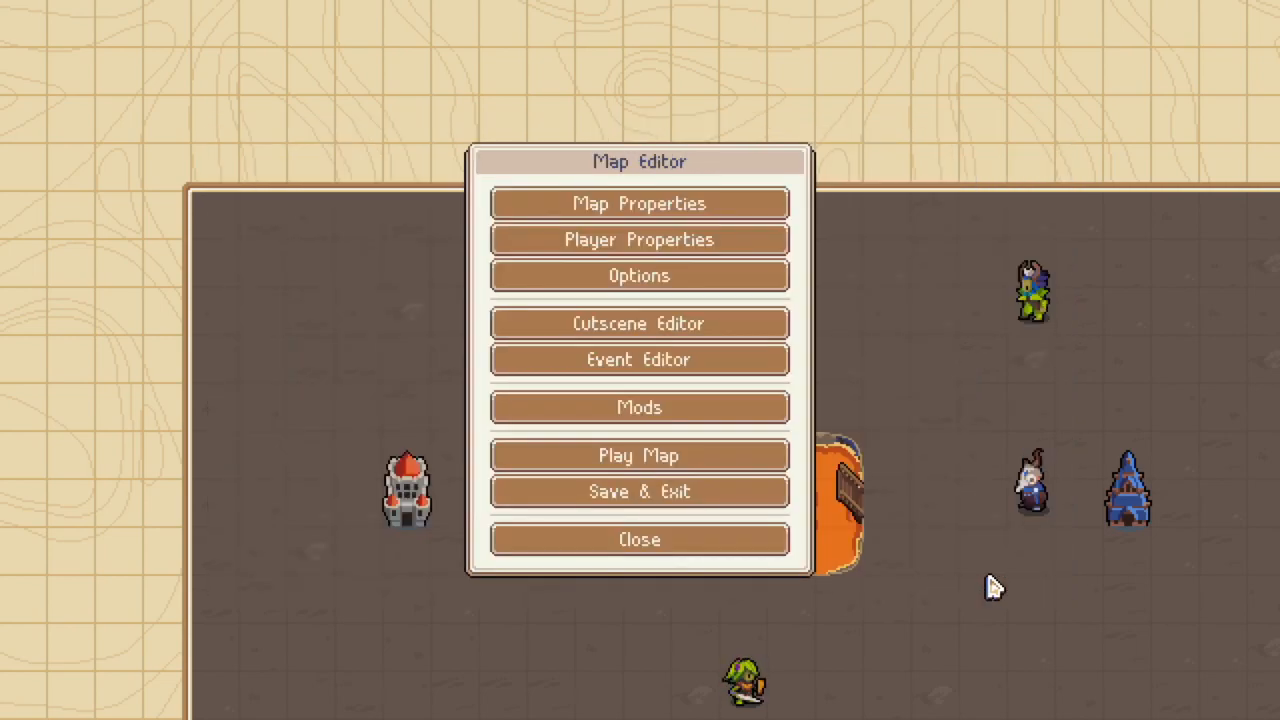
{"action": "left_click", "coordinate": [748, 540]}
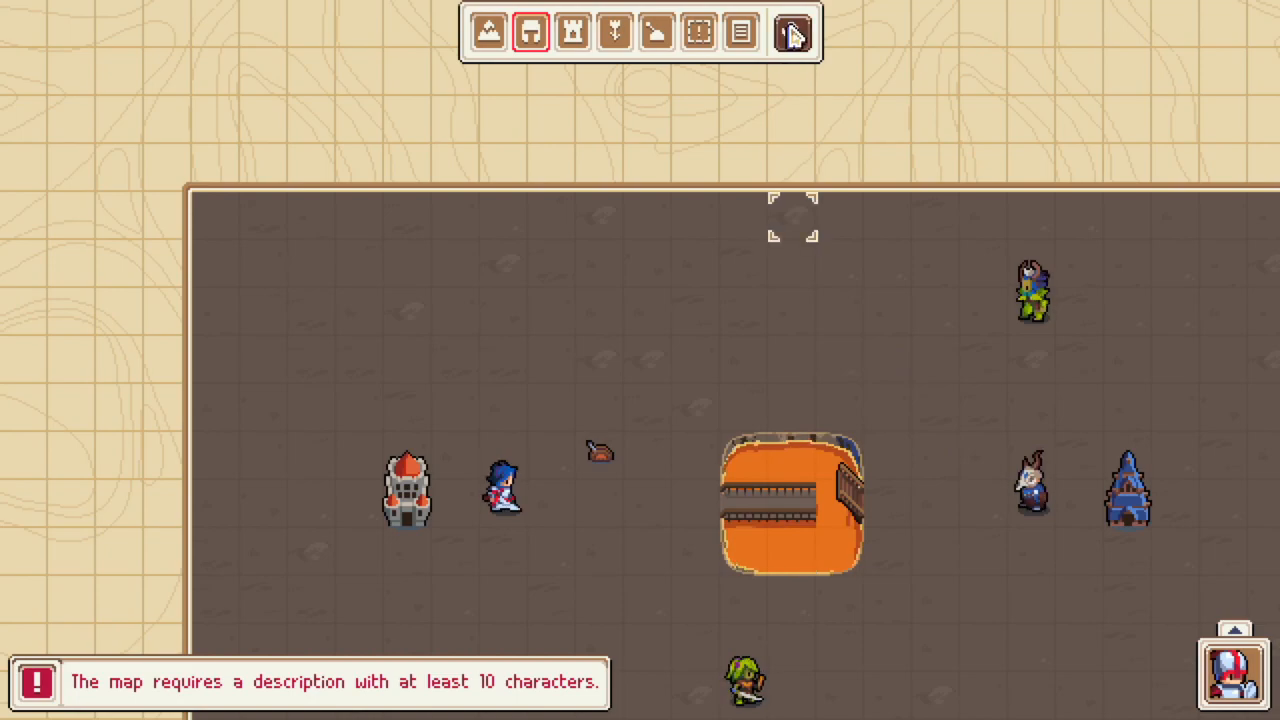
Open the event editor and create a new counter.
{"action": "left_click", "coordinate": [793, 35]}
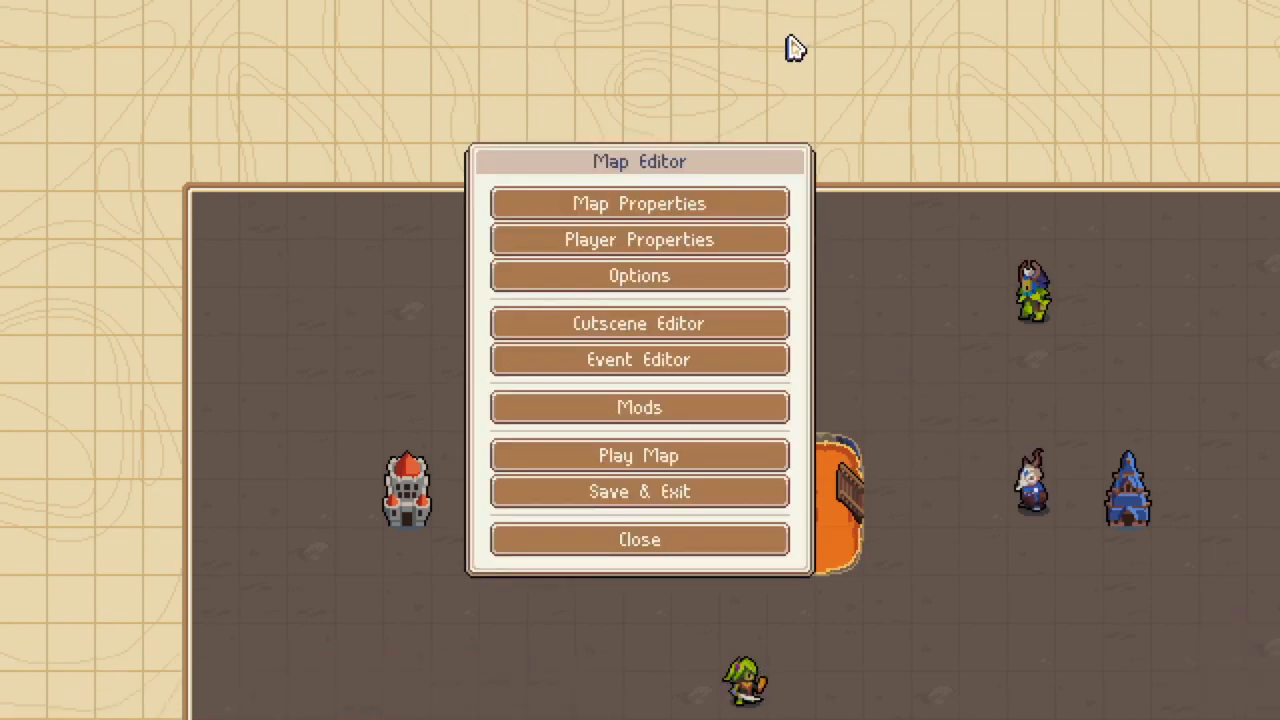
{"action": "left_click", "coordinate": [668, 366]}
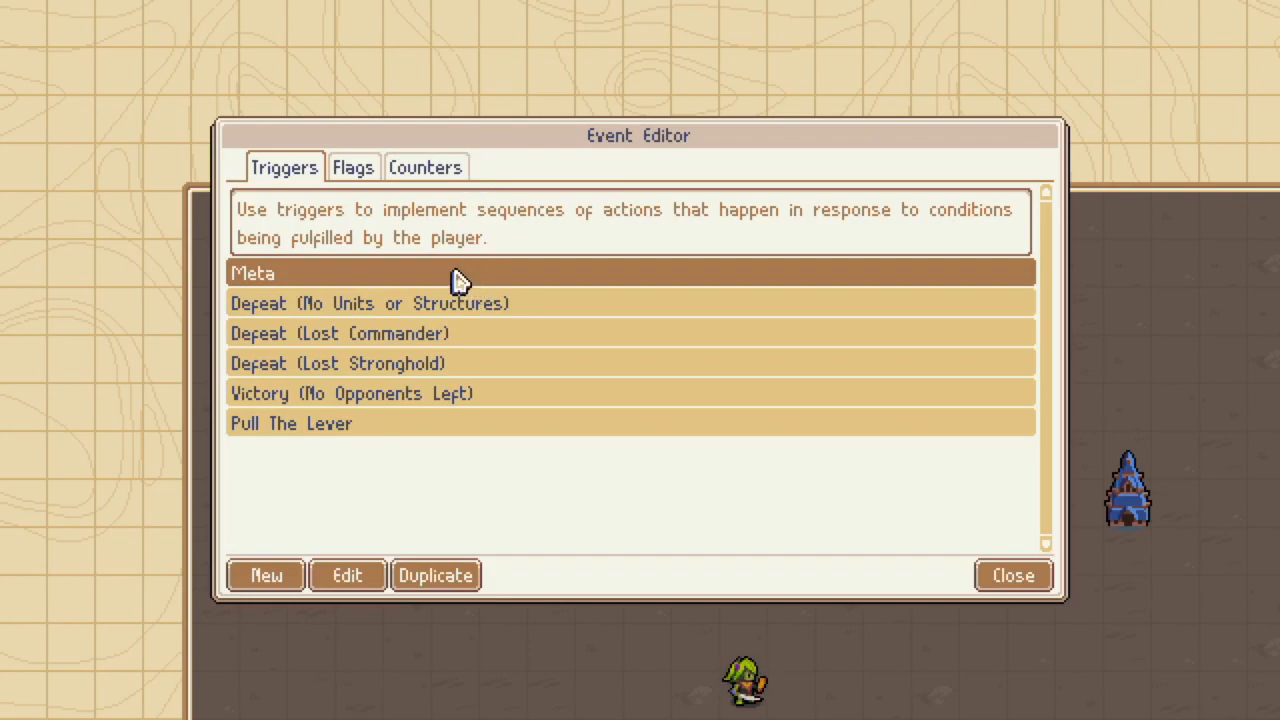
{"action": "left_click", "coordinate": [407, 178]}
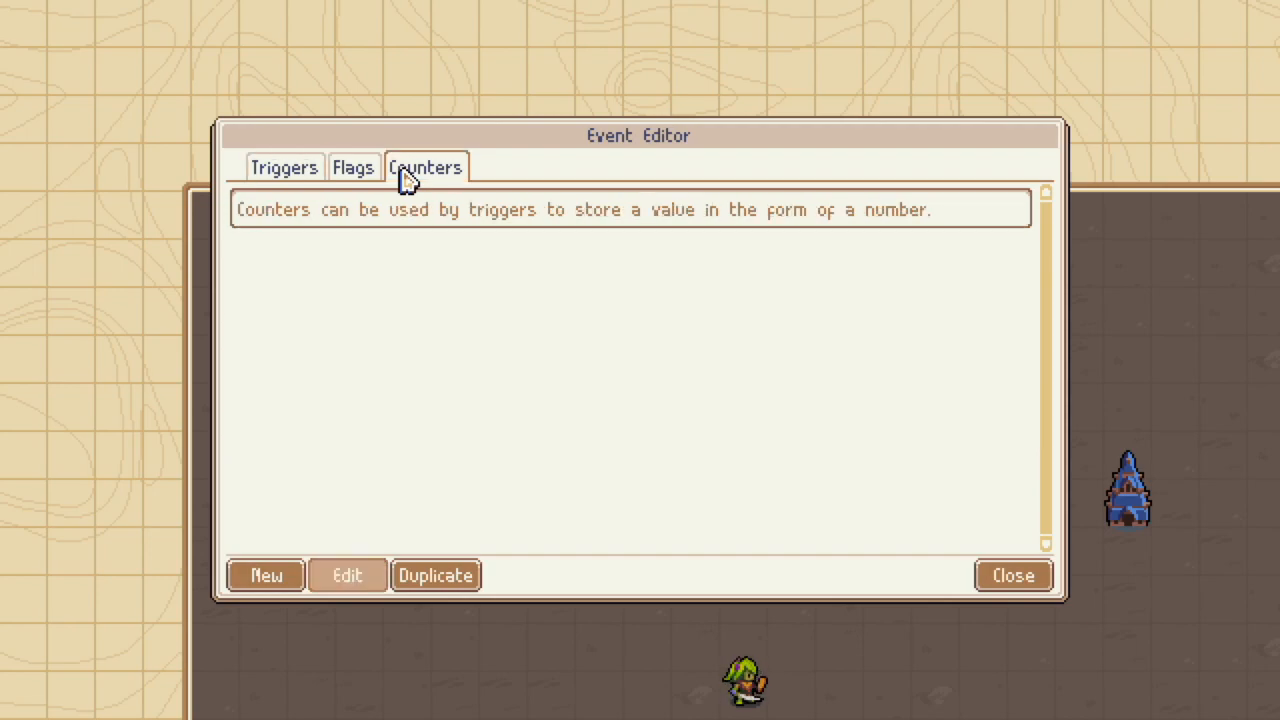
{"action": "left_click", "coordinate": [285, 580]}
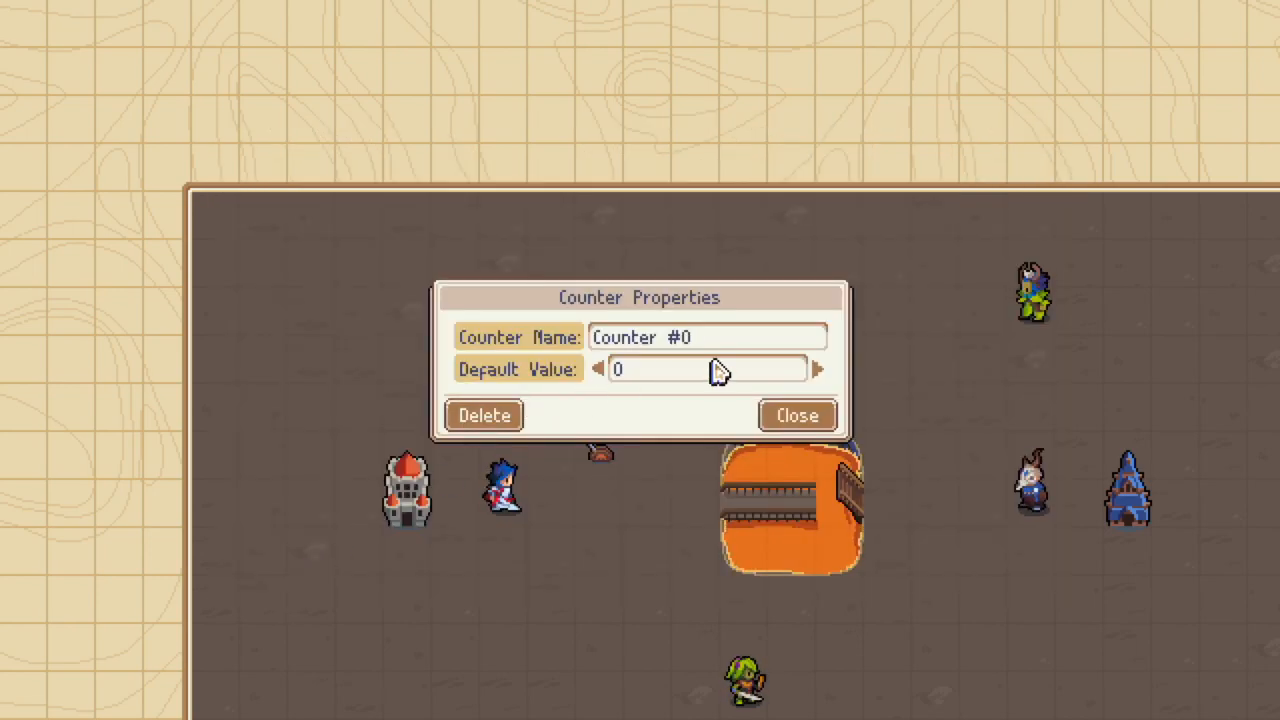
Name the new counter "Unit Is Fucking Dying" and keep its default value.
{"action": "left_click", "coordinate": [749, 336]}
{"action": "key", "text": "BackSpace"}
{"action": "key", "text": "BackSpace"}
{"action": "key", "text": "BackSpace"}
{"action": "key", "text": "BackSpace"}
{"action": "key", "text": "BackSpace"}
{"action": "key", "text": "BackSpace"}
{"action": "key", "text": "BackSpace"}
{"action": "key", "text": "BackSpace"}
{"action": "key", "text": "BackSpace"}
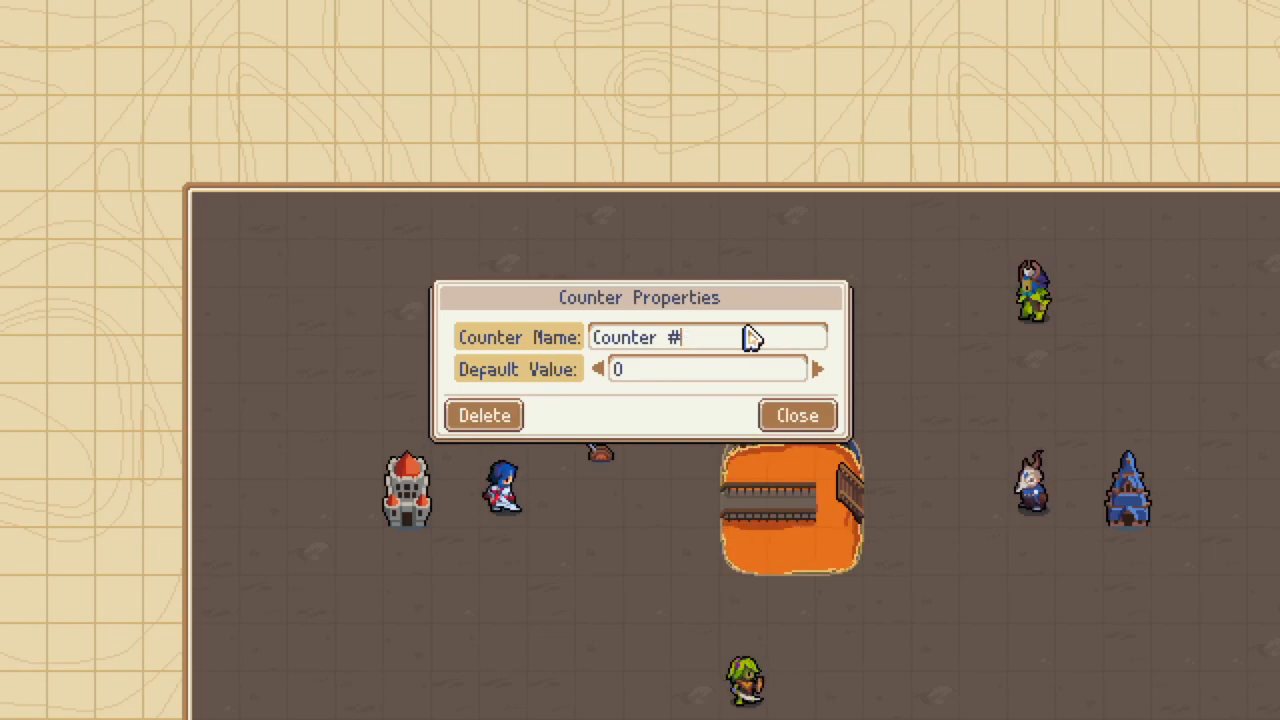
{"action": "key", "text": "BackSpace"}
{"action": "type", "text": "Uni"}
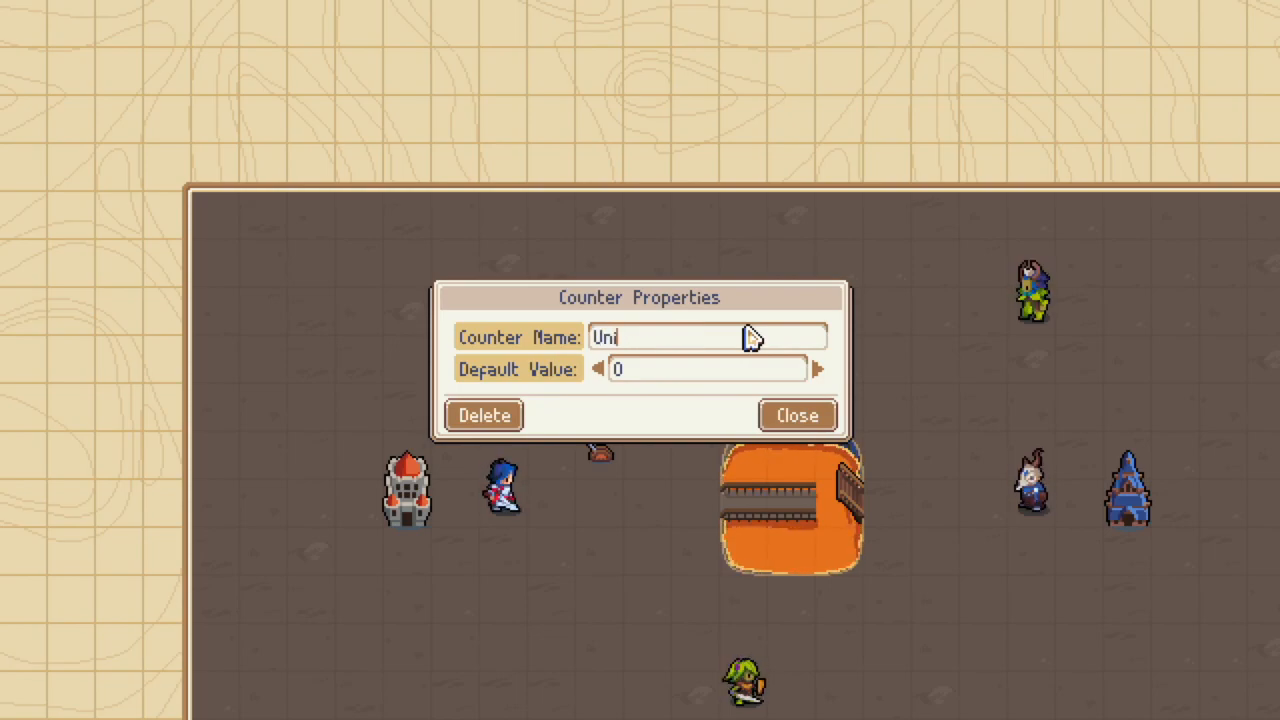
{"action": "type", "text": "t Is FUcki"}
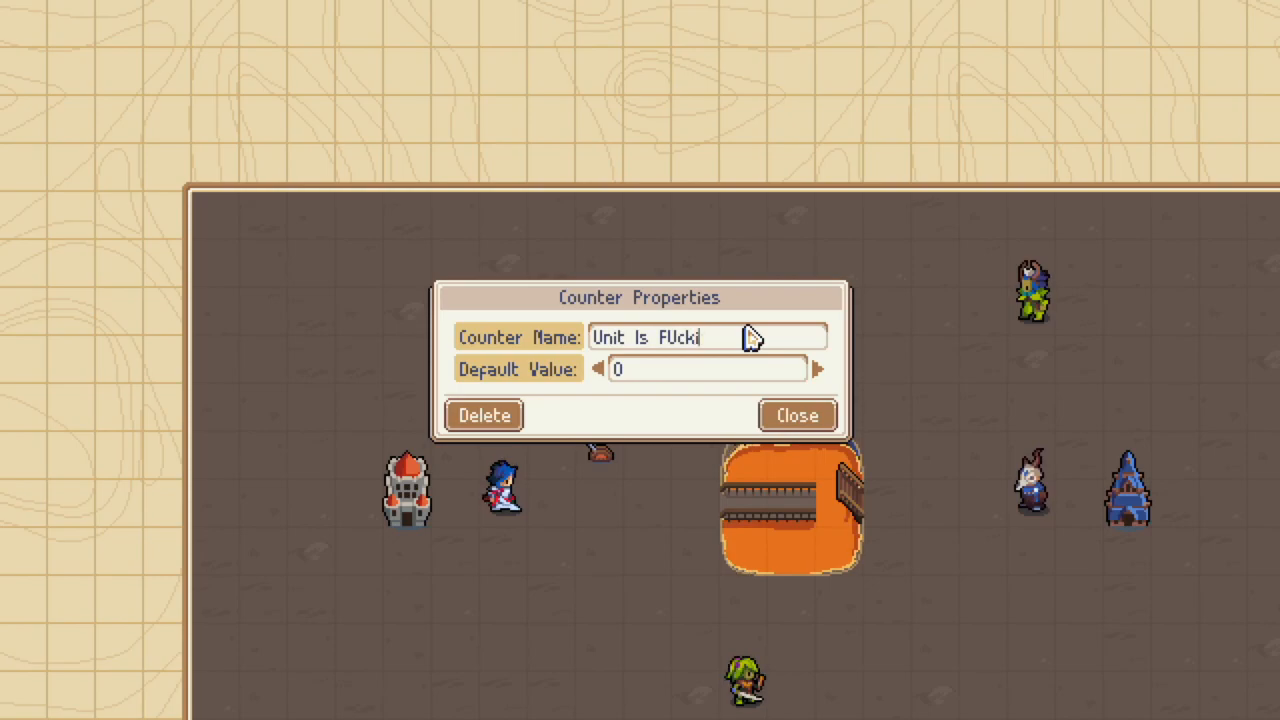
{"action": "type", "text": "ng Dying"}
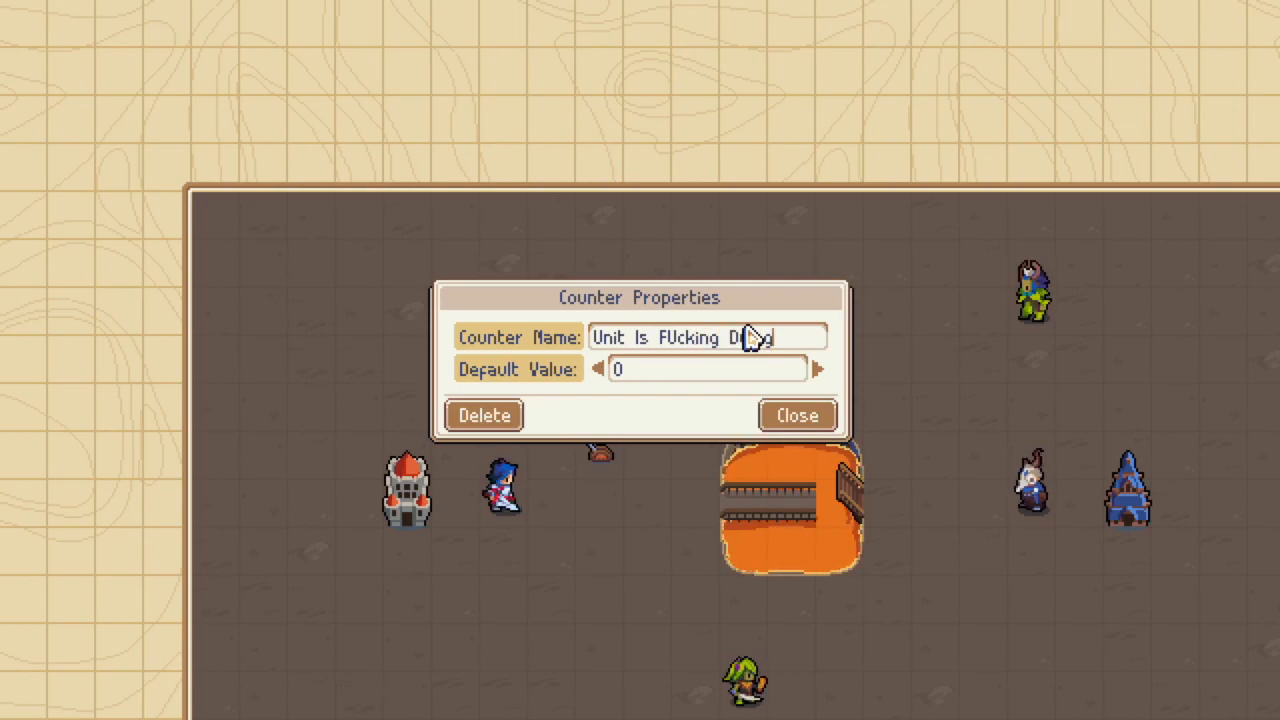
{"action": "left_click", "coordinate": [679, 341]}
{"action": "key", "text": "BackSpace"}
{"action": "type", "text": "u"}
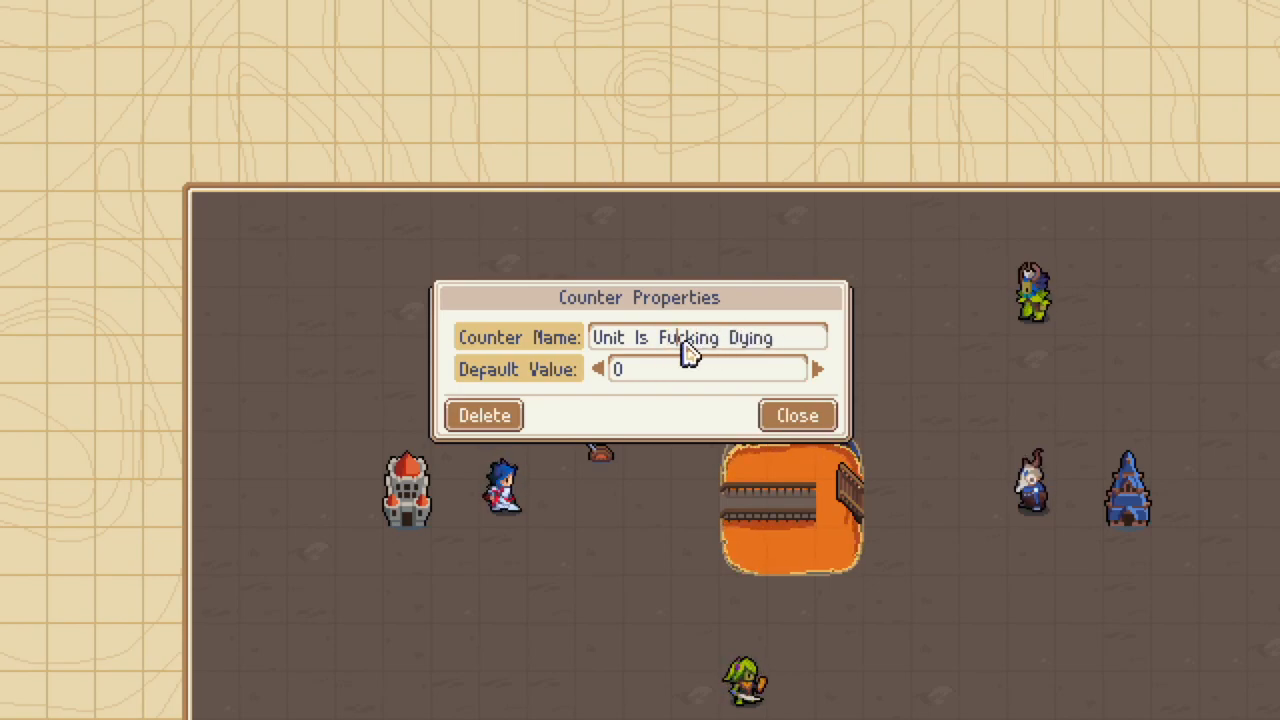
{"action": "left_click", "coordinate": [786, 417]}
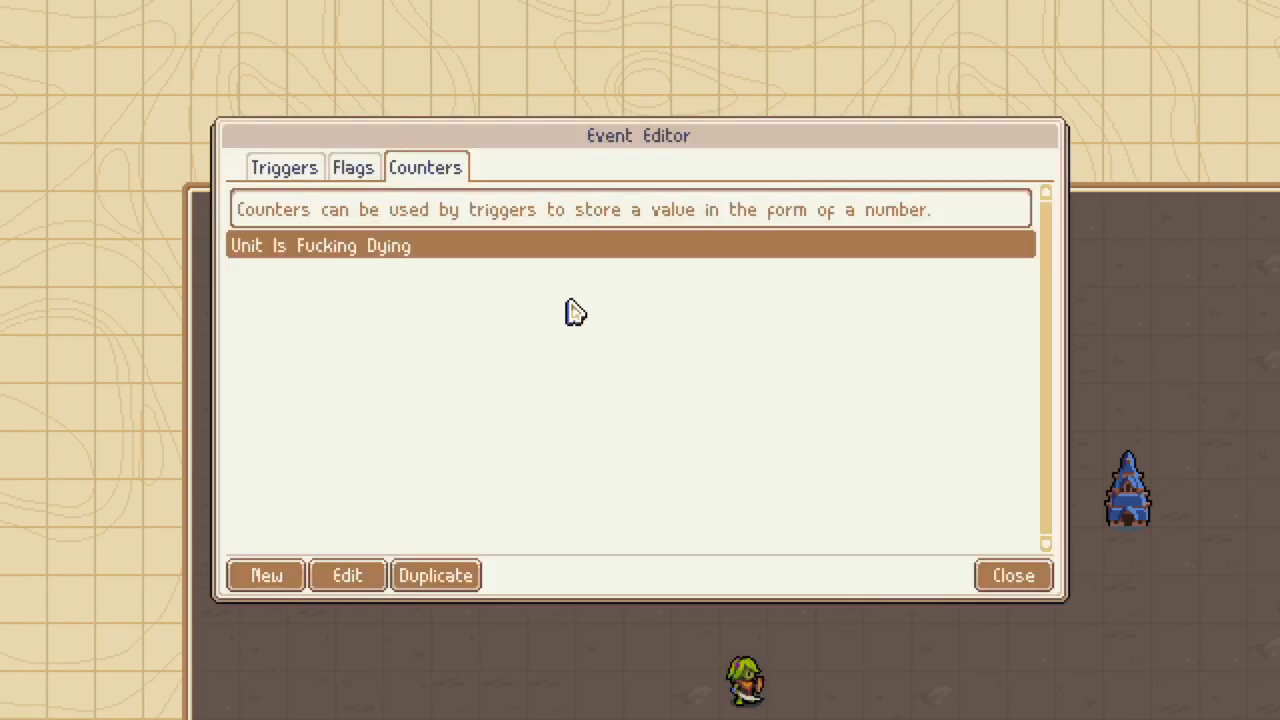
Add a Data: Modify Counter action to the Defeat (No Units or Structures) trigger.
{"action": "left_click", "coordinate": [356, 172]}
{"action": "left_click", "coordinate": [286, 174]}
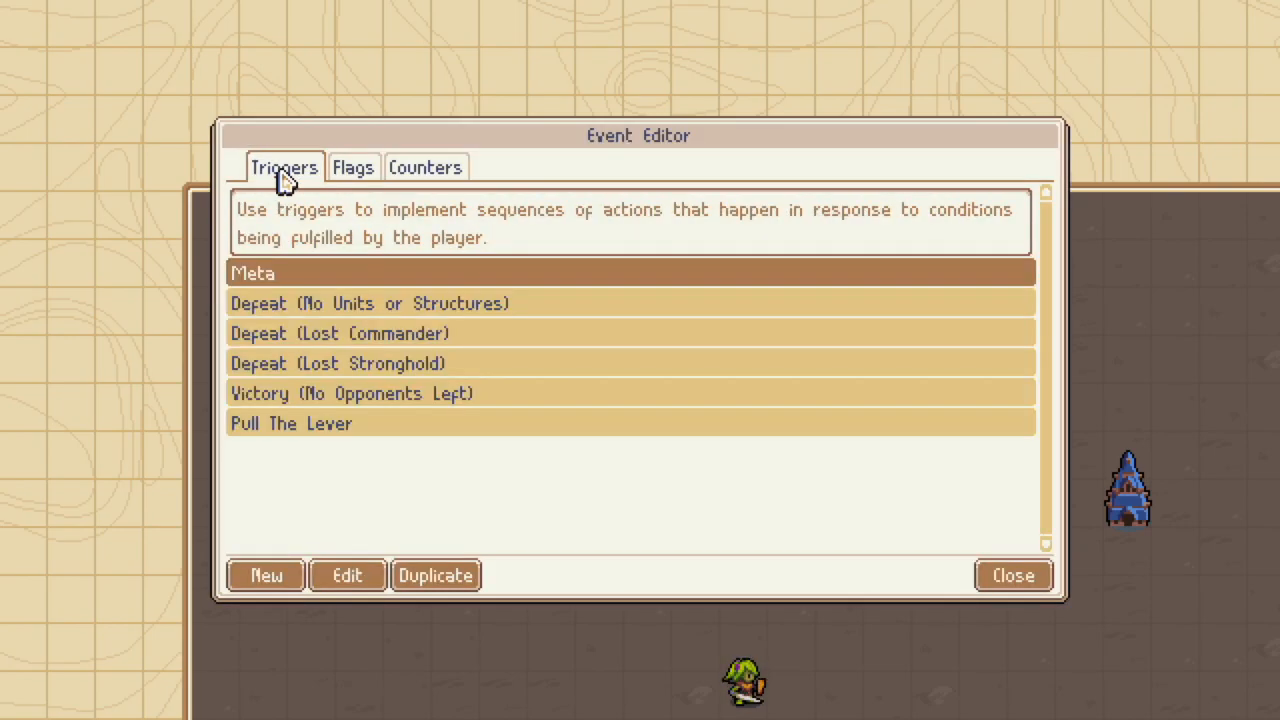
{"action": "left_click", "coordinate": [340, 310]}
{"action": "left_click", "coordinate": [347, 575]}
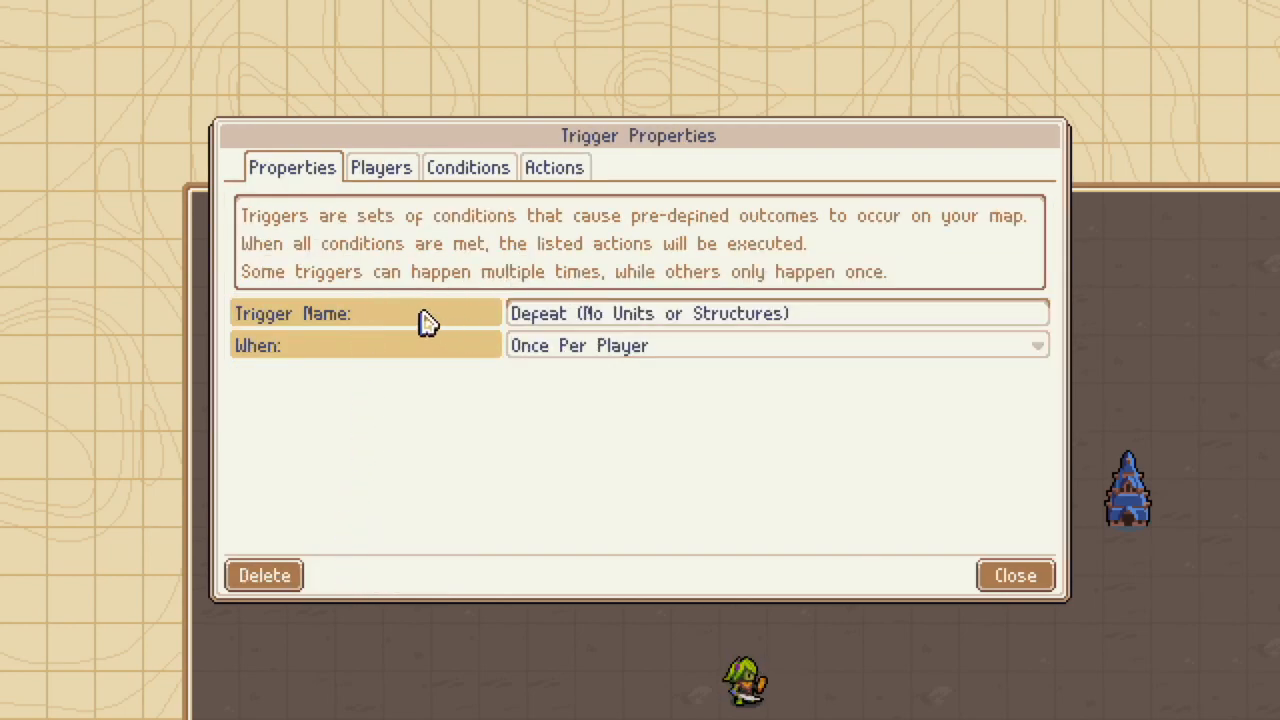
{"action": "left_click", "coordinate": [566, 170]}
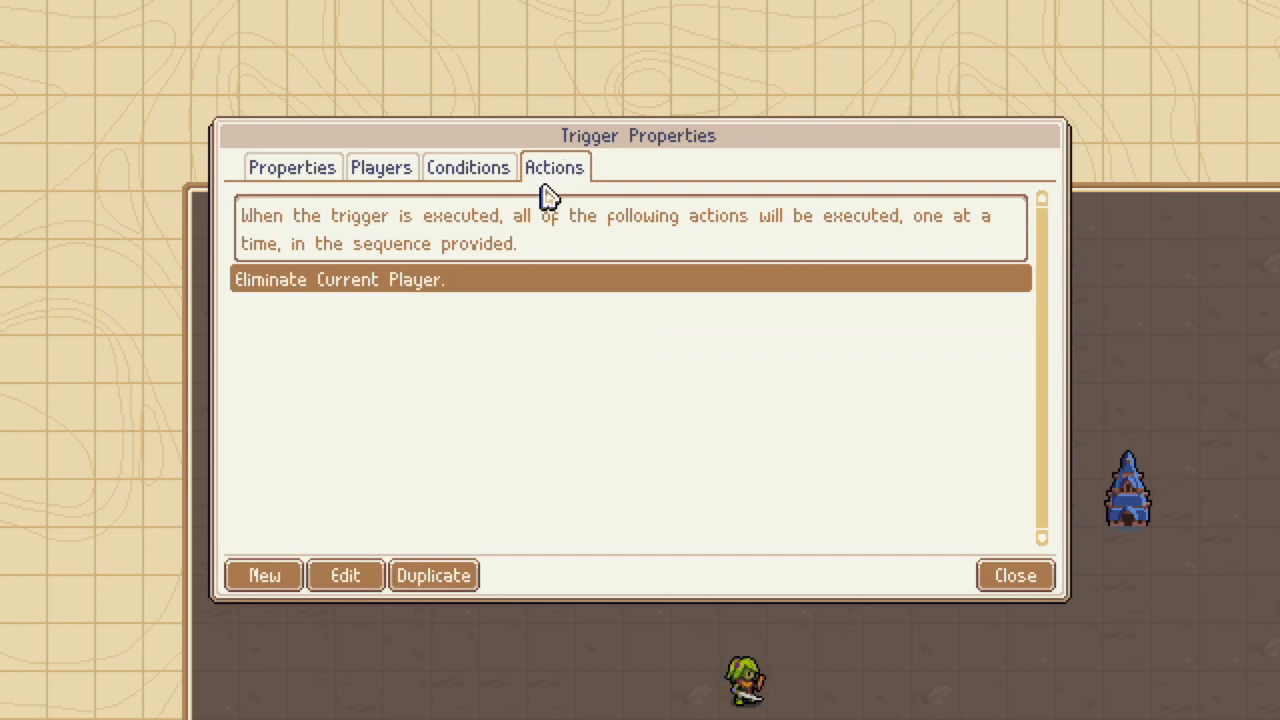
{"action": "left_click", "coordinate": [270, 575]}
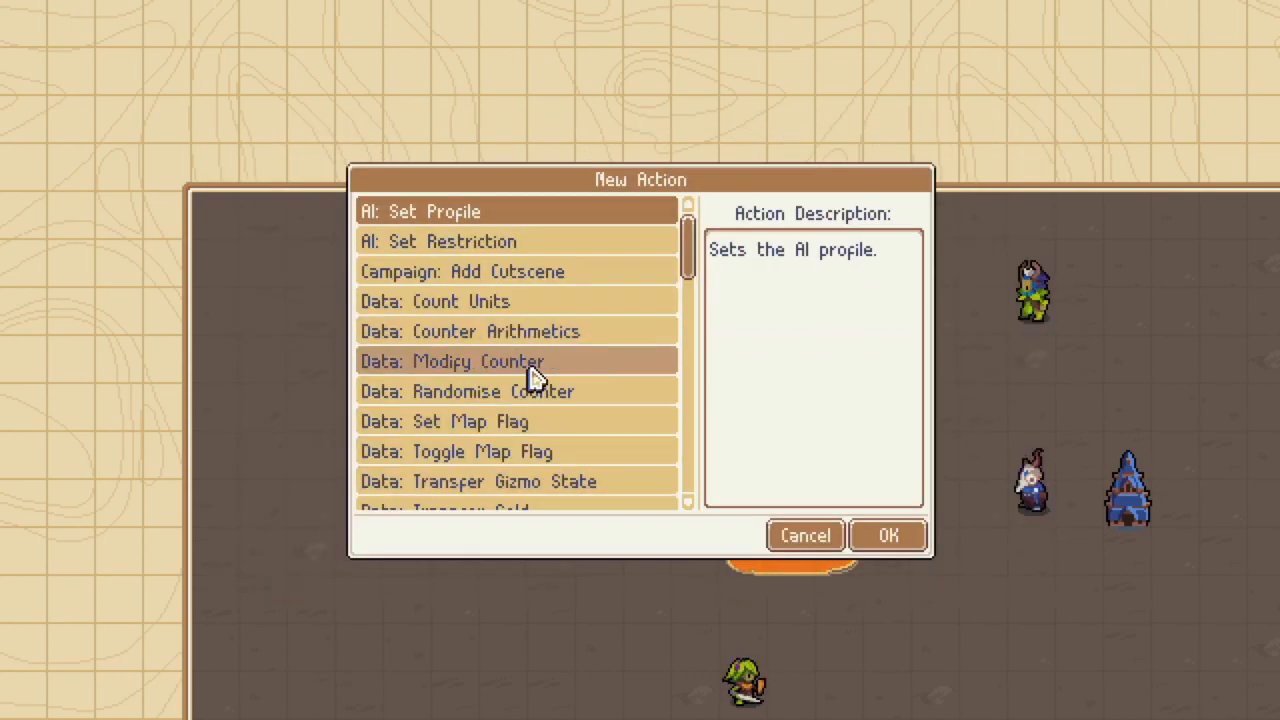
{"action": "scroll", "coordinate": [540, 370], "scroll_direction": "down", "scroll_amount": 2}
{"action": "scroll", "coordinate": [545, 374], "scroll_direction": "down", "scroll_amount": 1}
{"action": "scroll", "coordinate": [543, 368], "scroll_direction": "up", "scroll_amount": 2}
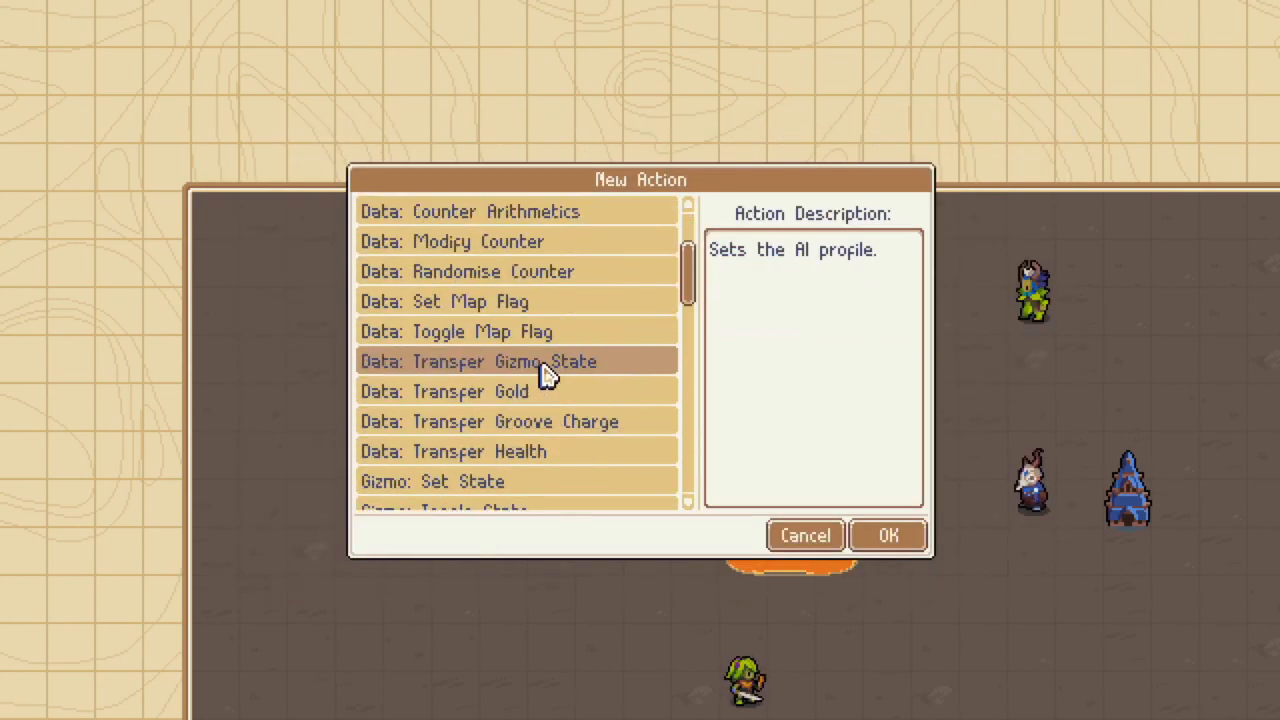
{"action": "left_click", "coordinate": [503, 242]}
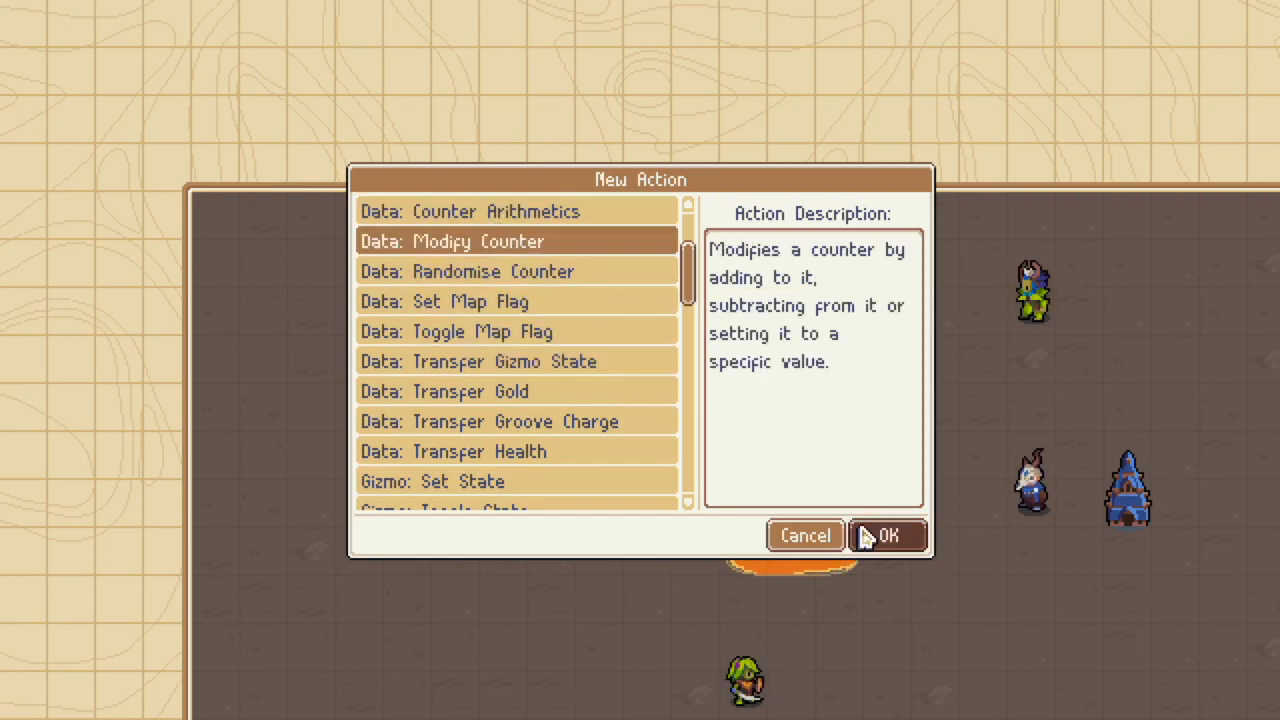
{"action": "left_click", "coordinate": [874, 545]}
Make the No Units or Structures counter action add 2 to Unit Is Fucking Dying and place it before Eliminate Current Player.
{"action": "left_click", "coordinate": [617, 401]}
{"action": "left_click", "coordinate": [601, 459]}
{"action": "left_click", "coordinate": [591, 431]}
{"action": "key", "text": "BackSpace"}
{"action": "type", "text": "2"}
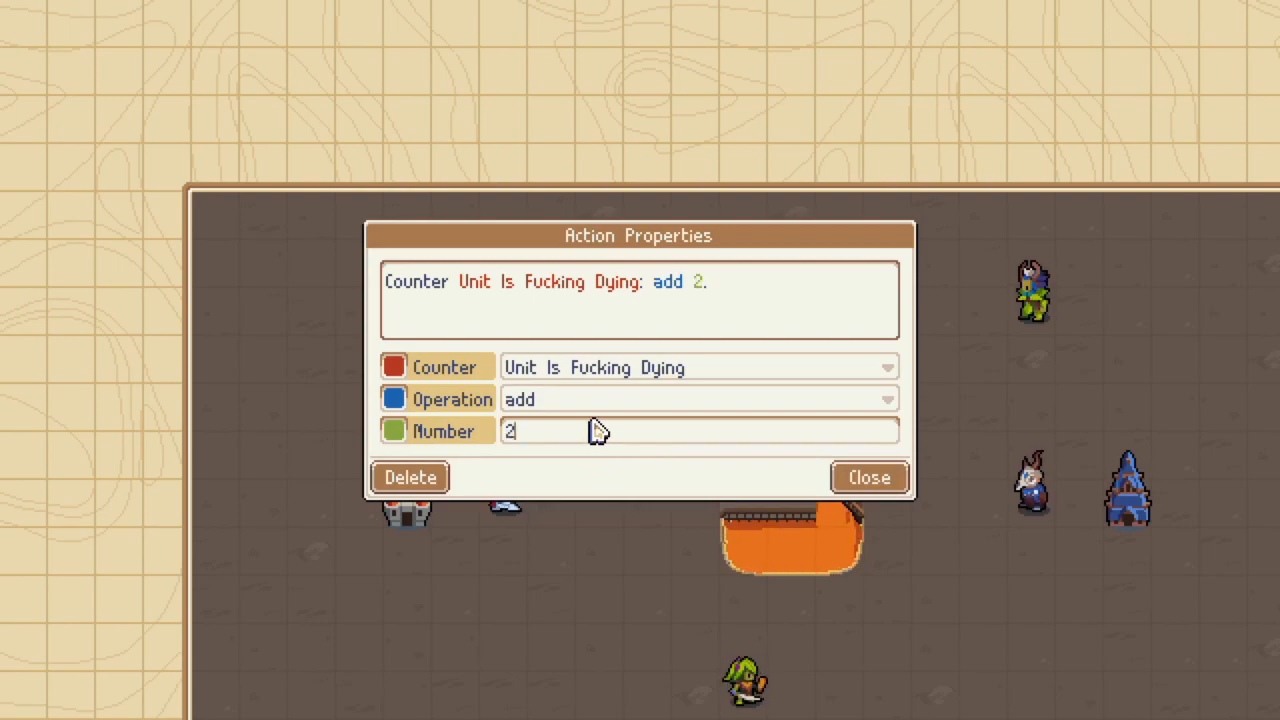
{"action": "left_click", "coordinate": [886, 484]}
{"action": "left_click_drag", "start_coordinate": [482, 325], "coordinate": [462, 293]}
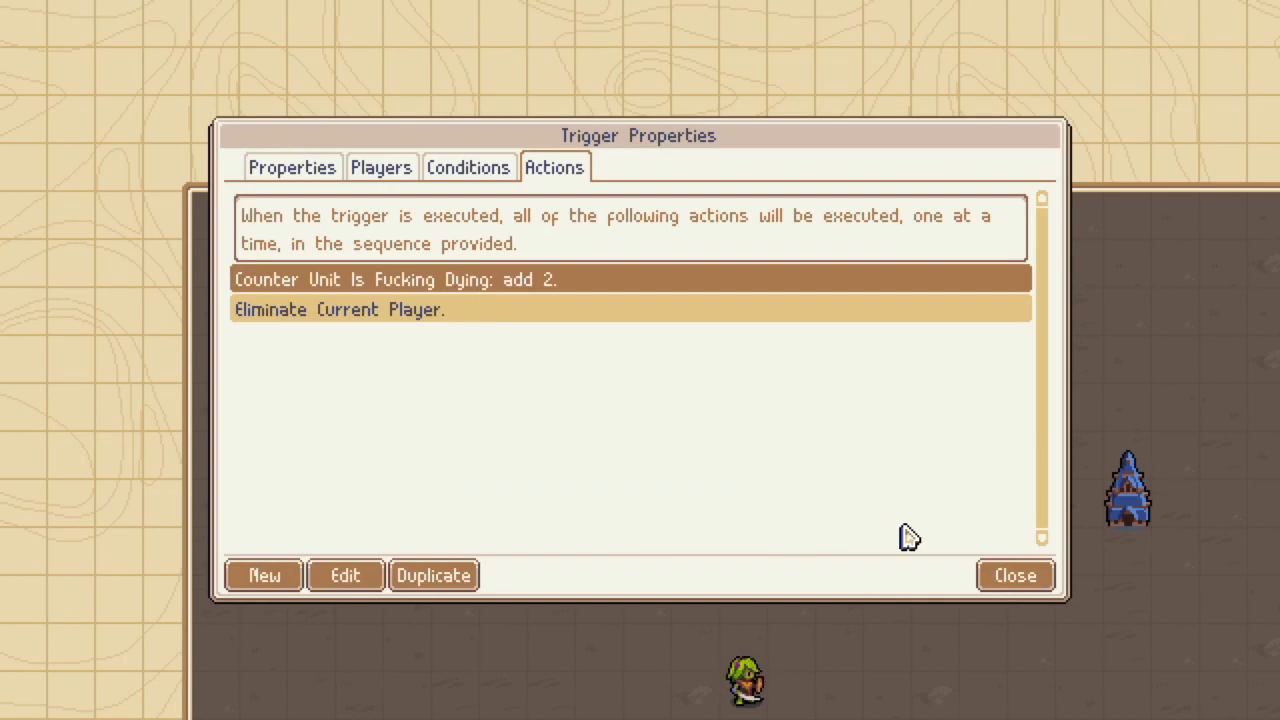
{"action": "left_click", "coordinate": [1015, 576]}
Add a Data: Modify Counter action to the Defeat (Lost Commander) trigger.
{"action": "left_click", "coordinate": [586, 336]}
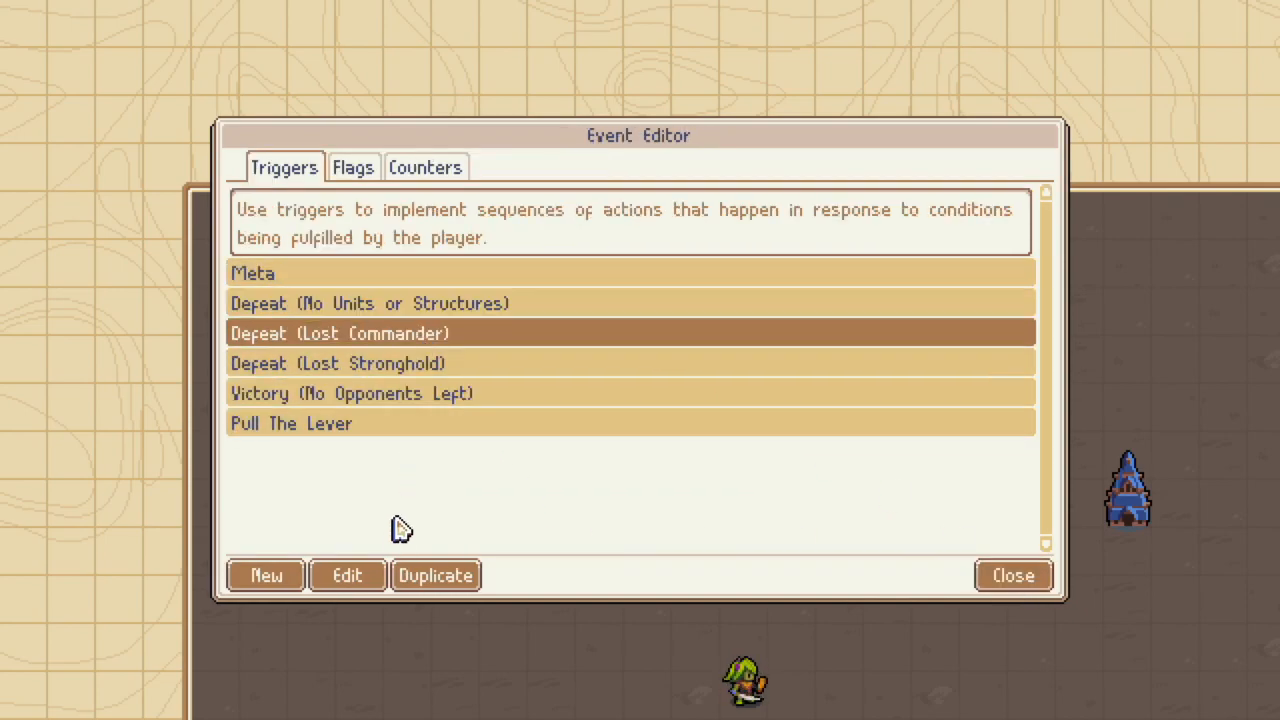
{"action": "left_click", "coordinate": [352, 580]}
{"action": "left_click", "coordinate": [552, 170]}
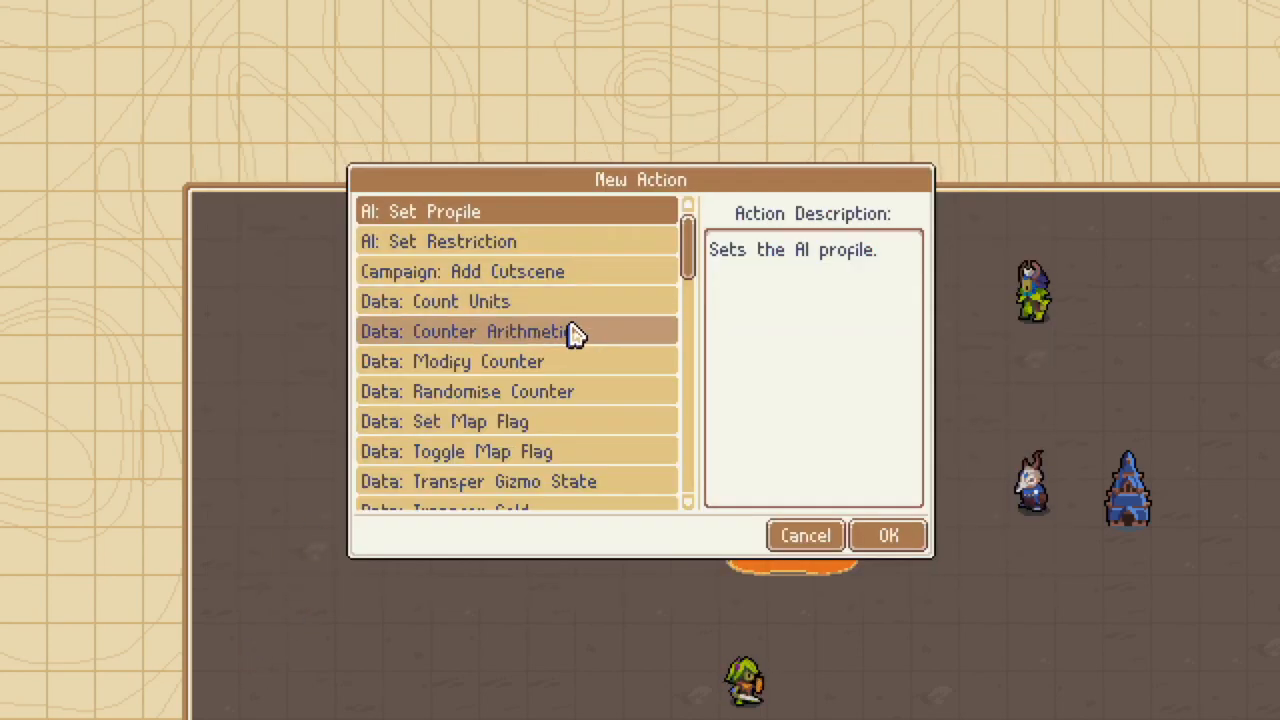
{"action": "left_click", "coordinate": [555, 361]}
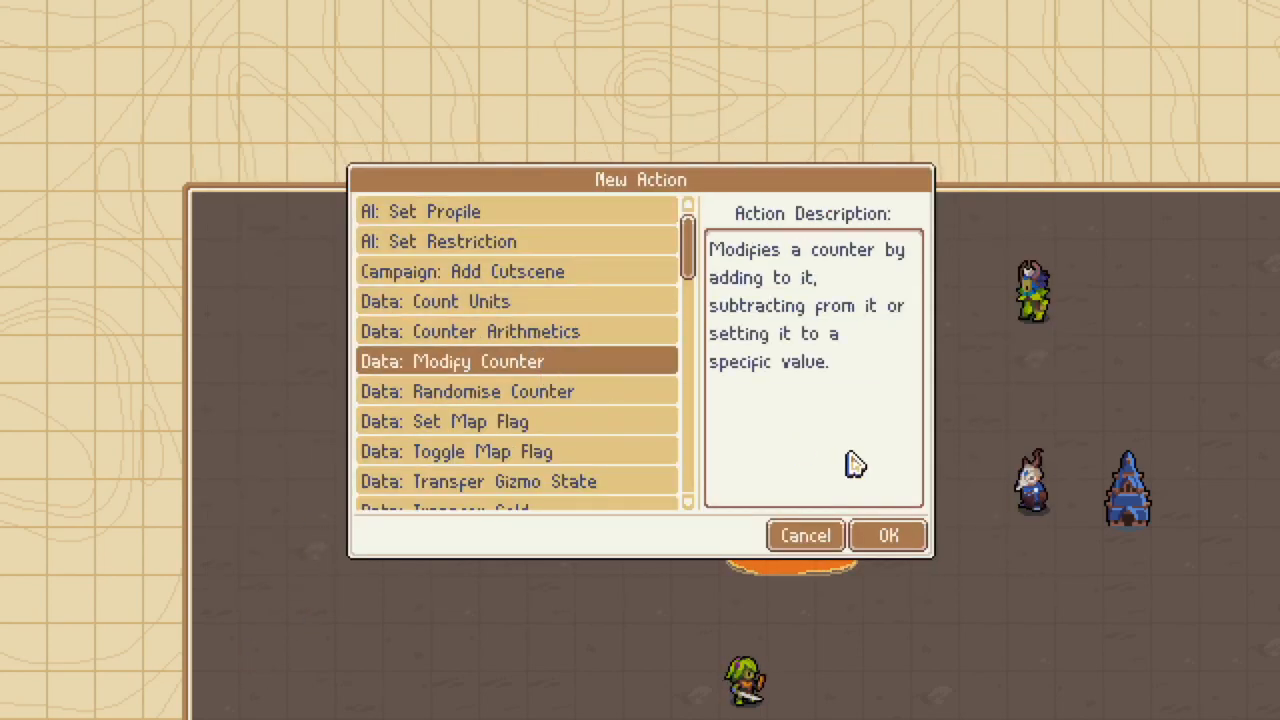
{"action": "left_click", "coordinate": [898, 546]}
Make the Lost Commander counter action add 2 to Unit Is Fucking Dying and place it before Eliminate Current Player.
{"action": "left_click", "coordinate": [716, 378]}
{"action": "left_click", "coordinate": [700, 397]}
{"action": "left_click", "coordinate": [672, 403]}
{"action": "left_click", "coordinate": [606, 457]}
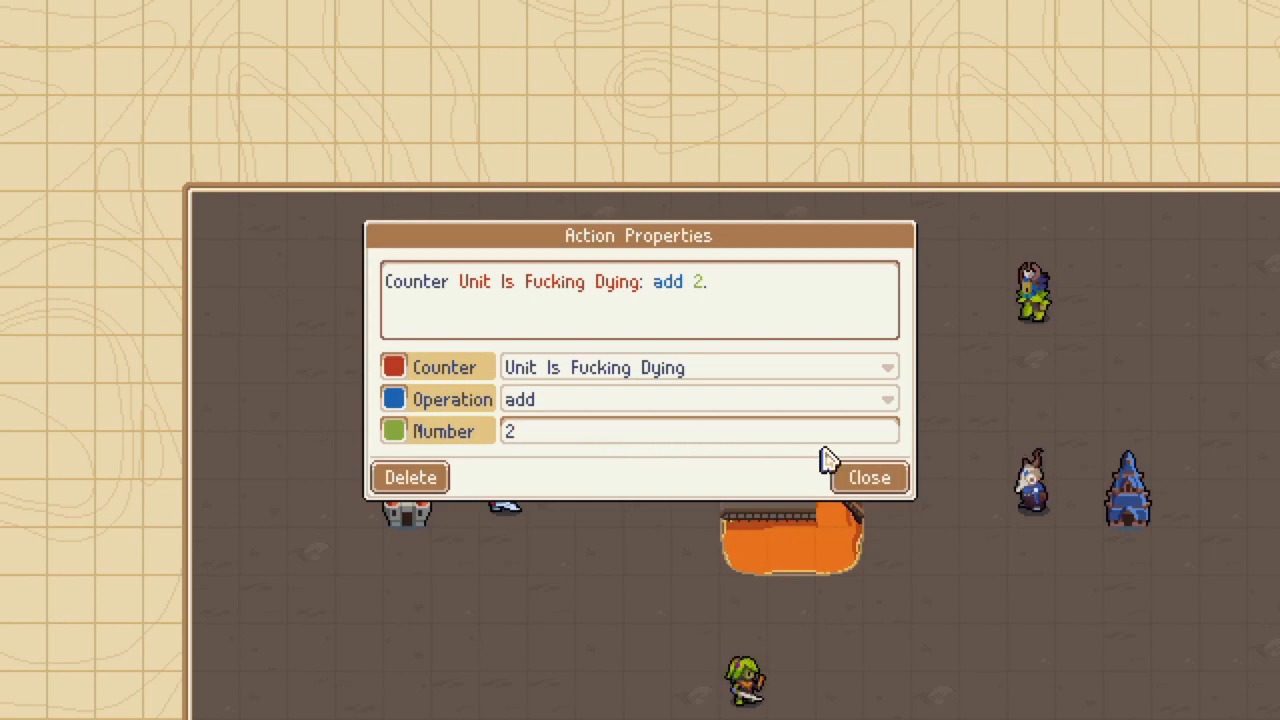
{"action": "left_click", "coordinate": [871, 488]}
{"action": "left_click_drag", "start_coordinate": [671, 330], "coordinate": [629, 278]}
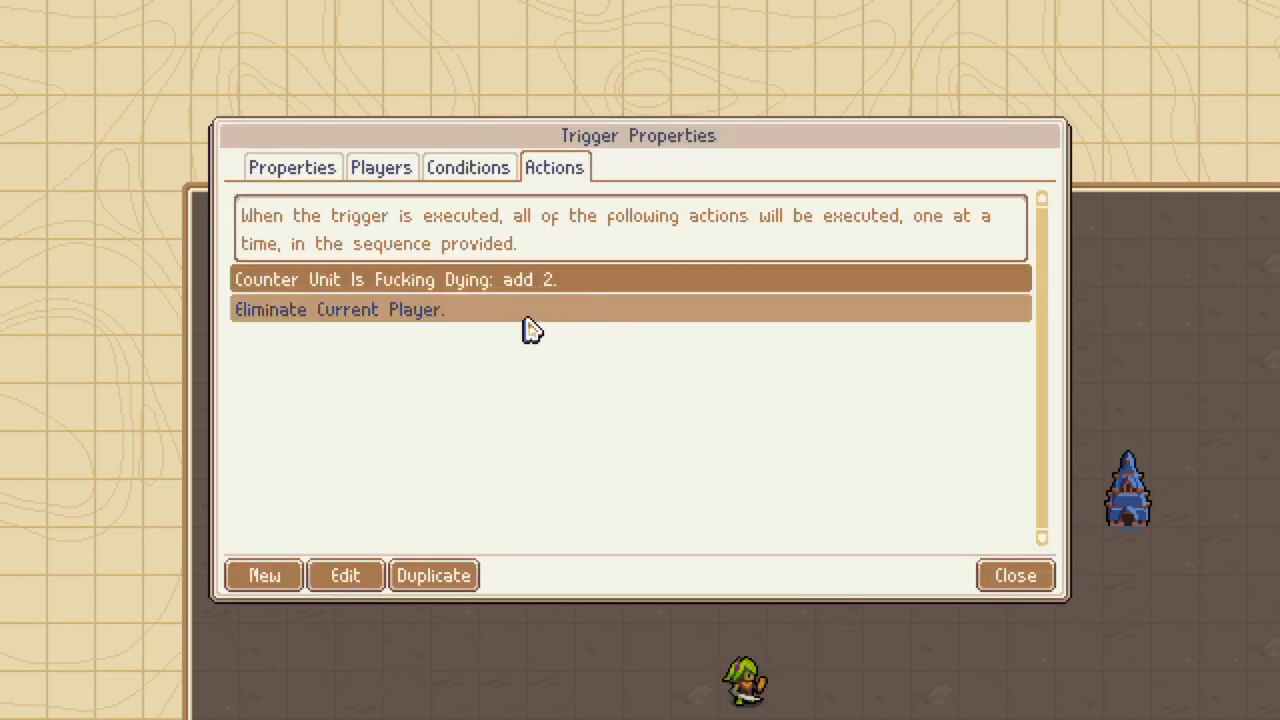
{"action": "left_click", "coordinate": [1006, 583]}
Add a Data: Modify Counter action to the Defeat (Lost Stronghold) trigger.
{"action": "left_click", "coordinate": [530, 366]}
{"action": "left_click", "coordinate": [350, 578]}
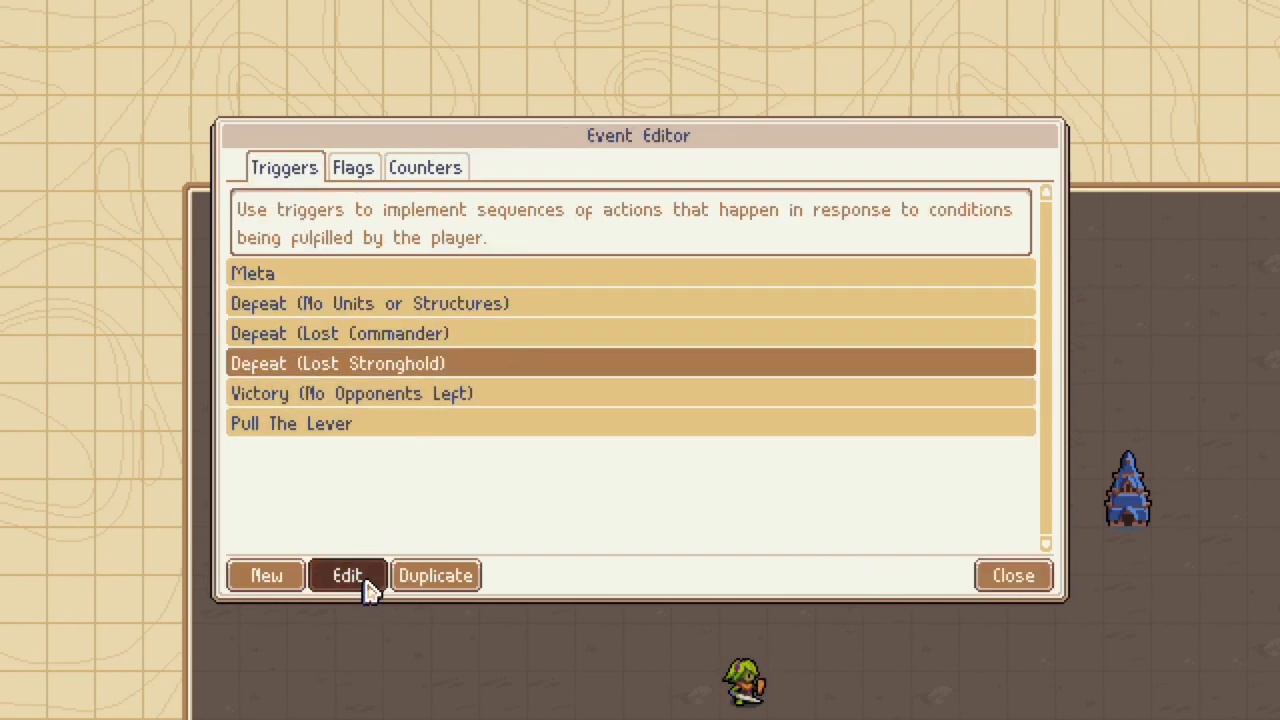
{"action": "left_click", "coordinate": [558, 170]}
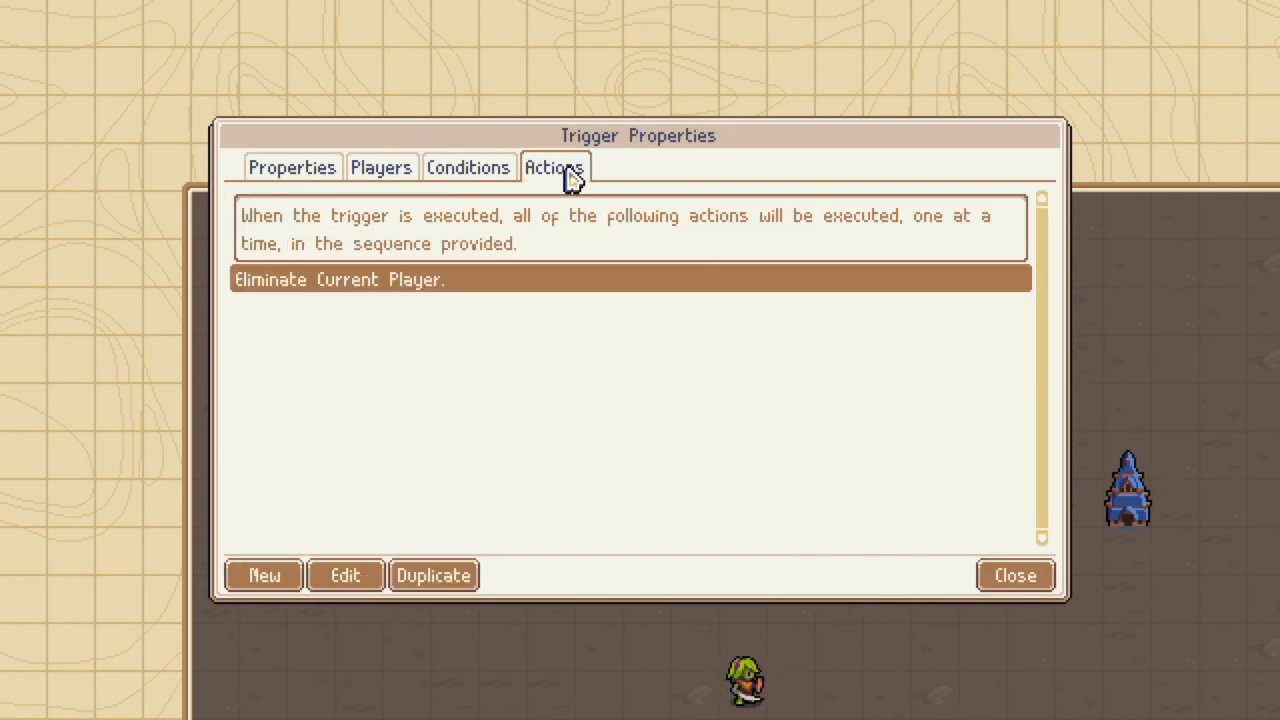
{"action": "left_click", "coordinate": [257, 586]}
{"action": "scroll", "coordinate": [531, 368], "scroll_direction": "down", "scroll_amount": 3}
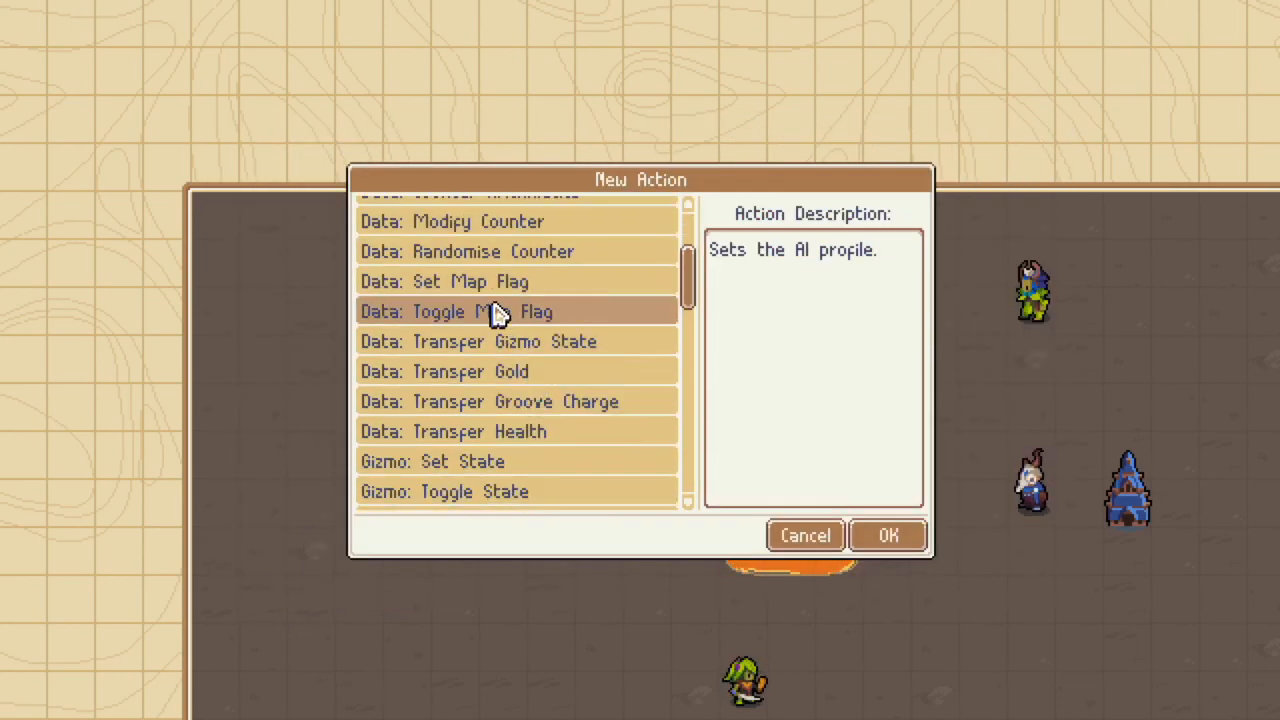
{"action": "scroll", "coordinate": [525, 360], "scroll_direction": "down", "scroll_amount": 2}
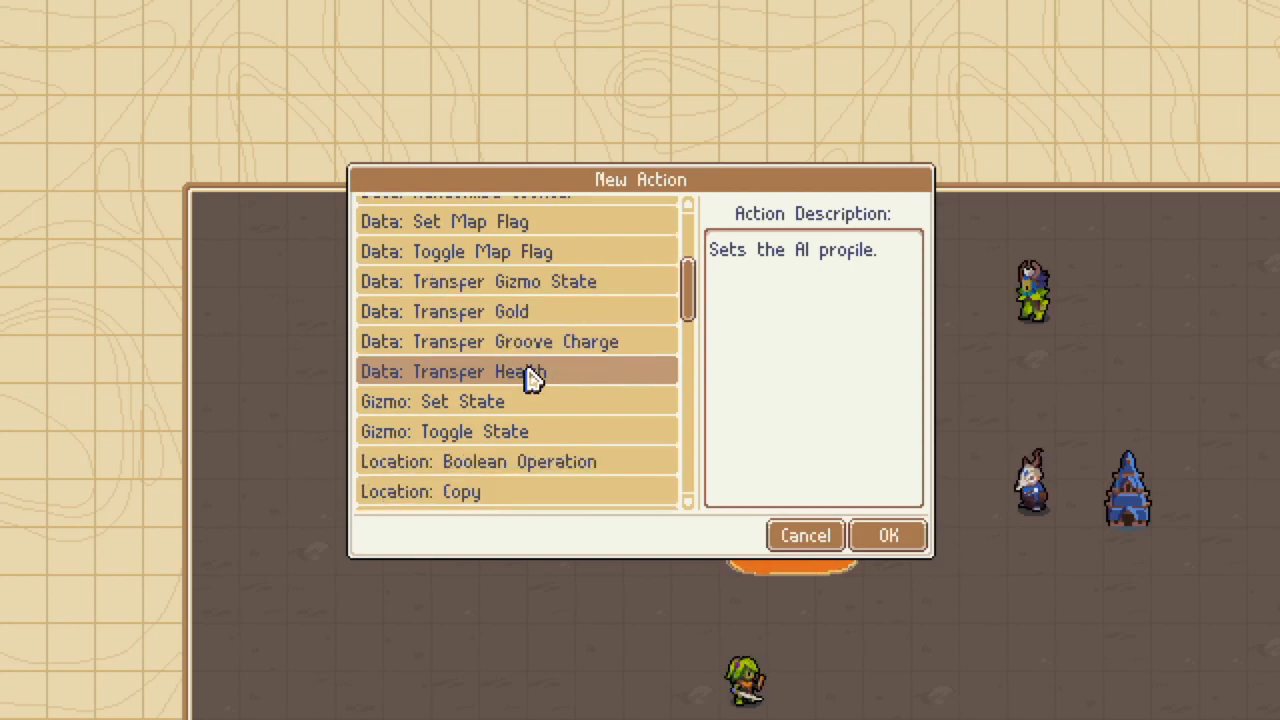
{"action": "scroll", "coordinate": [528, 397], "scroll_direction": "up", "scroll_amount": 3}
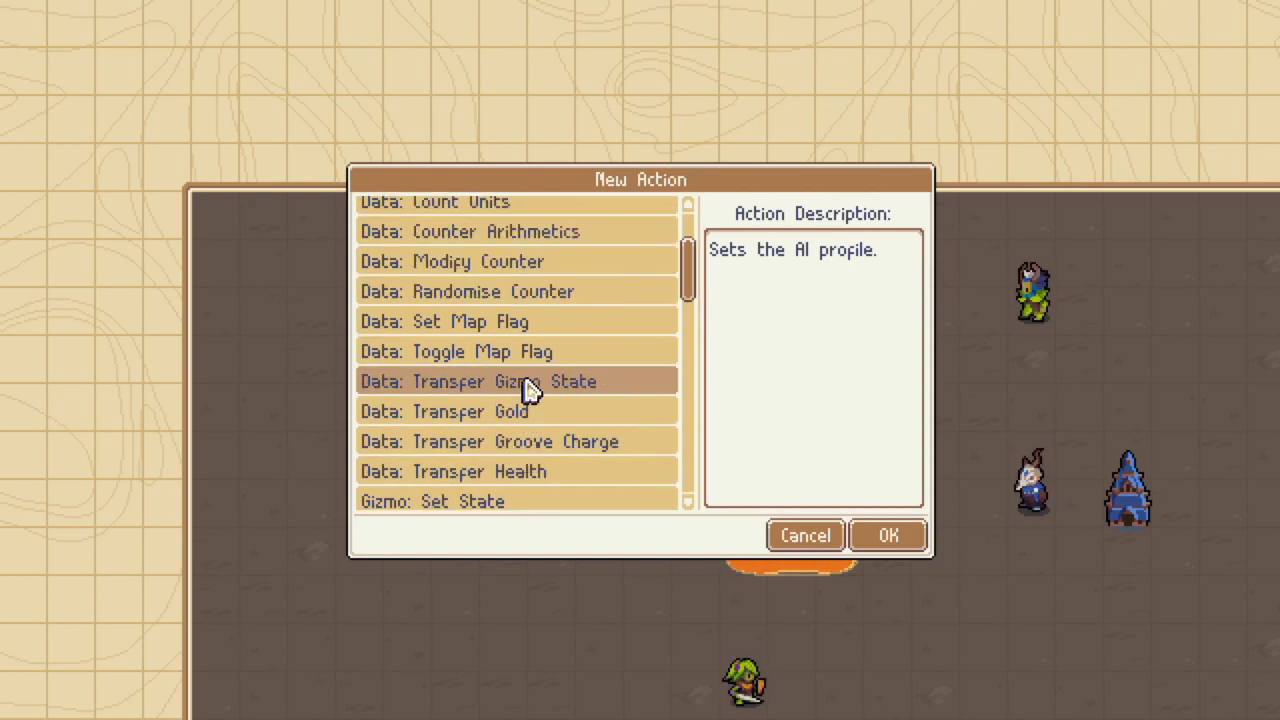
{"action": "left_click", "coordinate": [509, 261]}
{"action": "left_click", "coordinate": [888, 536]}
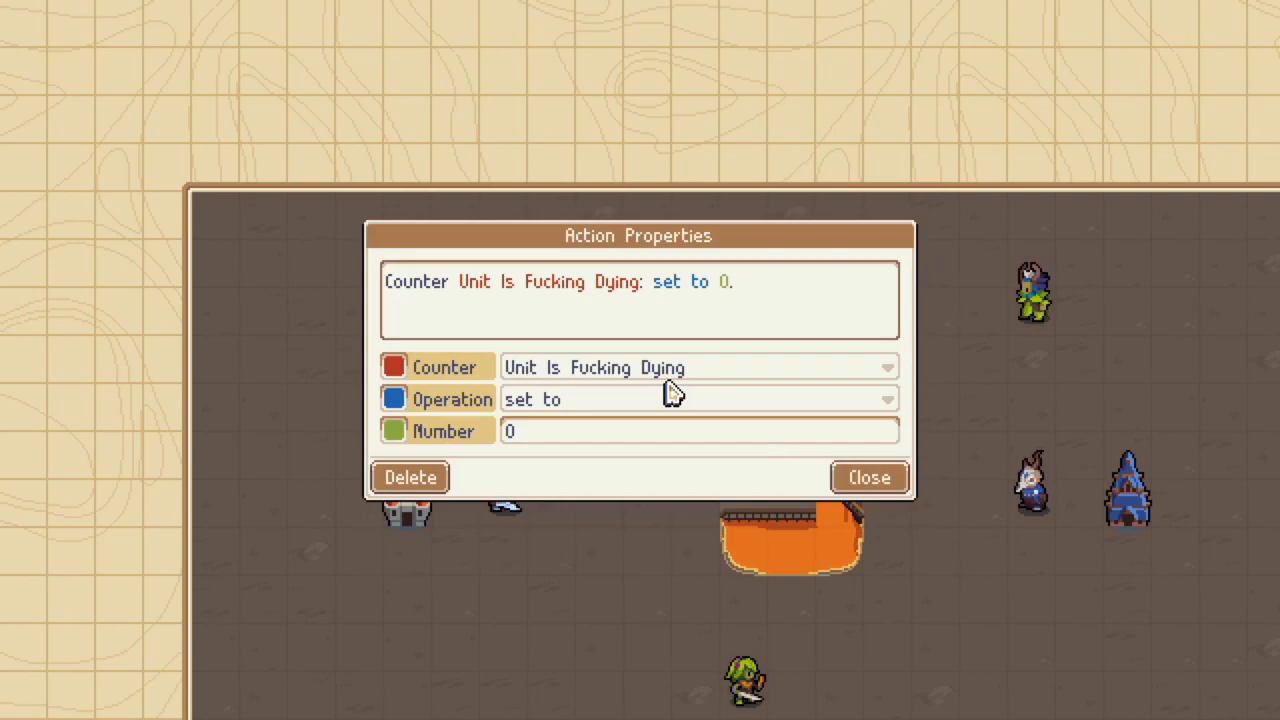
Make the Lost Stronghold counter action add 2 to Unit Is Fucking Dying.
{"action": "left_click", "coordinate": [640, 405]}
{"action": "left_click", "coordinate": [630, 457]}
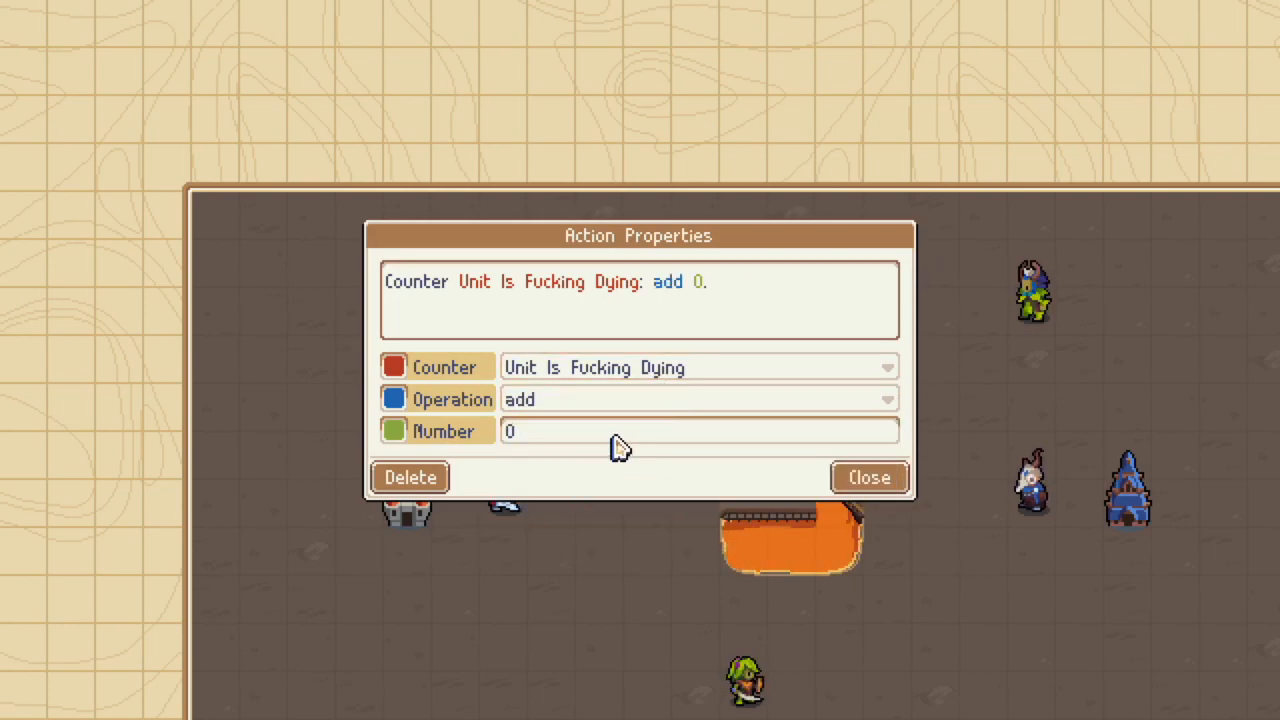
{"action": "left_click", "coordinate": [869, 478]}
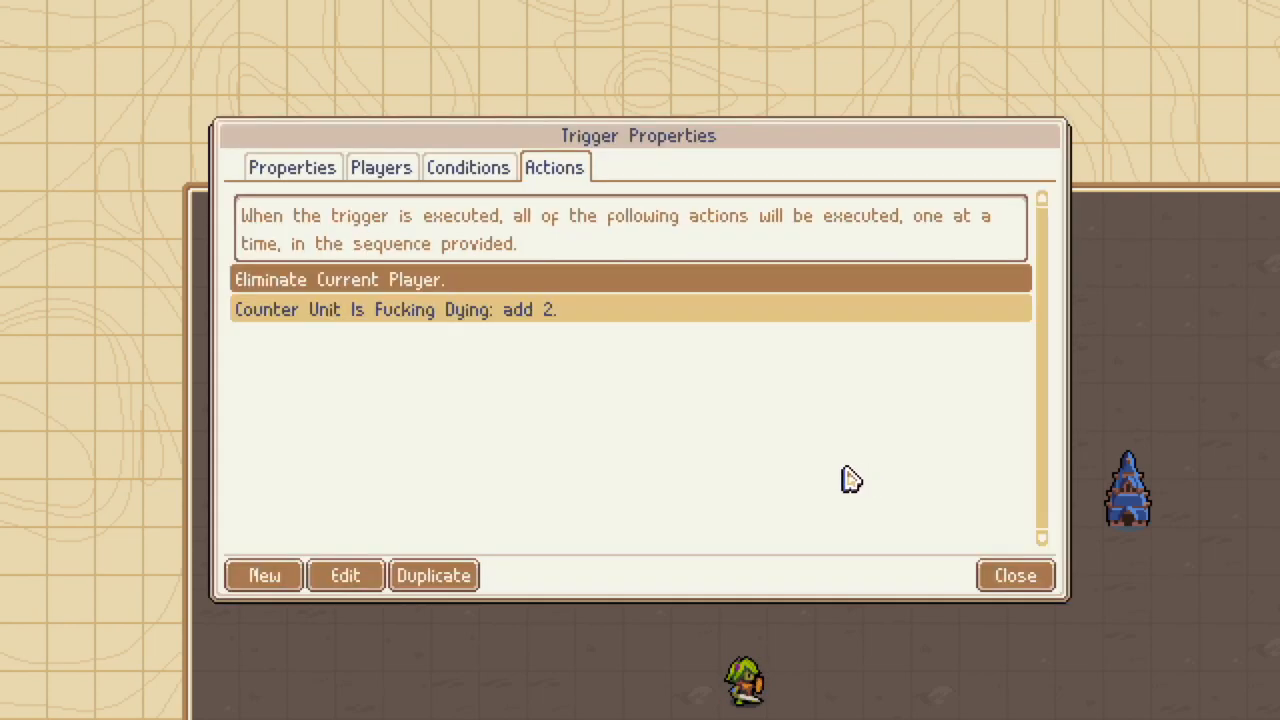
Close the Lost Stronghold trigger and look through the defeat, victory and Pull The Lever triggers in the event list.
{"action": "left_click", "coordinate": [1014, 574]}
{"action": "left_click", "coordinate": [533, 403]}
{"action": "left_click", "coordinate": [317, 372]}
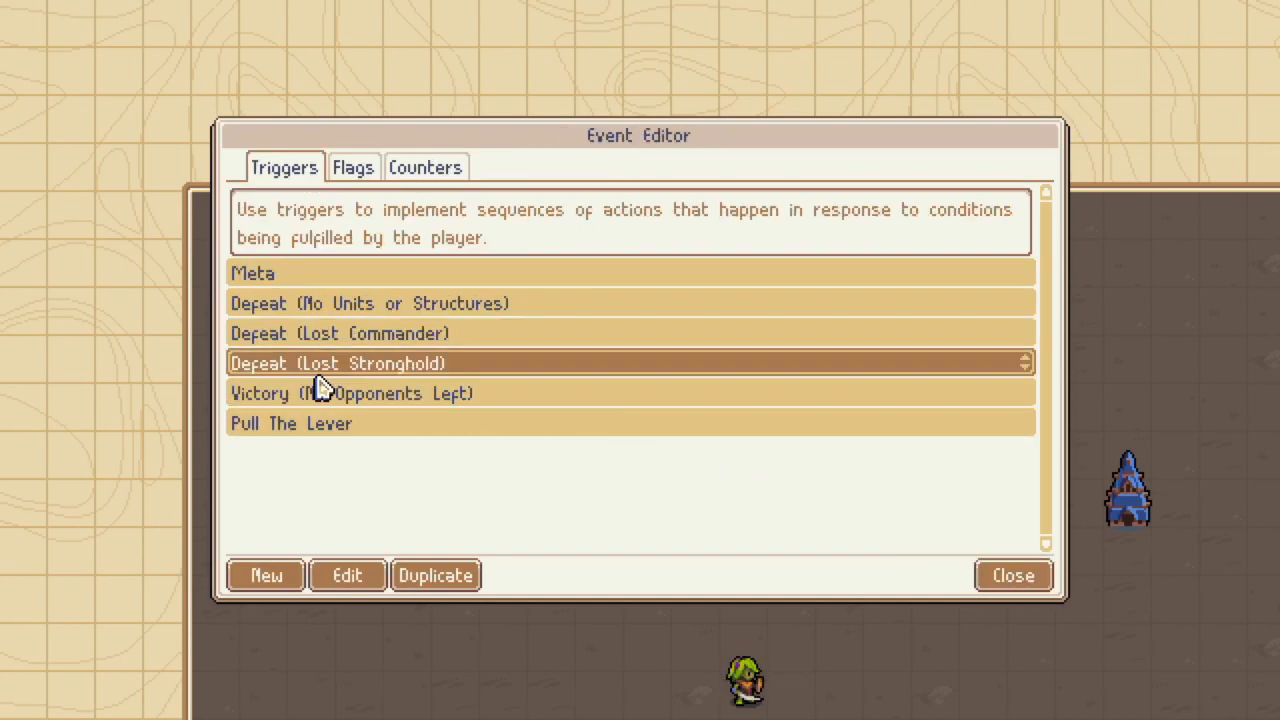
{"action": "left_click", "coordinate": [335, 336]}
{"action": "left_click", "coordinate": [336, 302]}
{"action": "left_click", "coordinate": [330, 355]}
{"action": "left_click", "coordinate": [338, 398]}
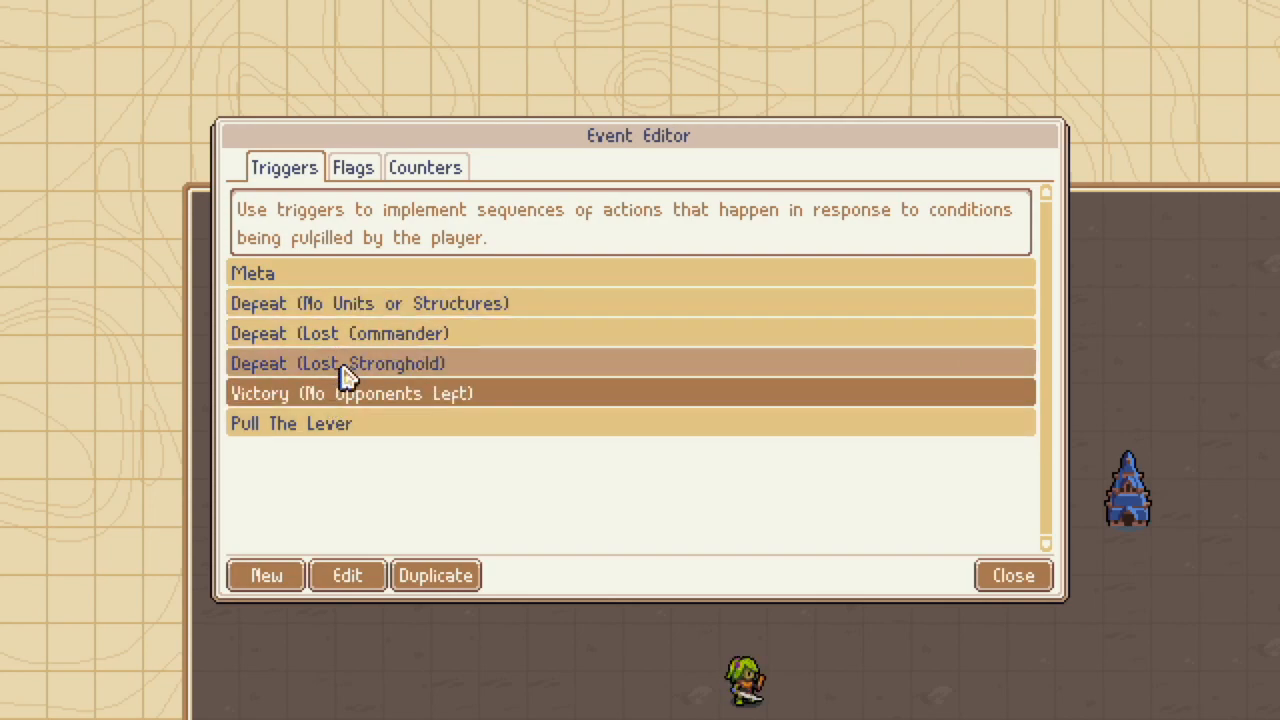
{"action": "left_click", "coordinate": [346, 426]}
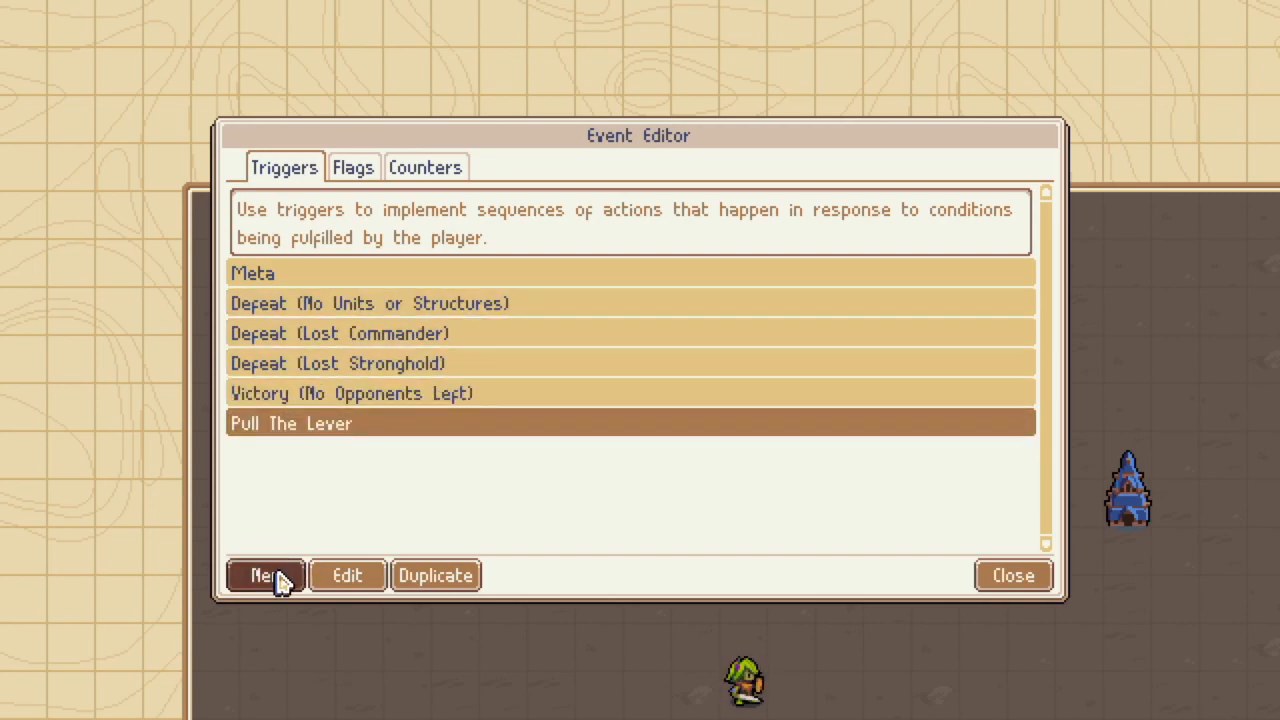
Create a trigger named Unit LEss DYing and set it to Repeat.
{"action": "left_click", "coordinate": [266, 576]}
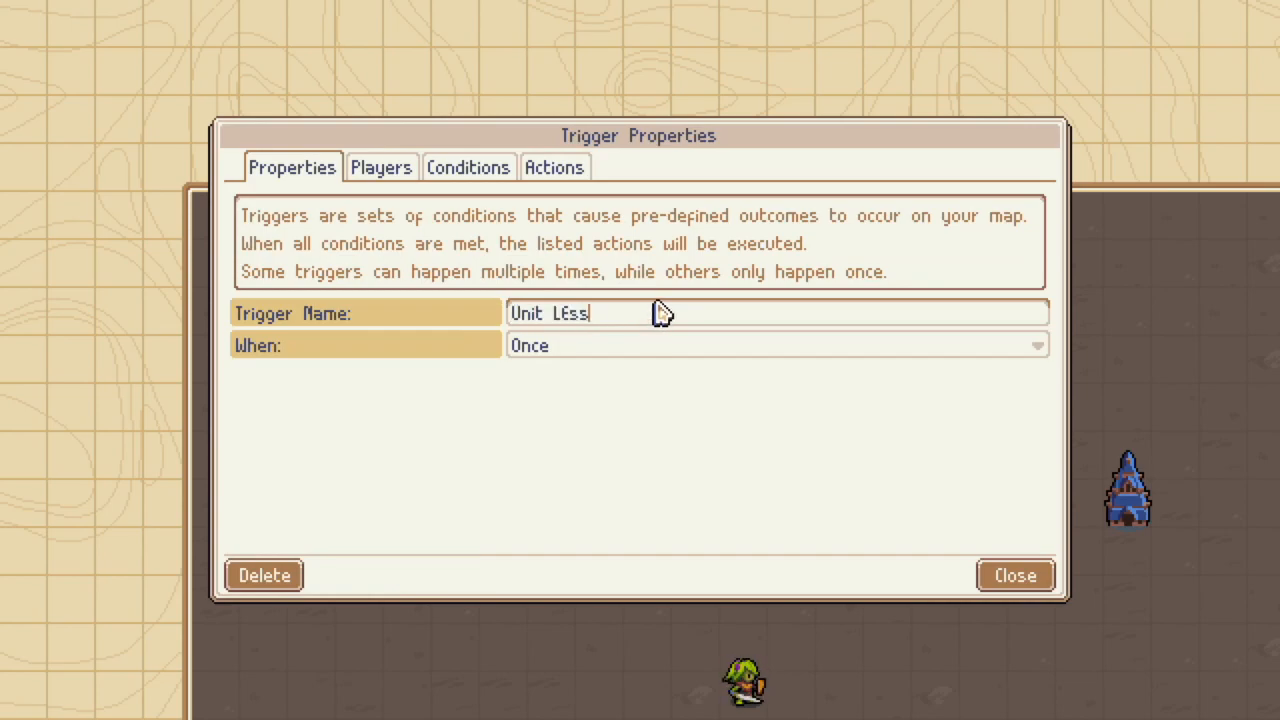
{"action": "left_click", "coordinate": [574, 347]}
{"action": "left_click", "coordinate": [592, 434]}
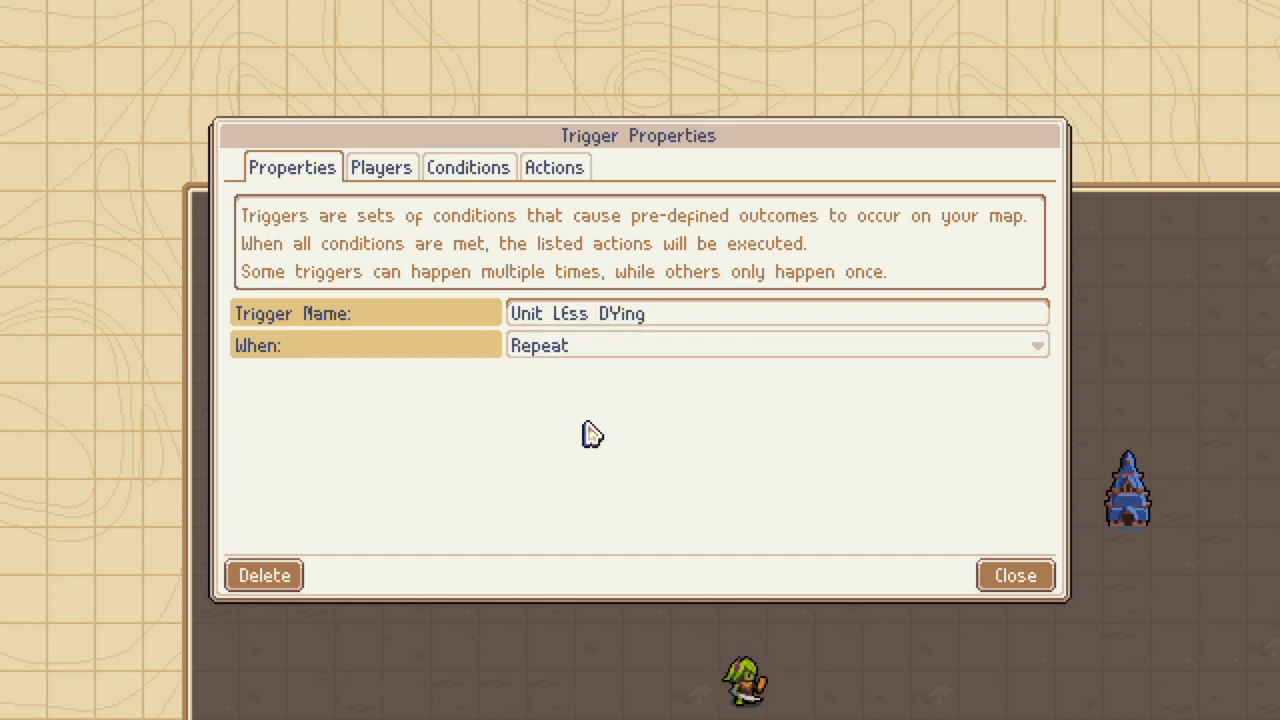
Add a Data: Counter condition to the new trigger that checks whether Unit Is Fucking Dying is more than 0.
{"action": "left_click", "coordinate": [385, 172]}
{"action": "left_click", "coordinate": [452, 172]}
{"action": "left_click", "coordinate": [256, 575]}
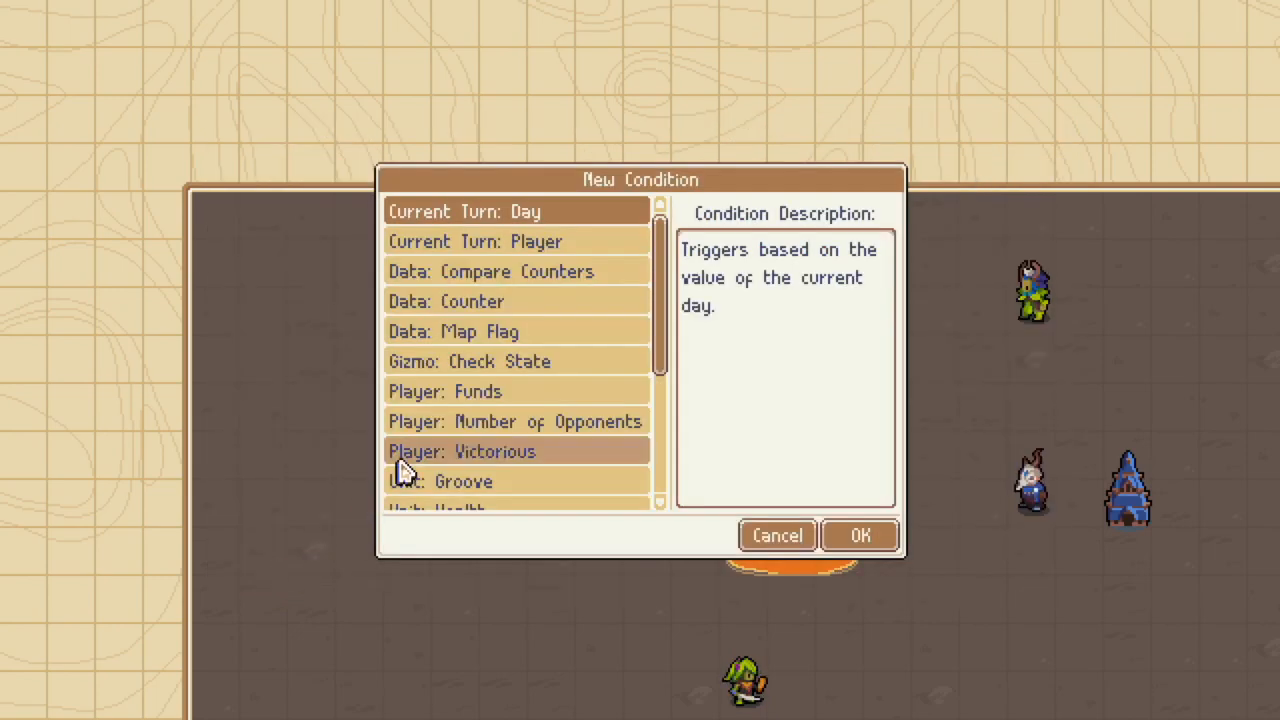
{"action": "scroll", "coordinate": [517, 334], "scroll_direction": "down", "scroll_amount": 4}
{"action": "scroll", "coordinate": [520, 390], "scroll_direction": "up", "scroll_amount": 2}
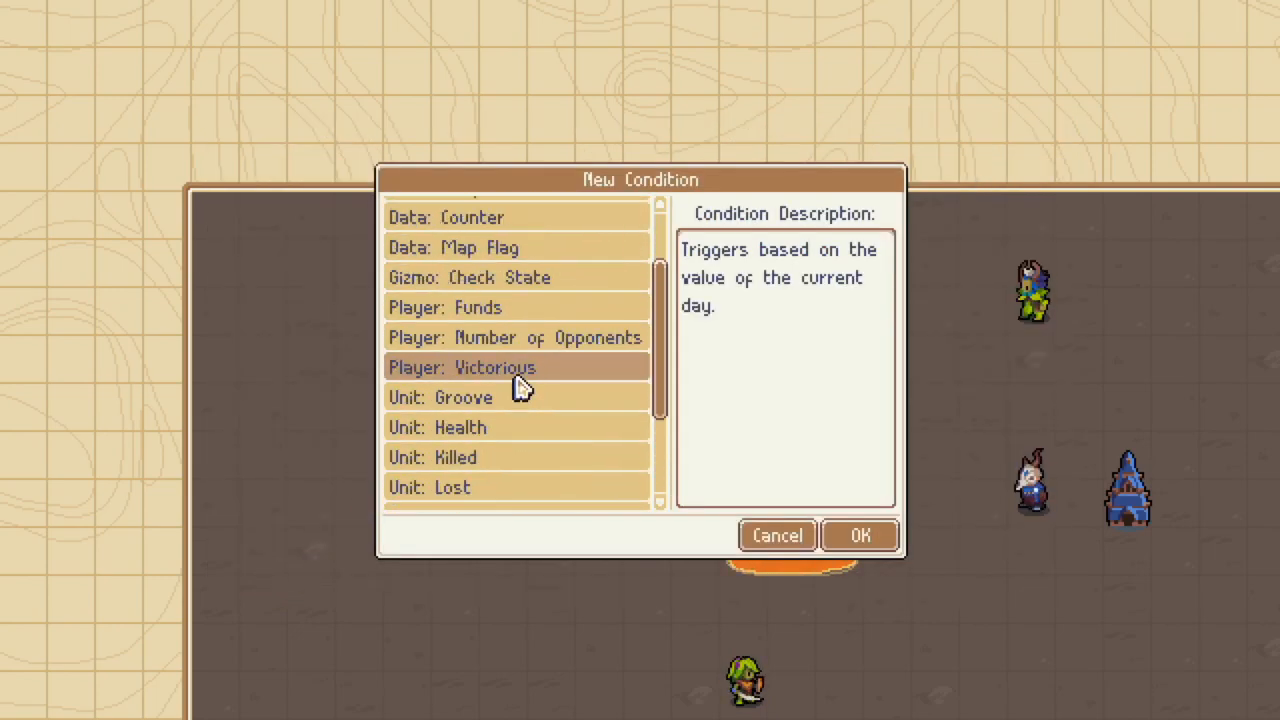
{"action": "scroll", "coordinate": [520, 385], "scroll_direction": "up", "scroll_amount": 2}
{"action": "left_click", "coordinate": [498, 305]}
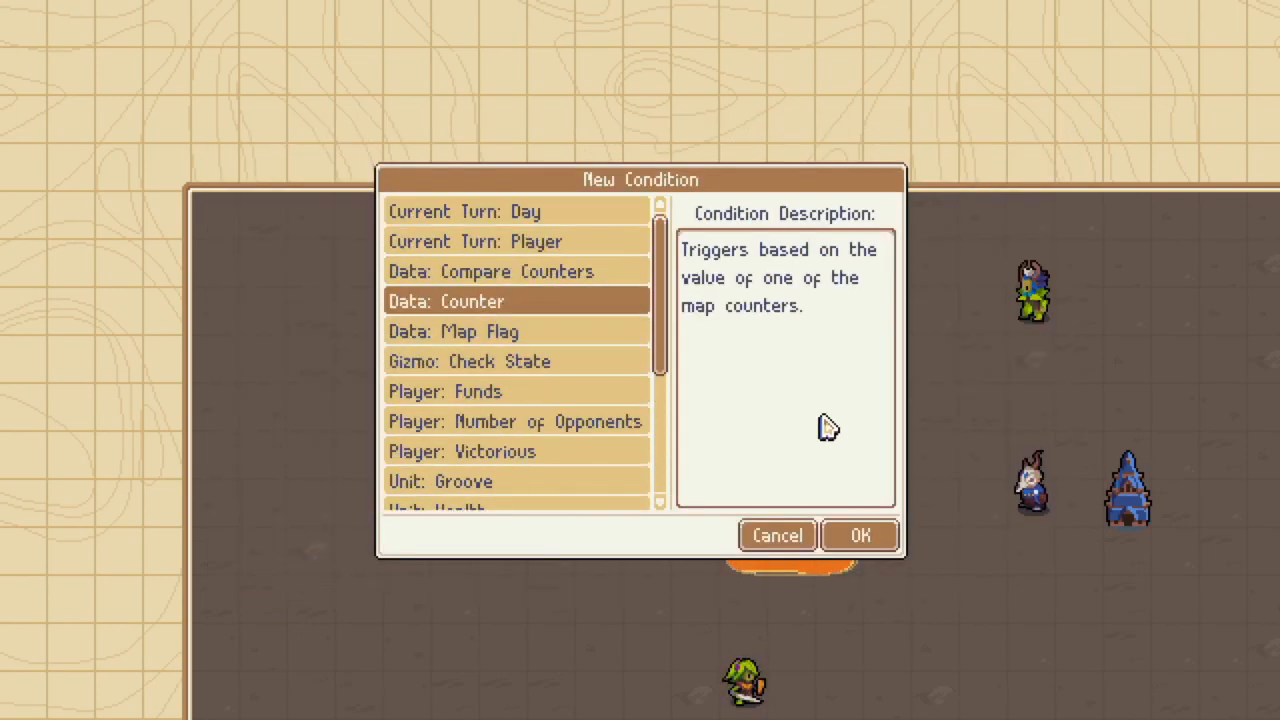
{"action": "left_click", "coordinate": [862, 538]}
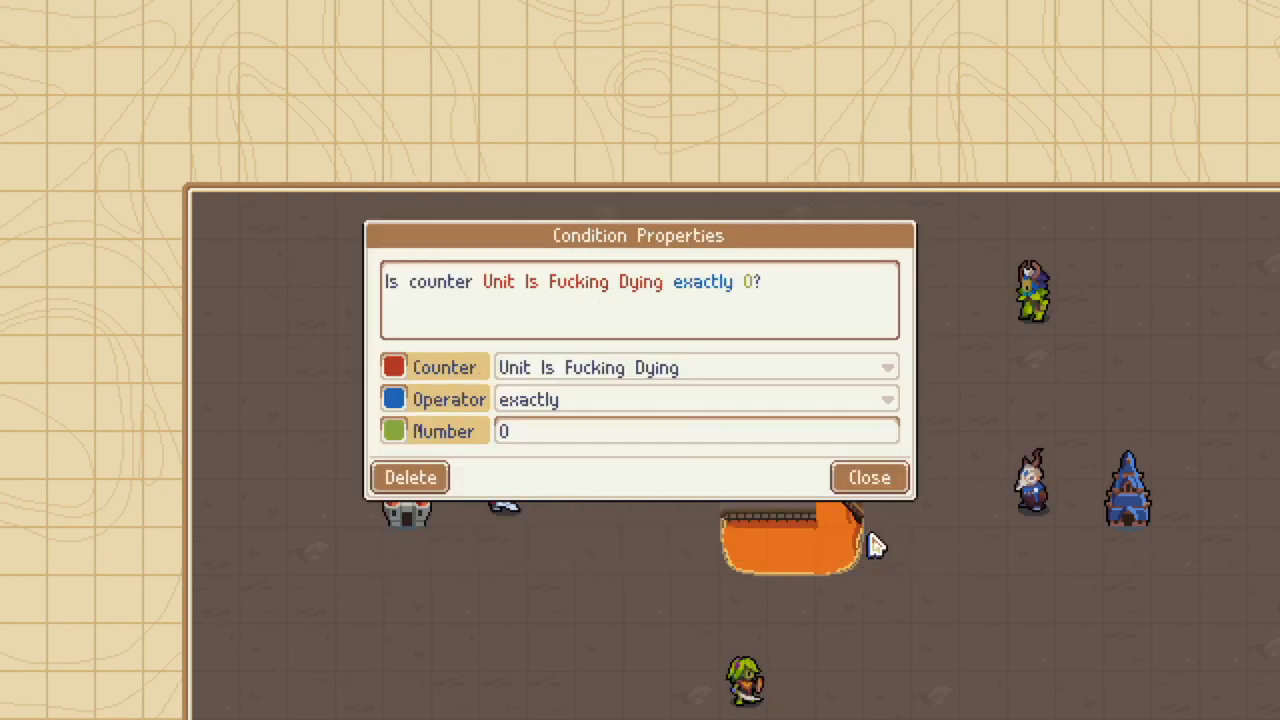
{"action": "left_click", "coordinate": [625, 410]}
{"action": "left_click", "coordinate": [605, 490]}
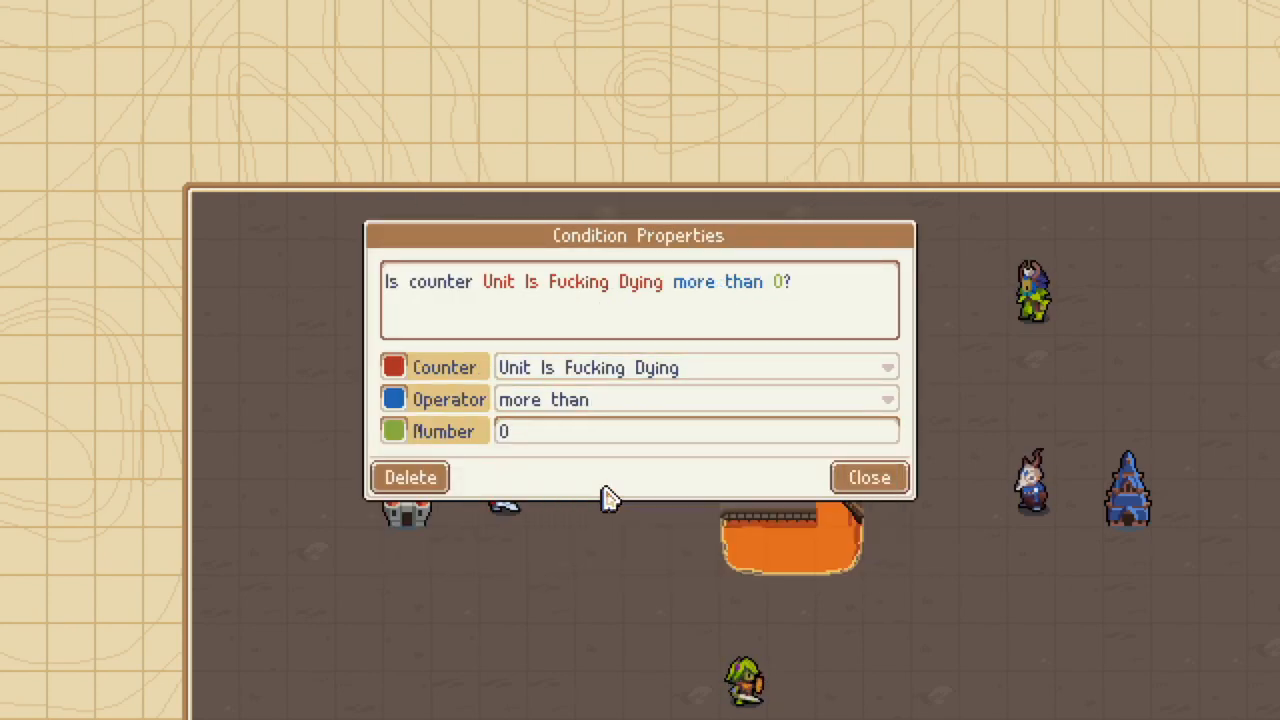
{"action": "left_click", "coordinate": [870, 477]}
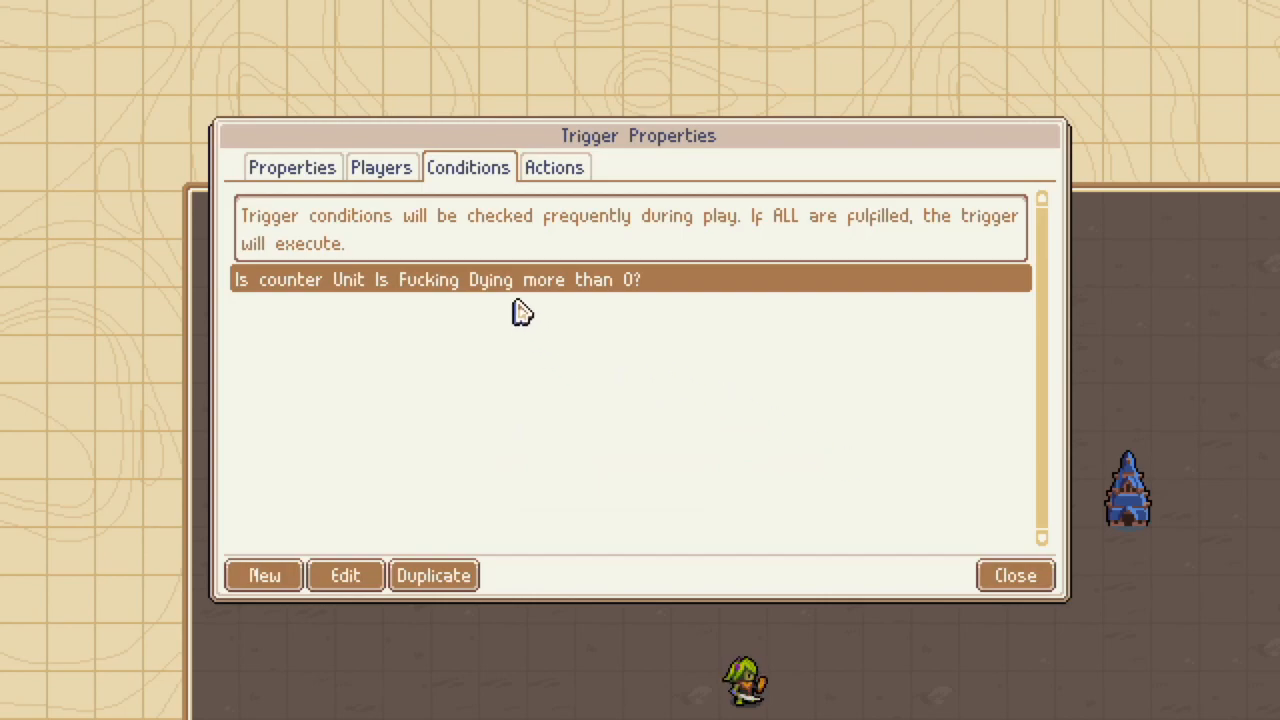
Add a Data: Modify Counter action that subtracts 1 from Unit Is Fucking Dying, and close the trigger.
{"action": "left_click", "coordinate": [556, 178]}
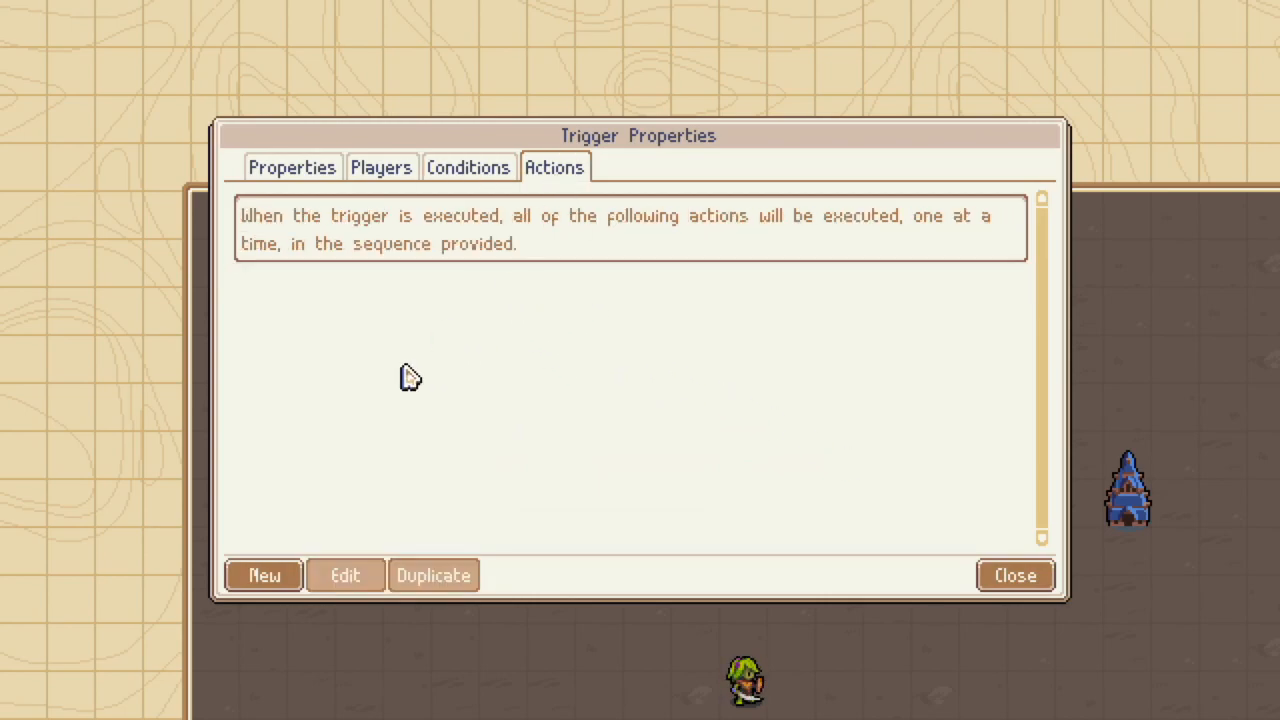
{"action": "left_click", "coordinate": [264, 575]}
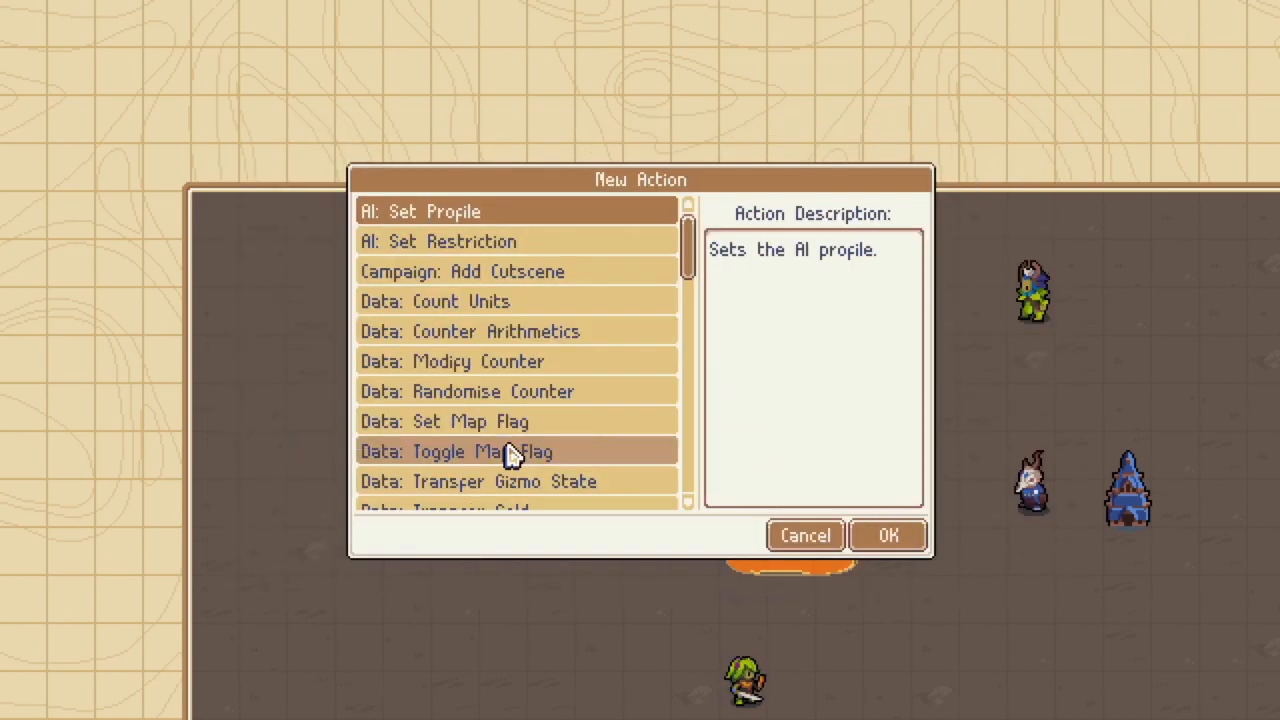
{"action": "left_click", "coordinate": [592, 332]}
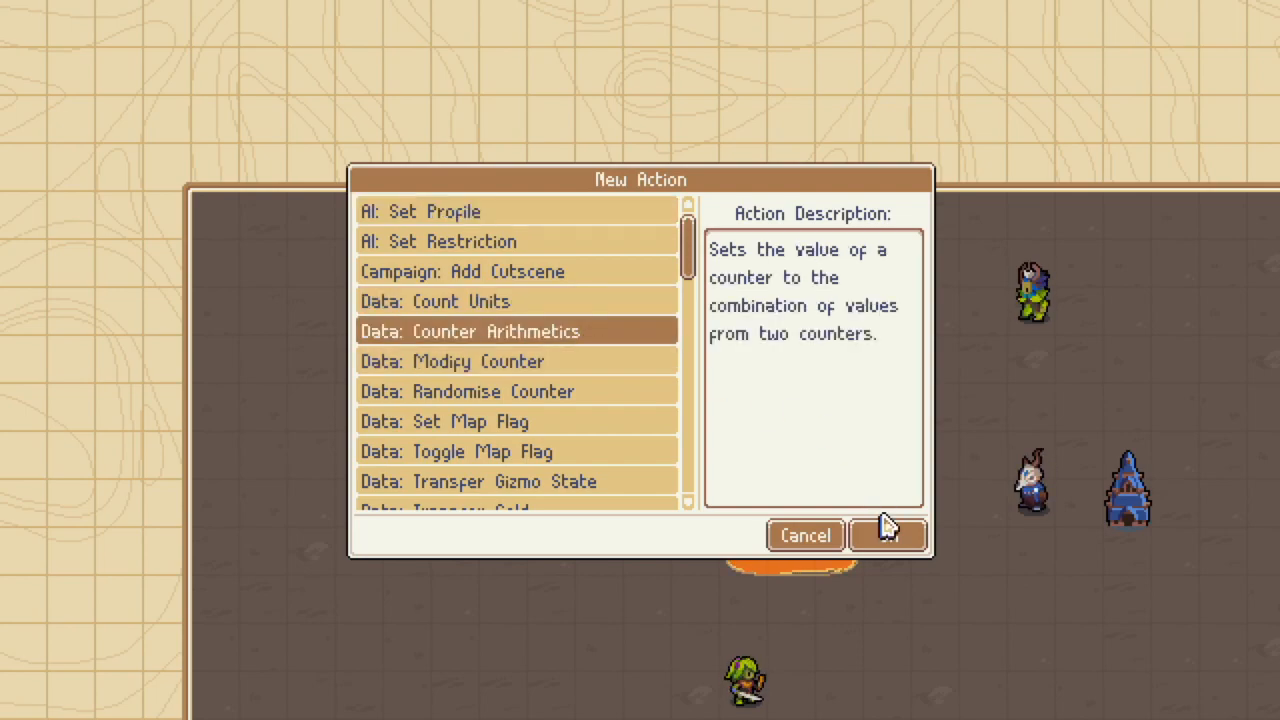
{"action": "left_click", "coordinate": [491, 362]}
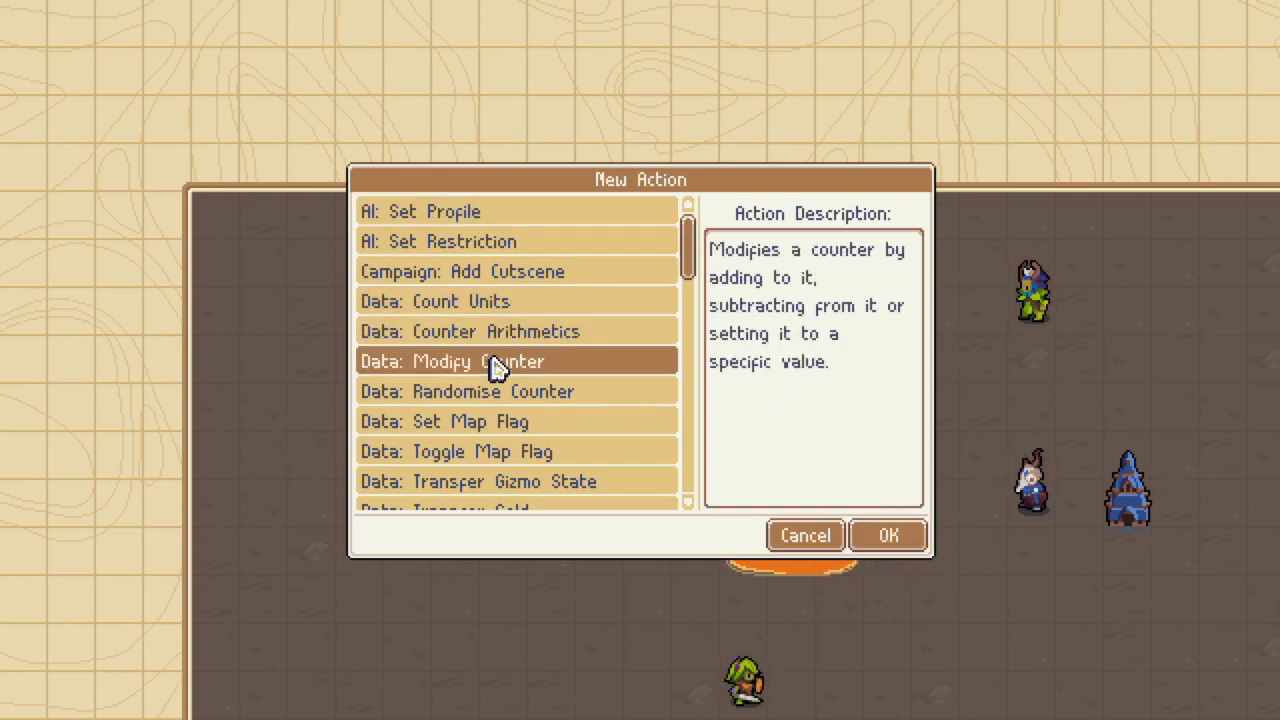
{"action": "left_click", "coordinate": [903, 536]}
{"action": "left_click", "coordinate": [567, 399]}
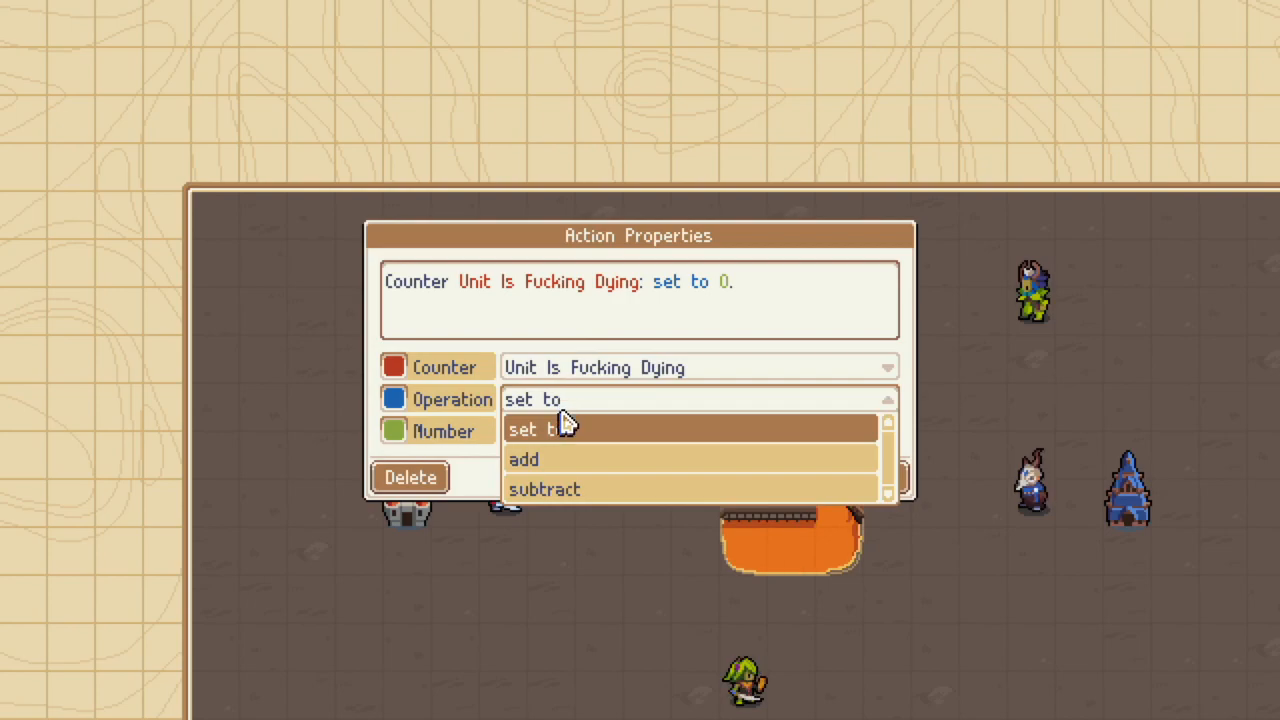
{"action": "left_click", "coordinate": [563, 491]}
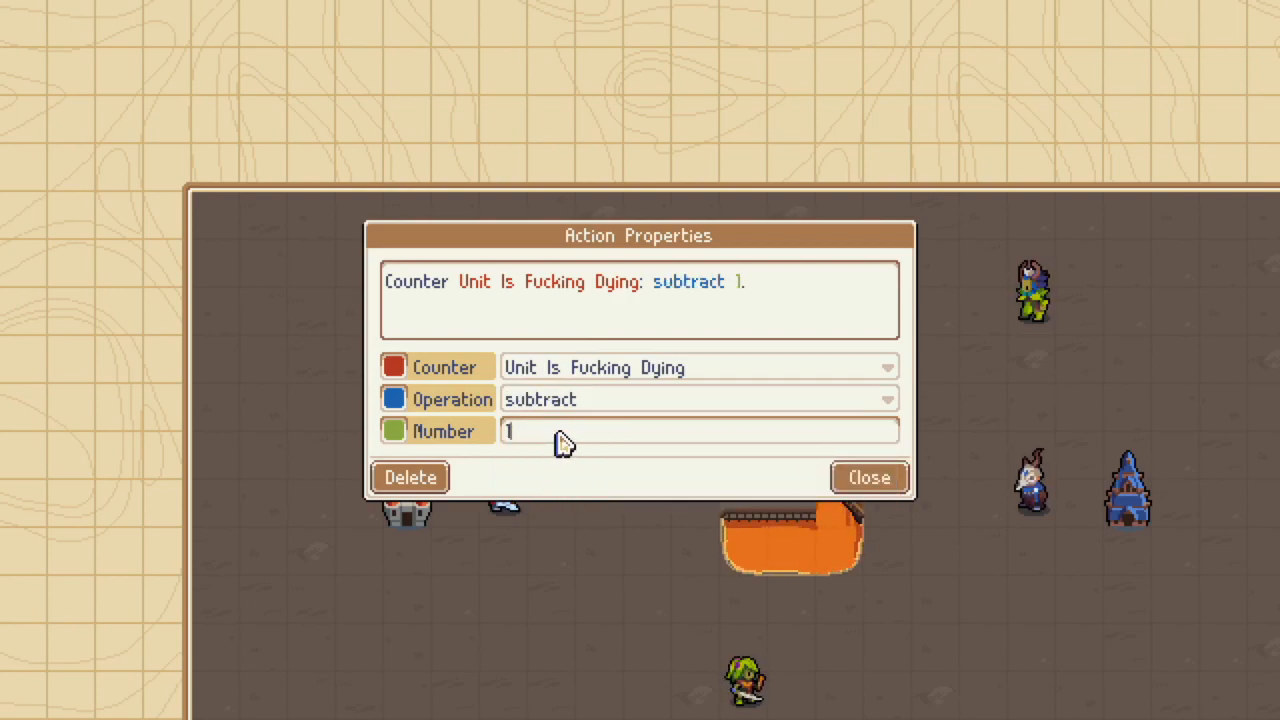
{"action": "left_click", "coordinate": [876, 486]}
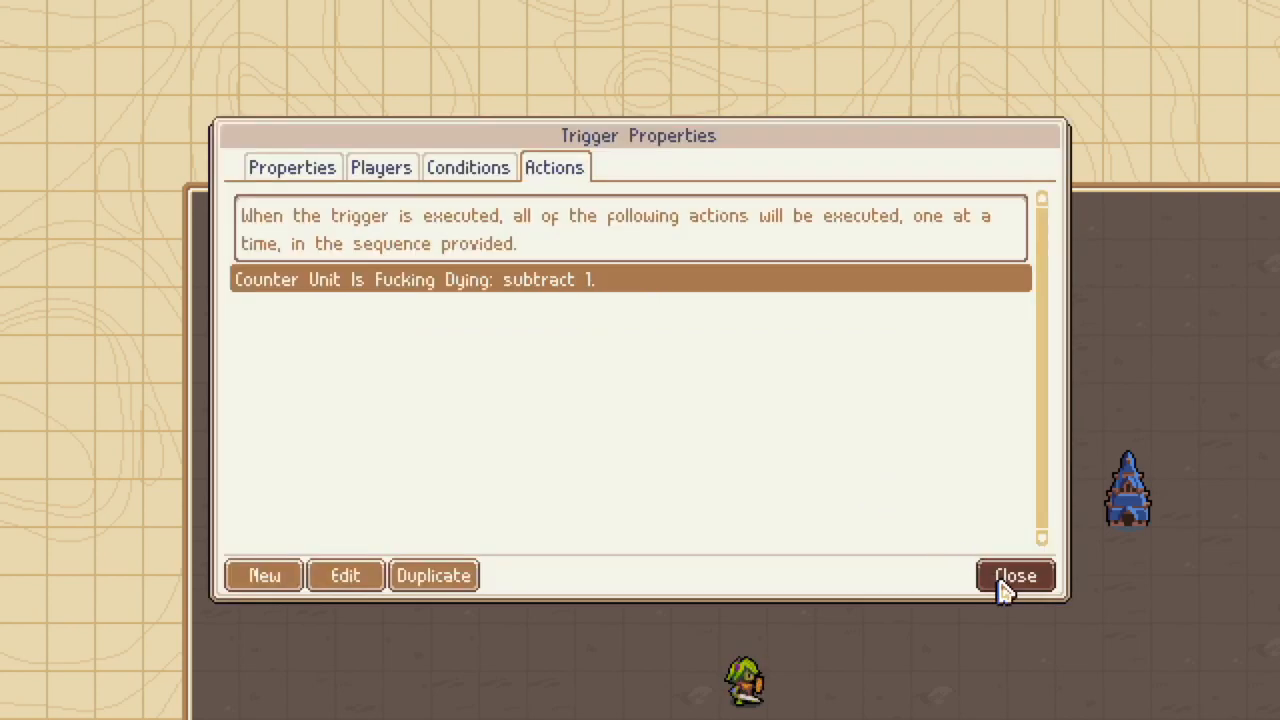
{"action": "left_click", "coordinate": [1005, 578]}
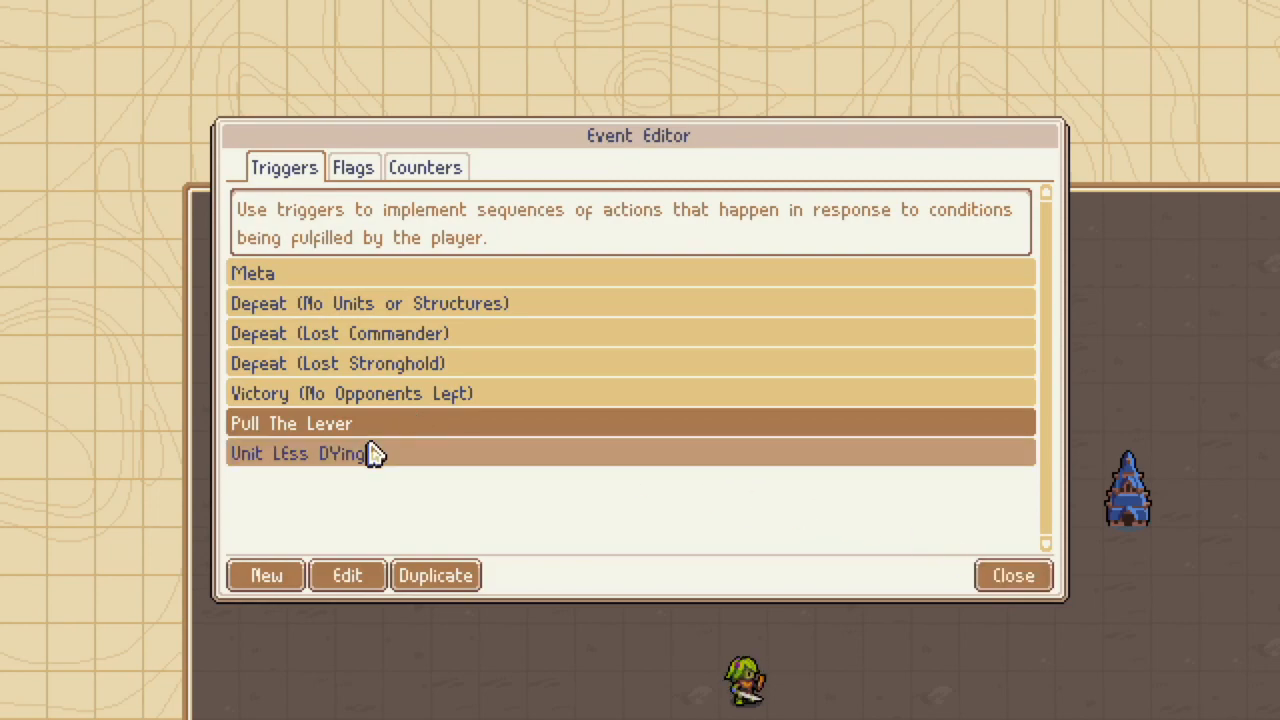
Review the Meta and defeat triggers and check the list of counters.
{"action": "left_click", "coordinate": [520, 273]}
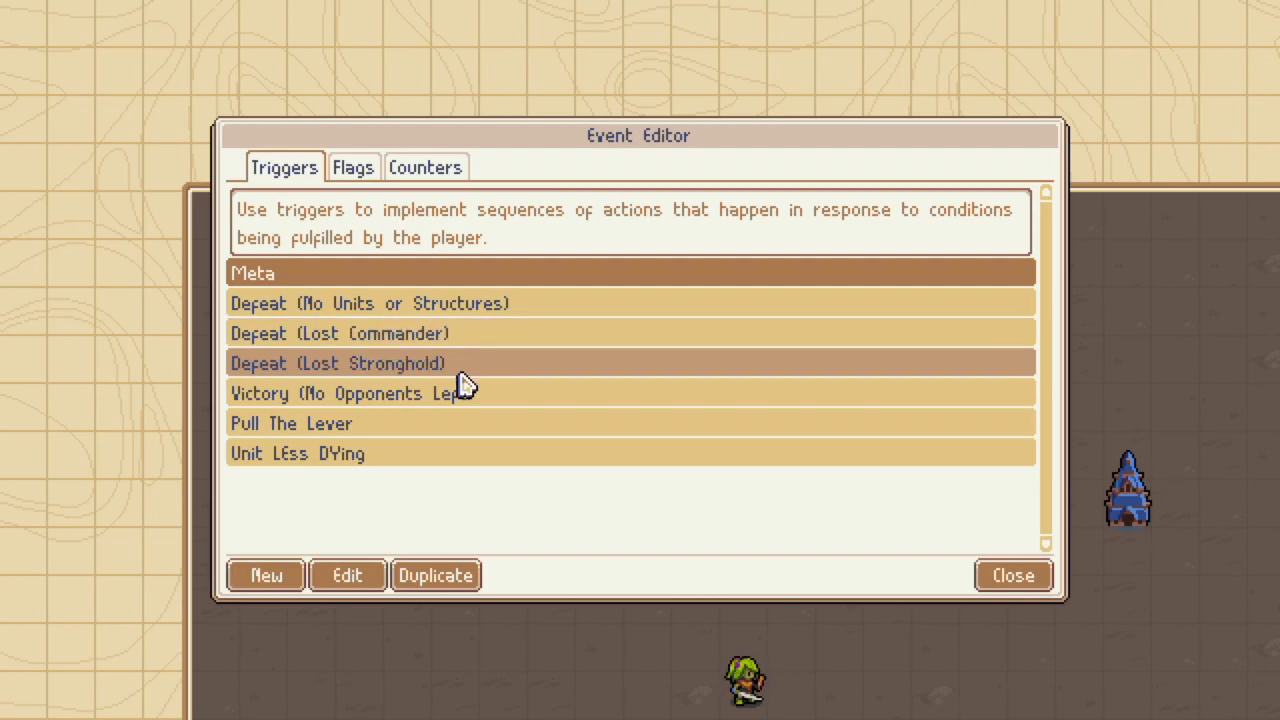
{"action": "left_click", "coordinate": [425, 305]}
{"action": "left_click", "coordinate": [428, 336]}
{"action": "left_click", "coordinate": [432, 365]}
{"action": "left_click", "coordinate": [425, 167]}
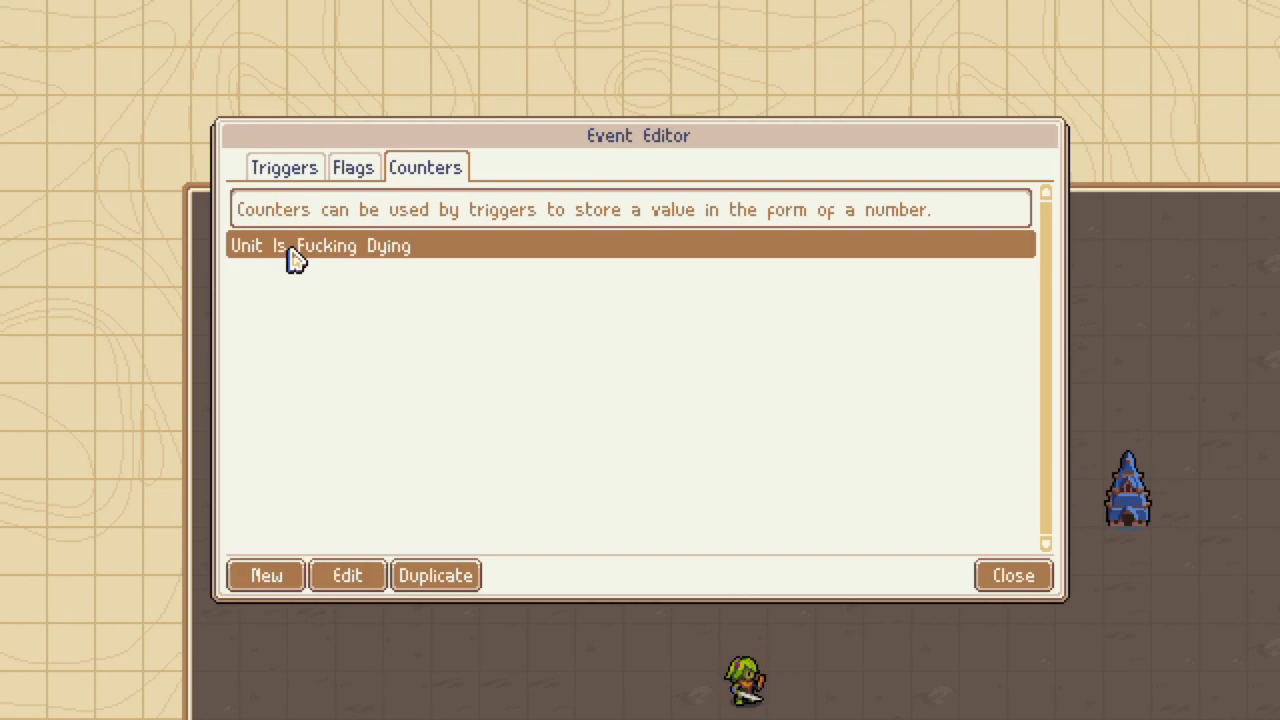
{"action": "left_click", "coordinate": [286, 172]}
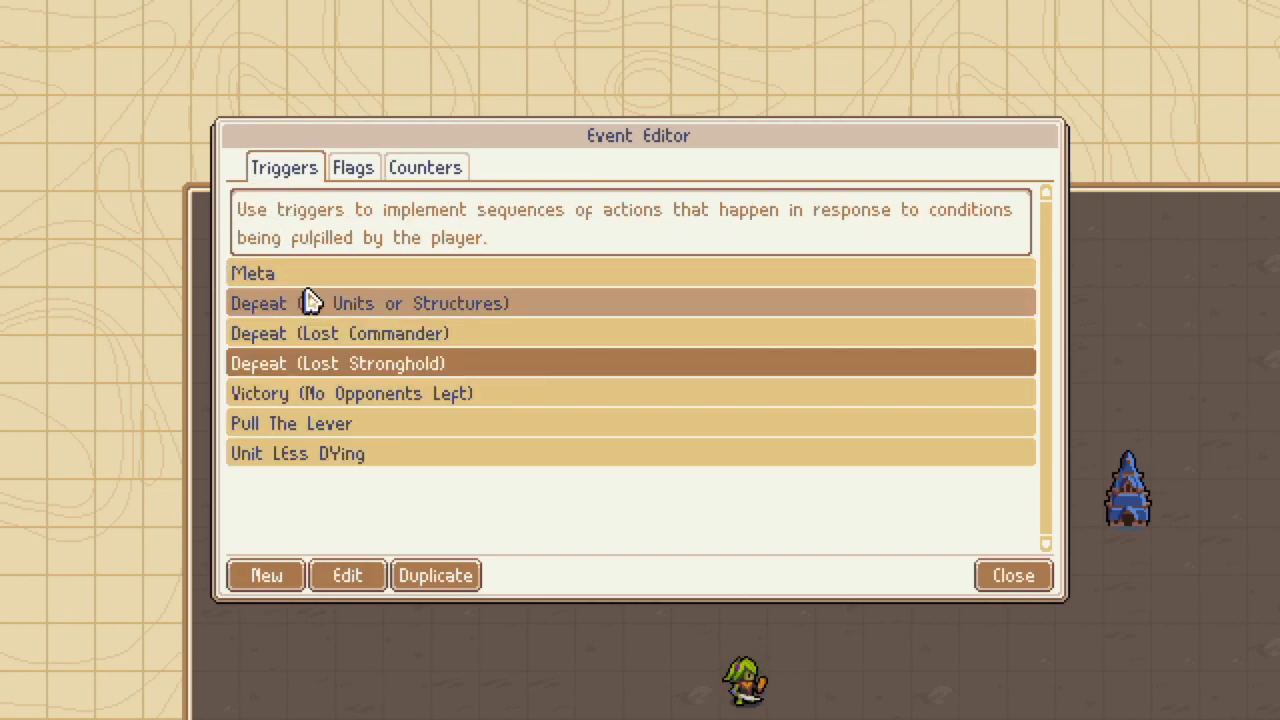
Add a Data: Counter condition to the Pull The Lever trigger requiring Unit Is Fucking Dying to be exactly 0.
{"action": "left_click", "coordinate": [322, 424]}
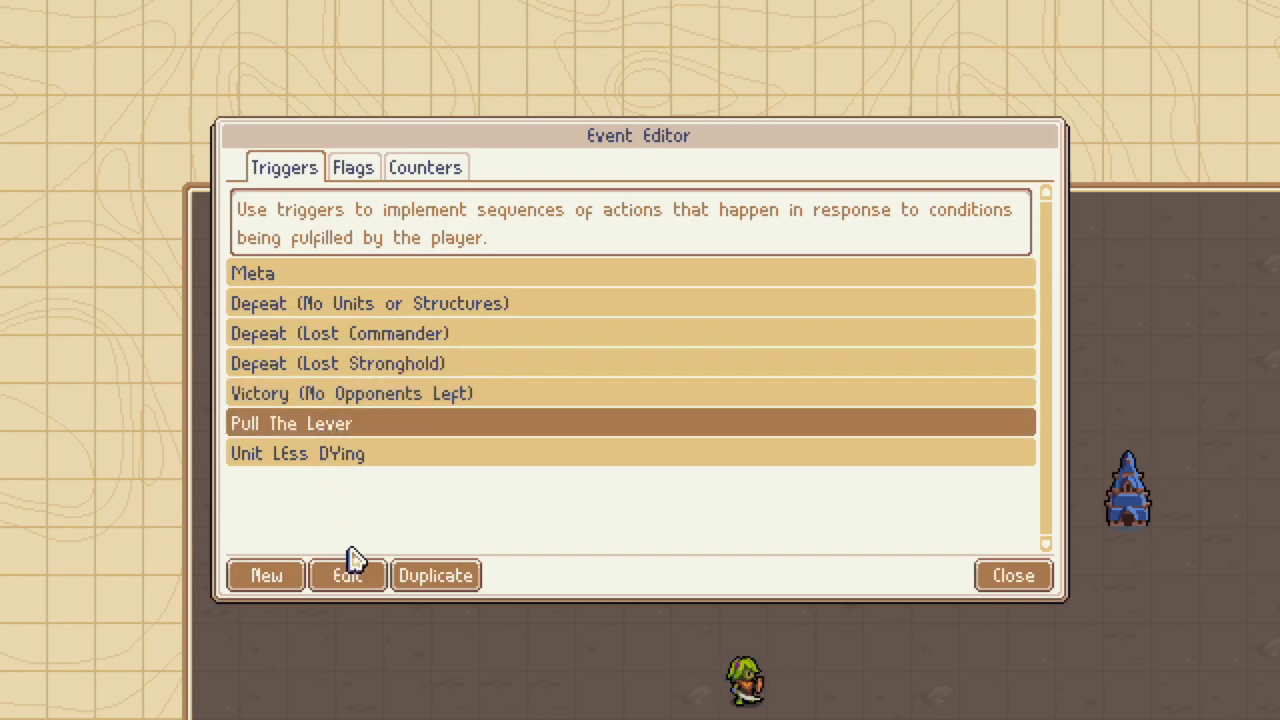
{"action": "left_click", "coordinate": [355, 578]}
{"action": "left_click", "coordinate": [461, 170]}
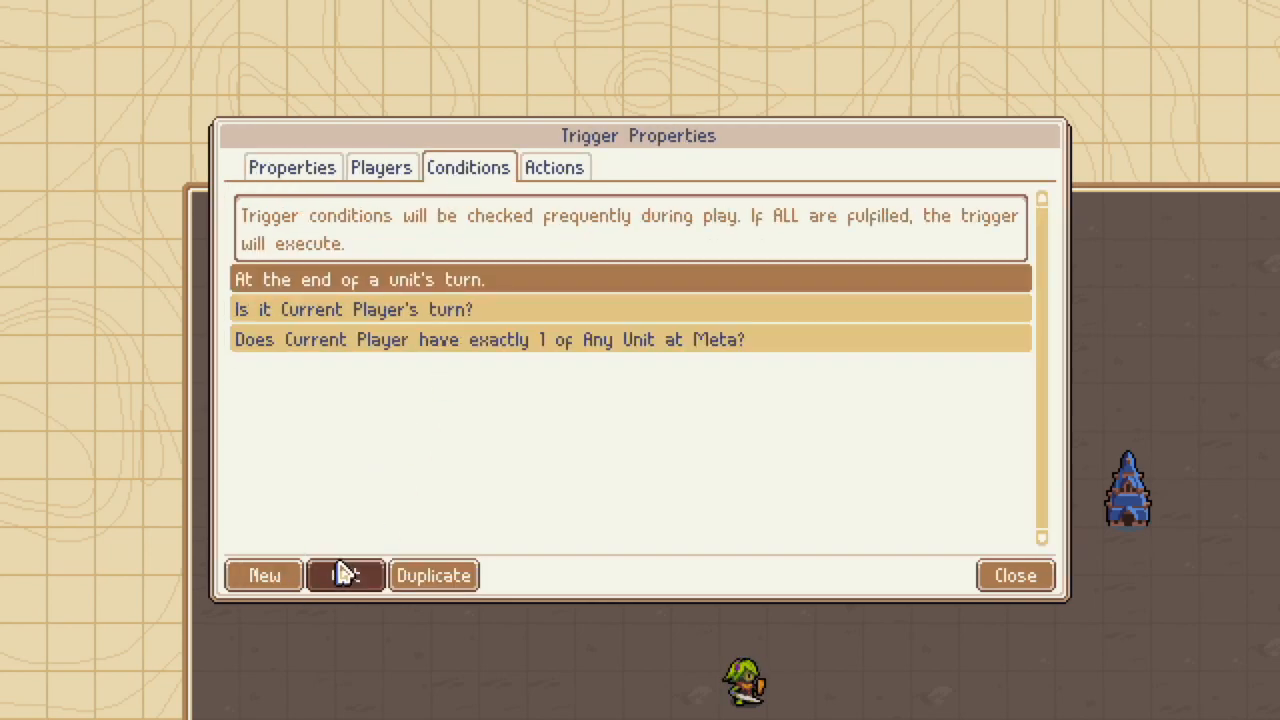
{"action": "left_click", "coordinate": [262, 576]}
{"action": "left_click", "coordinate": [480, 302]}
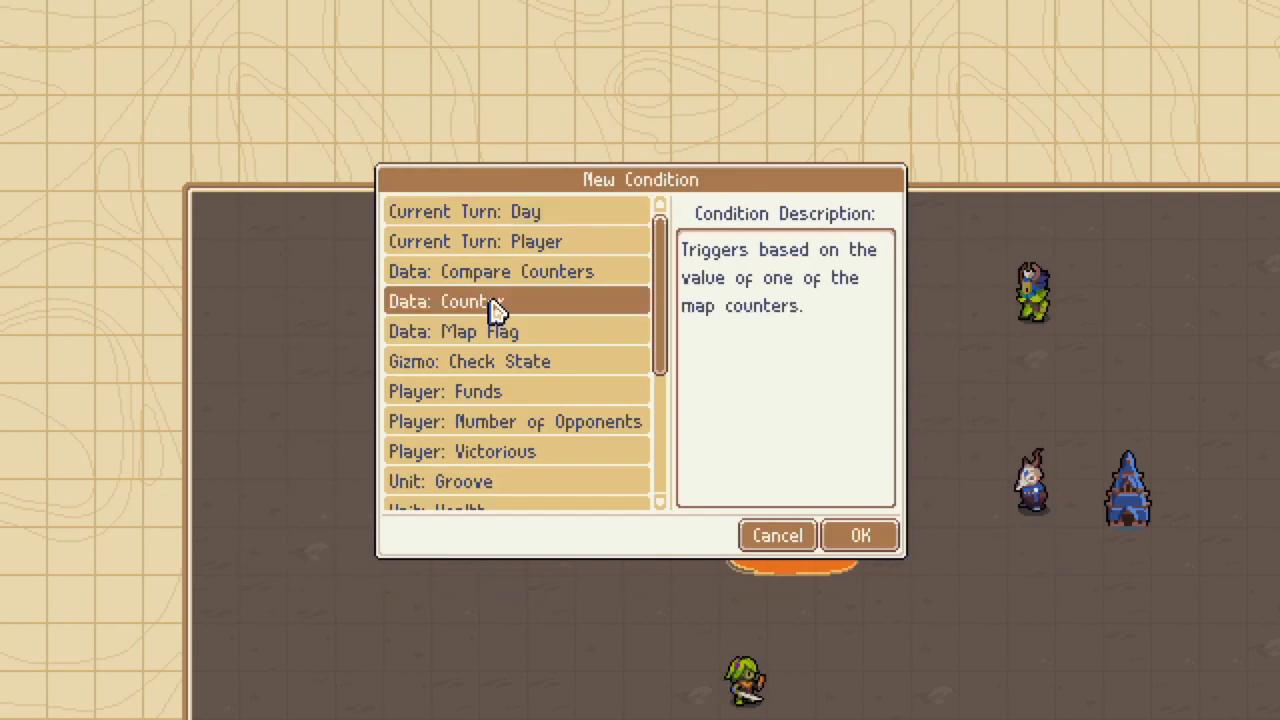
{"action": "left_click", "coordinate": [855, 535]}
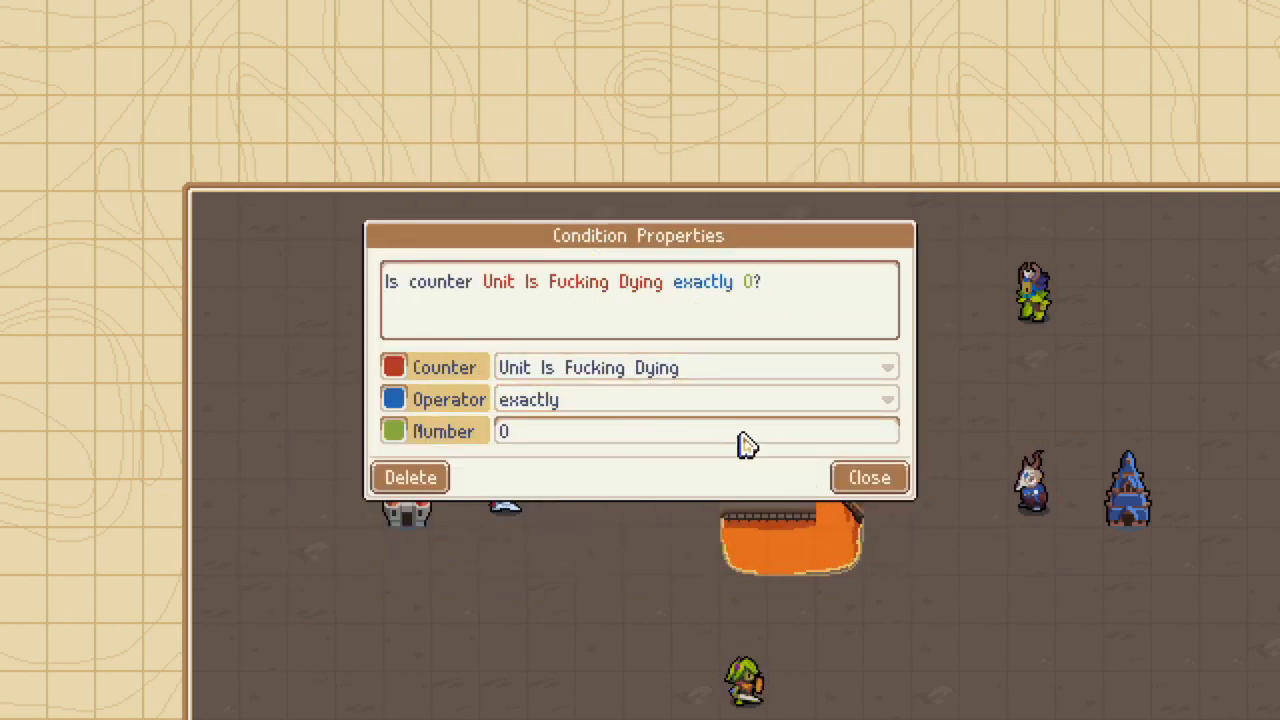
{"action": "left_click", "coordinate": [864, 482]}
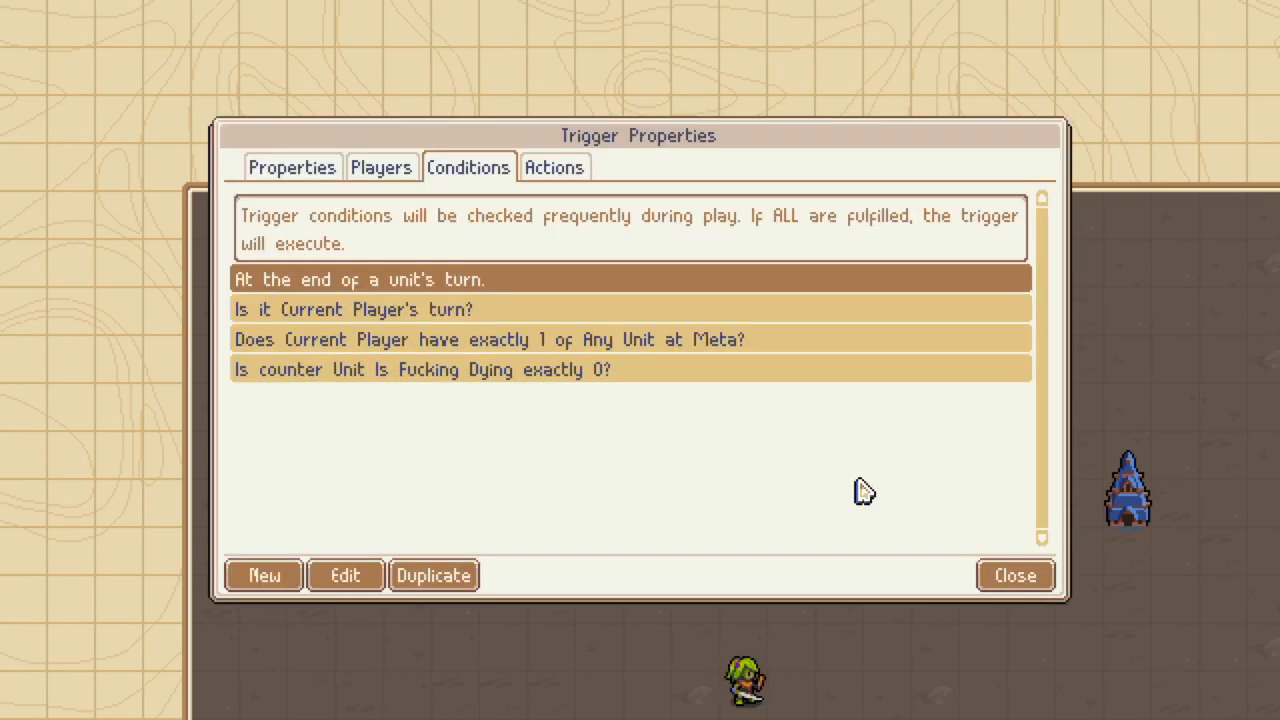
{"action": "left_click", "coordinate": [1008, 580]}
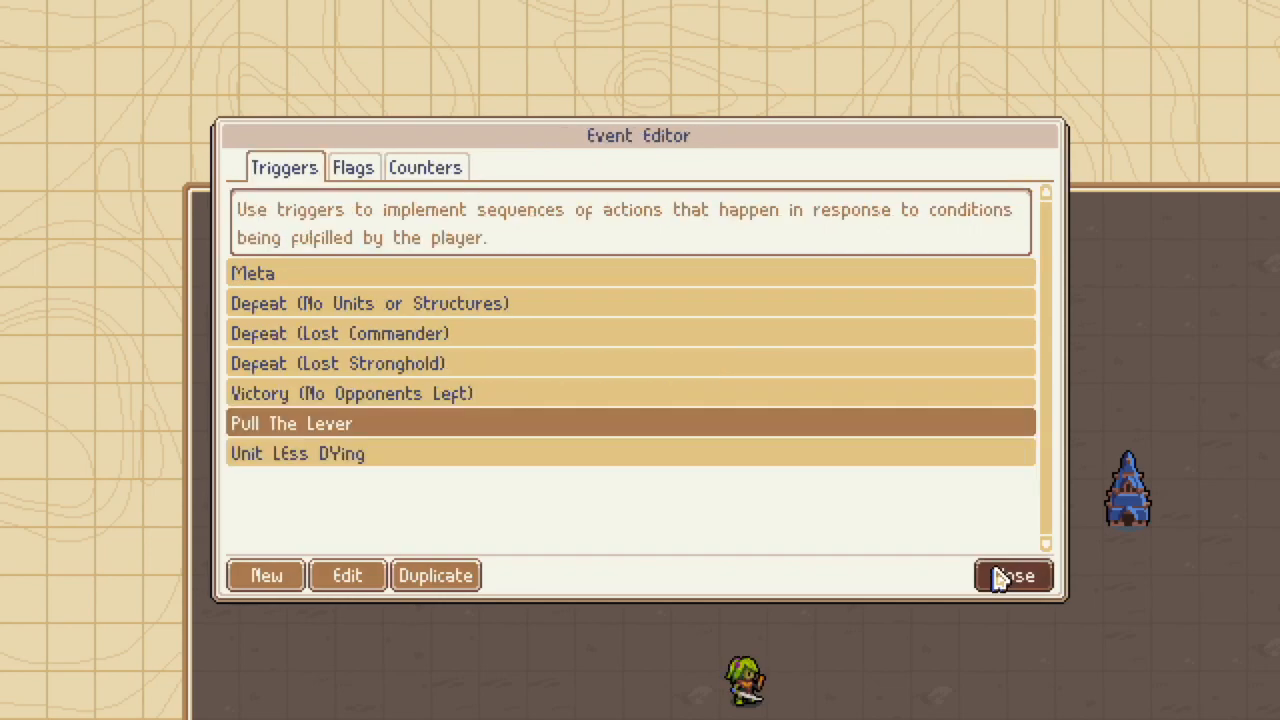
Leave the event editor and start play-testing the map.
{"action": "left_click", "coordinate": [360, 453]}
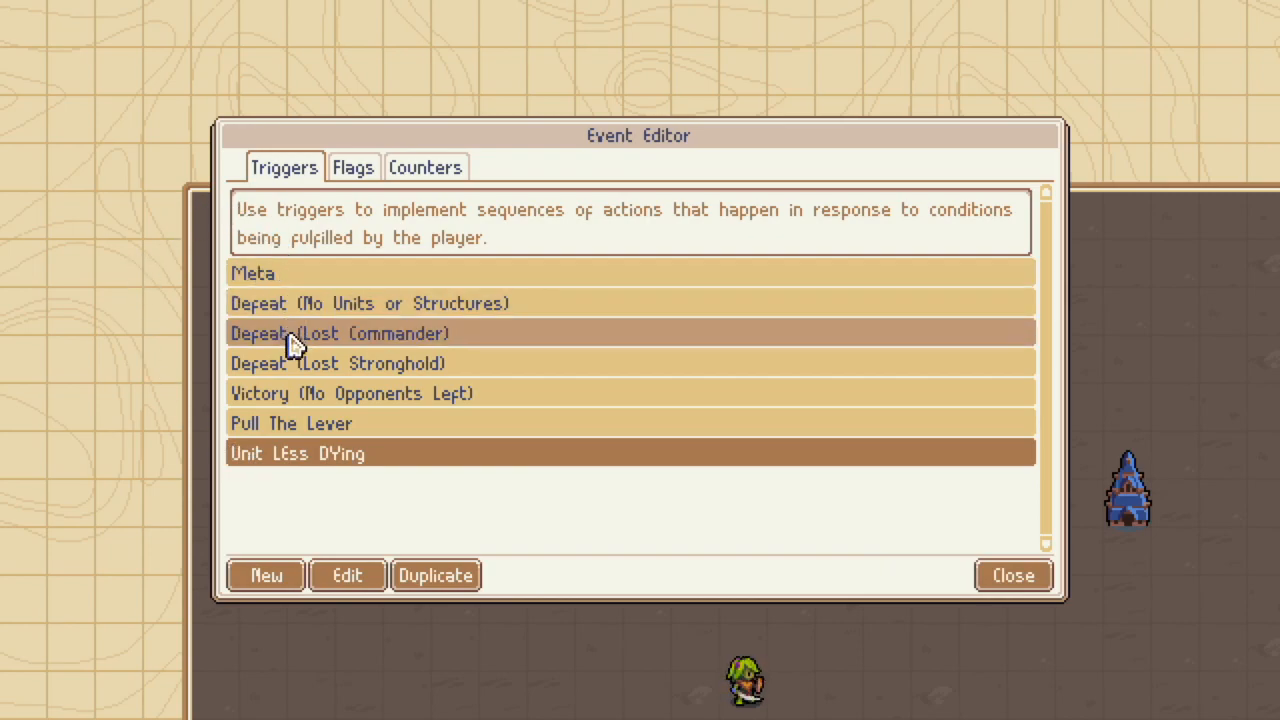
{"action": "left_click", "coordinate": [305, 423]}
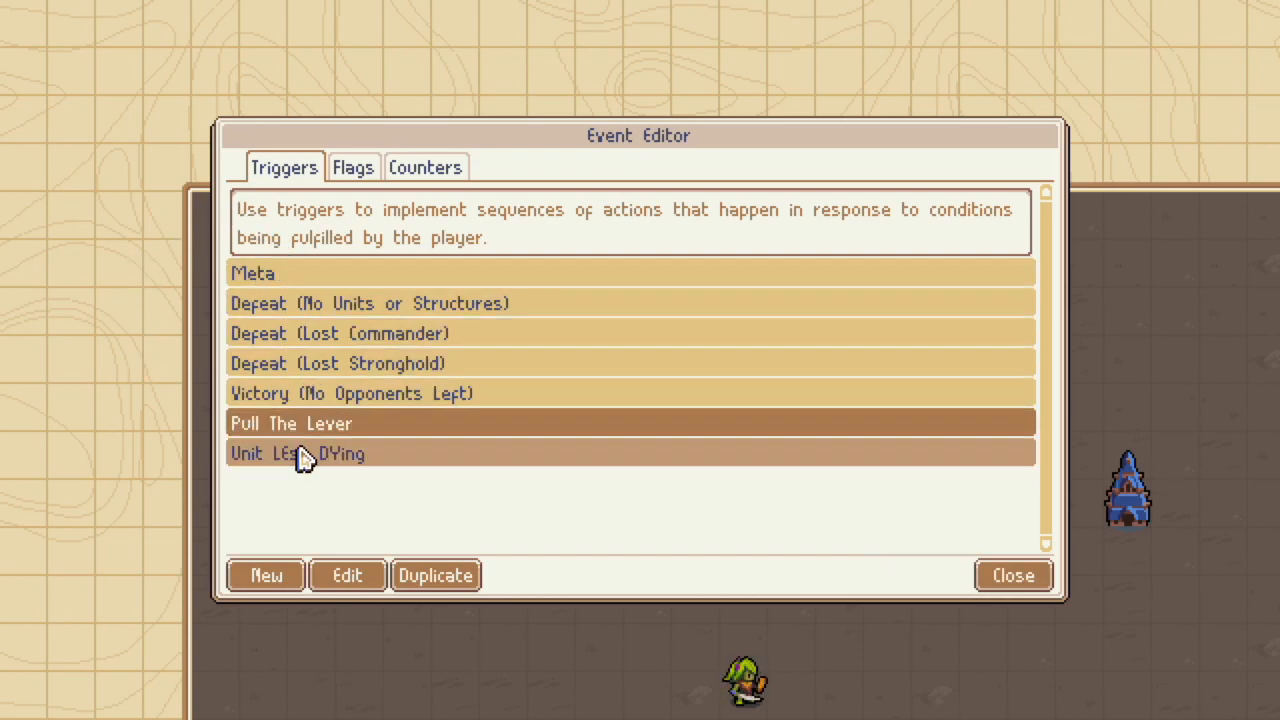
{"action": "left_click", "coordinate": [300, 453]}
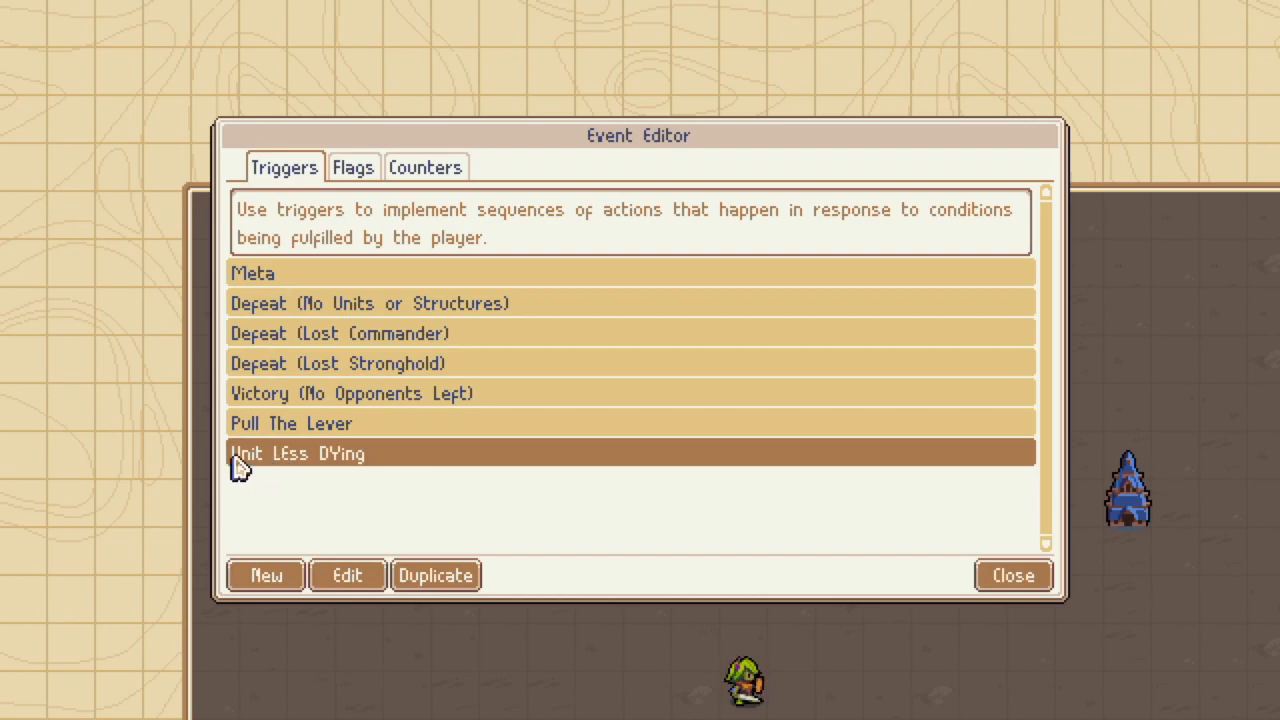
{"action": "left_click", "coordinate": [1008, 590]}
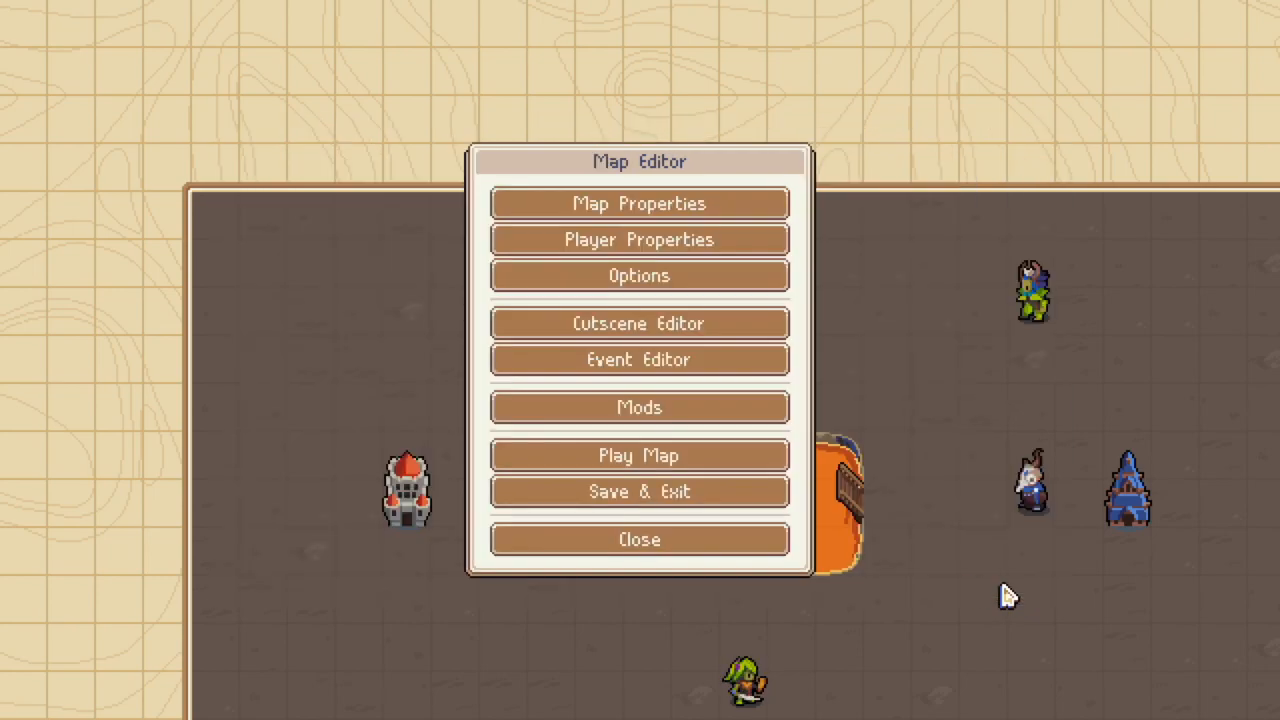
{"action": "left_click", "coordinate": [720, 471]}
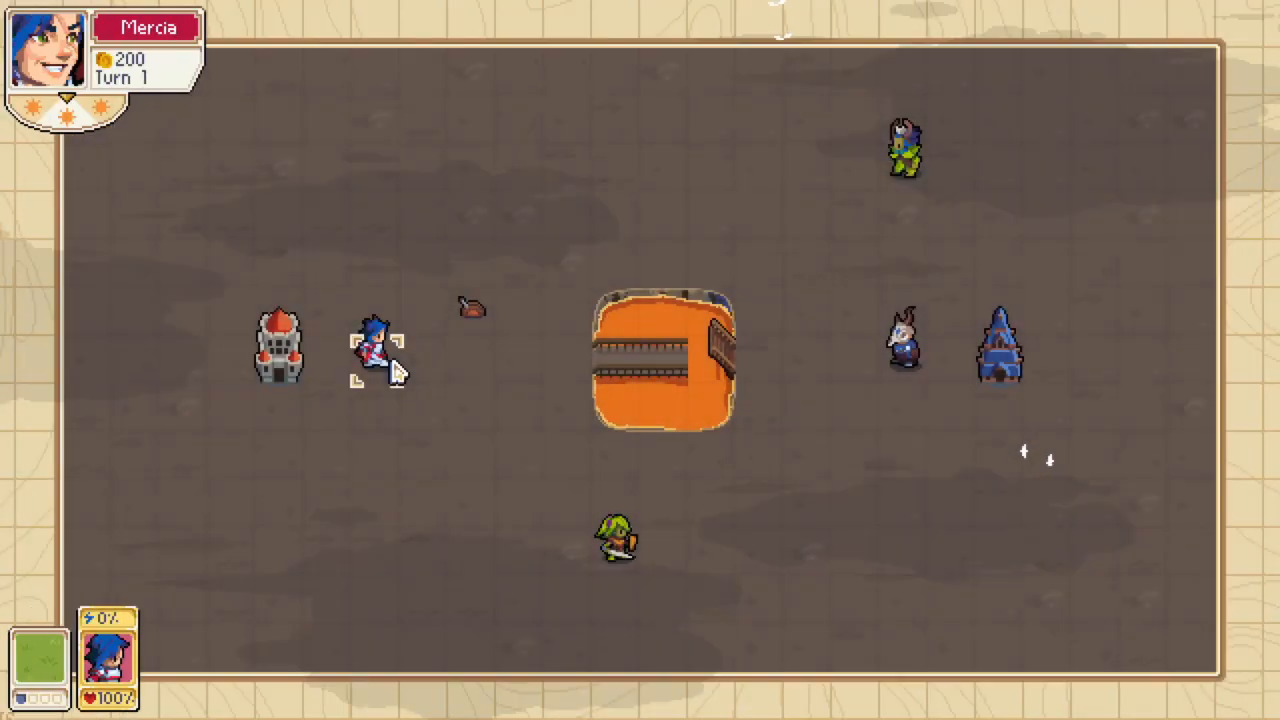
Move Mercia onto the lever and end the first player's turn.
{"action": "left_click", "coordinate": [390, 356]}
{"action": "left_click", "coordinate": [506, 302]}
{"action": "left_click", "coordinate": [580, 326]}
{"action": "left_click", "coordinate": [470, 340]}
{"action": "left_click", "coordinate": [586, 297]}
Move Valder onto the drawbridge over the lava and have him wait there.
{"action": "left_click", "coordinate": [899, 358]}
{"action": "left_click", "coordinate": [899, 358]}
{"action": "left_click", "coordinate": [703, 361]}
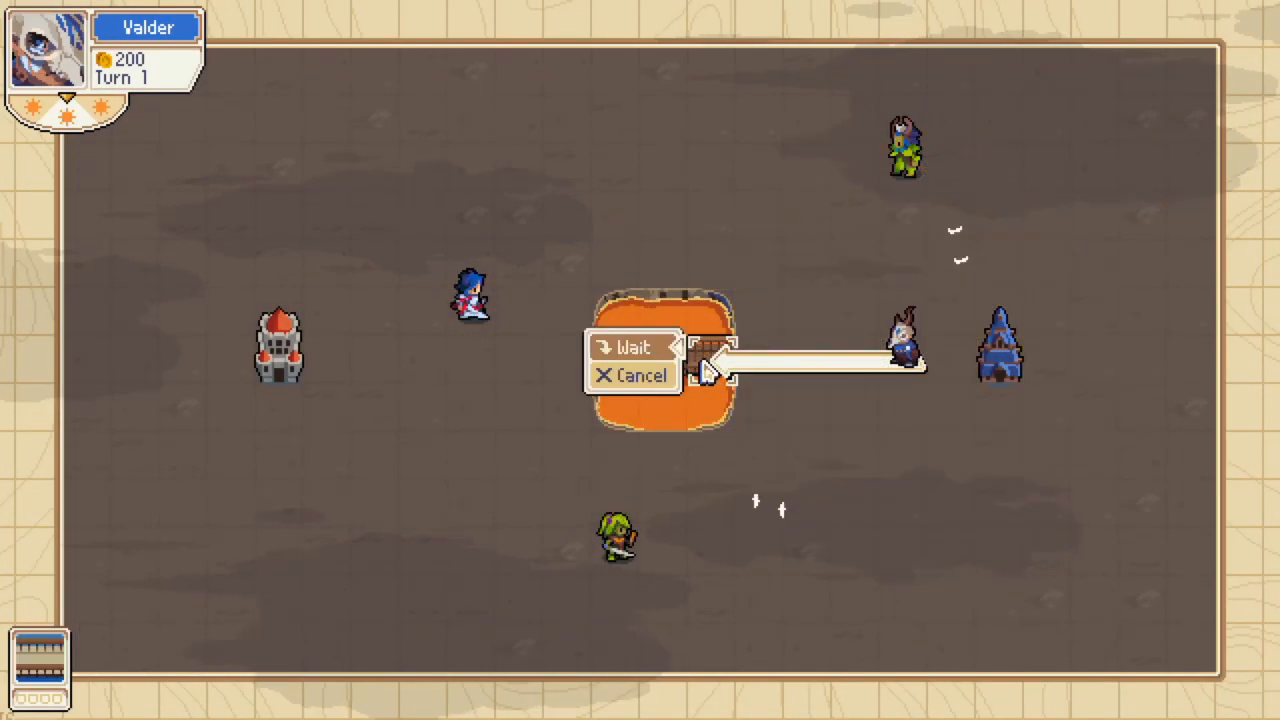
{"action": "left_click", "coordinate": [666, 349]}
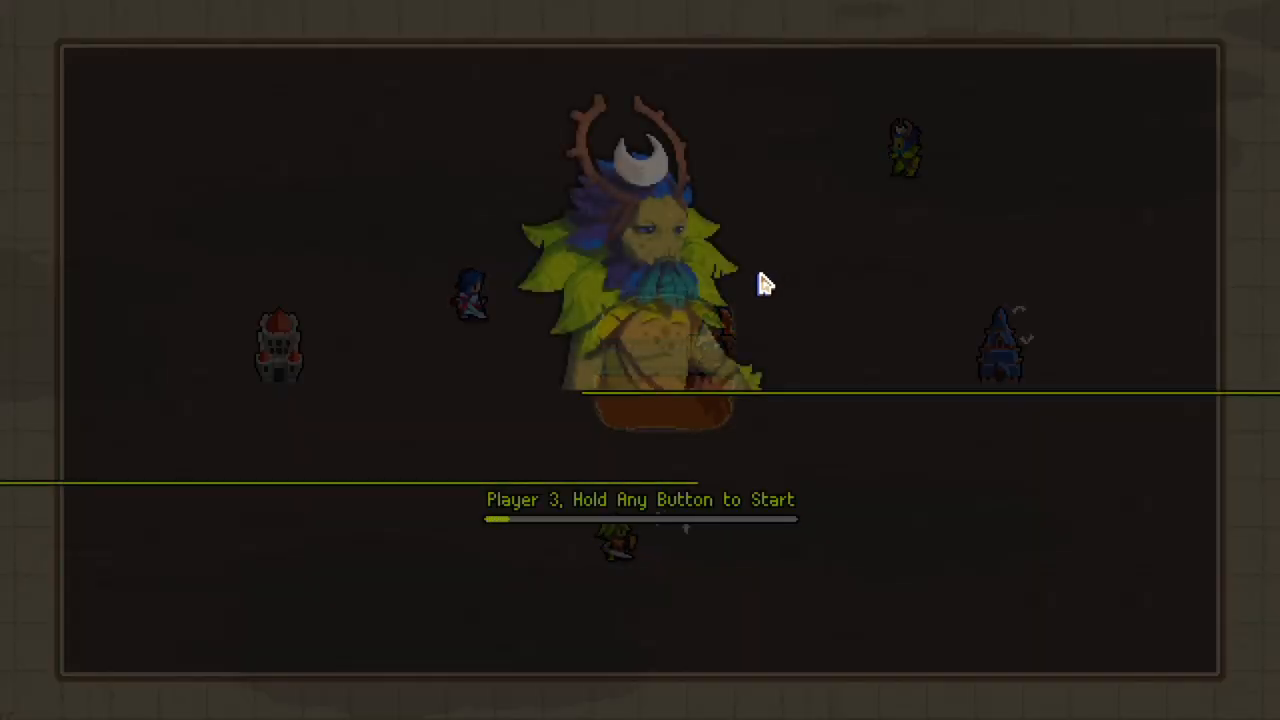
Start Greenfinger's first turn and end it without moving any of his units.
{"action": "left_click", "coordinate": [763, 284]}
{"action": "left_click", "coordinate": [731, 273]}
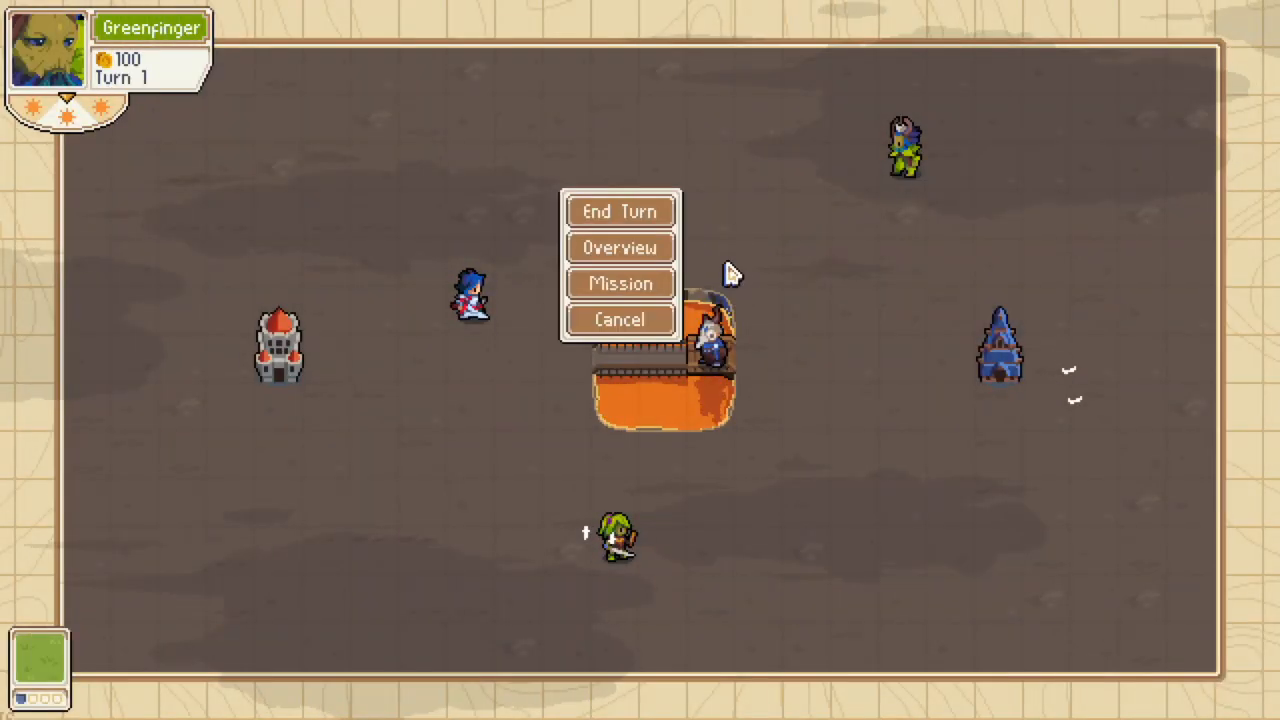
{"action": "left_click", "coordinate": [634, 211]}
{"action": "left_click", "coordinate": [702, 408]}
Have Mercia wait in place on the lever while Valder stands on the drawbridge.
{"action": "left_click", "coordinate": [437, 283]}
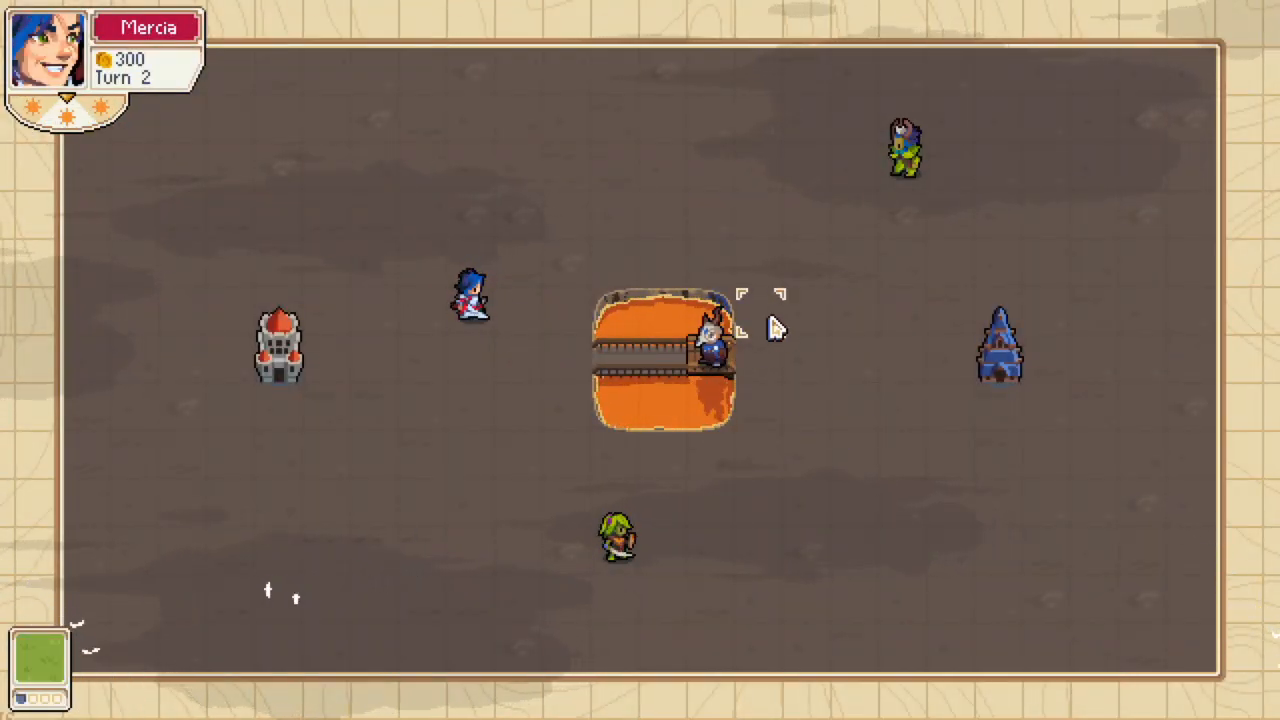
{"action": "double_click", "coordinate": [455, 312]}
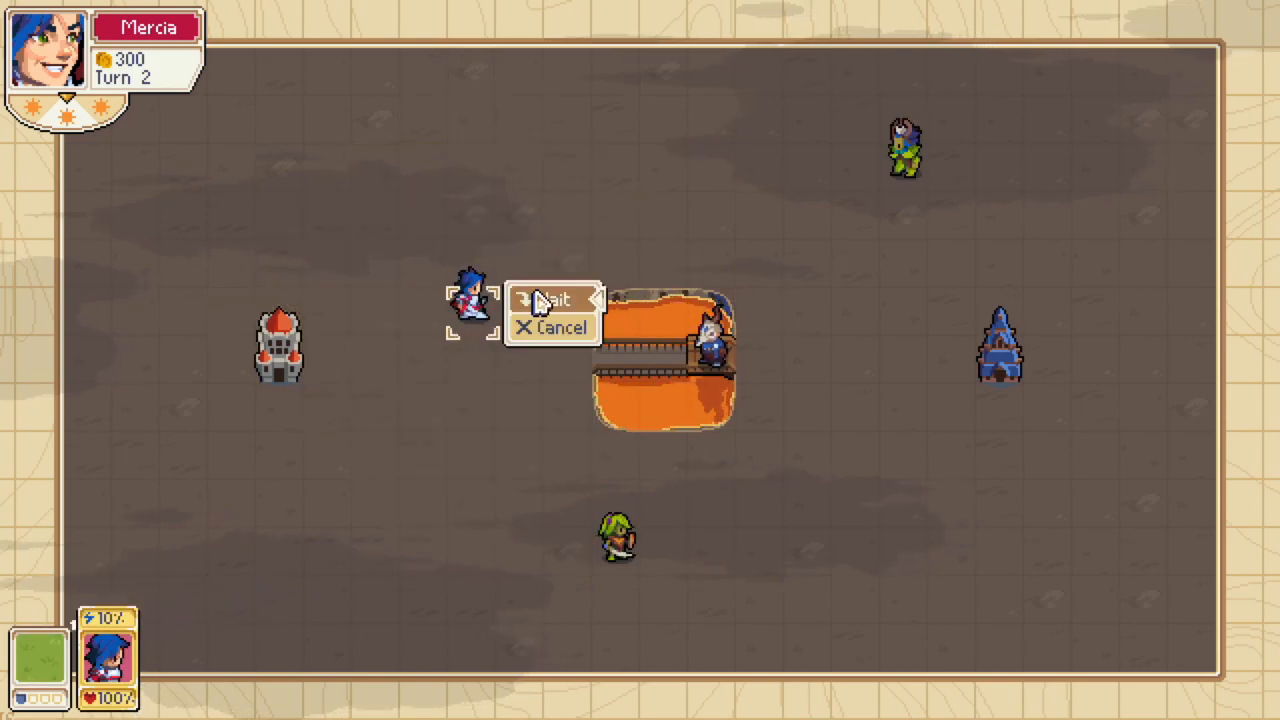
{"action": "left_click", "coordinate": [540, 300]}
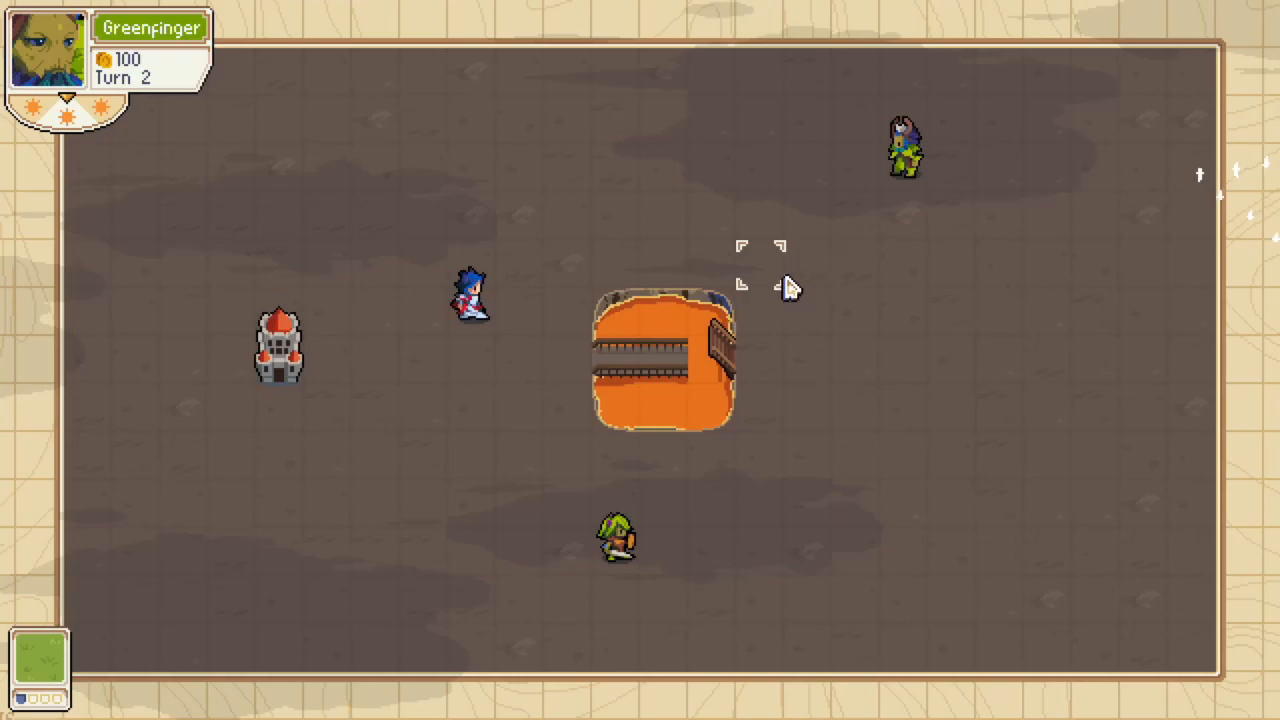
End Greenfinger's second turn and have Mercia wait on the lever to lower the raised drawbridge.
{"action": "left_click", "coordinate": [777, 284]}
{"action": "left_click", "coordinate": [706, 219]}
{"action": "left_click", "coordinate": [682, 414]}
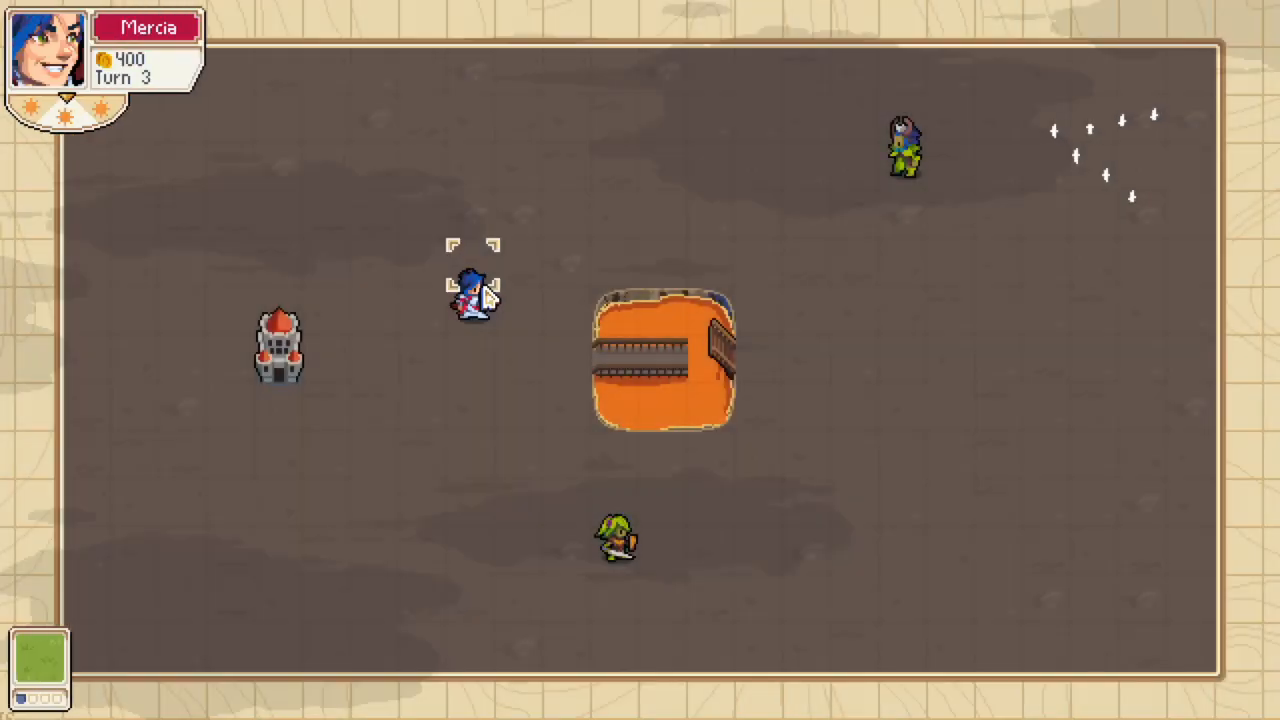
{"action": "left_click", "coordinate": [486, 298]}
{"action": "left_click", "coordinate": [474, 300]}
{"action": "left_click", "coordinate": [537, 298]}
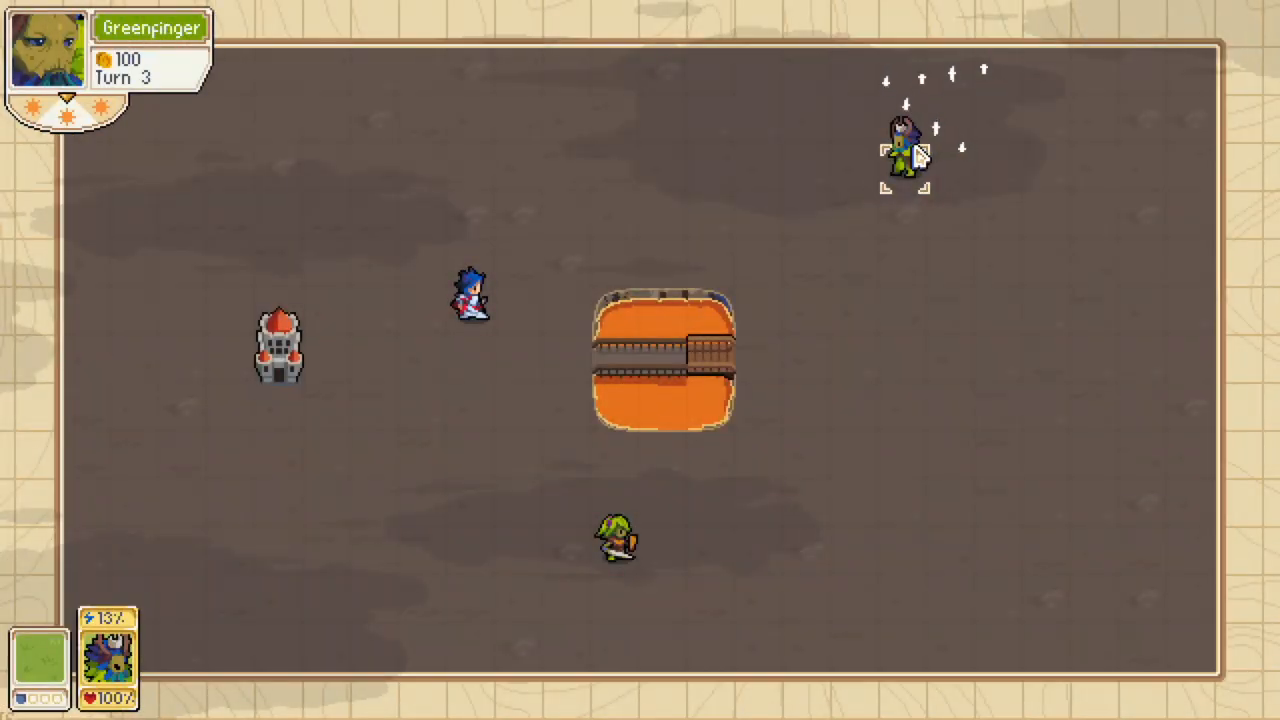
Move Greenfinger down toward the lava pit's east side, have him wait there, and end his turn.
{"action": "left_click", "coordinate": [905, 150]}
{"action": "left_click", "coordinate": [848, 295]}
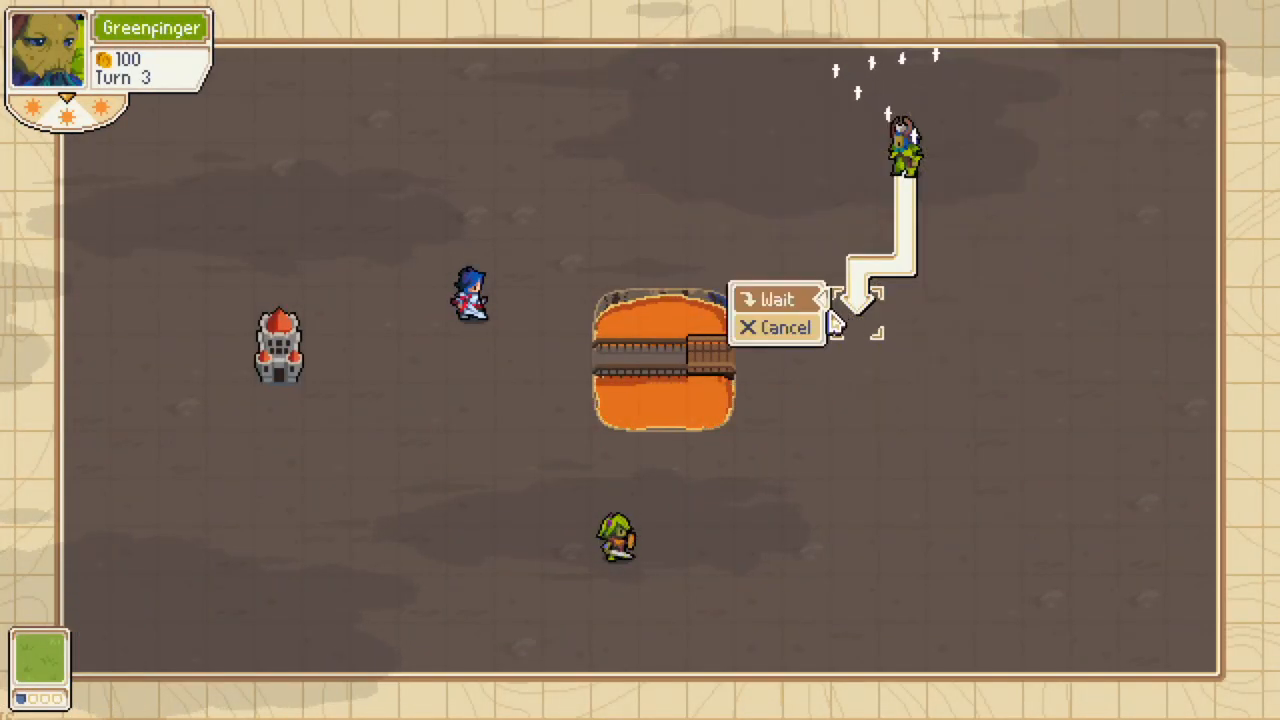
{"action": "left_click", "coordinate": [755, 298]}
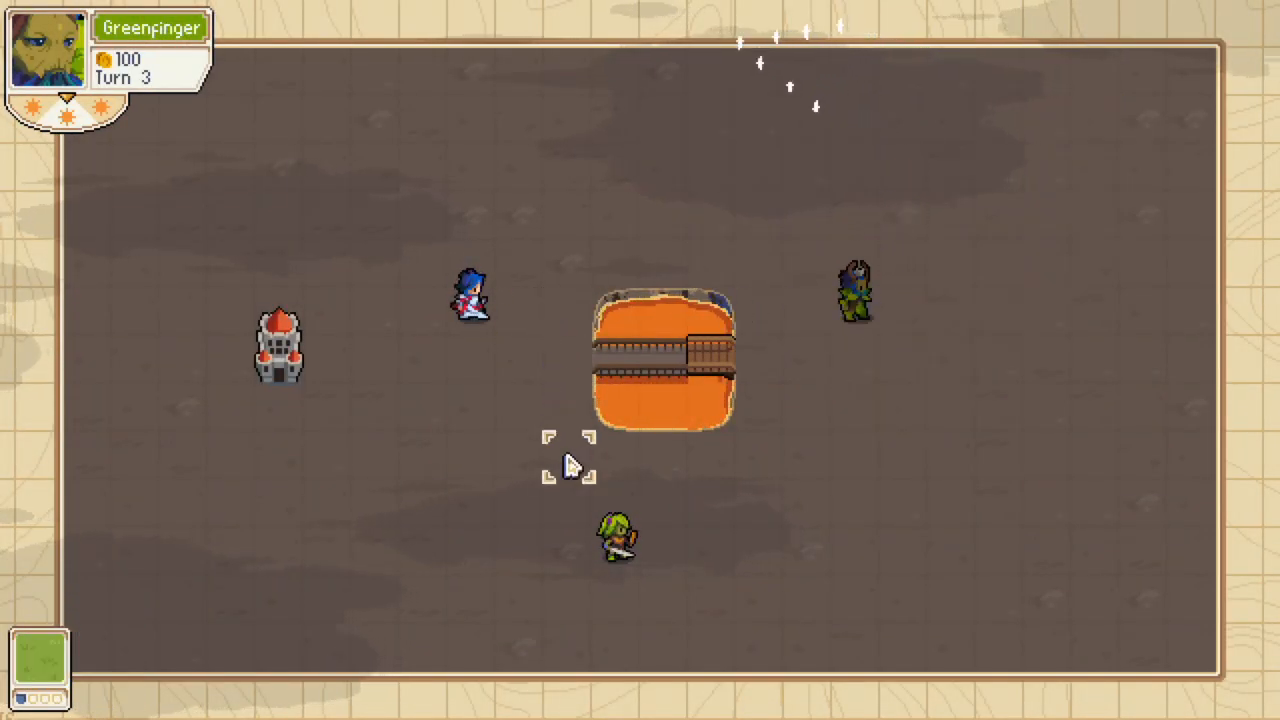
{"action": "left_click", "coordinate": [585, 520]}
{"action": "left_click", "coordinate": [630, 452]}
{"action": "left_click", "coordinate": [686, 420]}
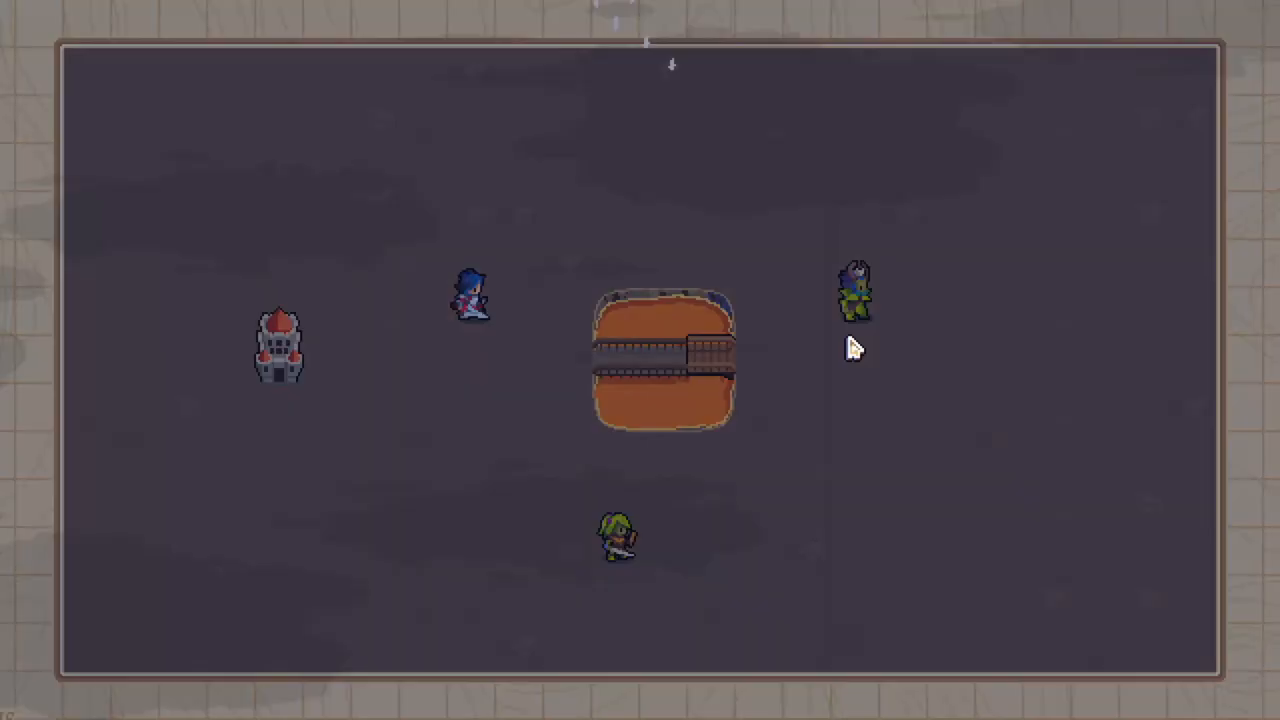
End Mercia's turn without using the lever, and move Greenfinger onto the drawbridge to wait there.
{"action": "left_click", "coordinate": [809, 380]}
{"action": "left_click", "coordinate": [743, 312]}
{"action": "left_click", "coordinate": [707, 410]}
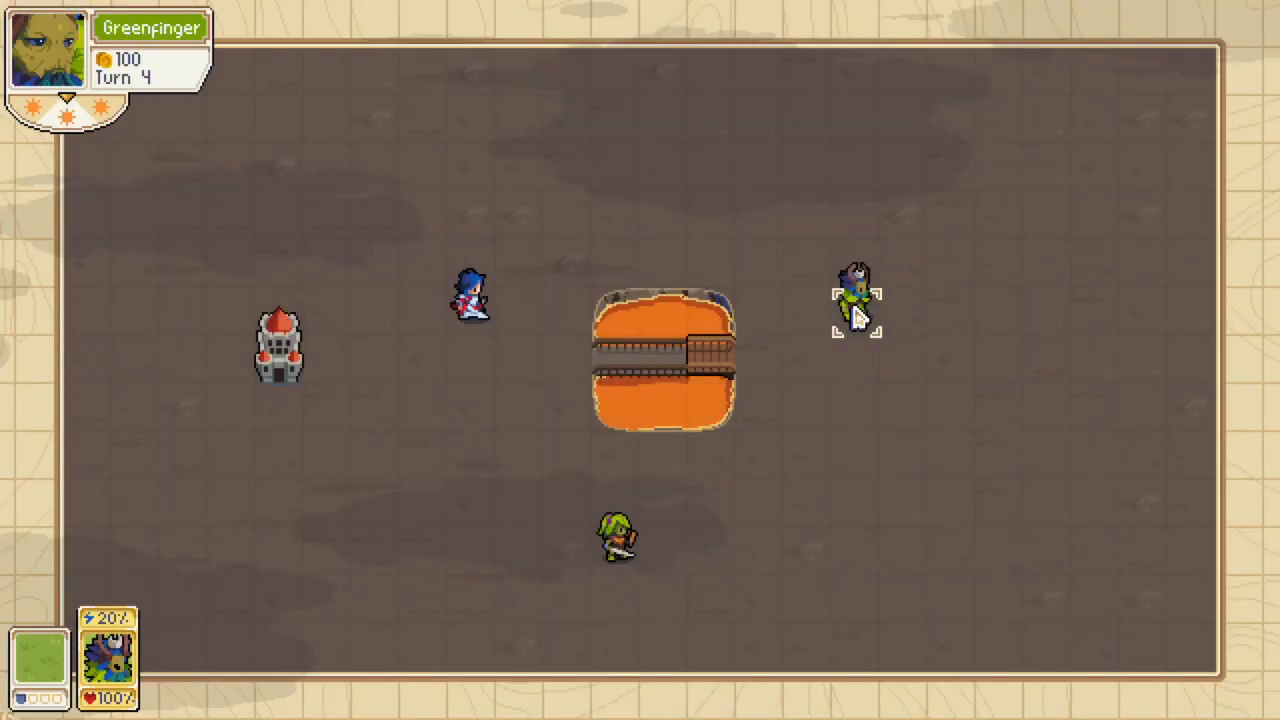
{"action": "left_click", "coordinate": [853, 300]}
{"action": "left_click", "coordinate": [707, 370]}
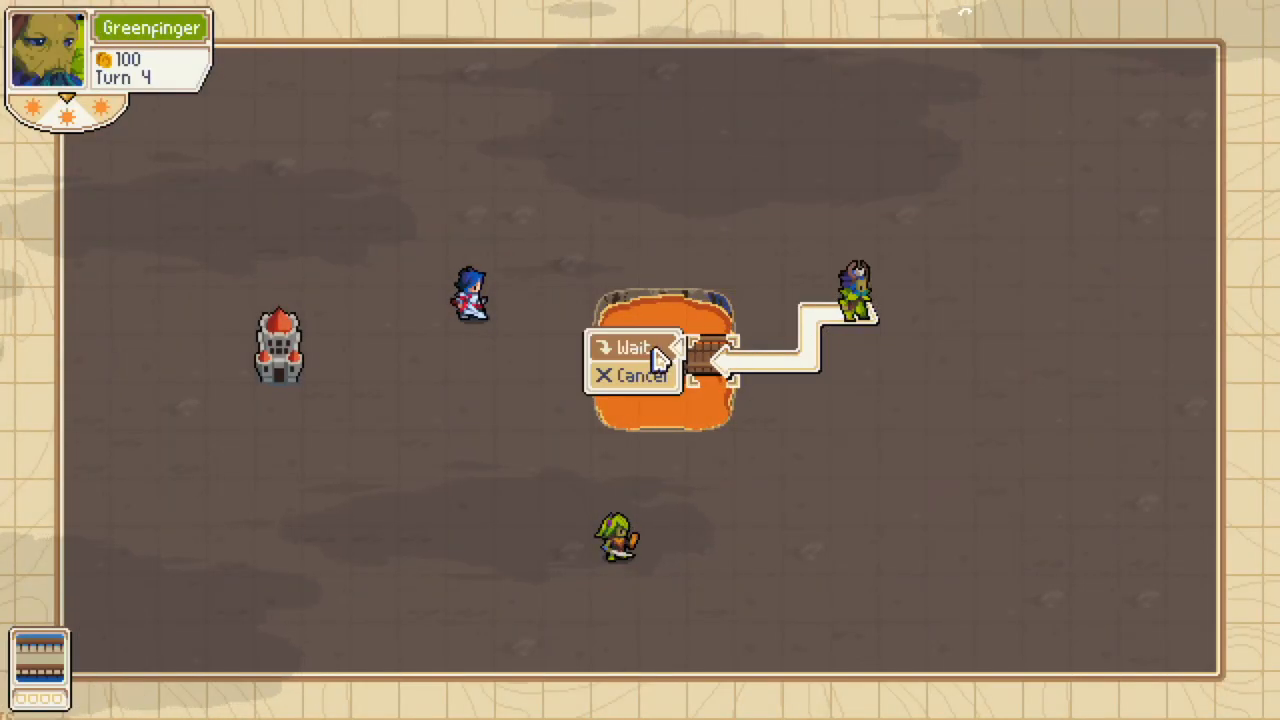
{"action": "left_click", "coordinate": [657, 350]}
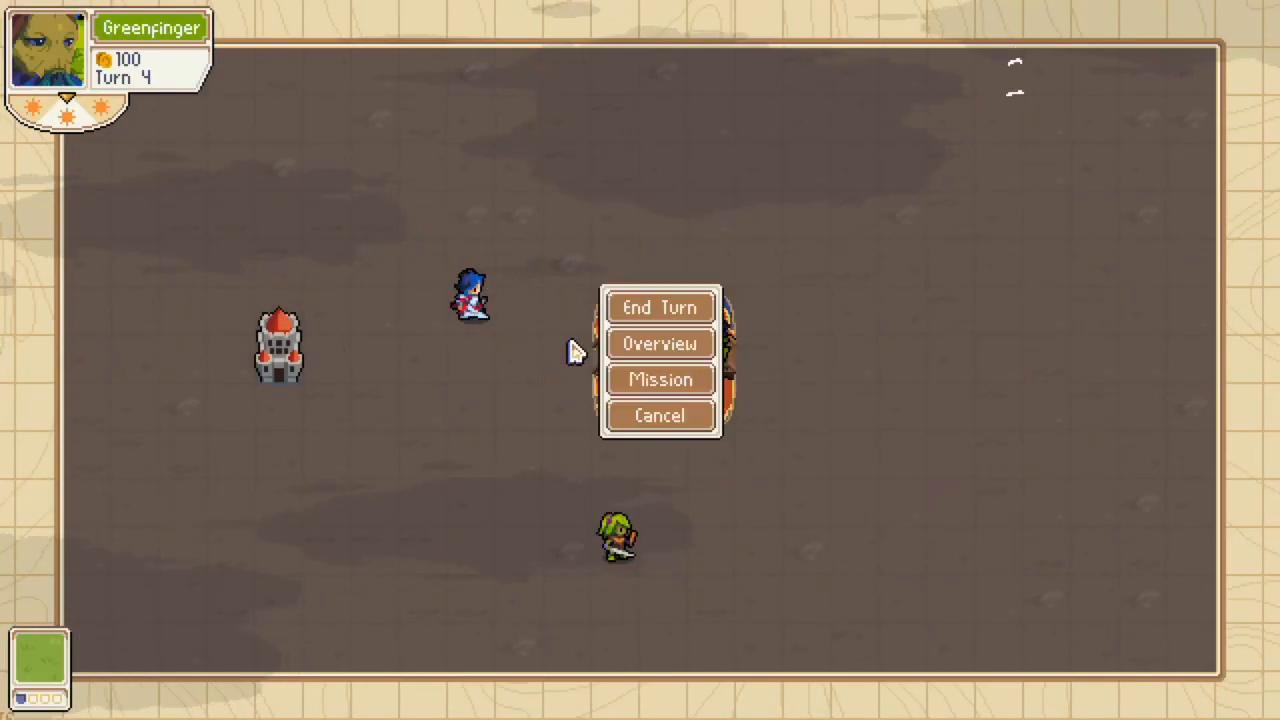
End Greenfinger's turn and have Mercia wait on the lever to raise the drawbridge under him.
{"action": "left_click", "coordinate": [618, 313]}
{"action": "left_click", "coordinate": [663, 411]}
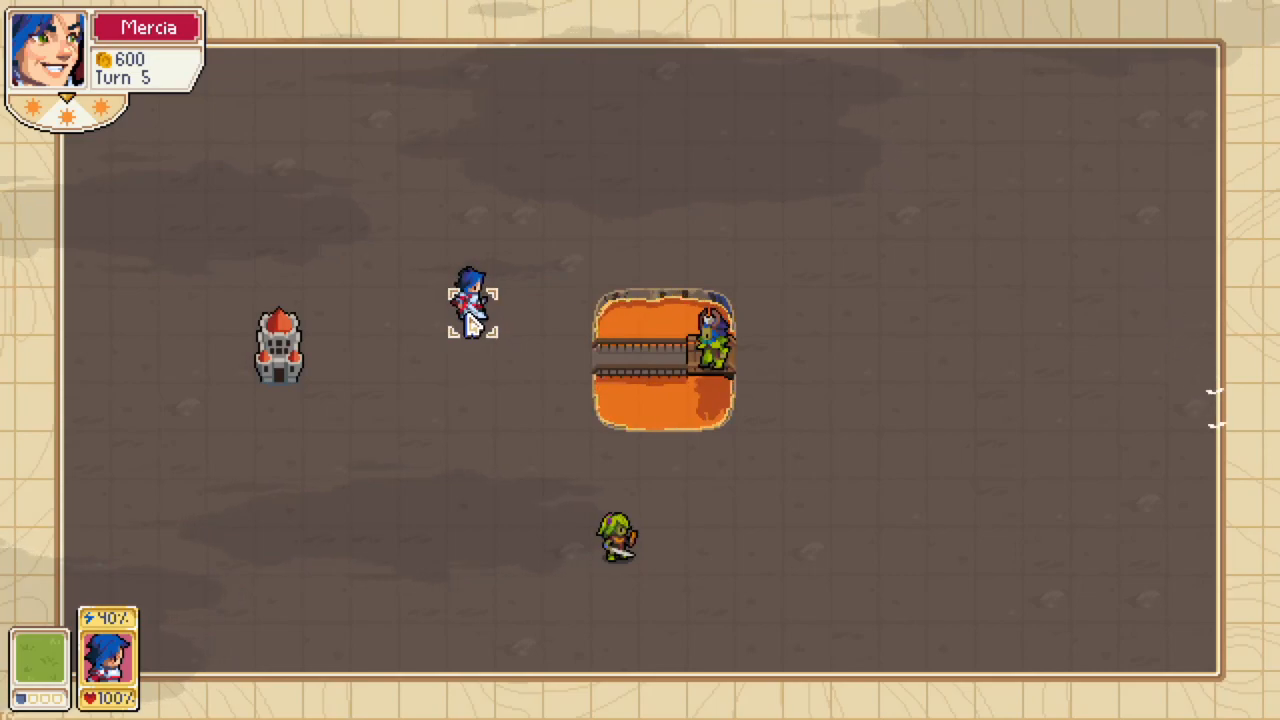
{"action": "left_click", "coordinate": [472, 320]}
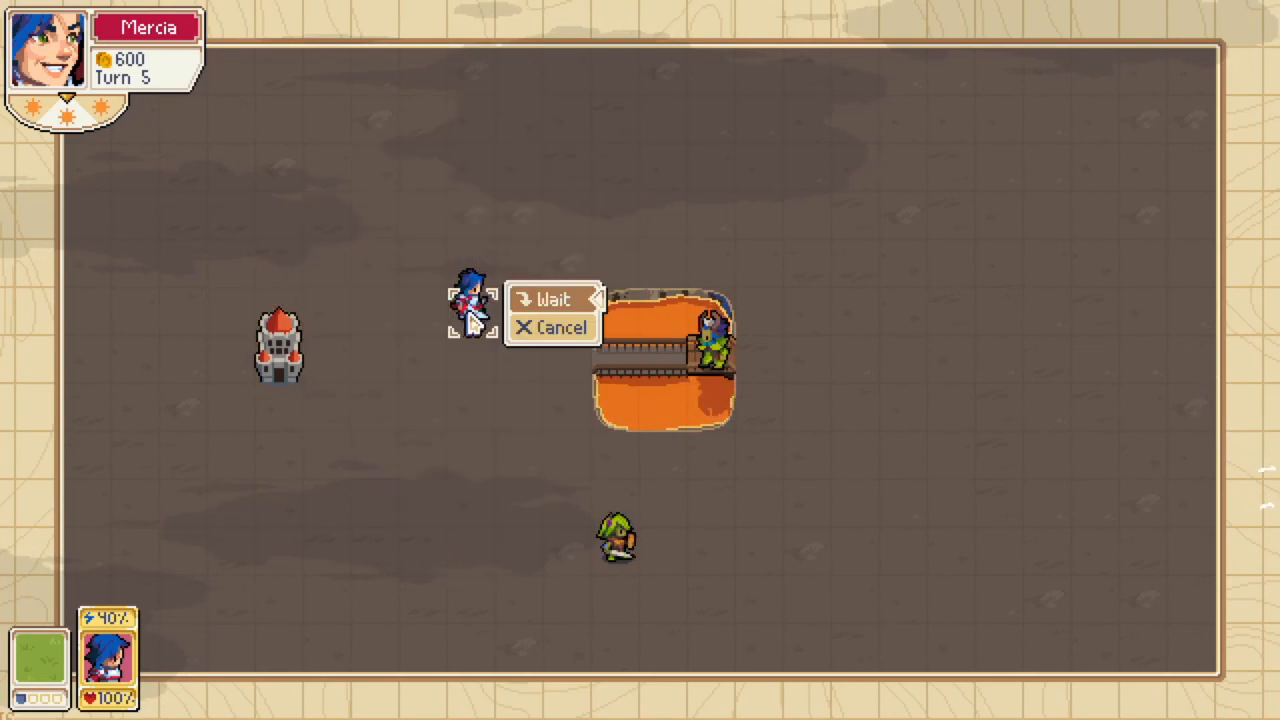
{"action": "left_click", "coordinate": [518, 303]}
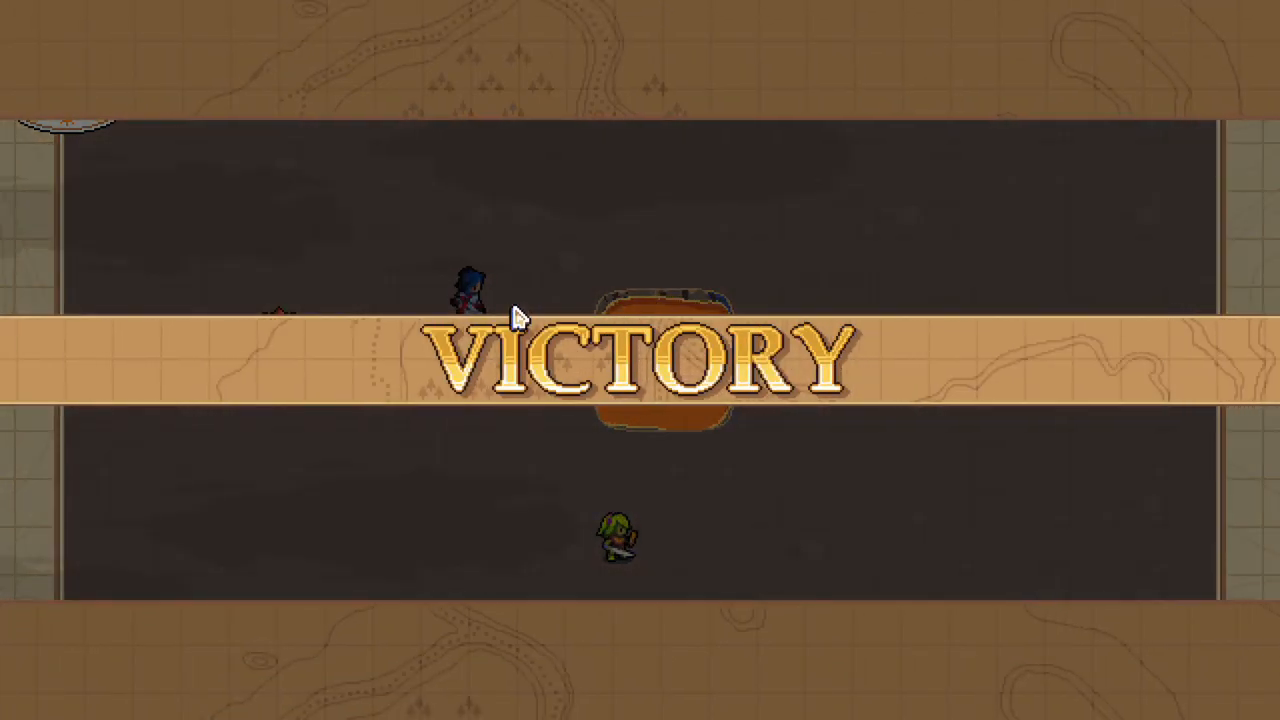